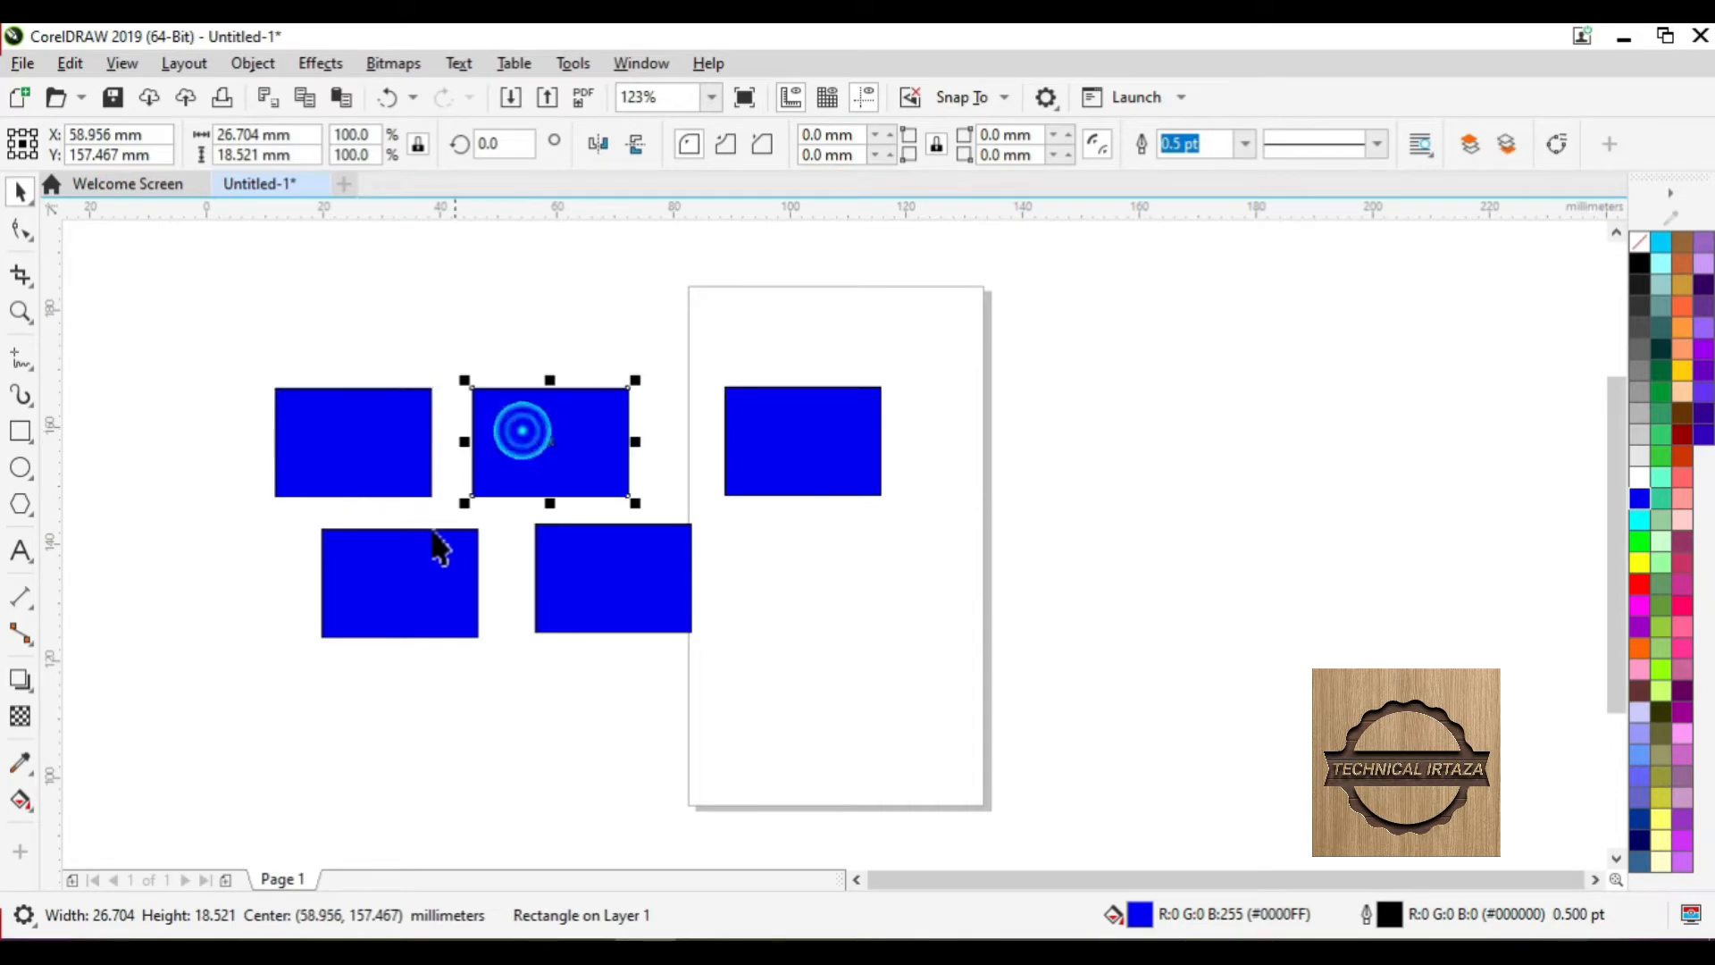
{"action": "left_click", "coordinate": [426, 536]}
{"action": "left_click", "coordinate": [593, 536]}
{"action": "left_click", "coordinate": [777, 485]}
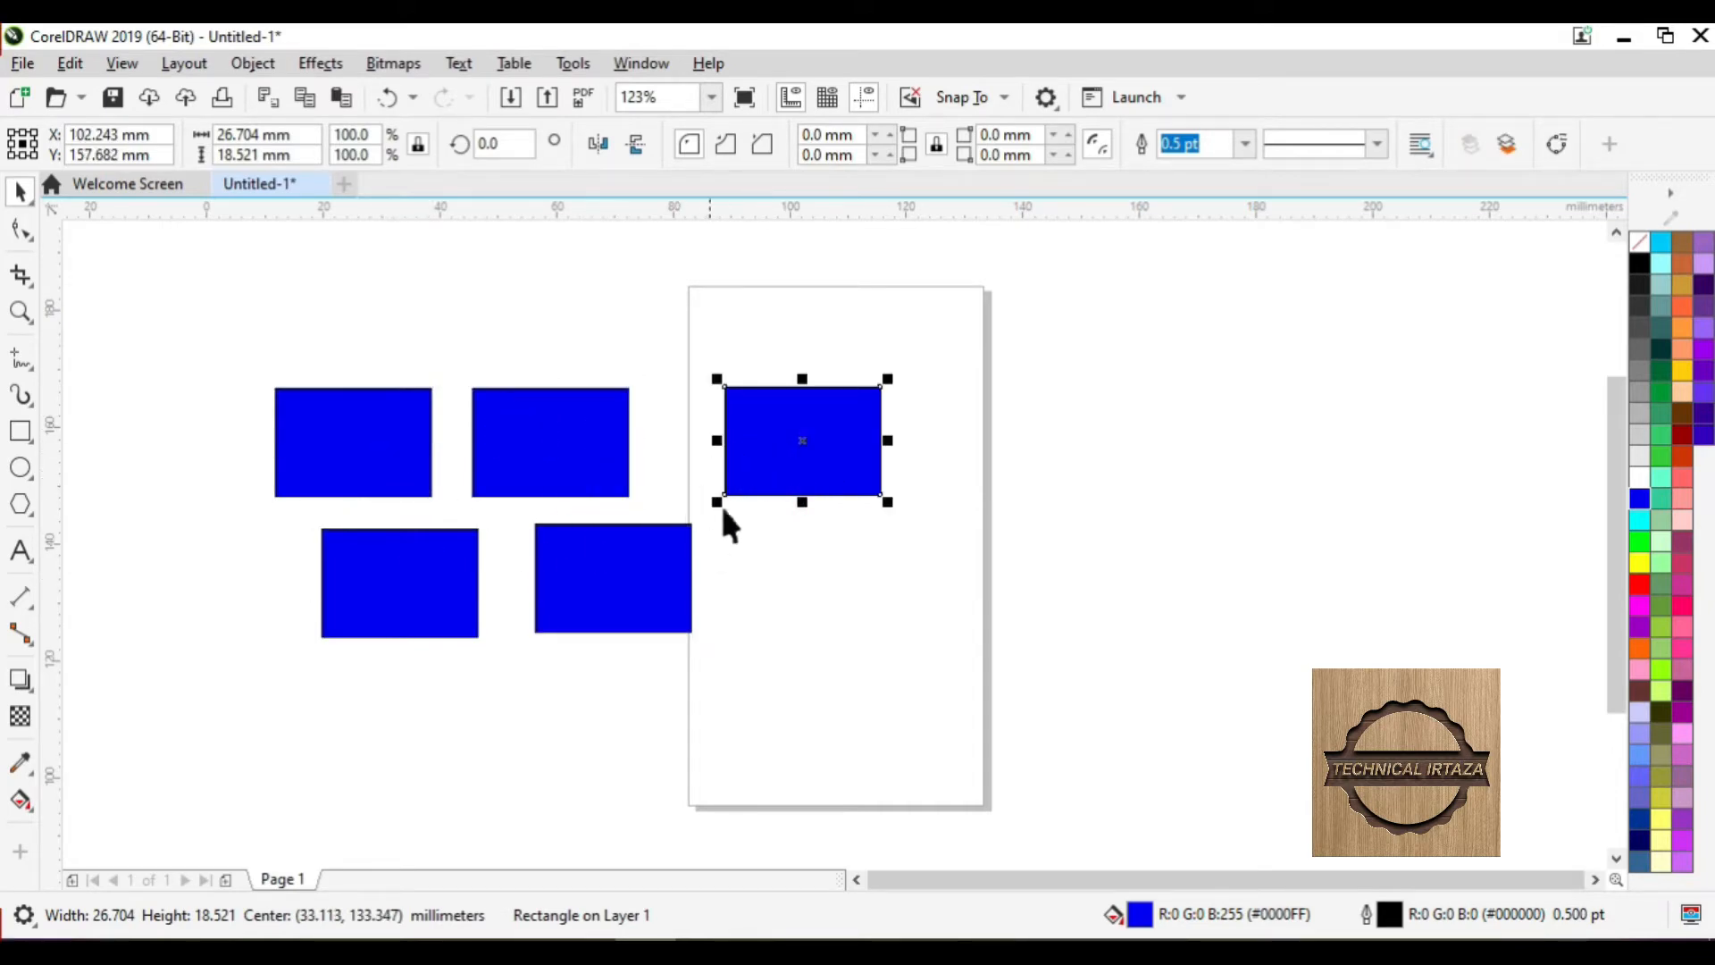
{"action": "left_click", "coordinate": [741, 561]}
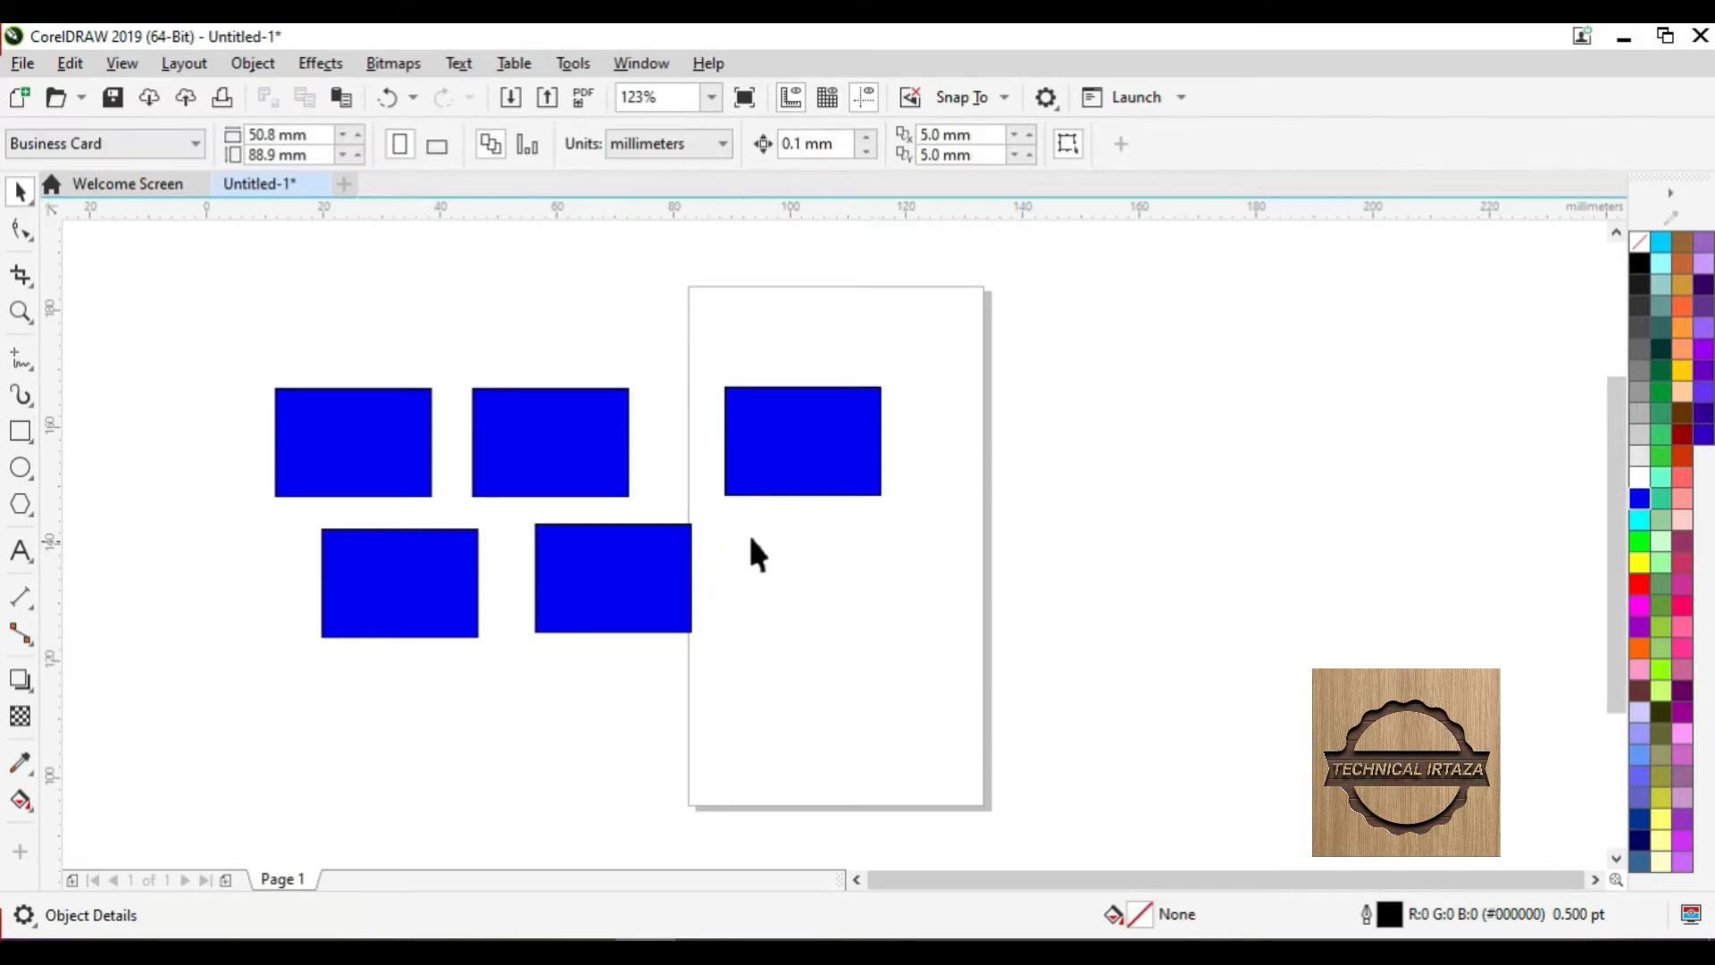
{"action": "left_click", "coordinate": [631, 574]}
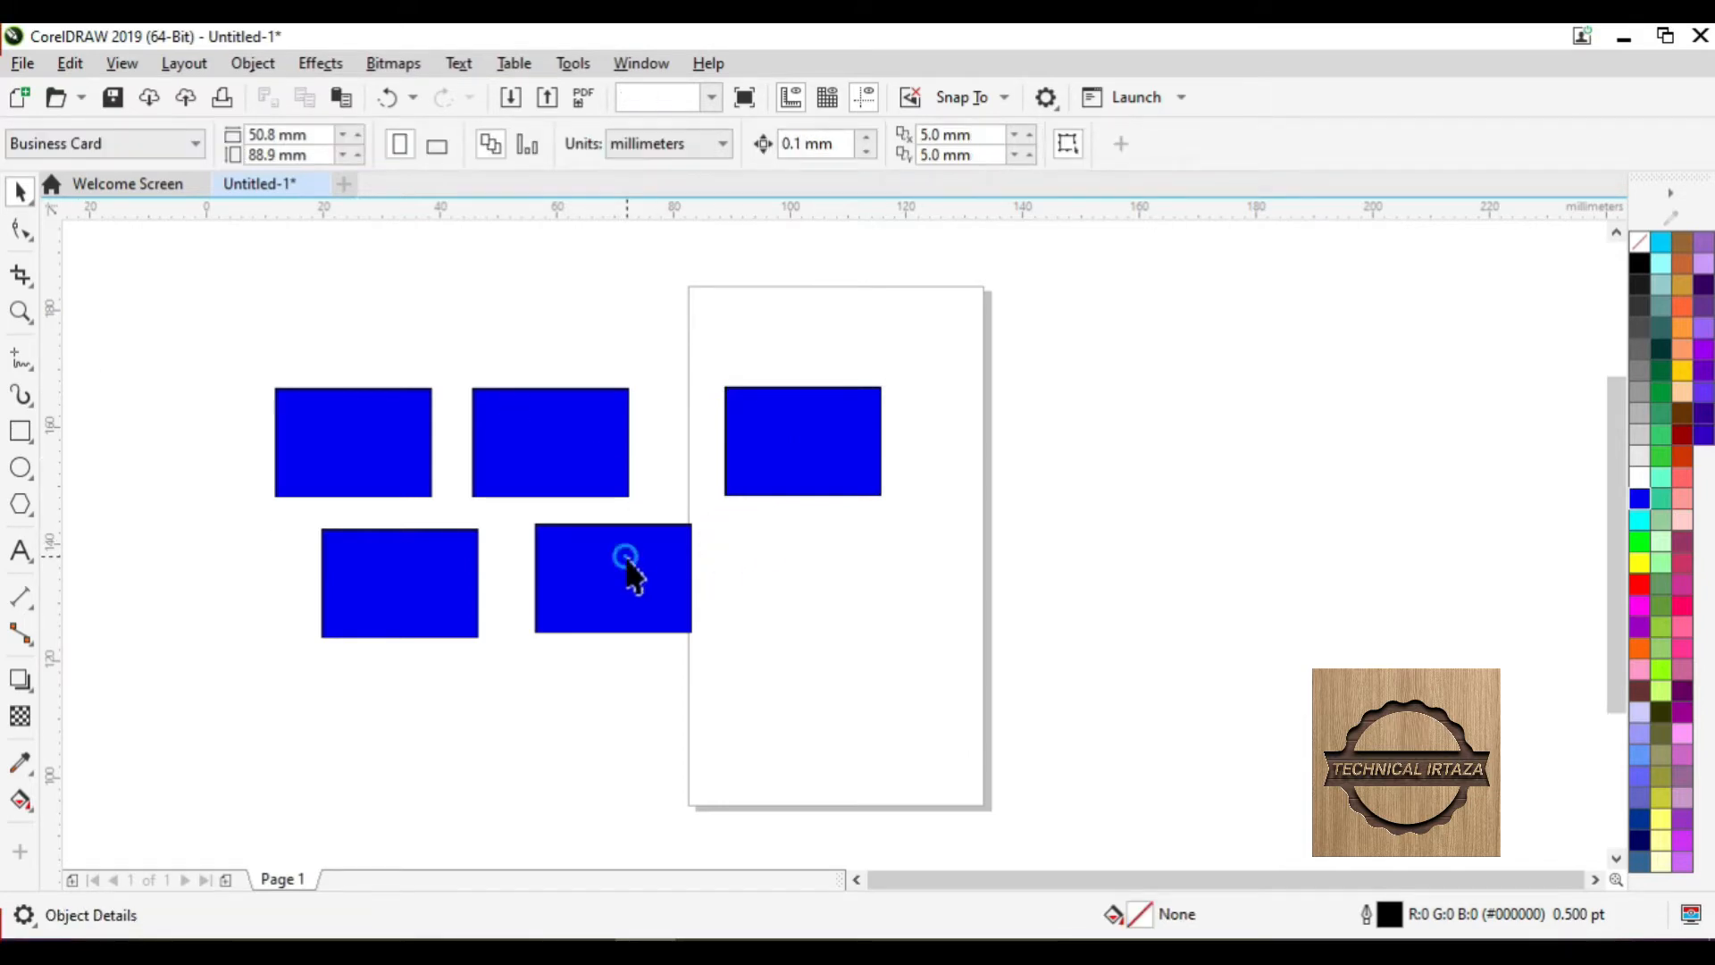
{"action": "left_click", "coordinate": [768, 547]}
{"action": "left_click", "coordinate": [66, 69]}
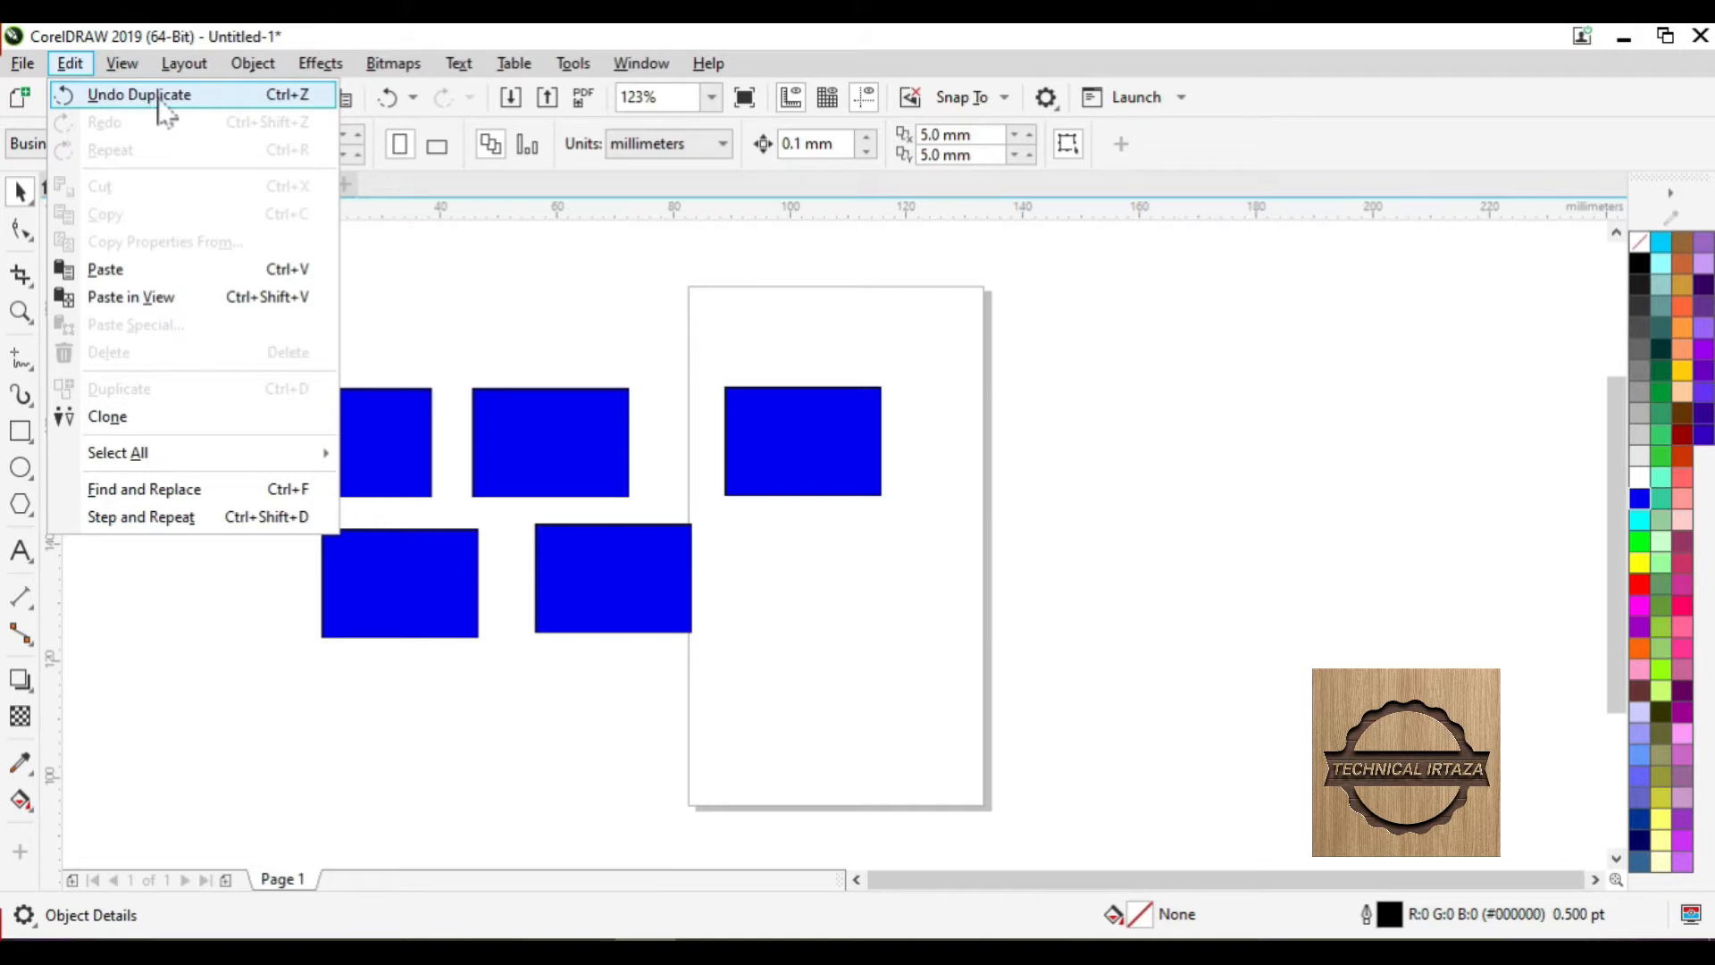
{"action": "left_click", "coordinate": [283, 101]}
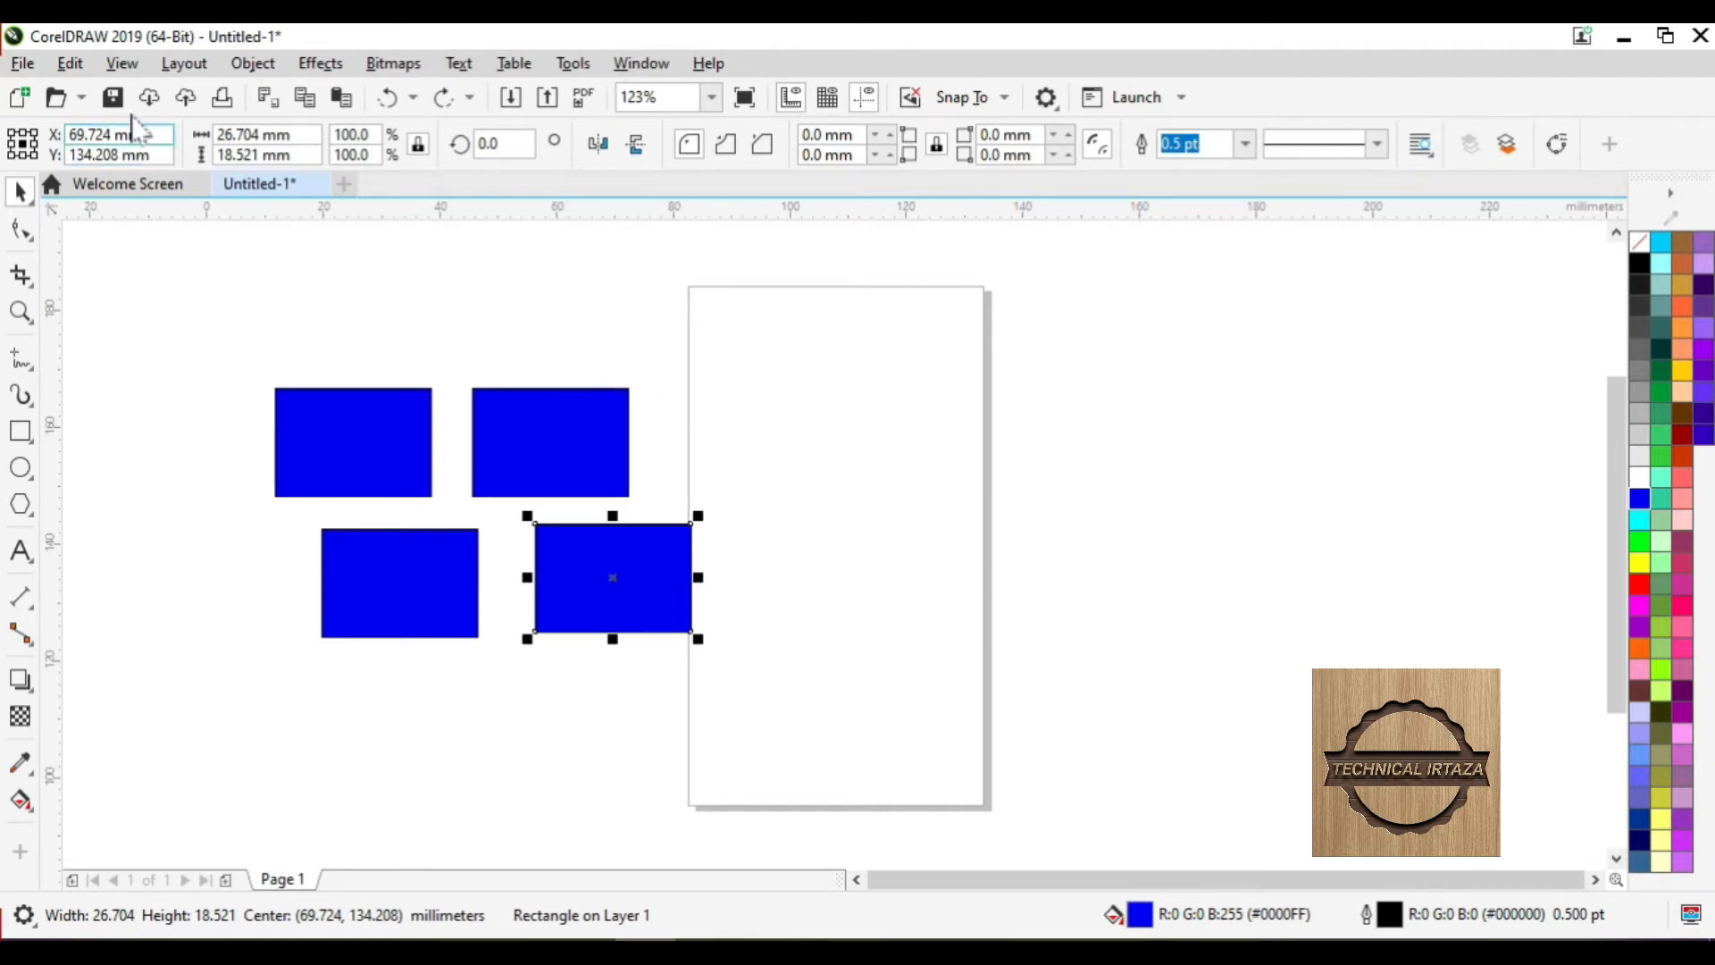
{"action": "left_click", "coordinate": [70, 64]}
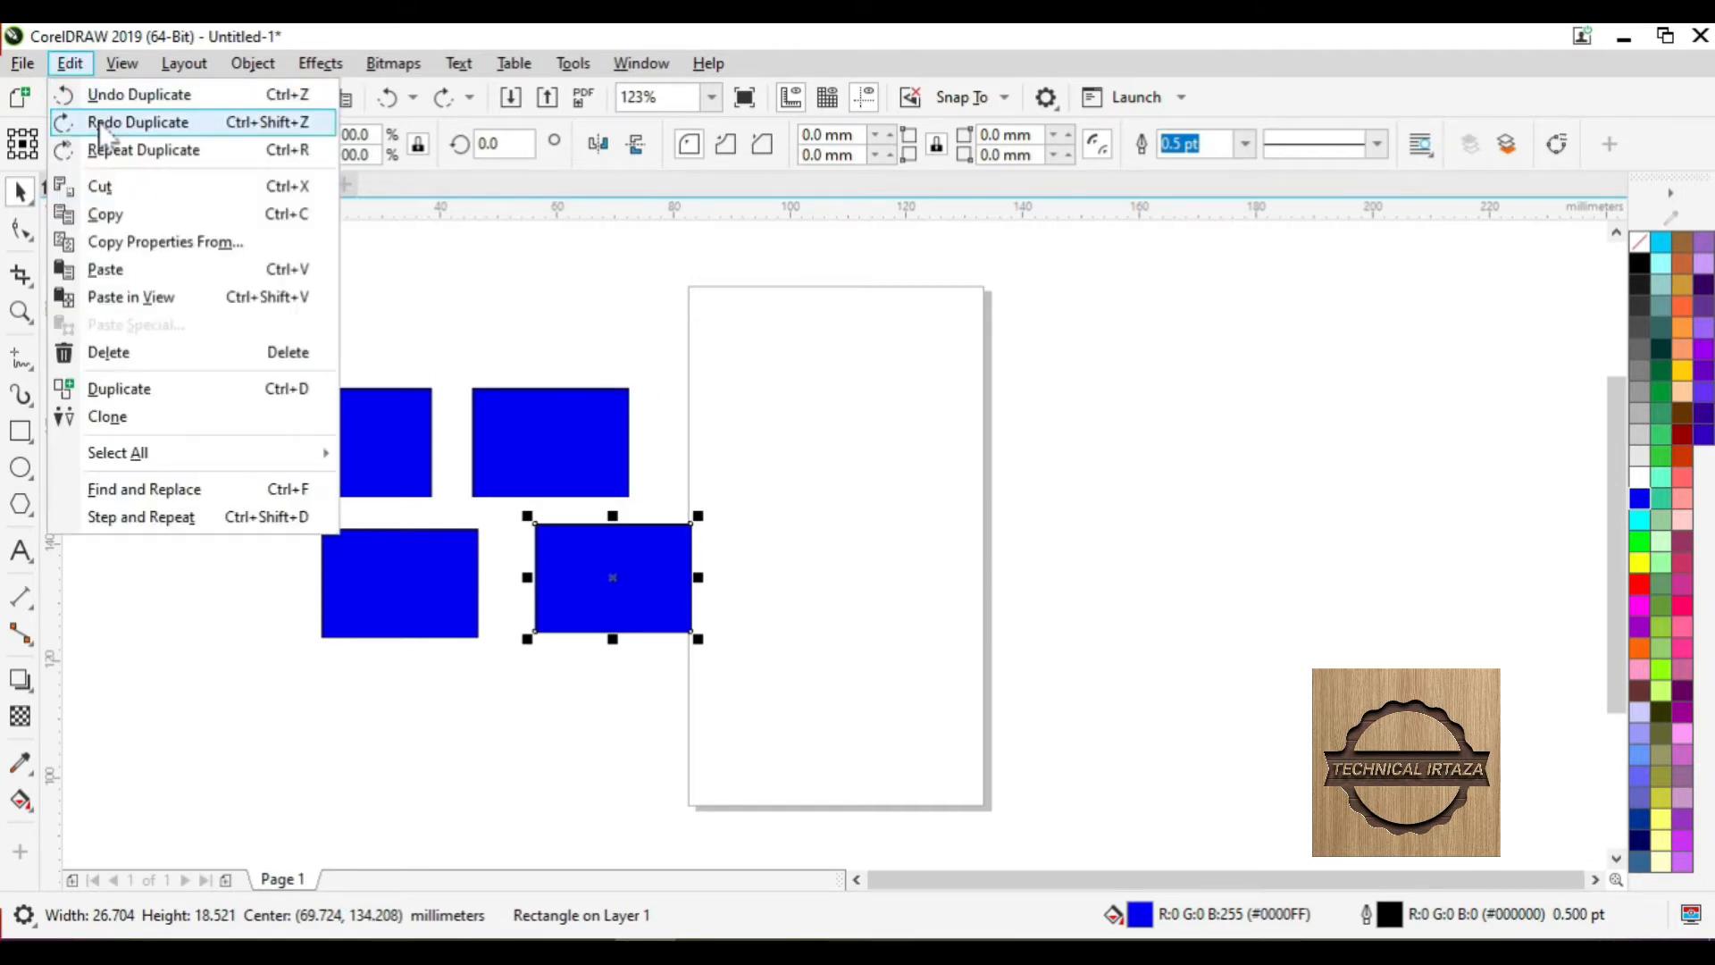
{"action": "left_click", "coordinate": [288, 125]}
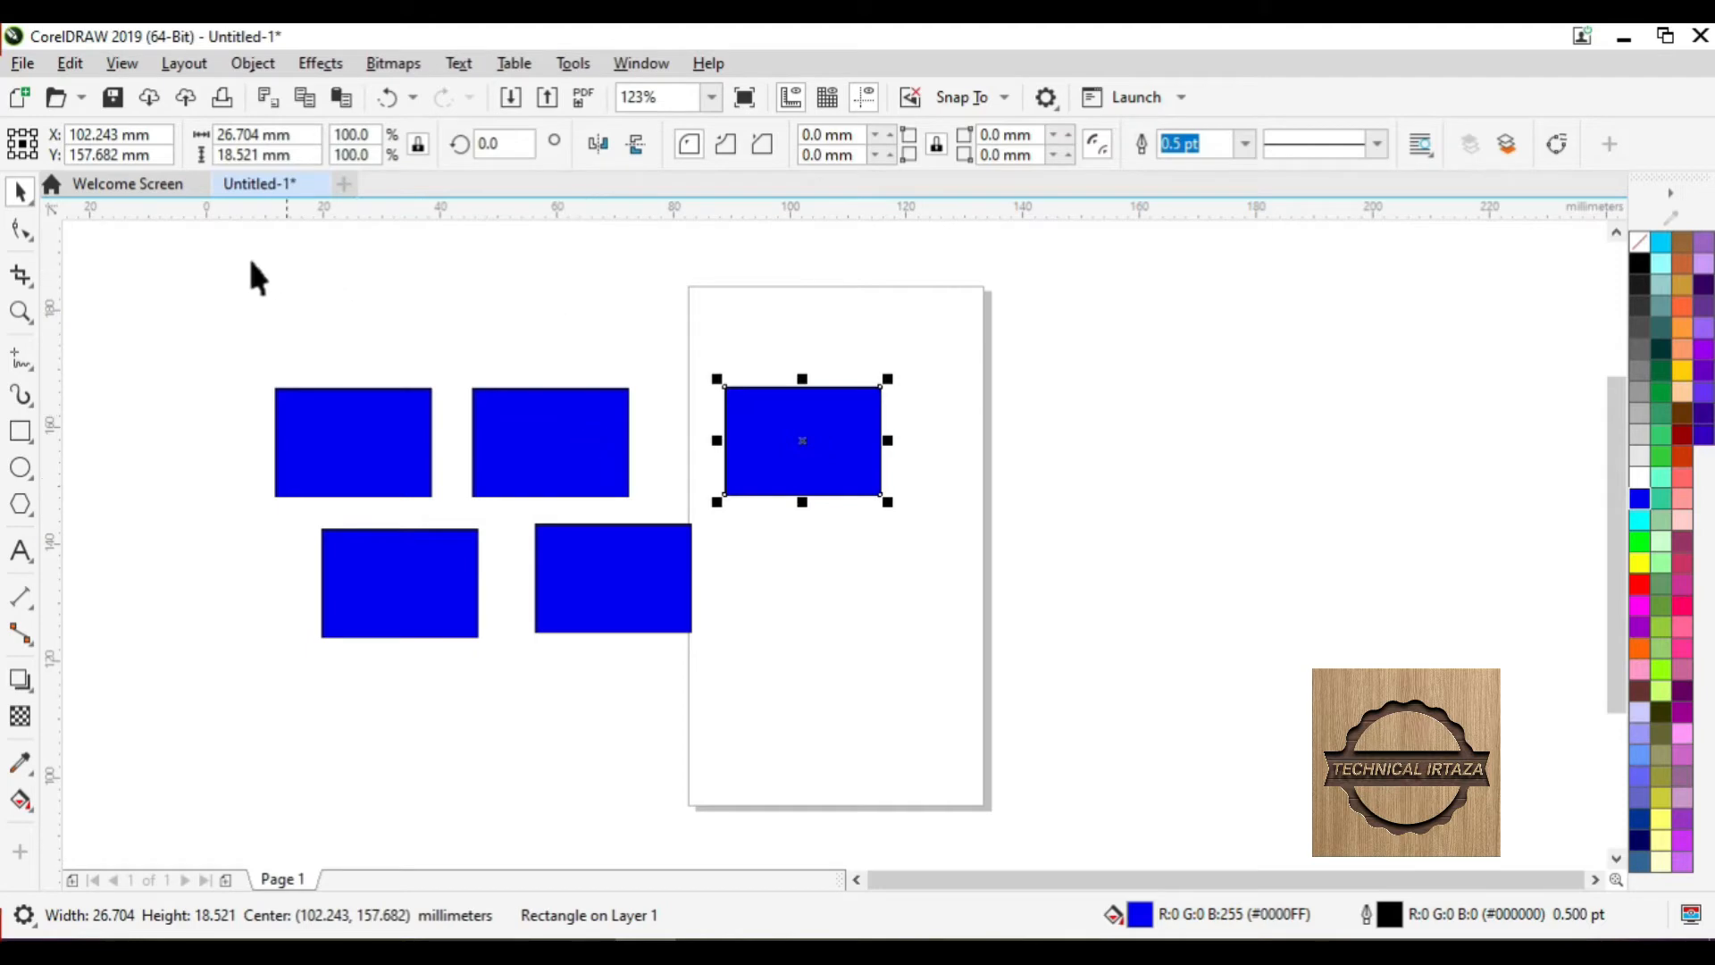
{"action": "left_click", "coordinate": [69, 64]}
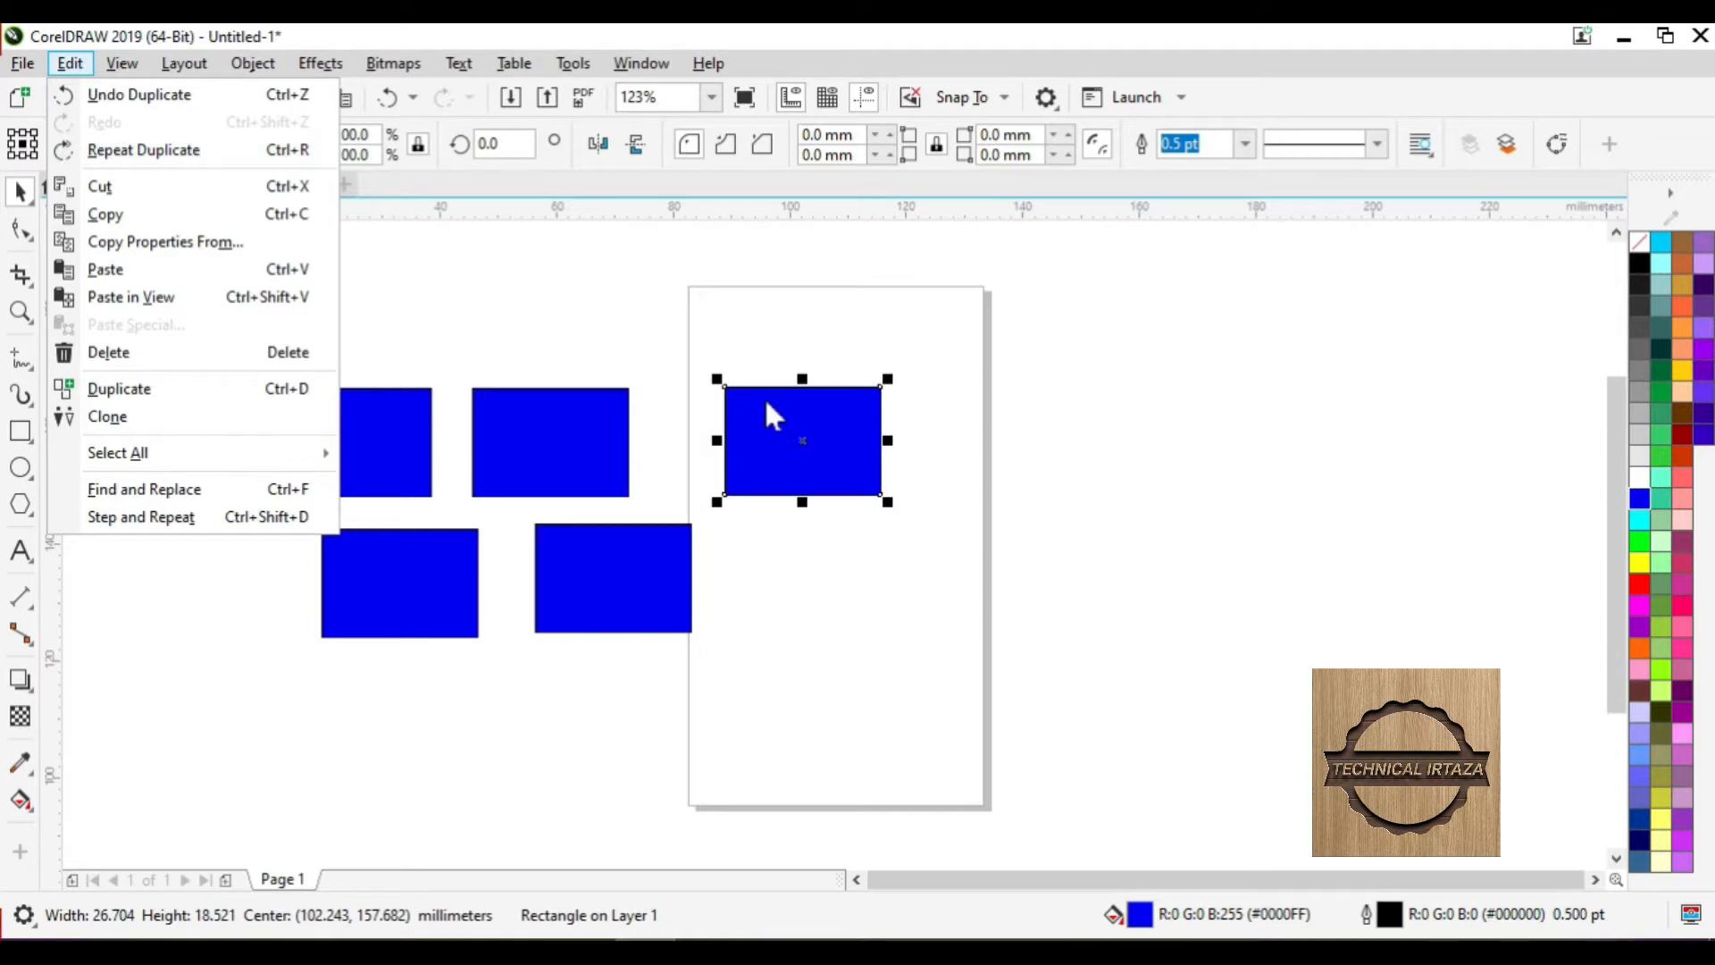
- Drag the rectangle right across the page edge and repeat that move from the Edit menu
{"action": "left_click", "coordinate": [807, 437]}
{"action": "left_click", "coordinate": [807, 437]}
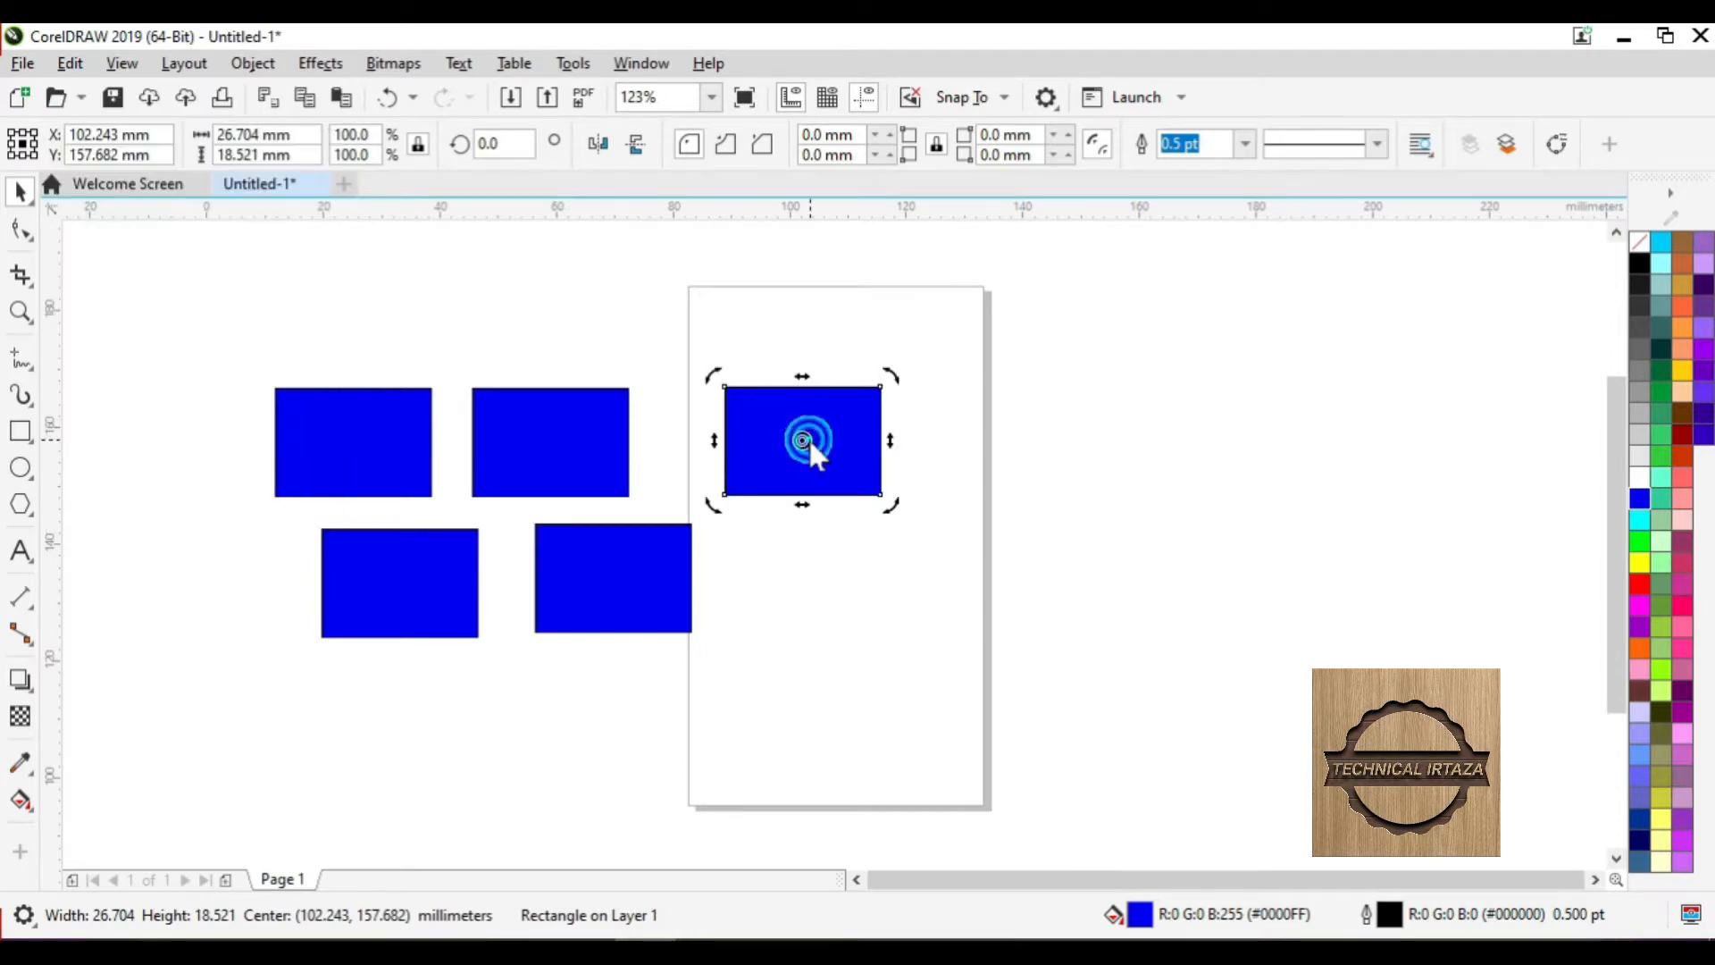
{"action": "left_click", "coordinate": [807, 436]}
{"action": "left_click_drag", "start_coordinate": [807, 437], "coordinate": [996, 432]}
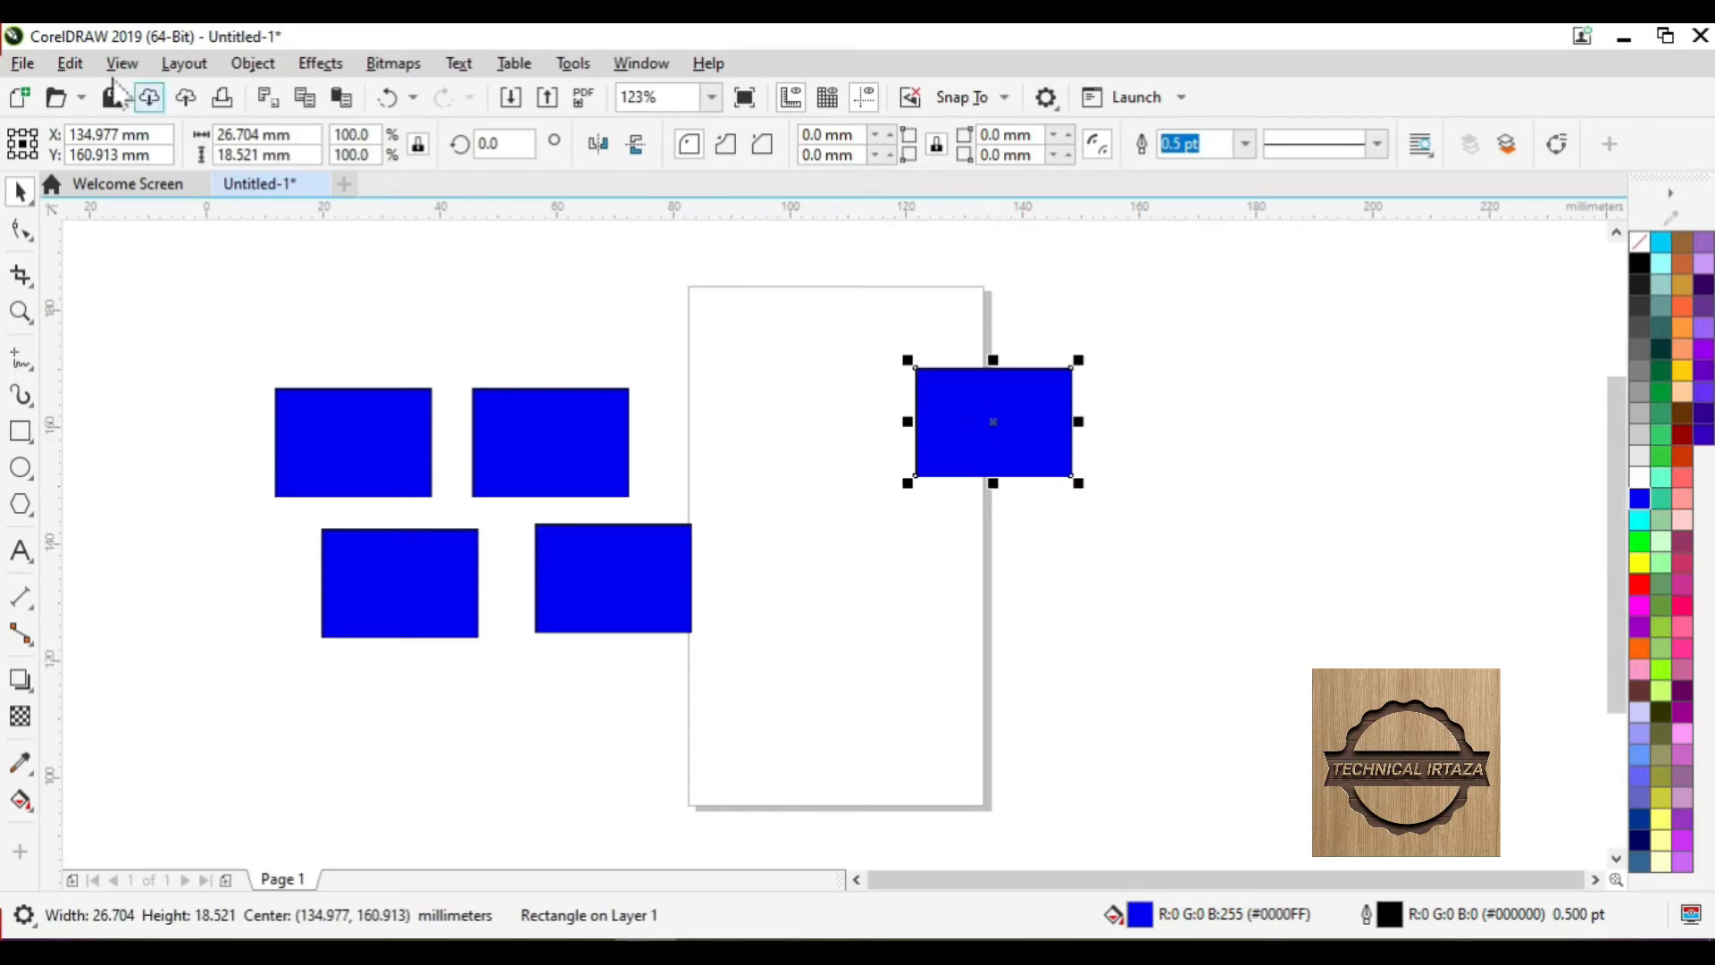
{"action": "left_click", "coordinate": [71, 65]}
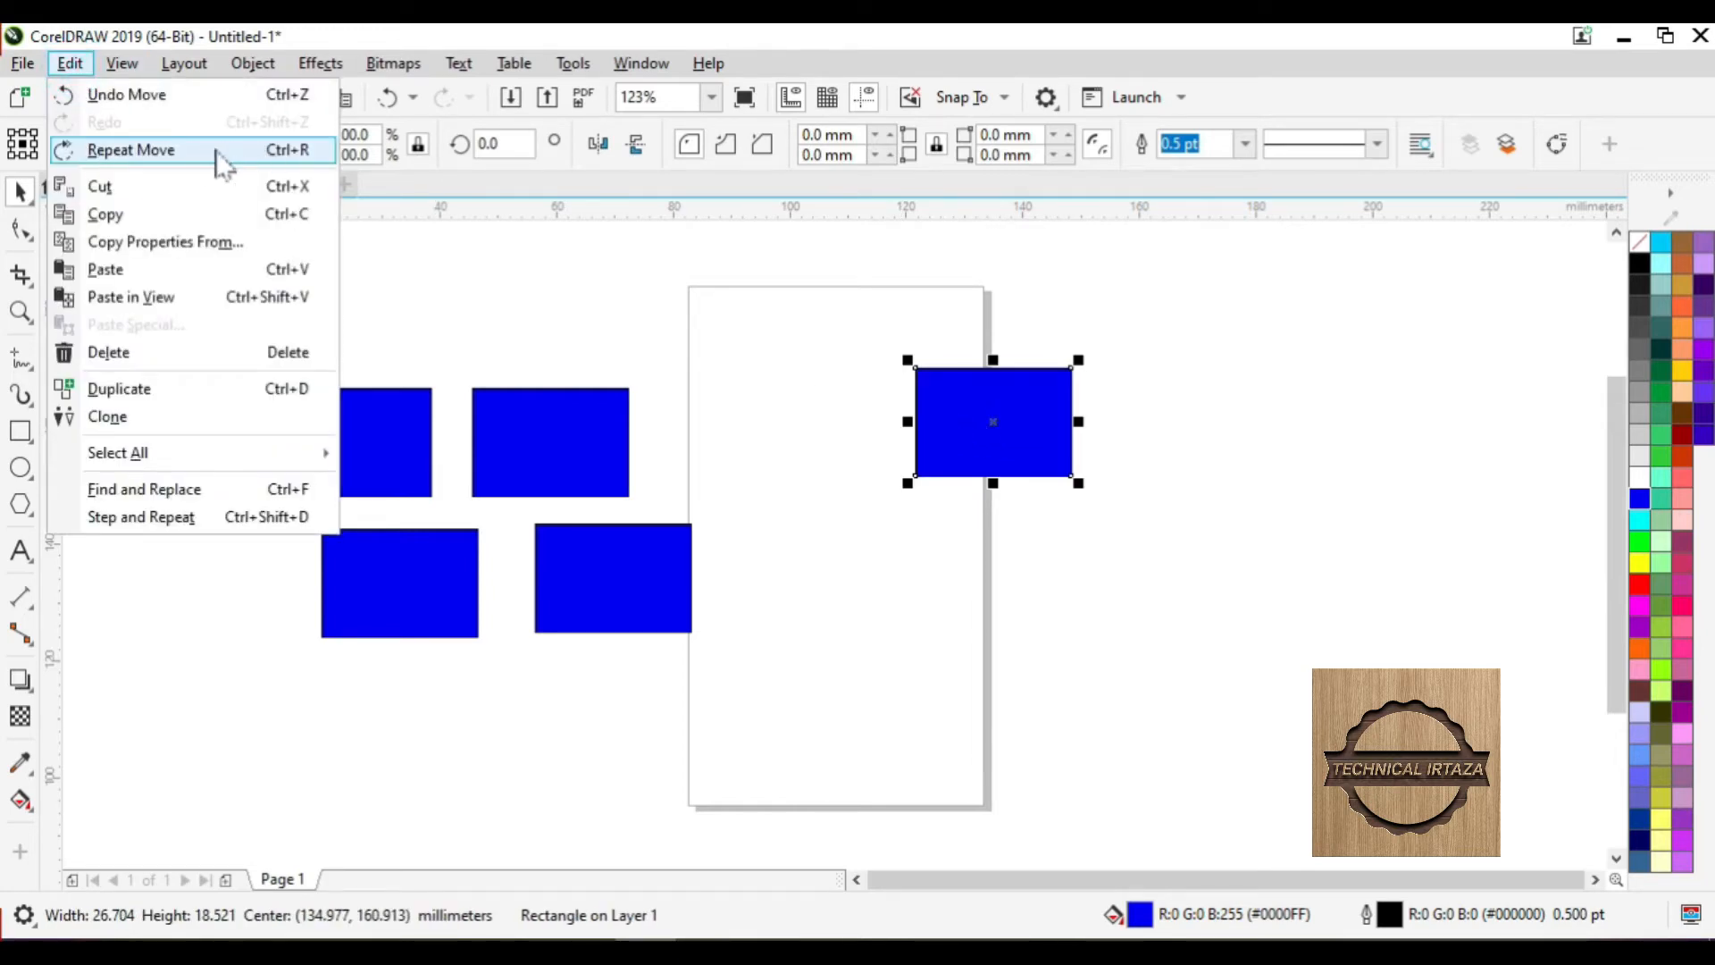
{"action": "left_click", "coordinate": [136, 152]}
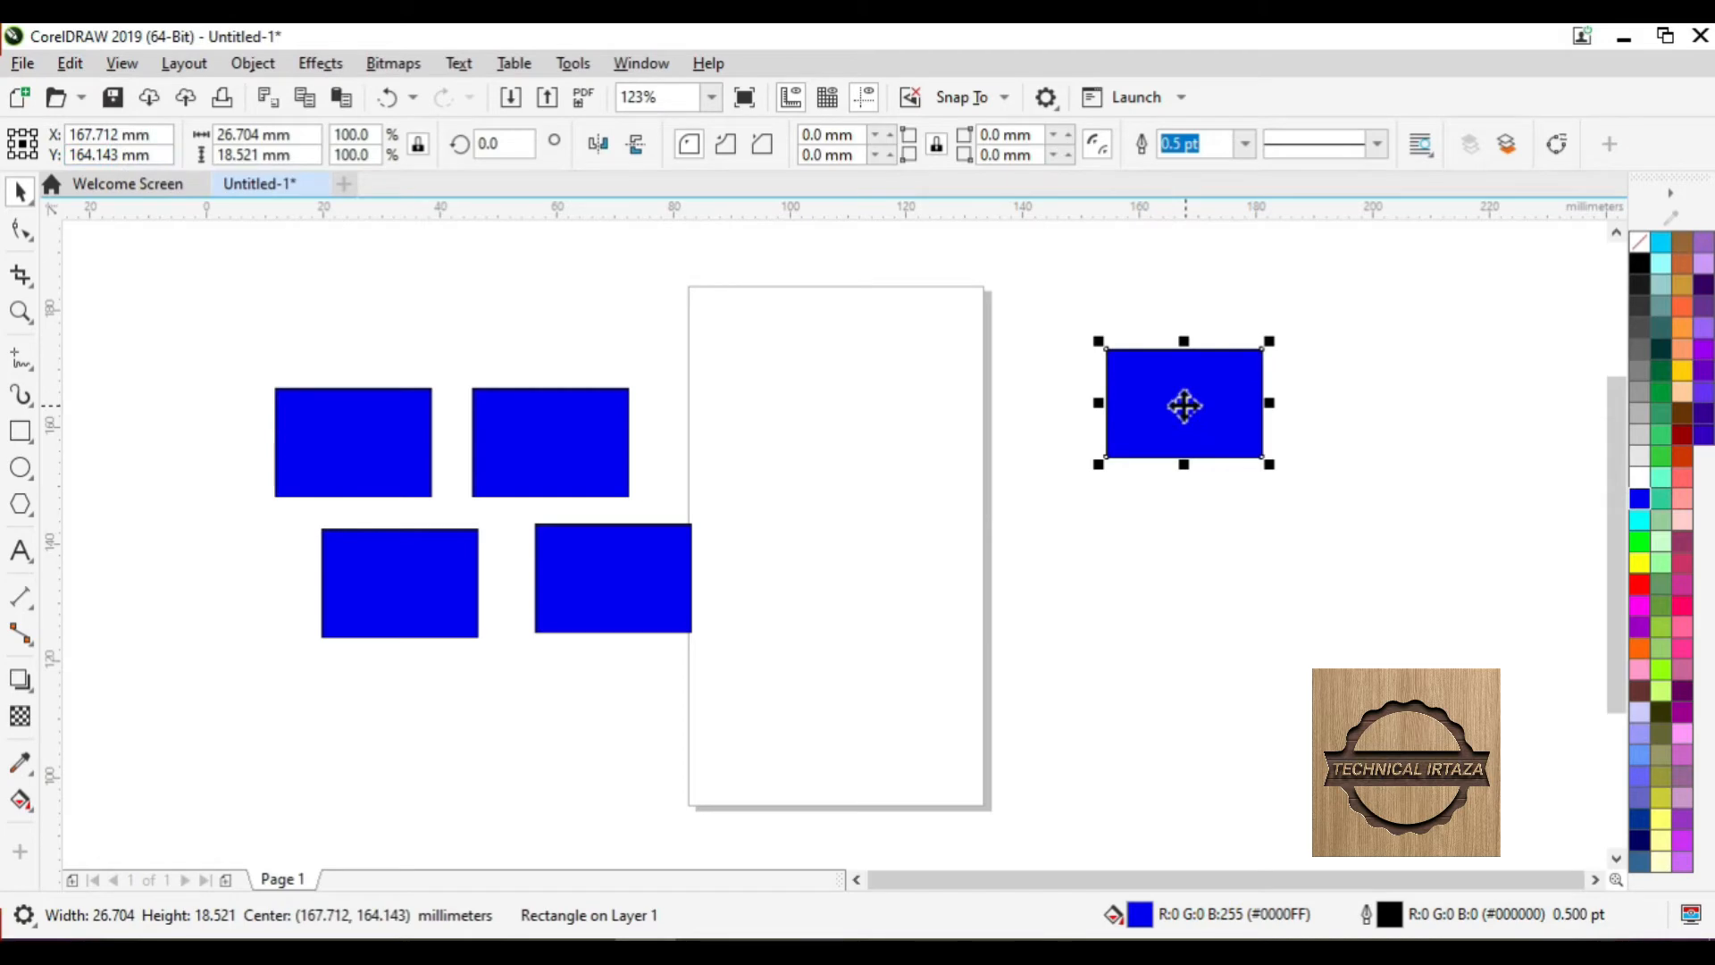
- Repeat and undo moves until the rectangle rests just right of the page at 164.912, 165.651 mm
{"action": "key", "text": "ctrl+r"}
{"action": "key", "text": "ctrl+r"}
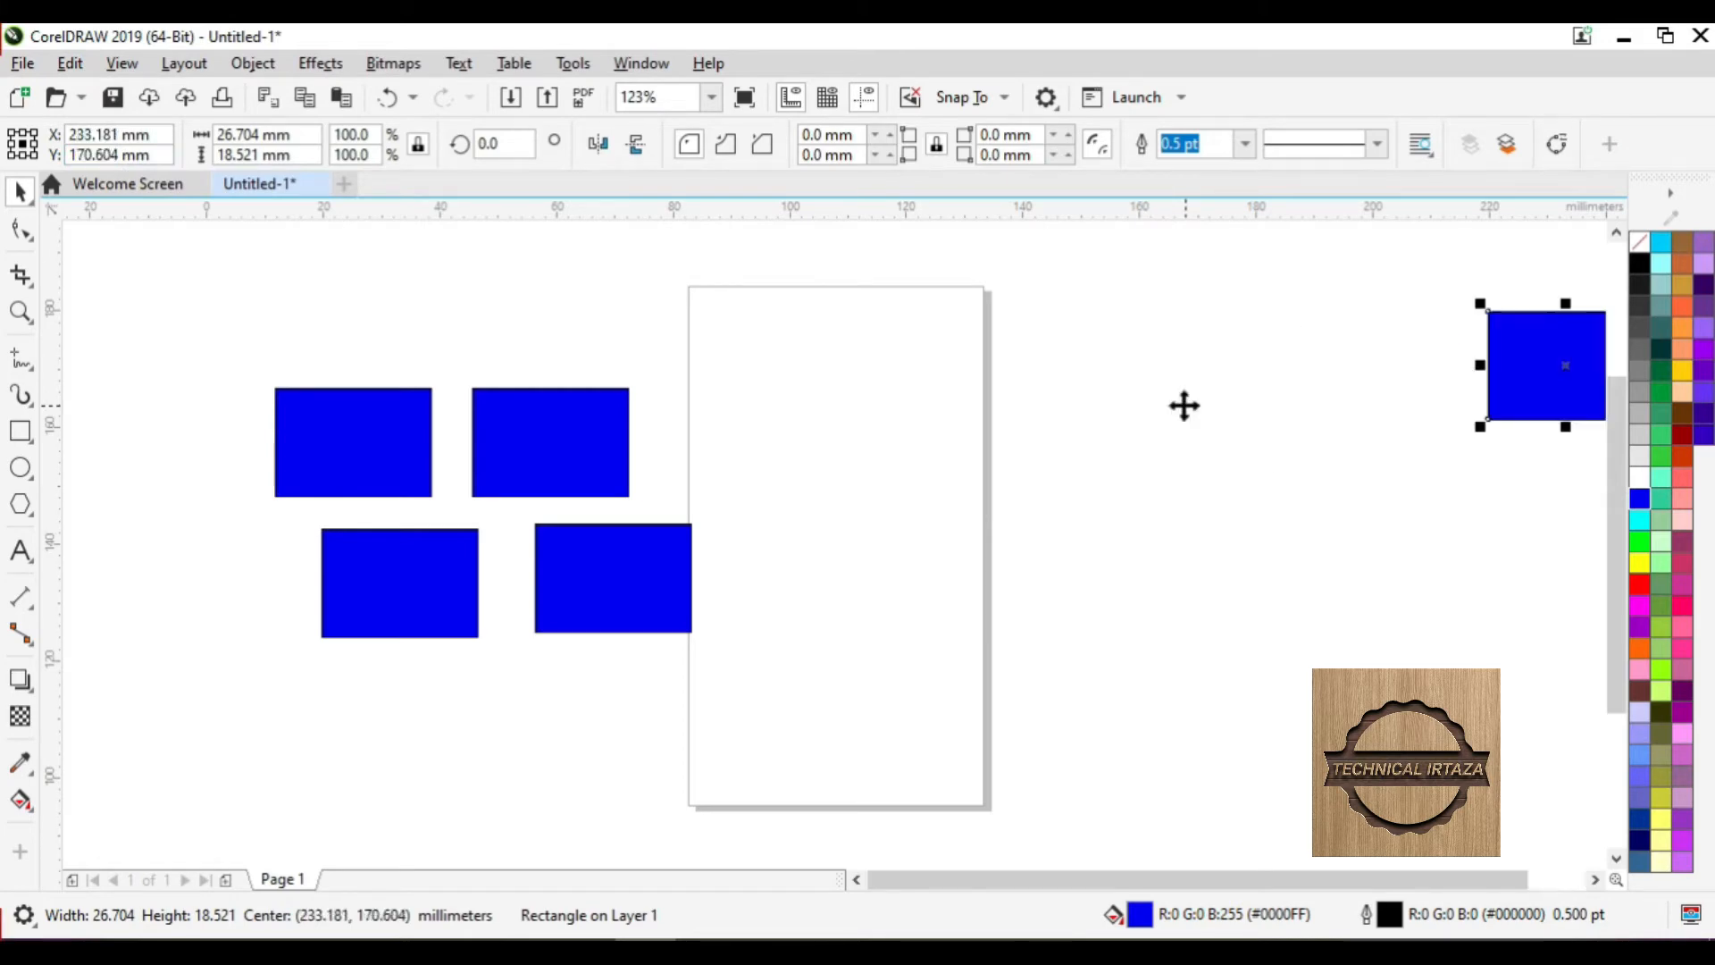
{"action": "left_click_drag", "start_coordinate": [1528, 367], "coordinate": [1153, 396]}
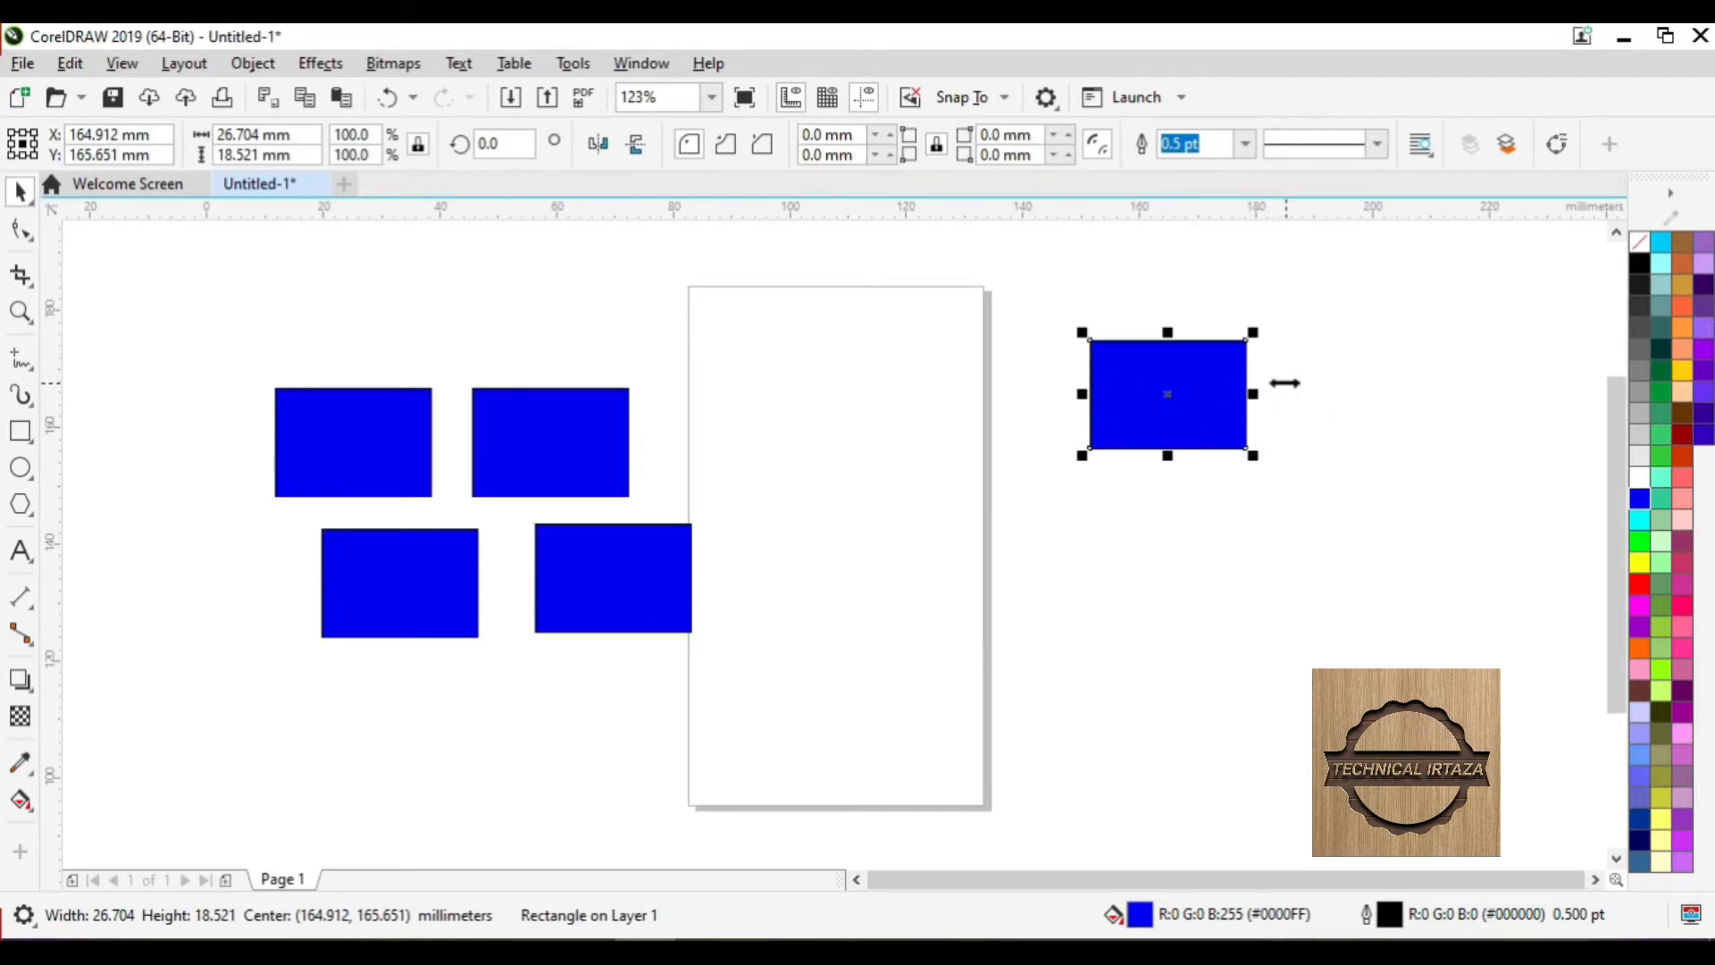
{"action": "key", "text": "ctrl+r"}
{"action": "key", "text": "ctrl+r"}
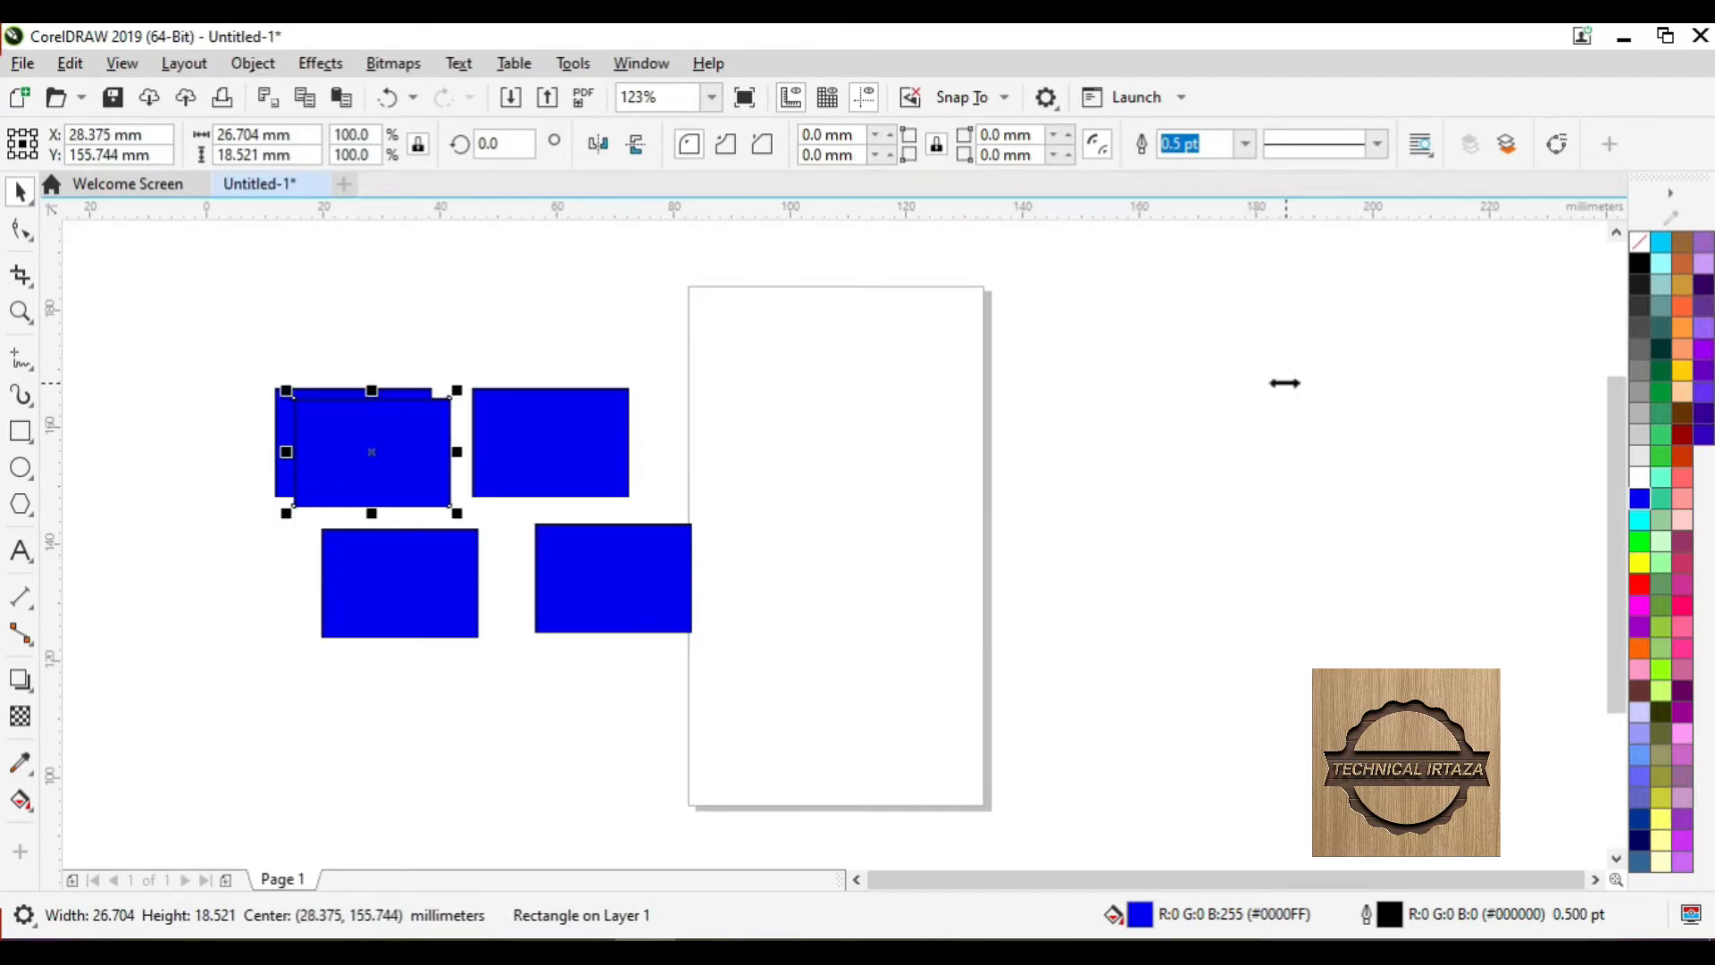
{"action": "key", "text": "ctrl+r"}
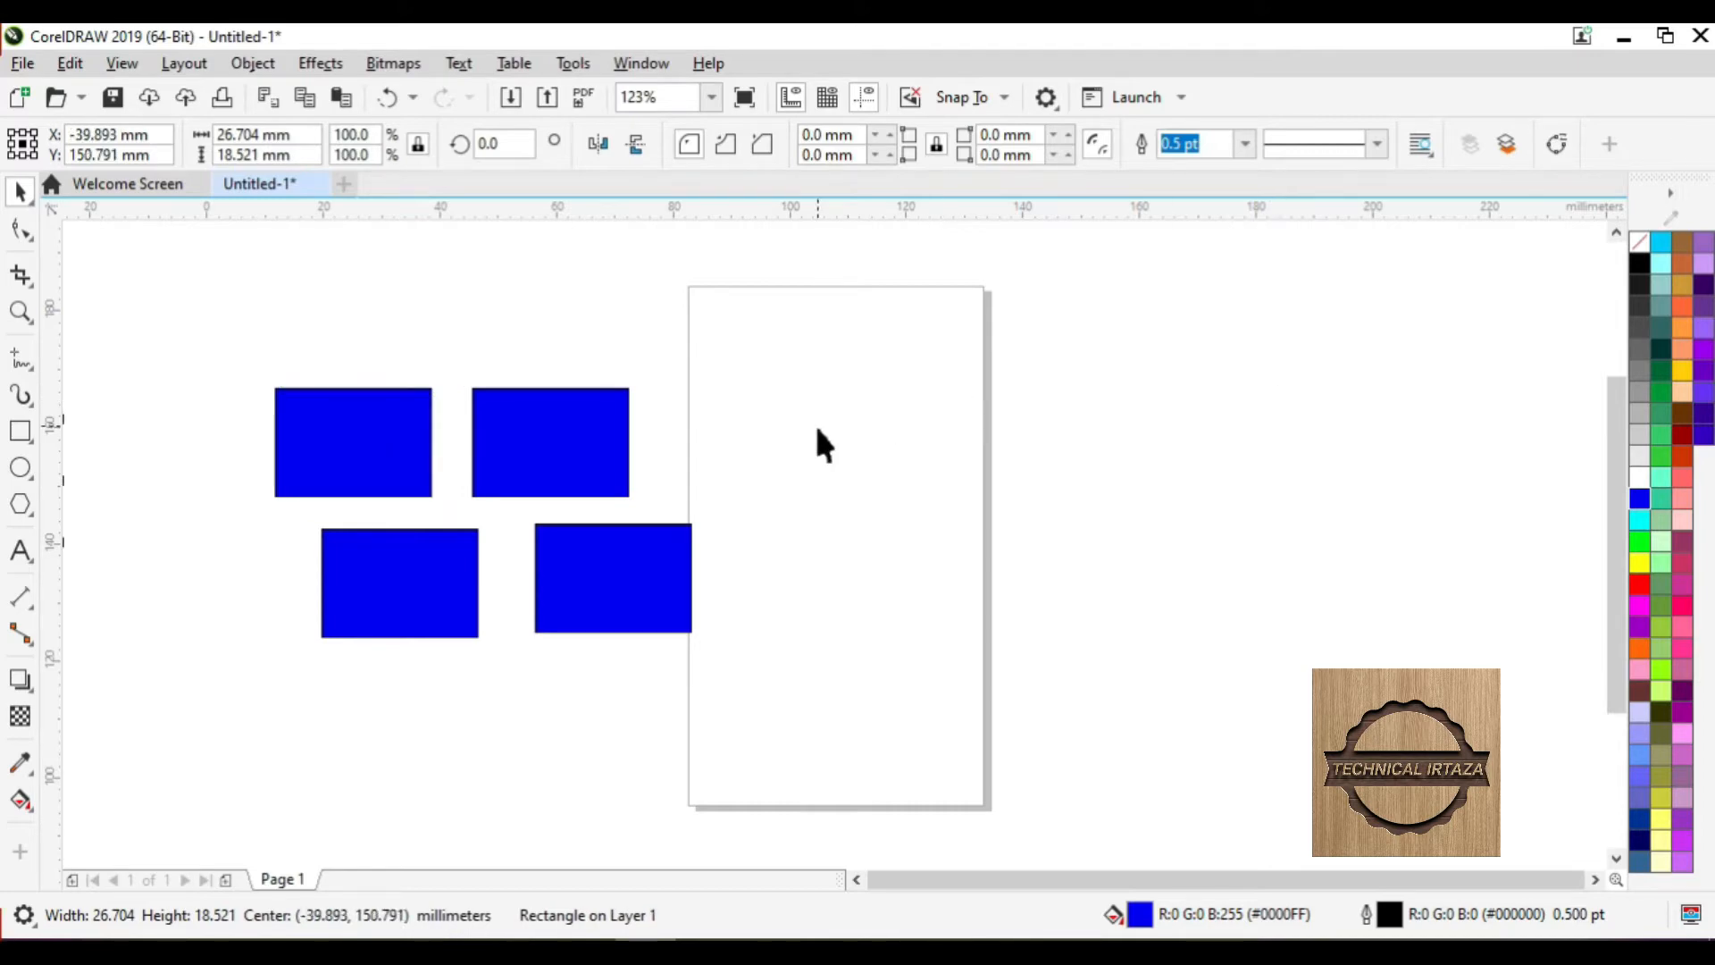
{"action": "key", "text": "ctrl+z"}
{"action": "key", "text": "ctrl+z"}
{"action": "key", "text": "ctrl+z"}
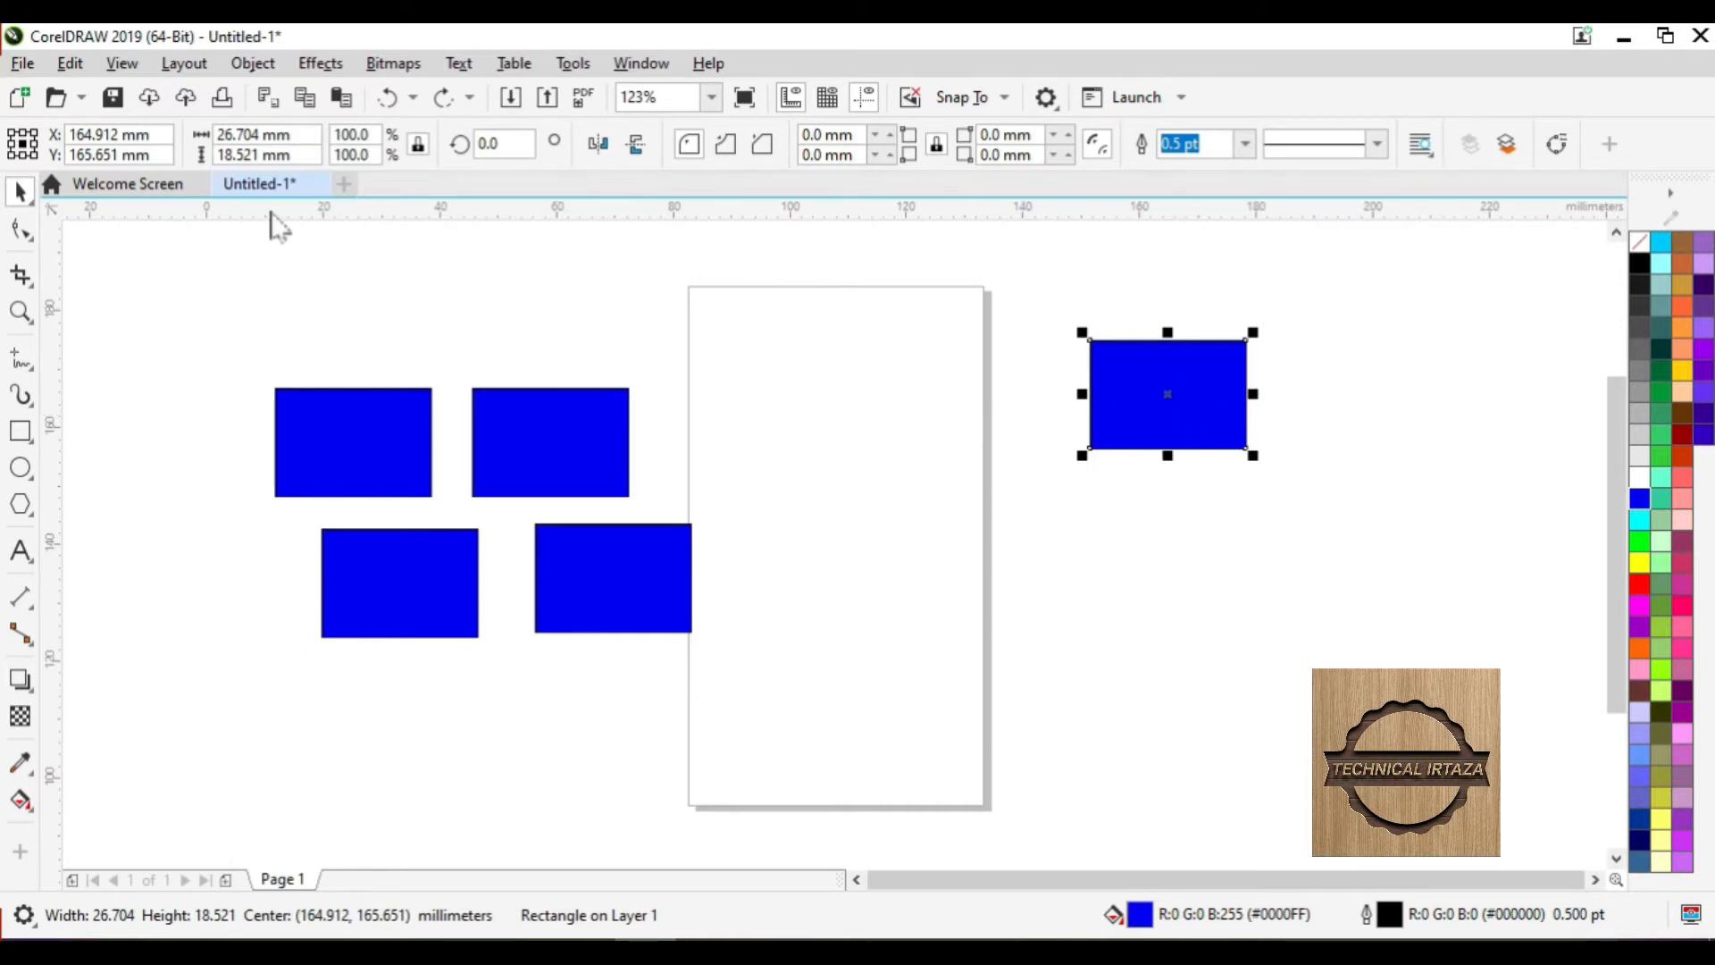
{"action": "left_click", "coordinate": [69, 63]}
{"action": "mouse_move", "coordinate": [121, 63]}
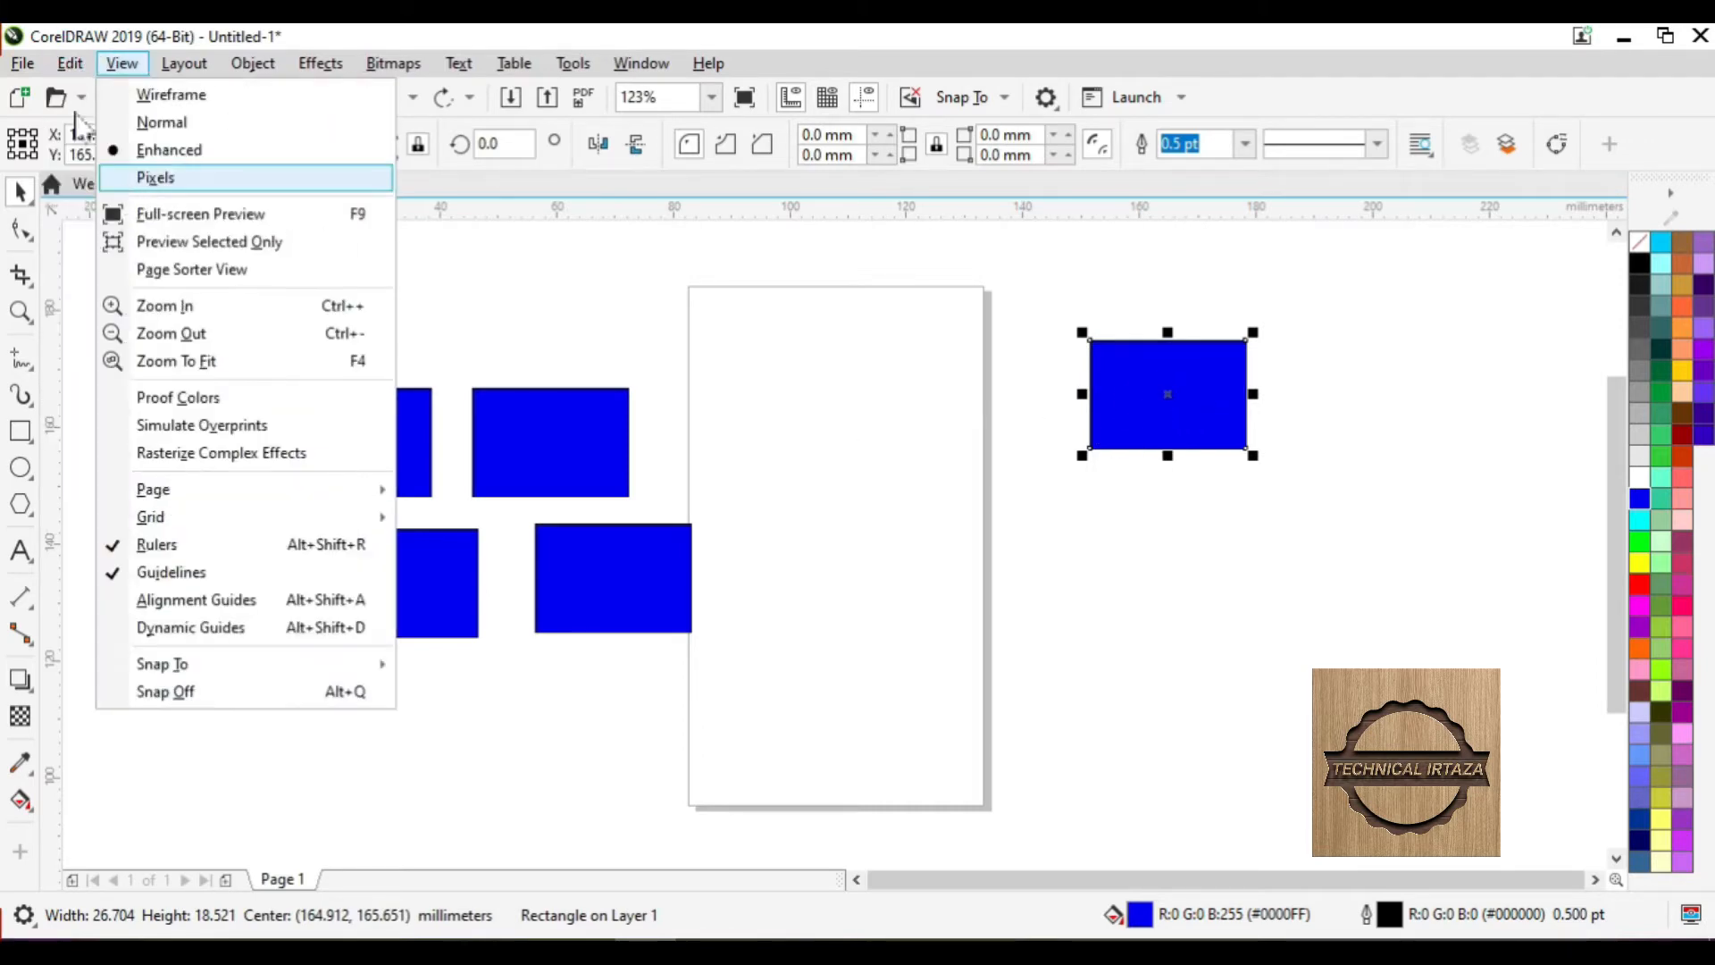
{"action": "mouse_move", "coordinate": [69, 65]}
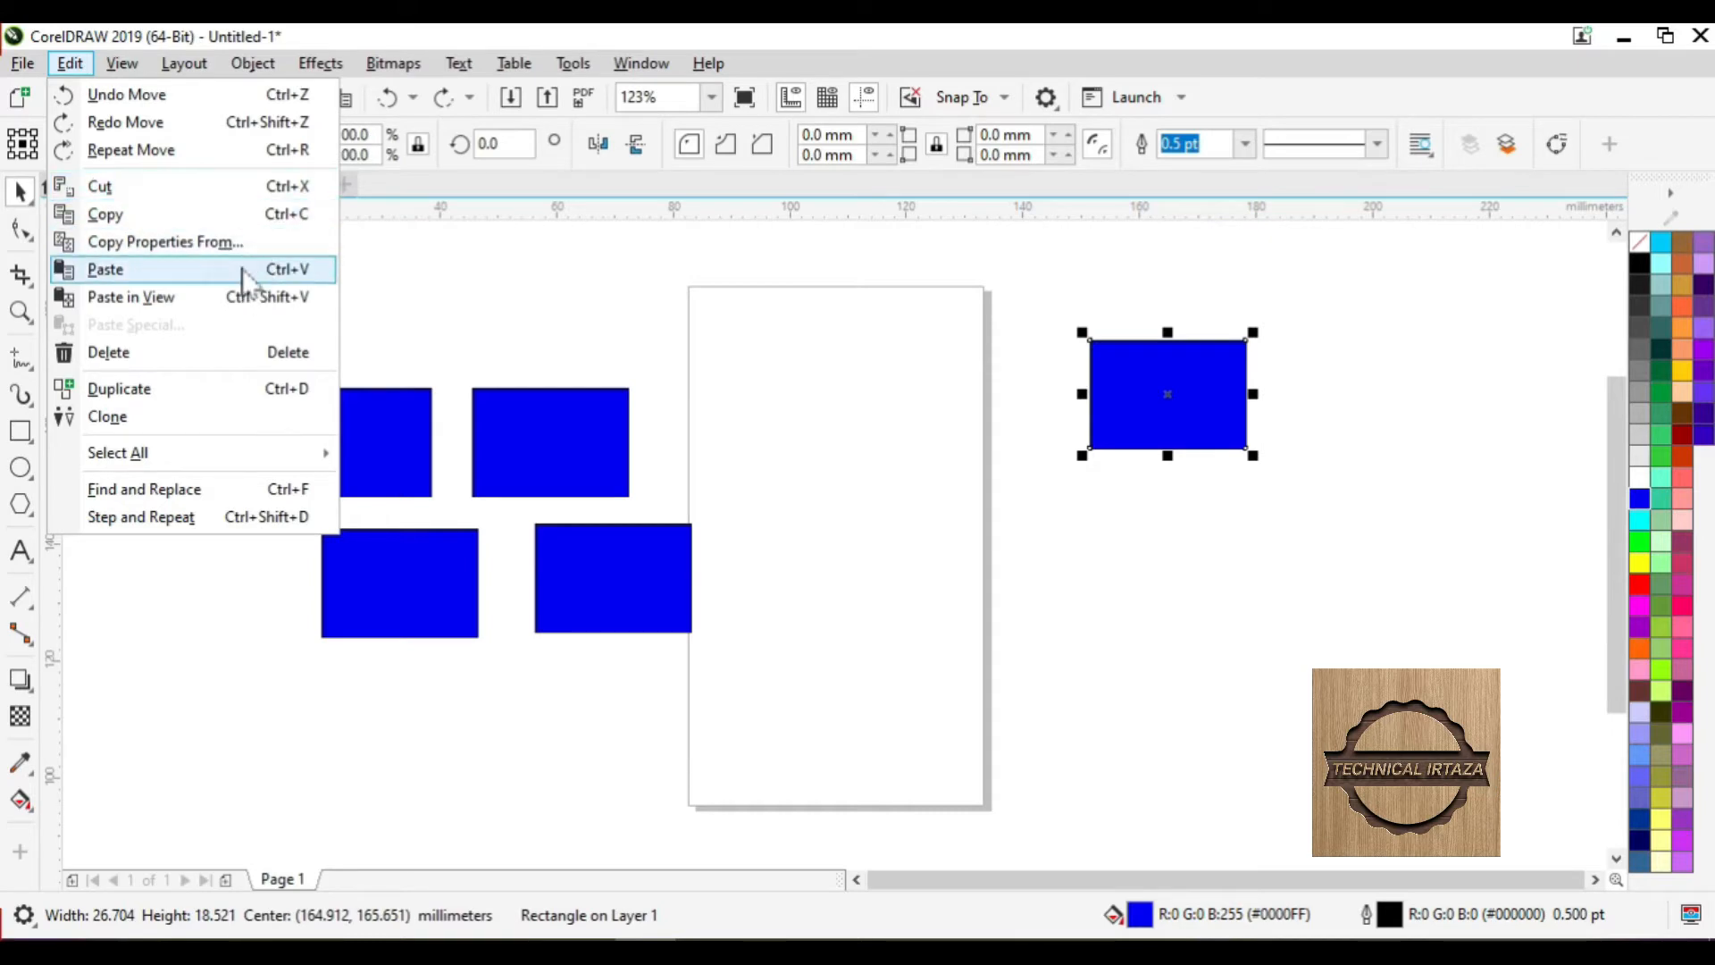
- Cut the off-page rectangle and paste it back in the same place
{"action": "left_click", "coordinate": [301, 198]}
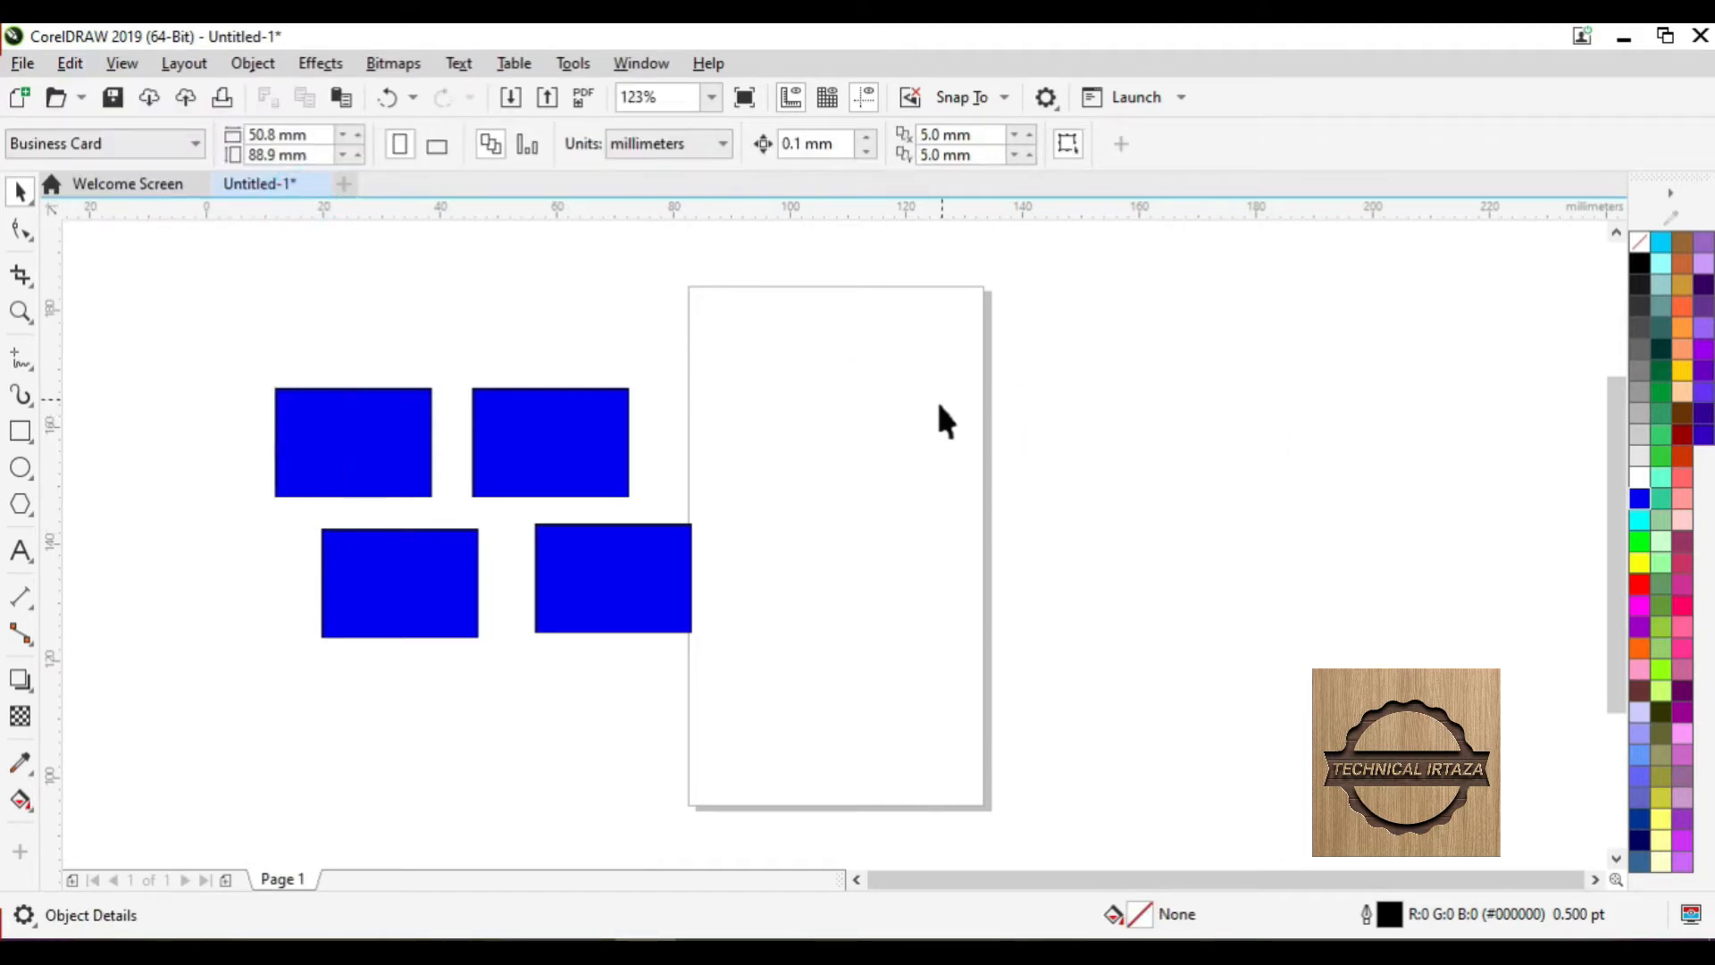
{"action": "left_click", "coordinate": [69, 64]}
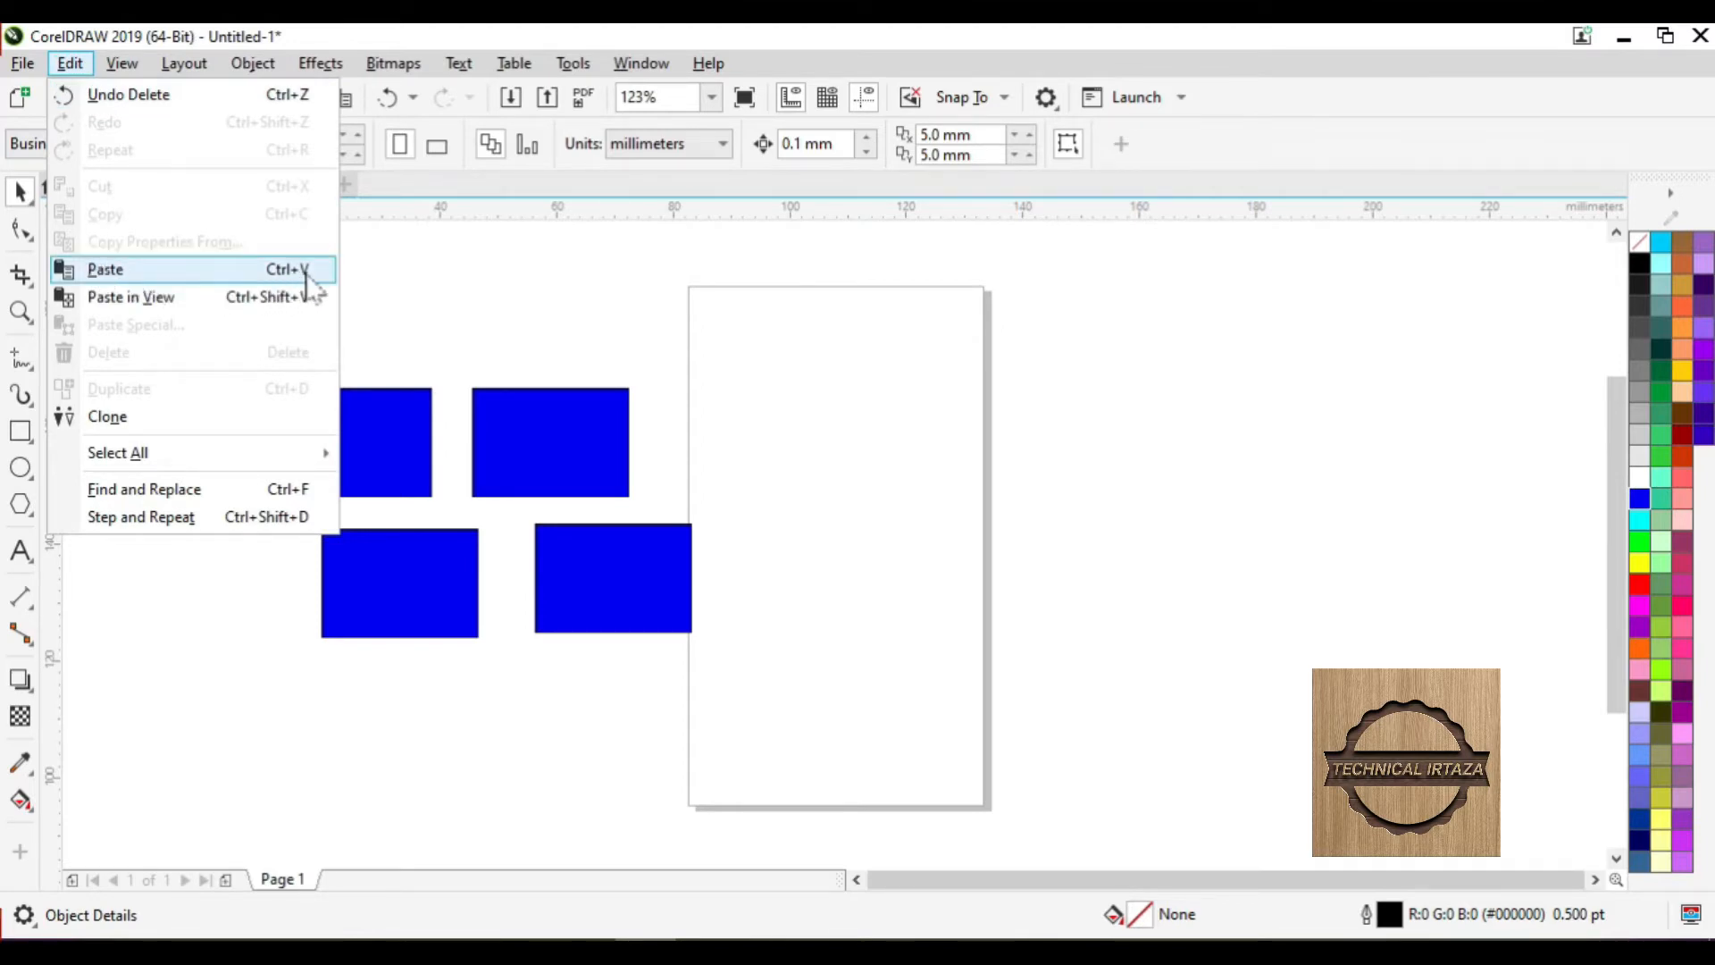
{"action": "left_click", "coordinate": [306, 270]}
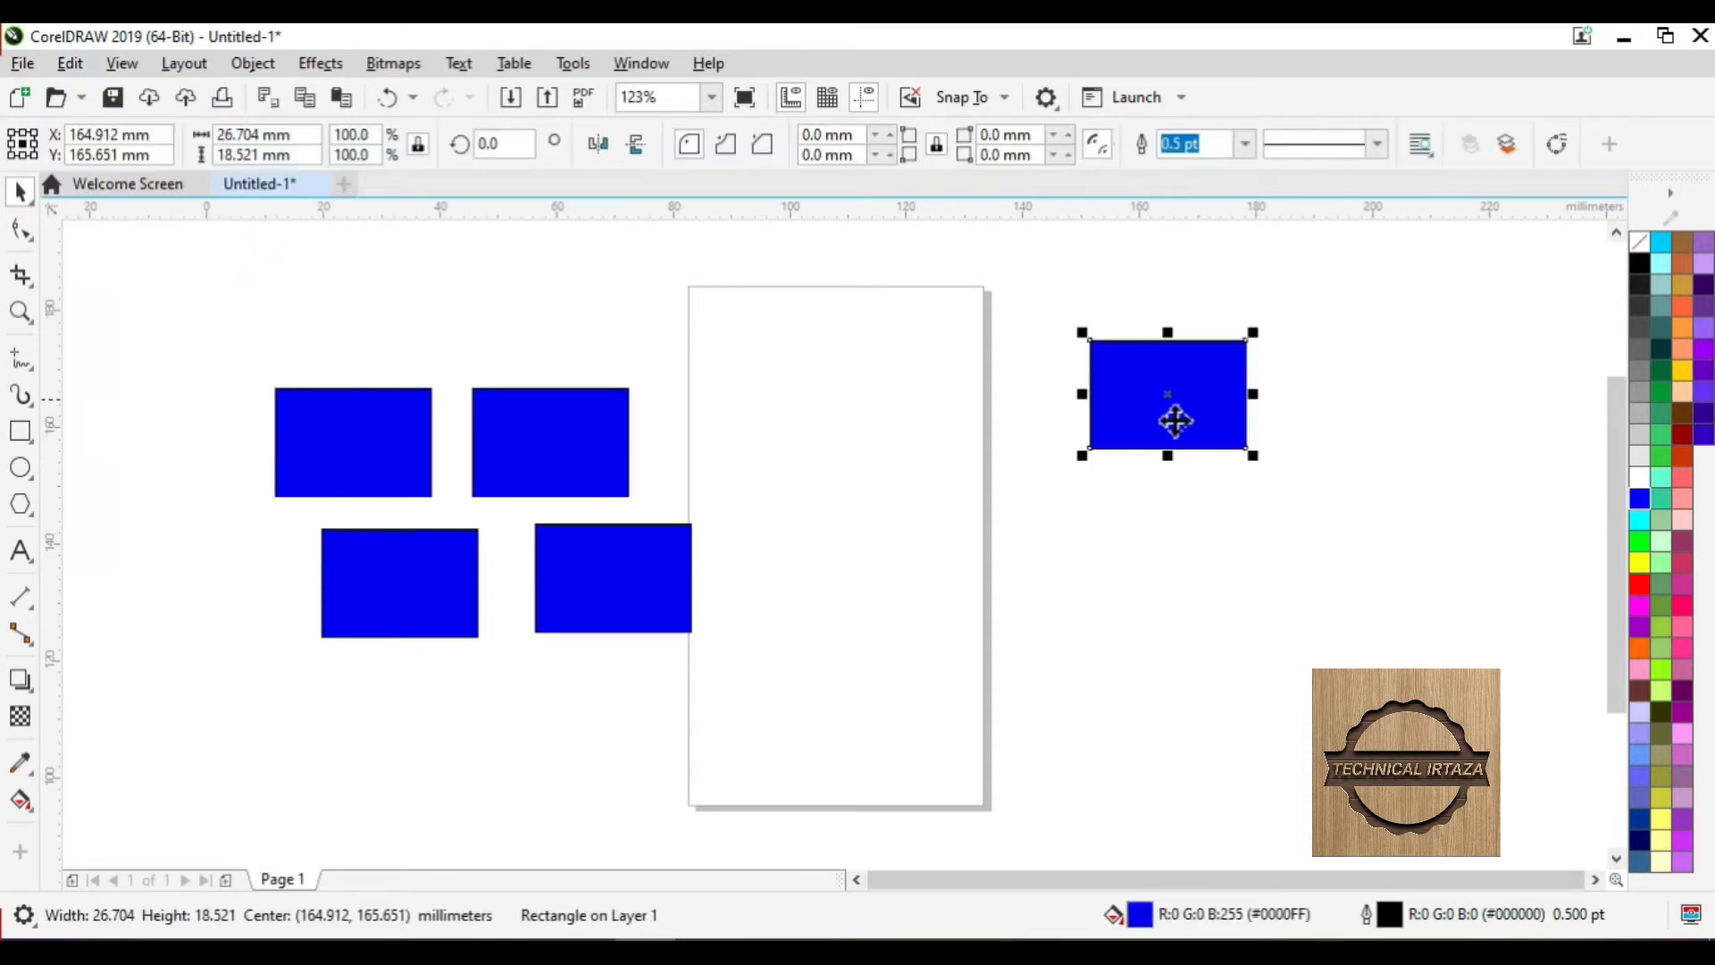
- Copy the rectangle and paste a duplicate exactly on top of it
{"action": "left_click", "coordinate": [70, 64]}
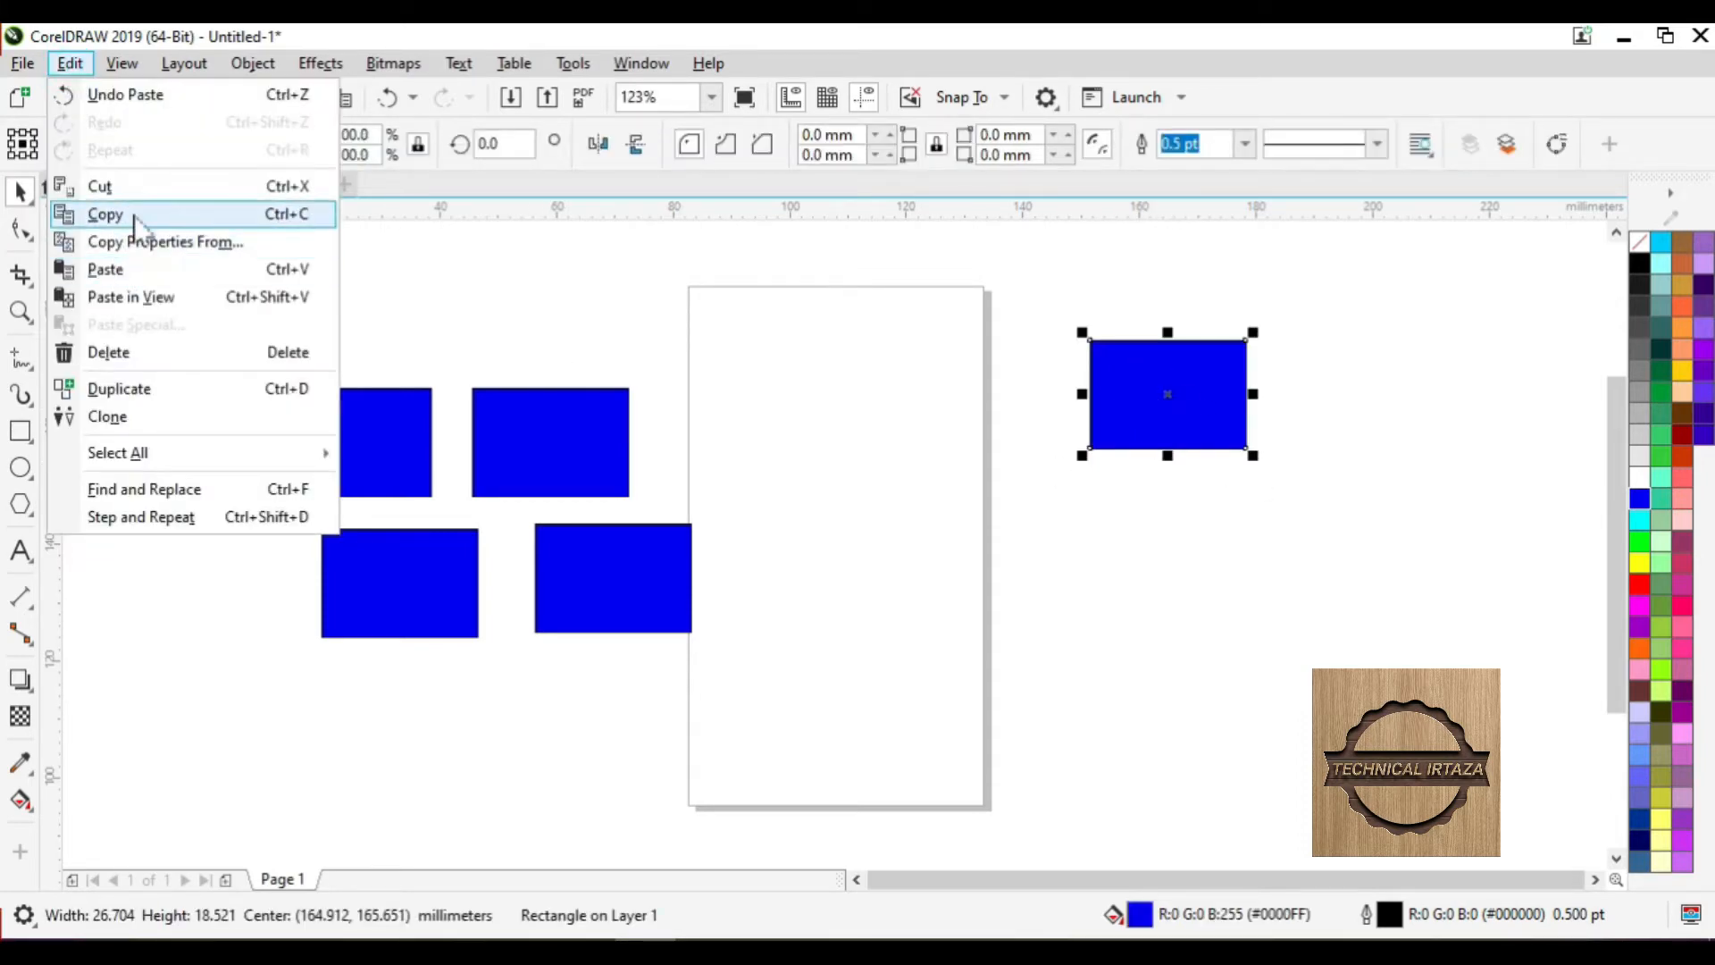
{"action": "left_click", "coordinate": [260, 216]}
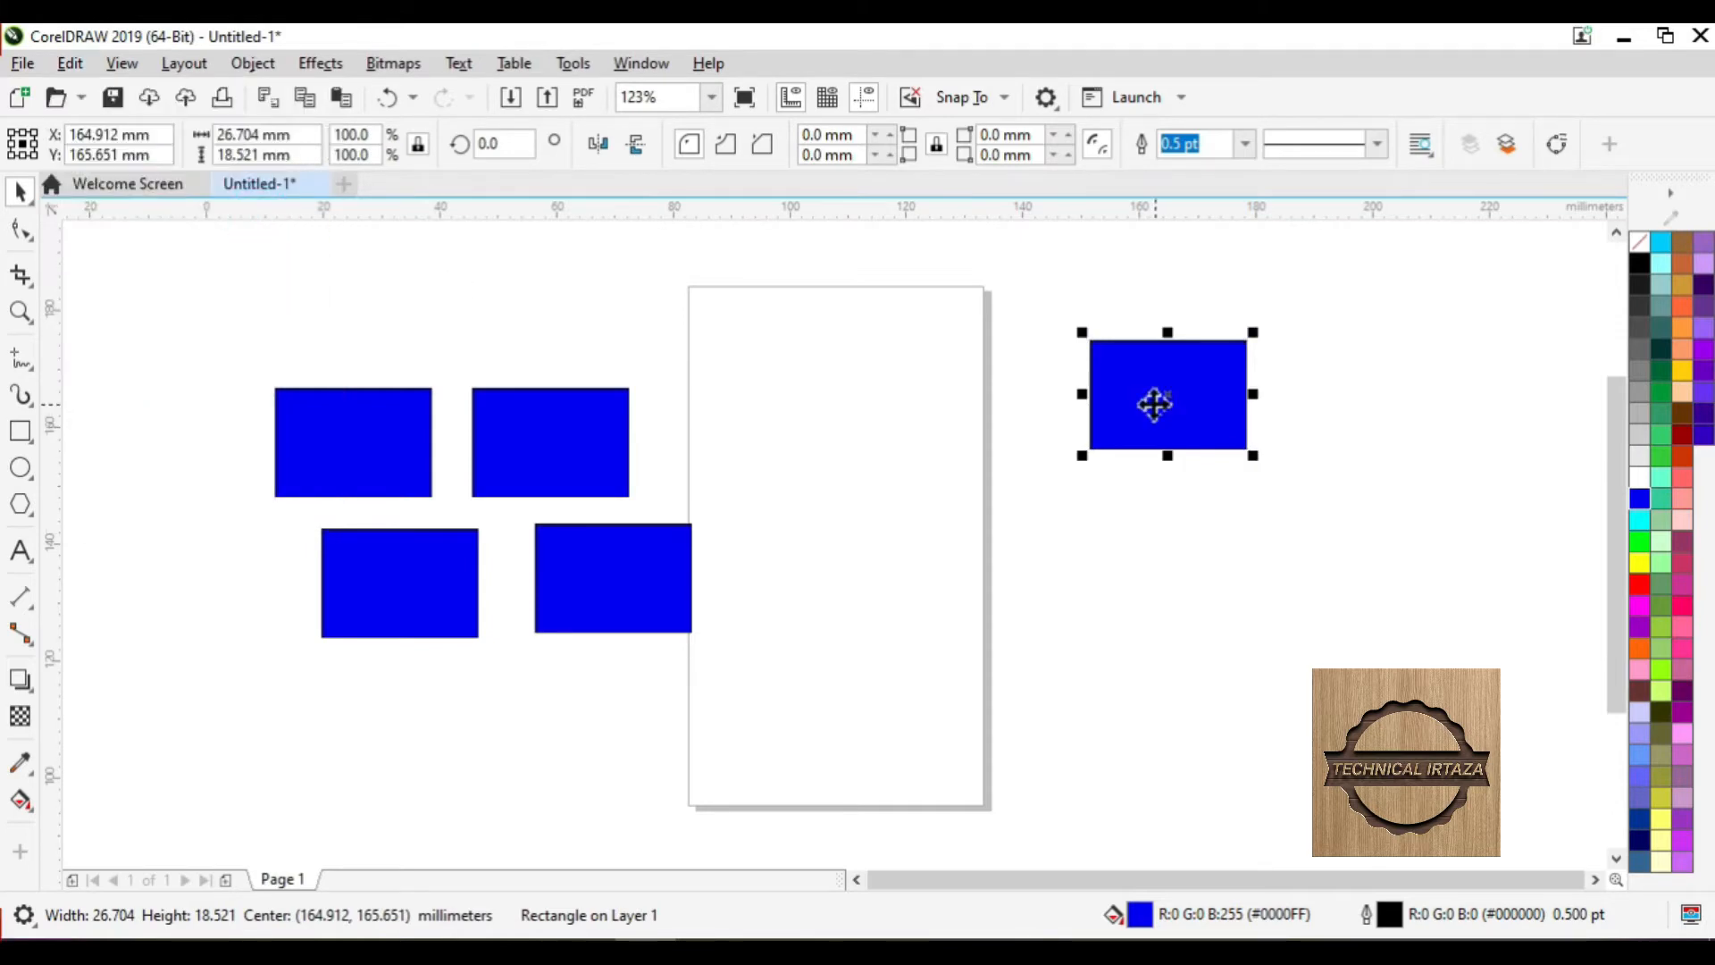
{"action": "left_click", "coordinate": [70, 62]}
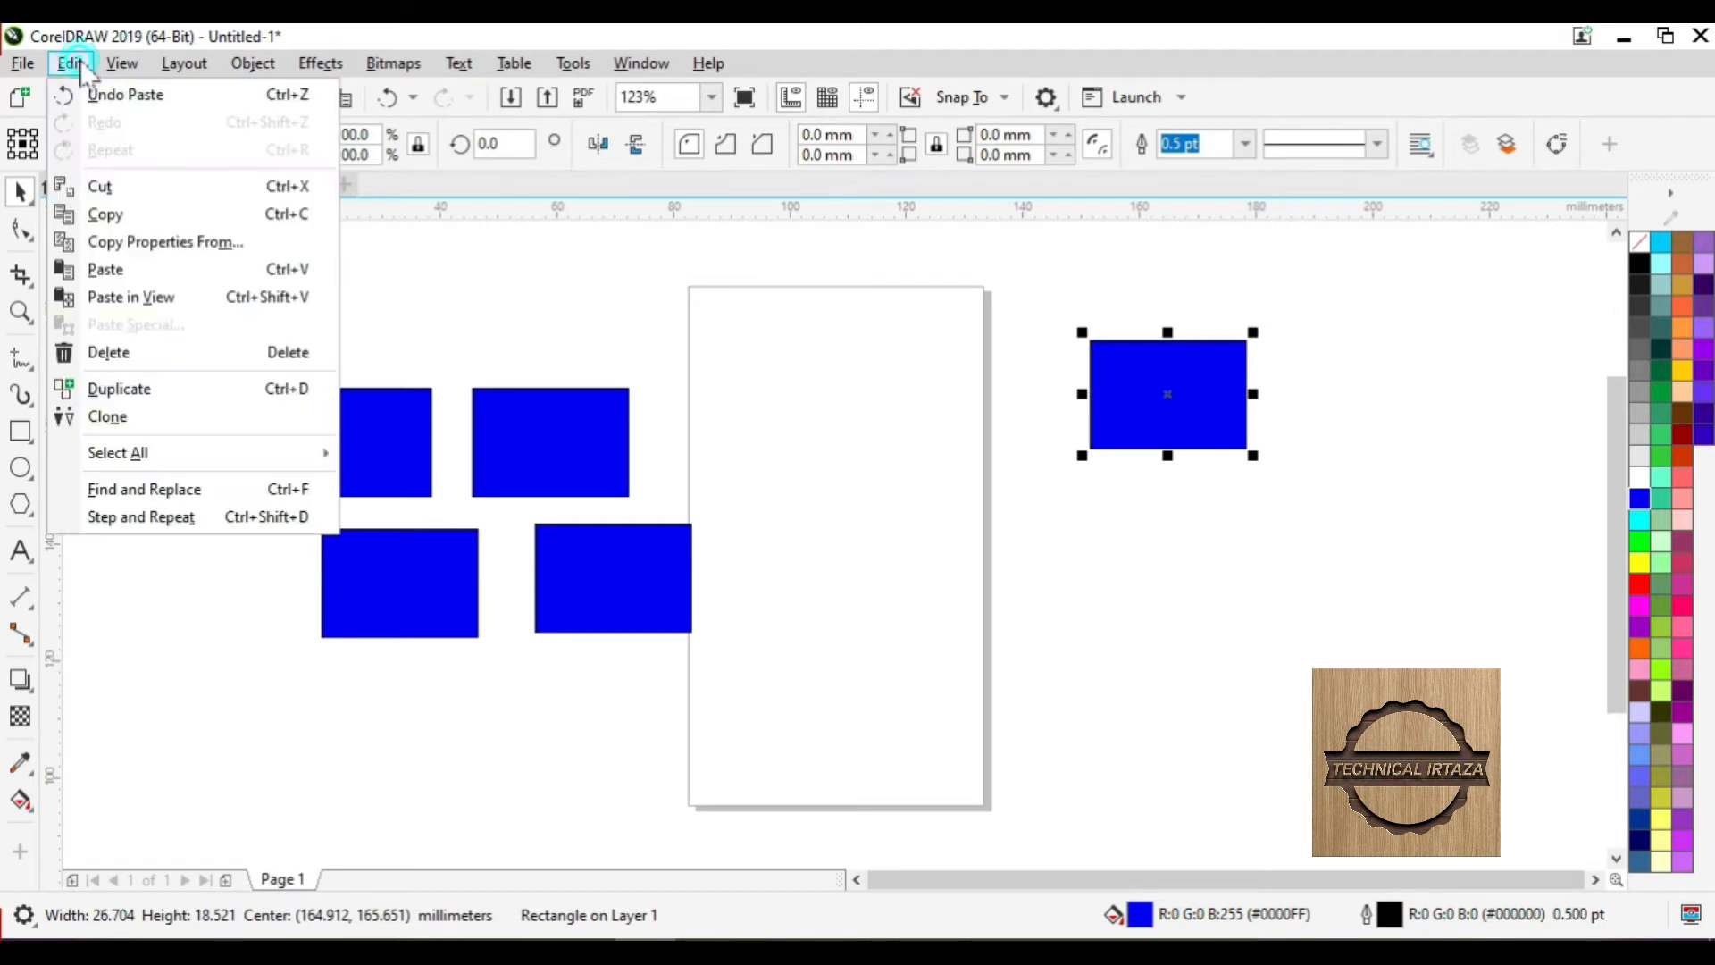
{"action": "left_click", "coordinate": [132, 270]}
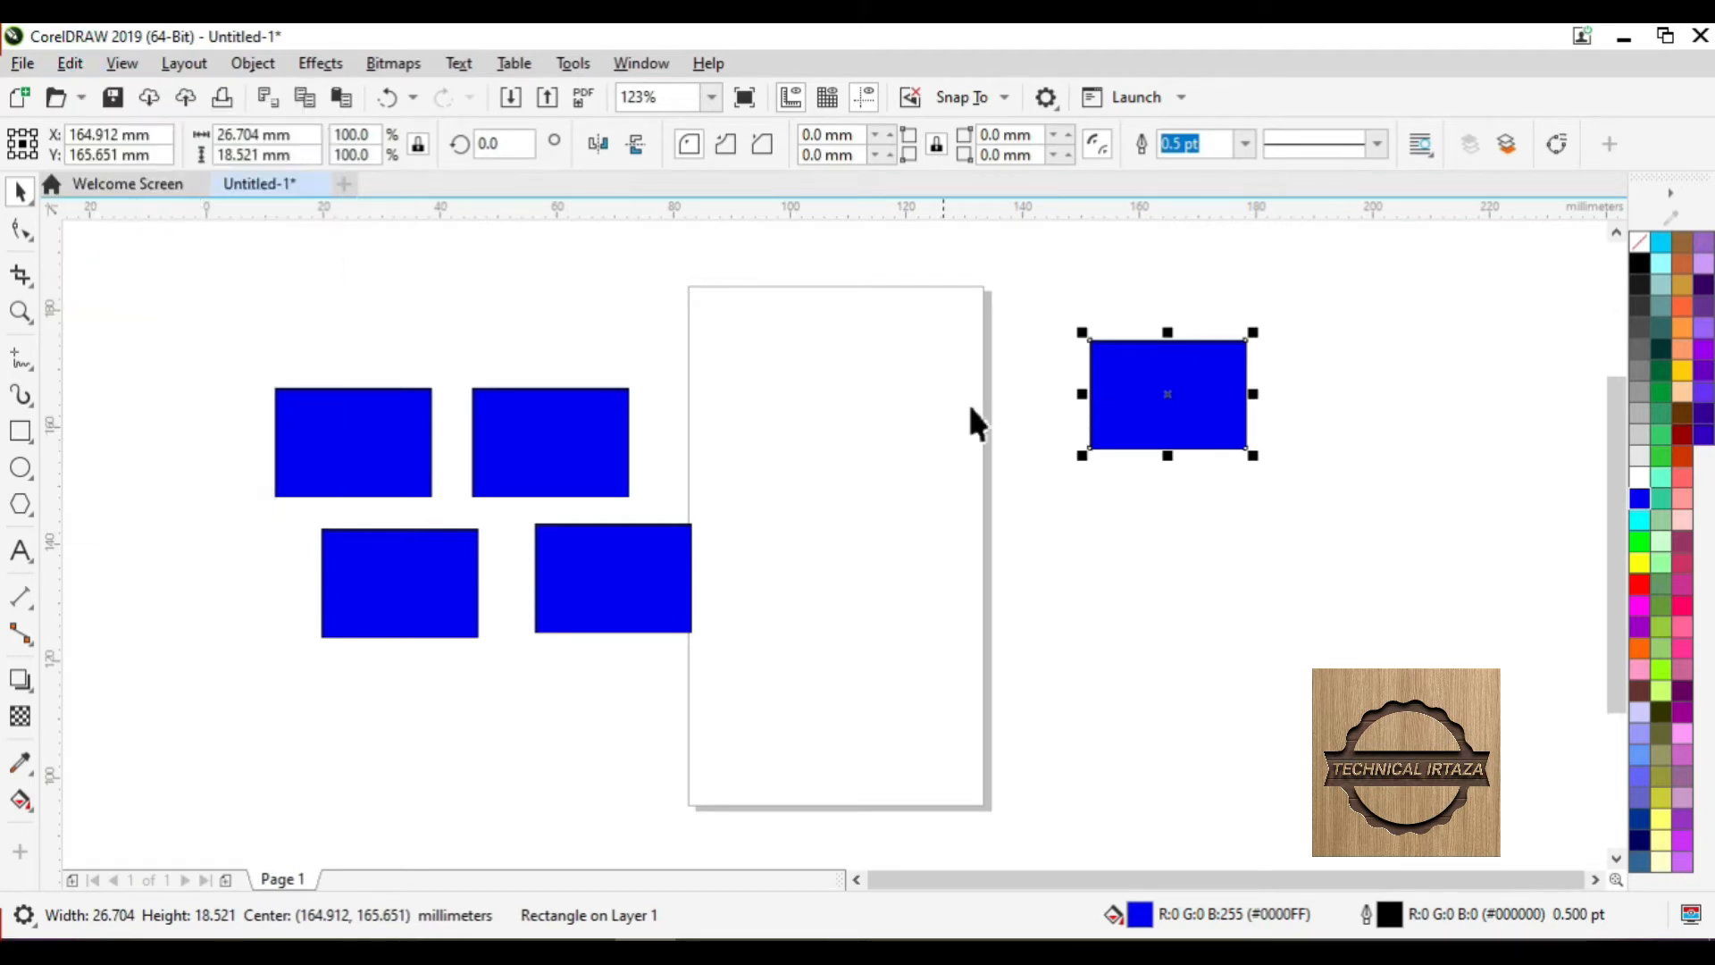
- Drag the pasted copy down-left onto the page and paste another copy into view
{"action": "left_click_drag", "start_coordinate": [1191, 386], "coordinate": [970, 481]}
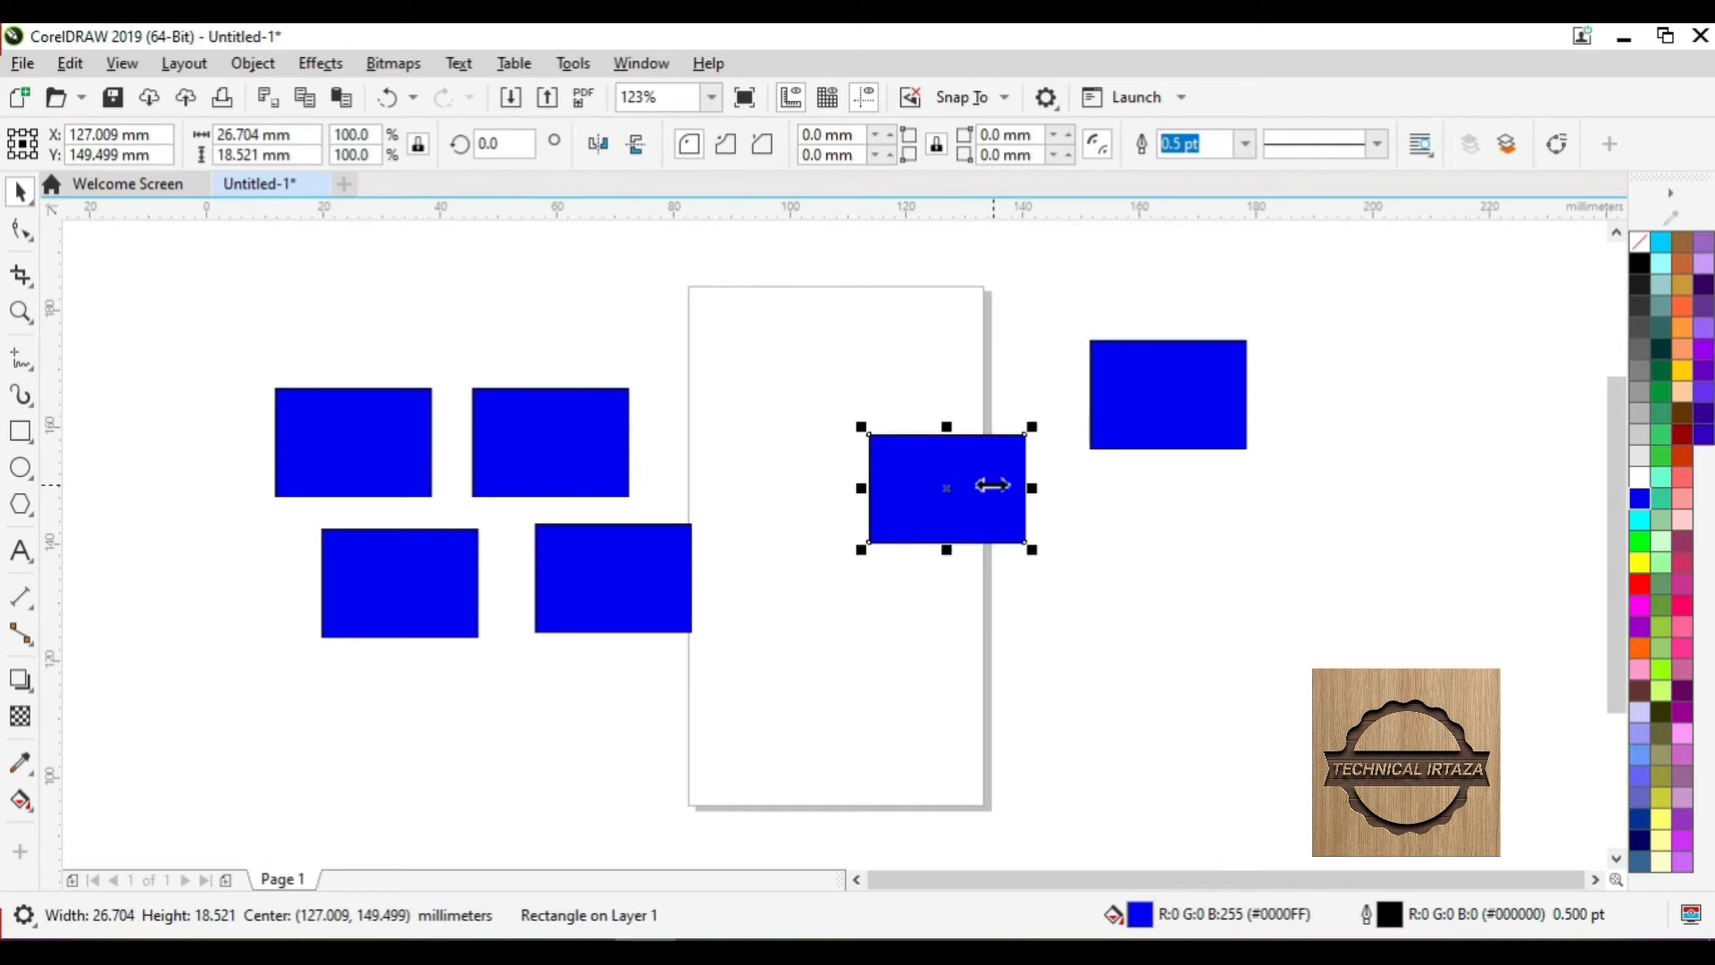
{"action": "left_click", "coordinate": [71, 64]}
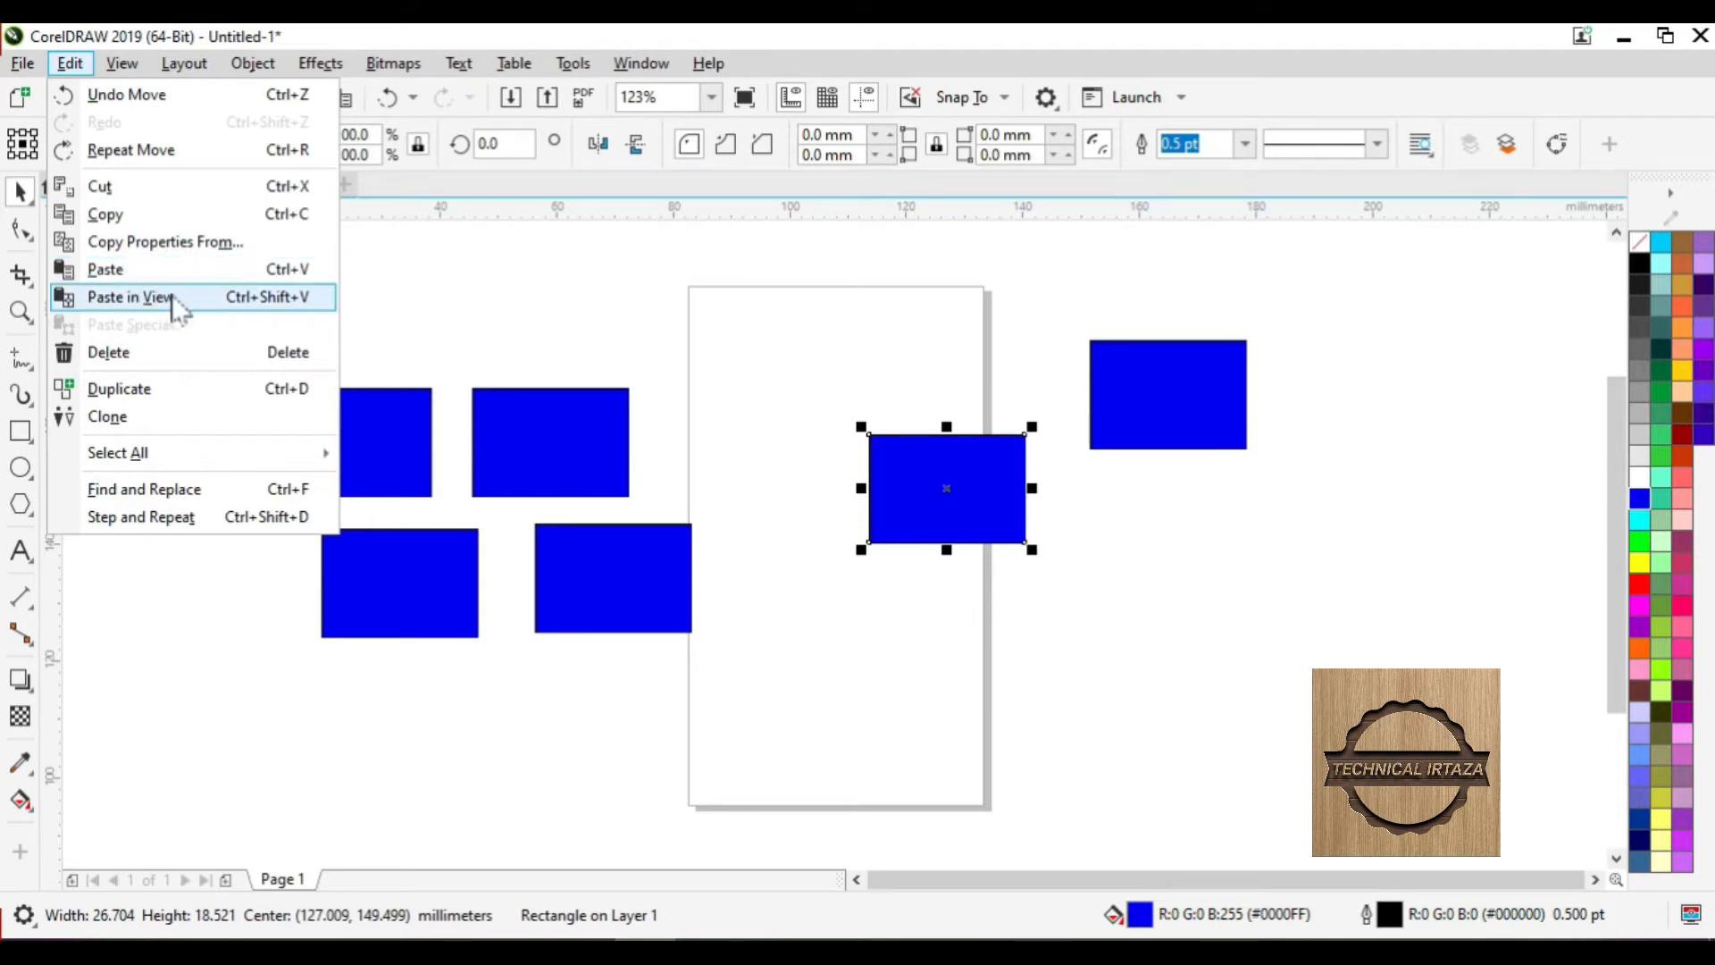
{"action": "left_click", "coordinate": [225, 304]}
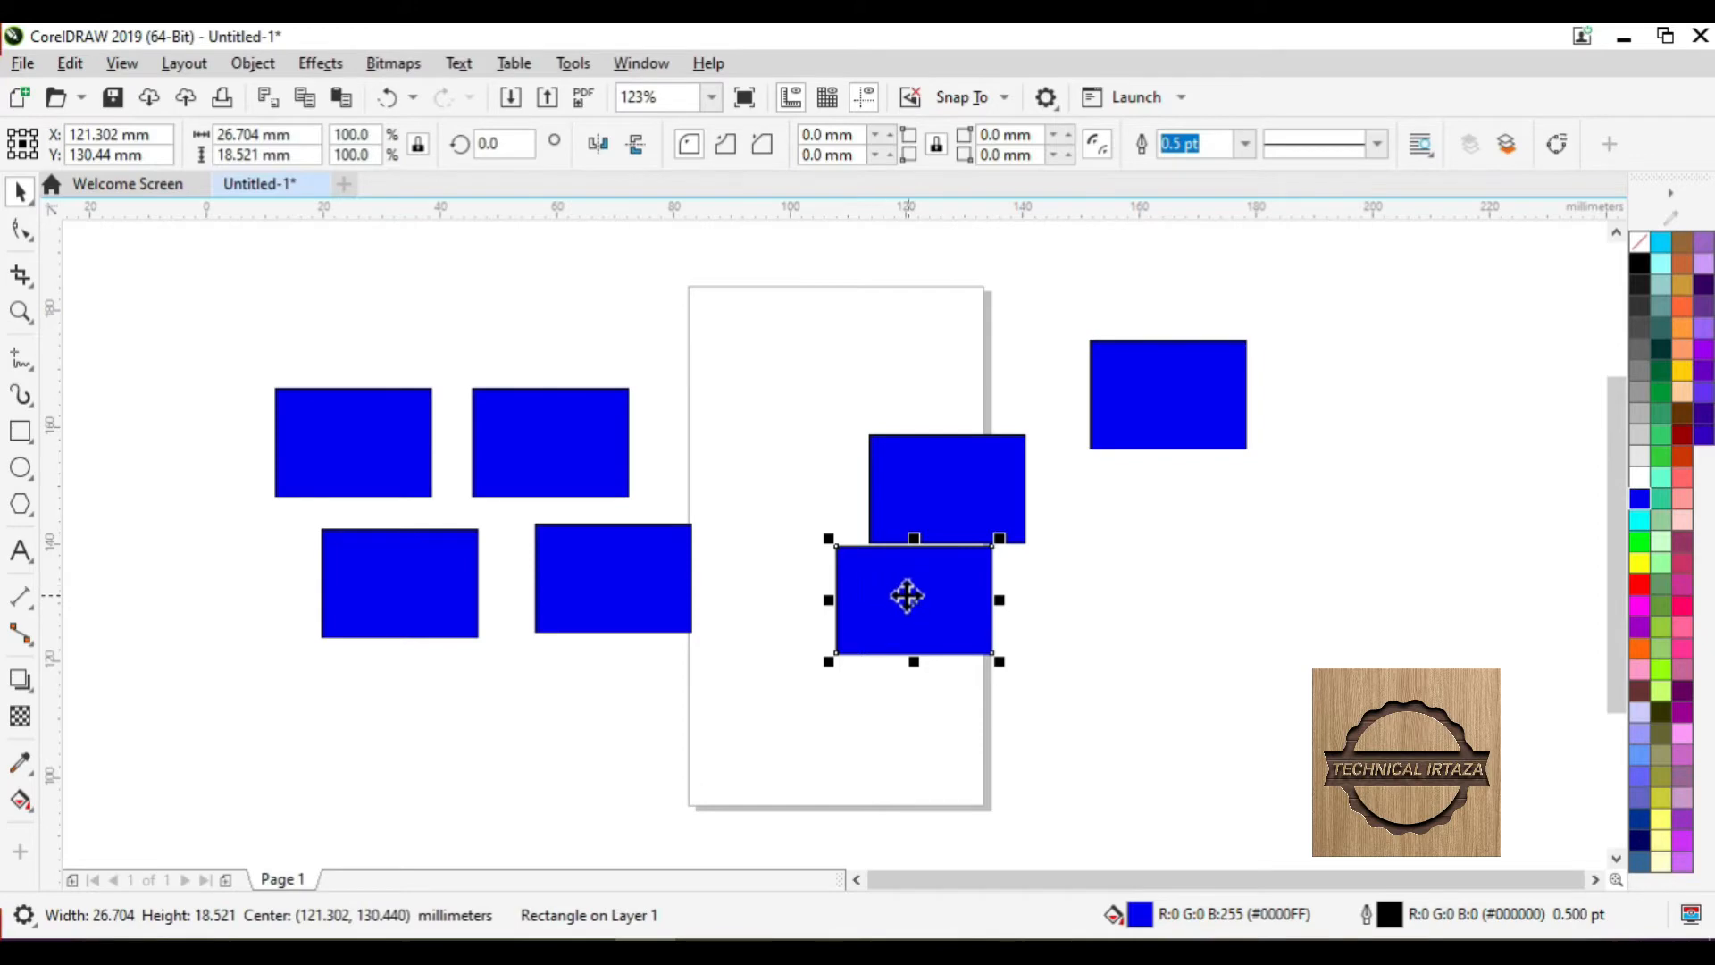
- Clear the selection and minimize CorelDRAW to reveal the Windows desktop
{"action": "left_click", "coordinate": [70, 64]}
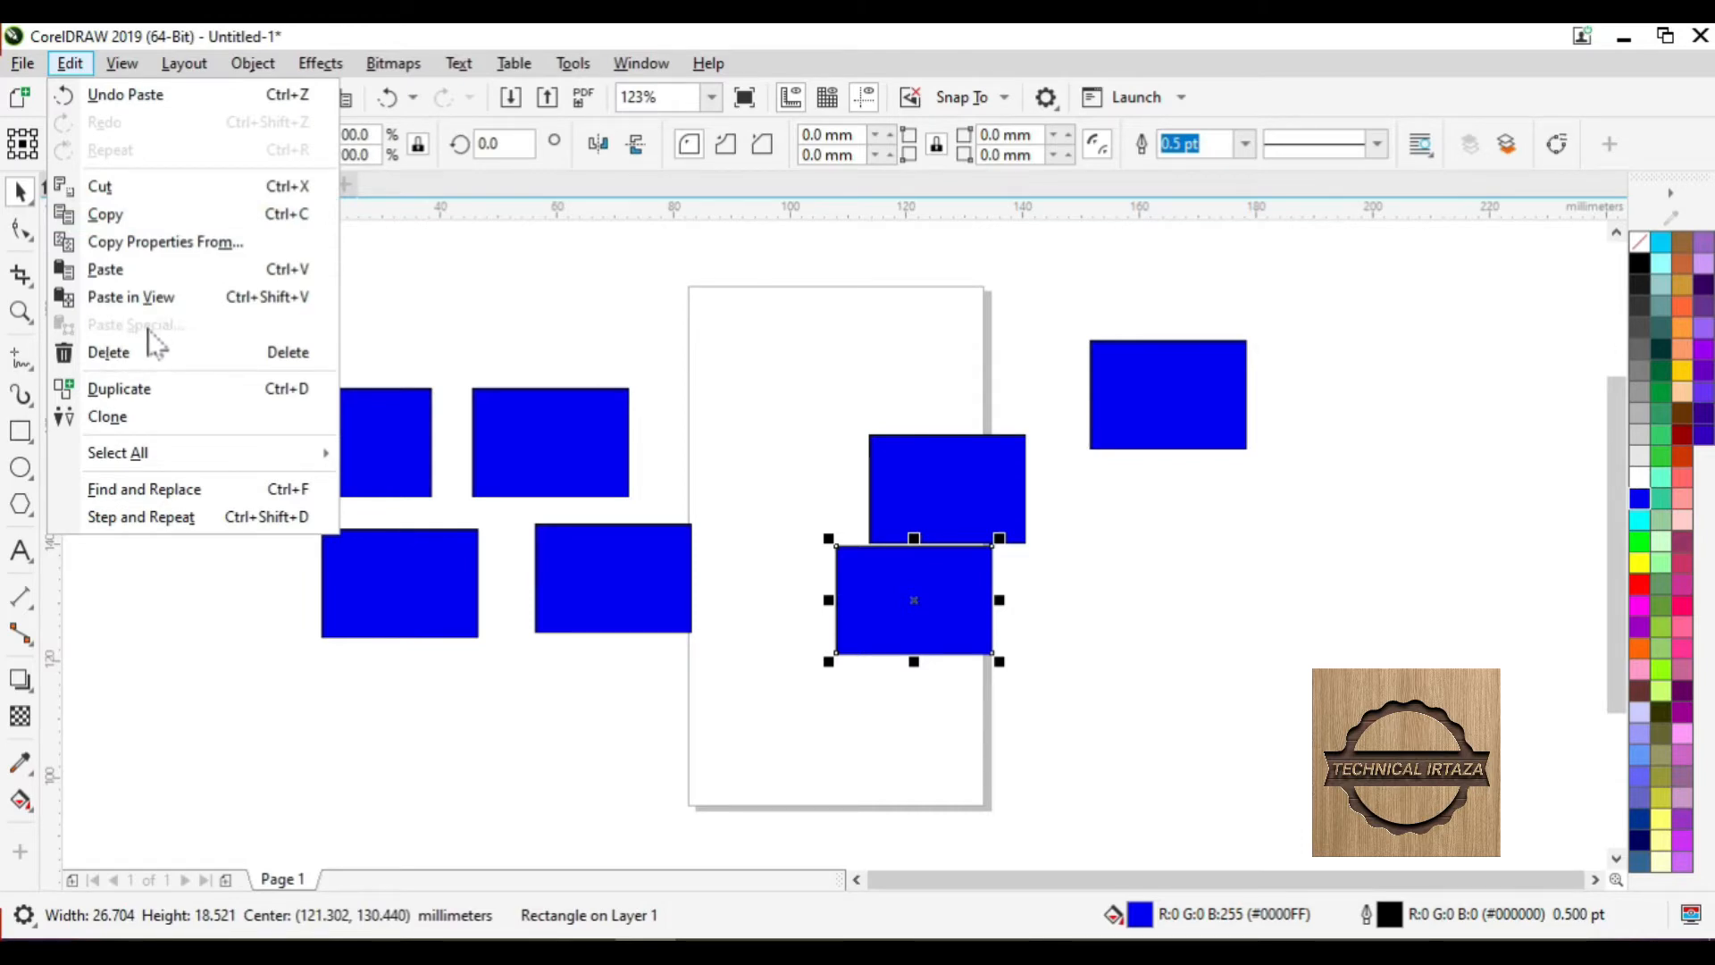
{"action": "left_click", "coordinate": [457, 311]}
{"action": "left_click", "coordinate": [457, 311]}
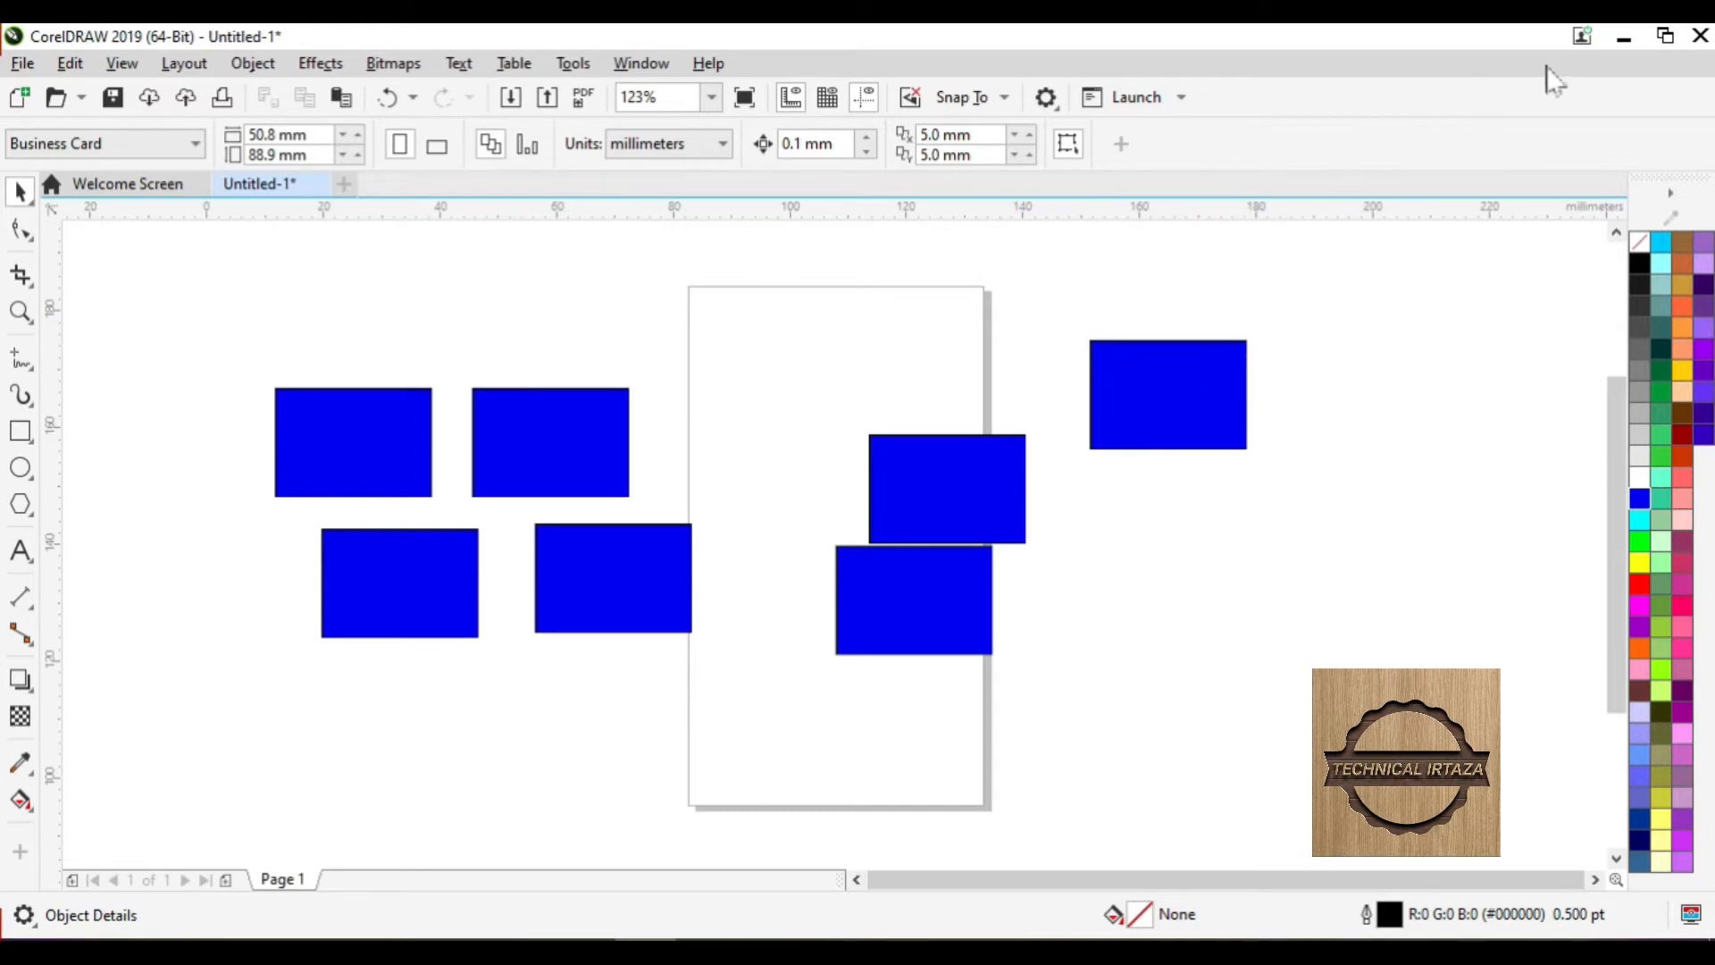
{"action": "left_click", "coordinate": [1621, 40]}
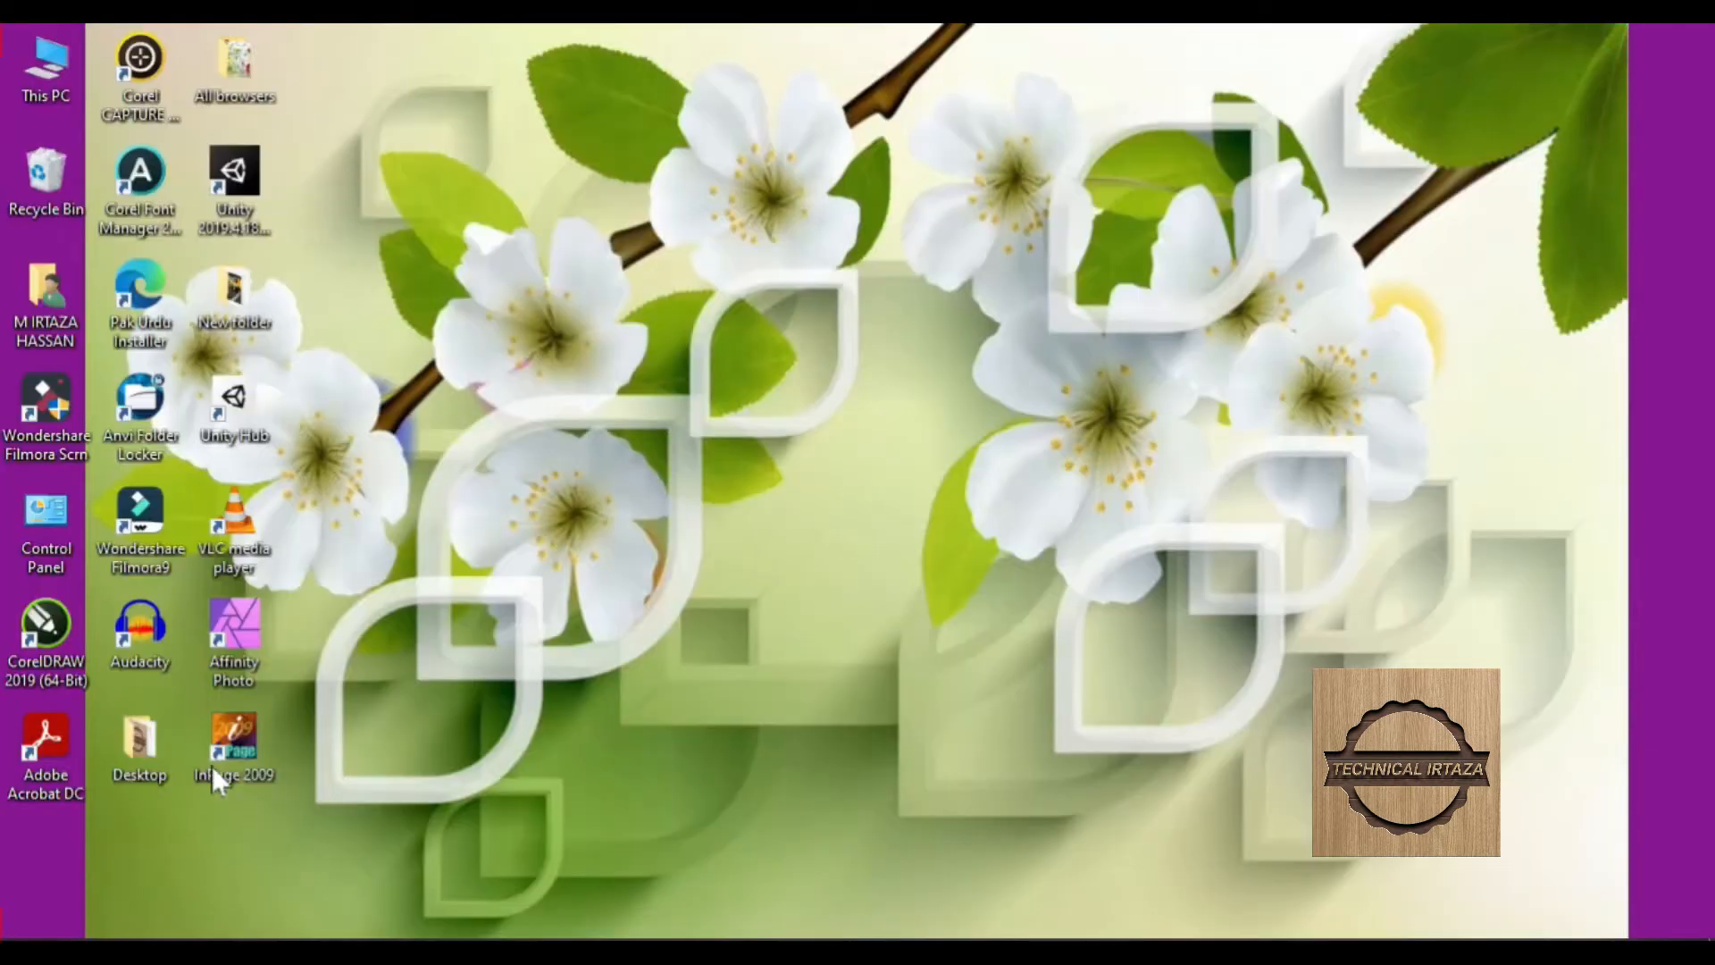
- Search Windows for 'paint' and launch Microsoft Paint
{"action": "left_click", "coordinate": [115, 929]}
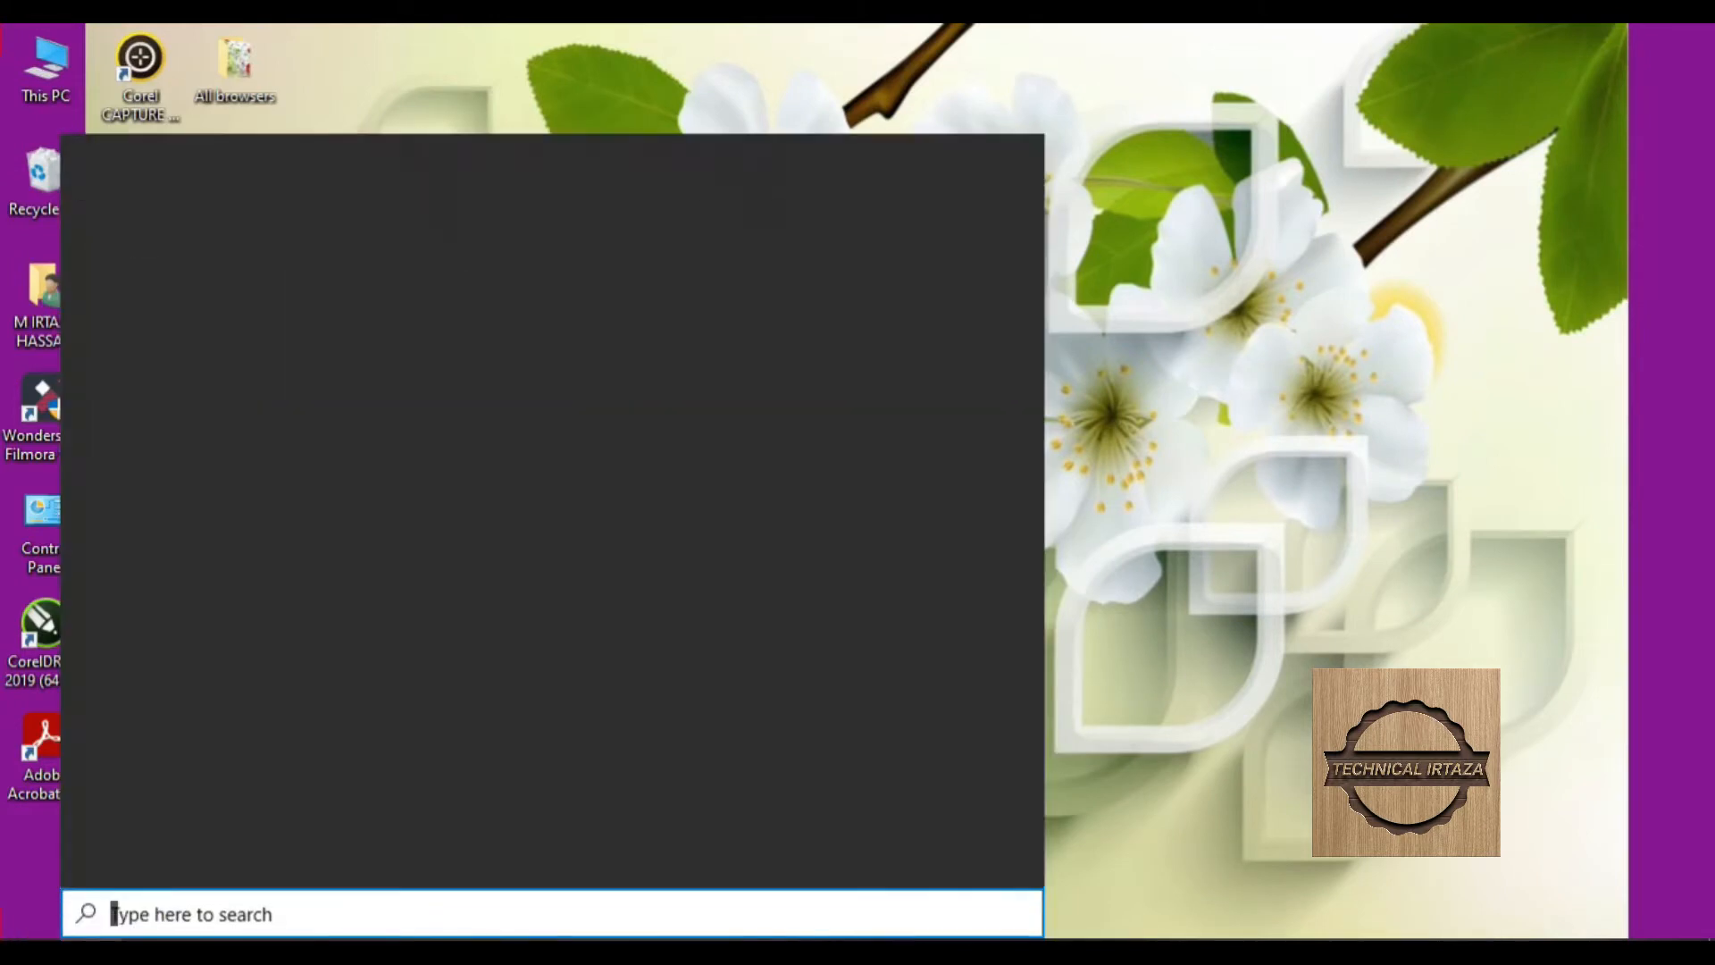
{"action": "type", "text": "paint"}
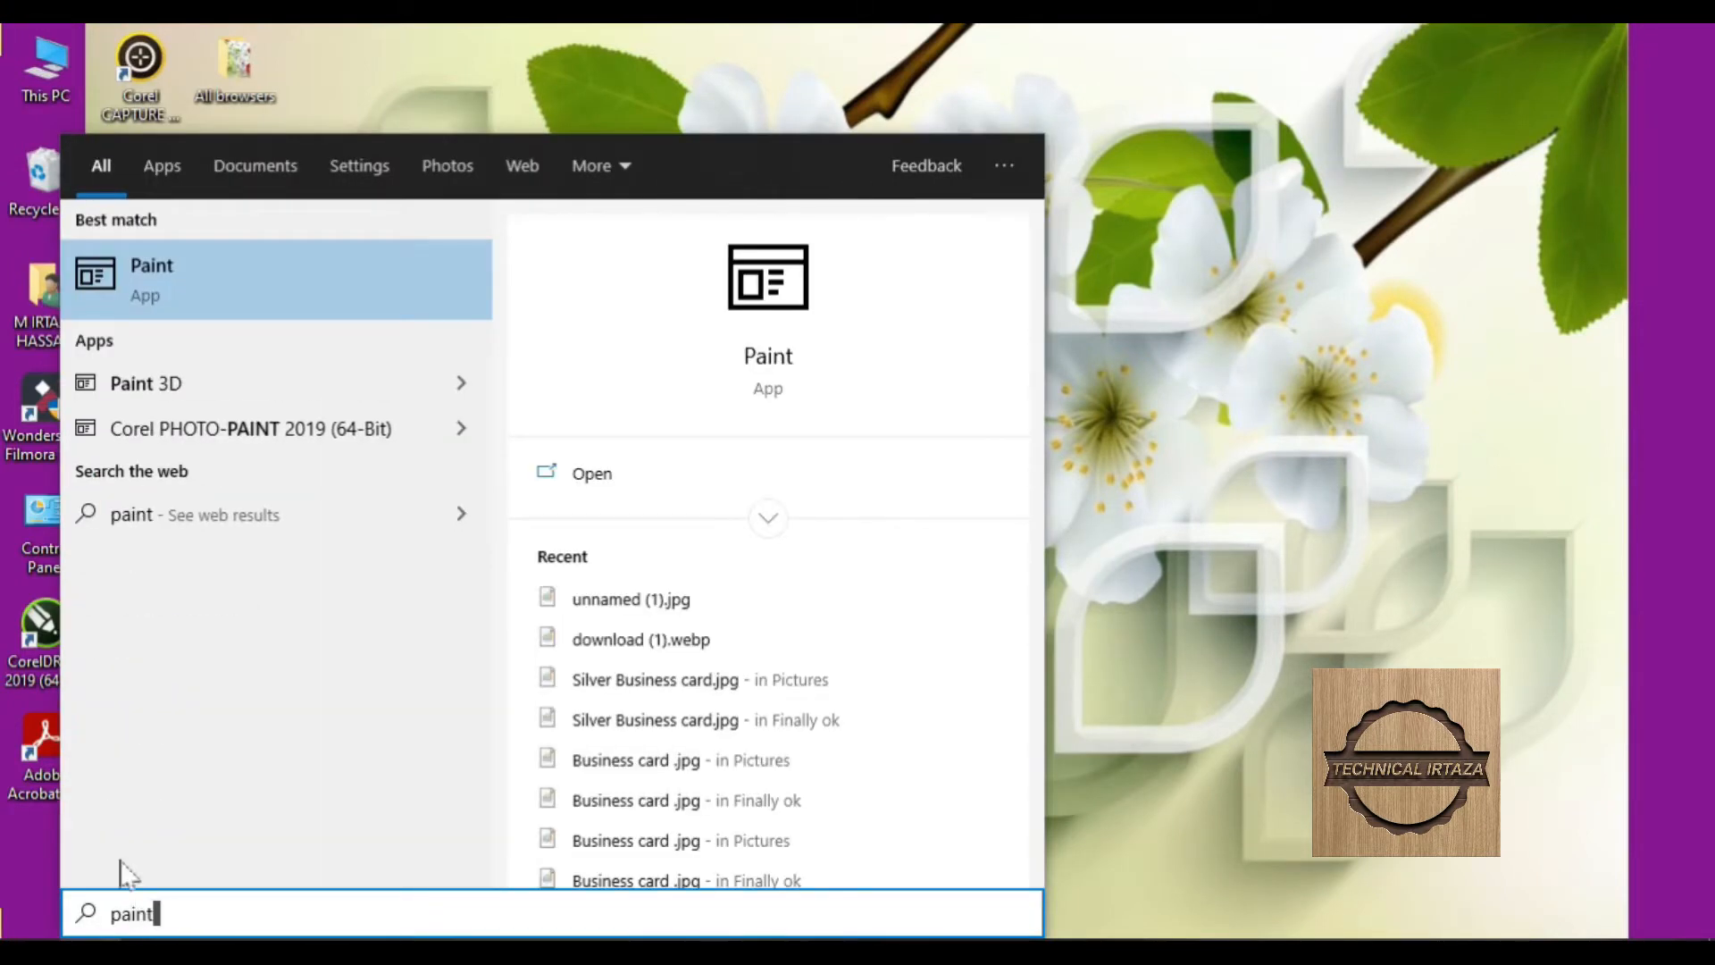
{"action": "left_click", "coordinate": [157, 265]}
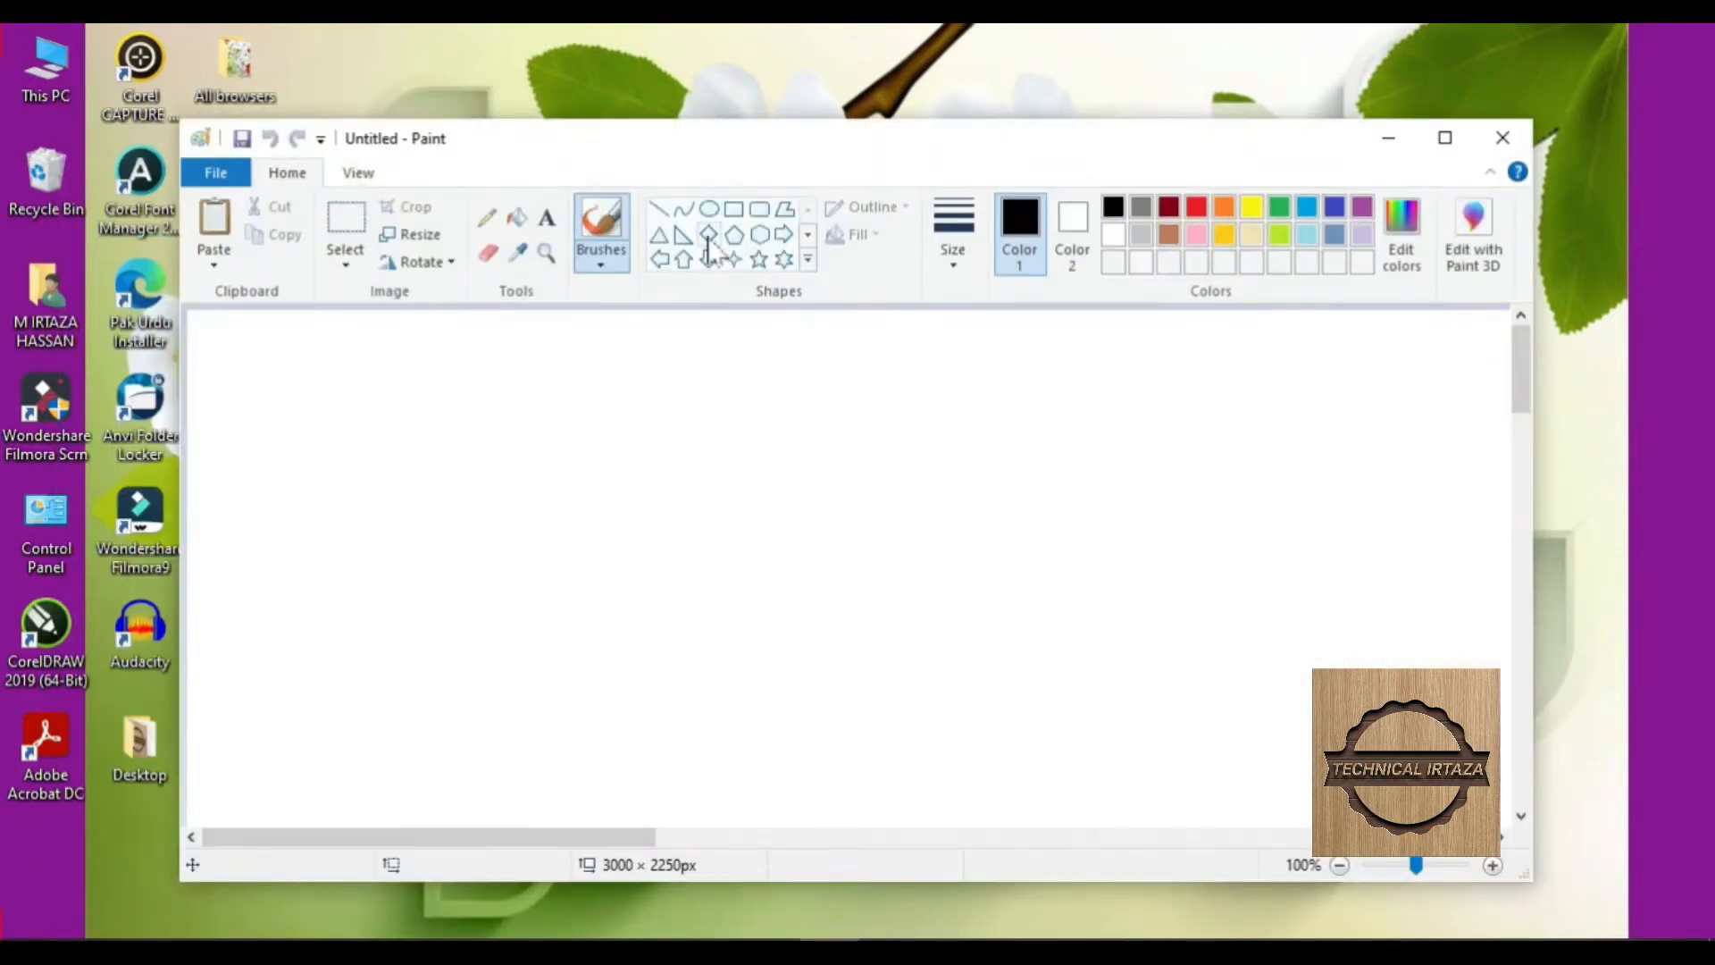
- Draw a rectangle on the Paint canvas, select the area around it, and return to CorelDRAW
{"action": "left_click", "coordinate": [732, 210]}
{"action": "mouse_move", "coordinate": [607, 462]}
{"action": "left_mouse_down"}
{"action": "mouse_move", "coordinate": [849, 575]}
{"action": "mouse_move", "coordinate": [902, 624]}
{"action": "left_mouse_up"}
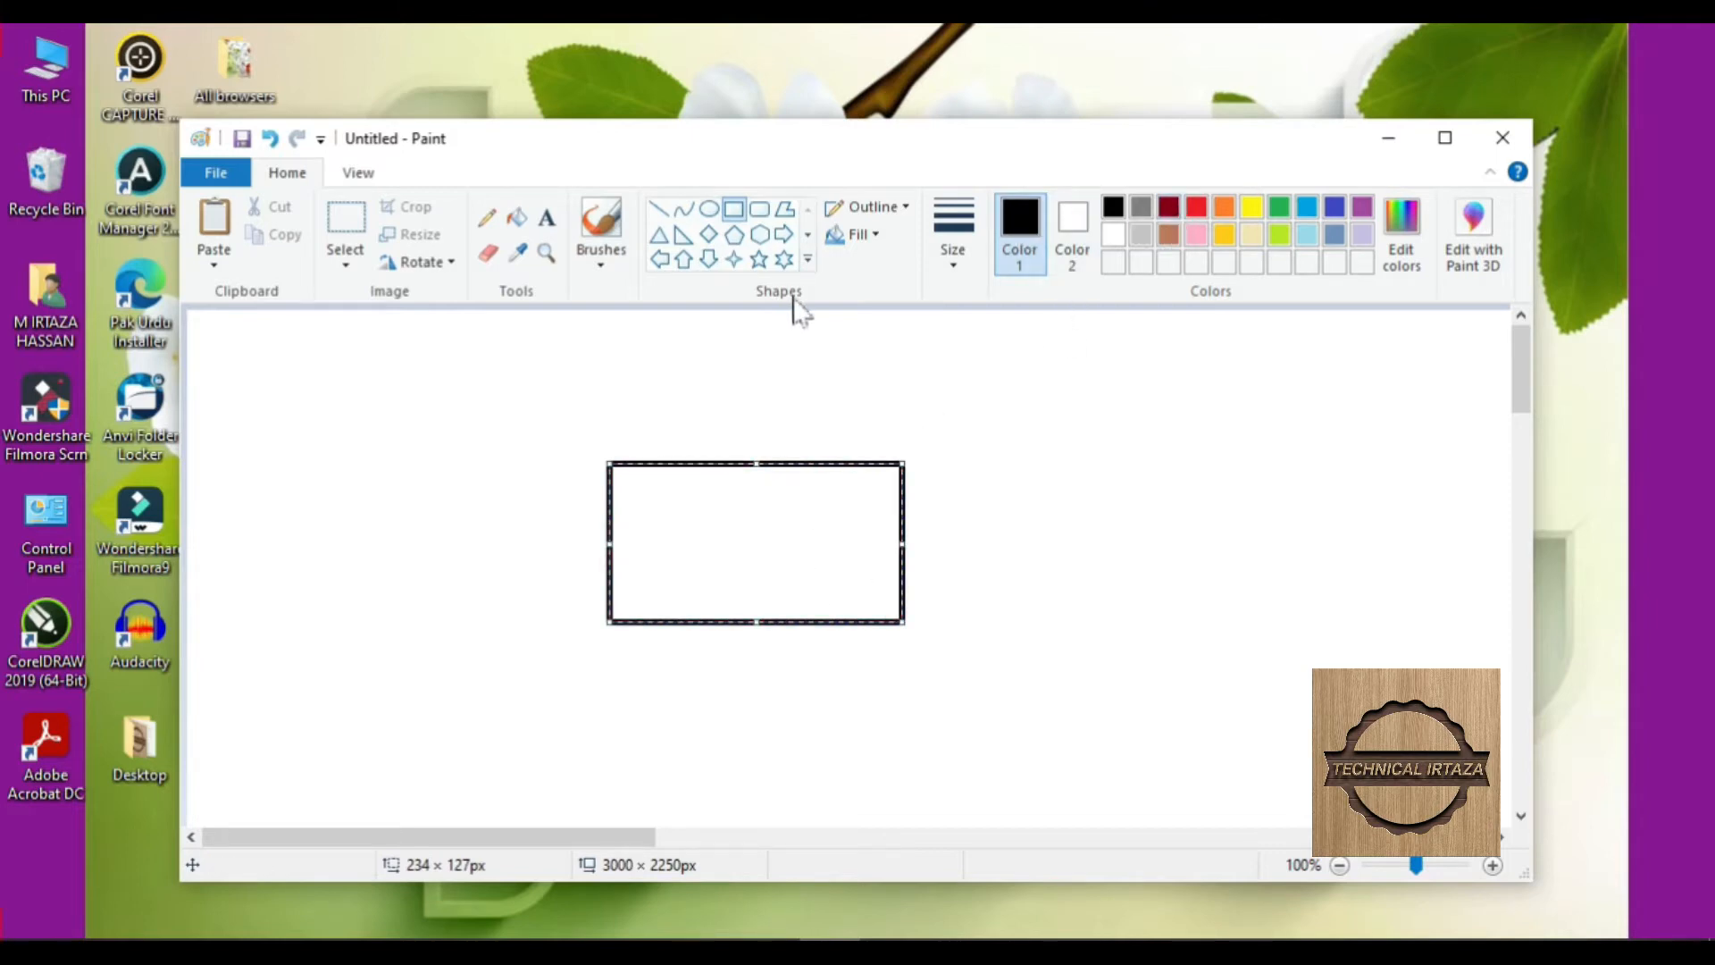
{"action": "left_click", "coordinate": [346, 219]}
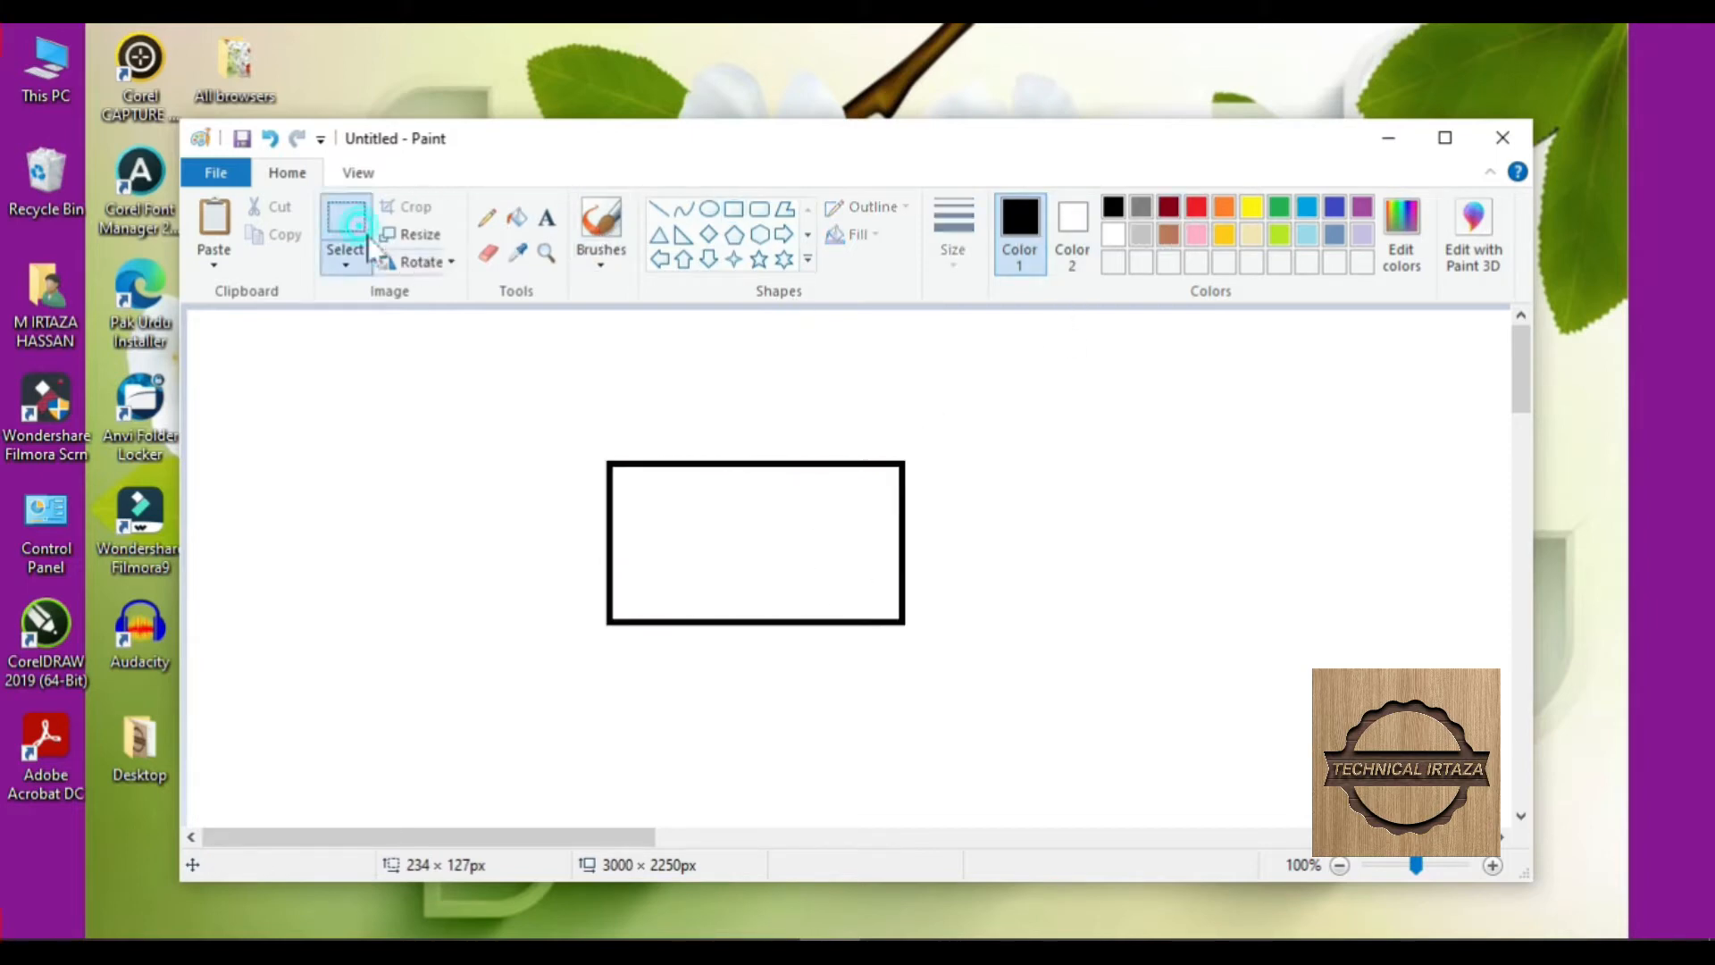
{"action": "left_click_drag", "start_coordinate": [511, 388], "coordinate": [1031, 688]}
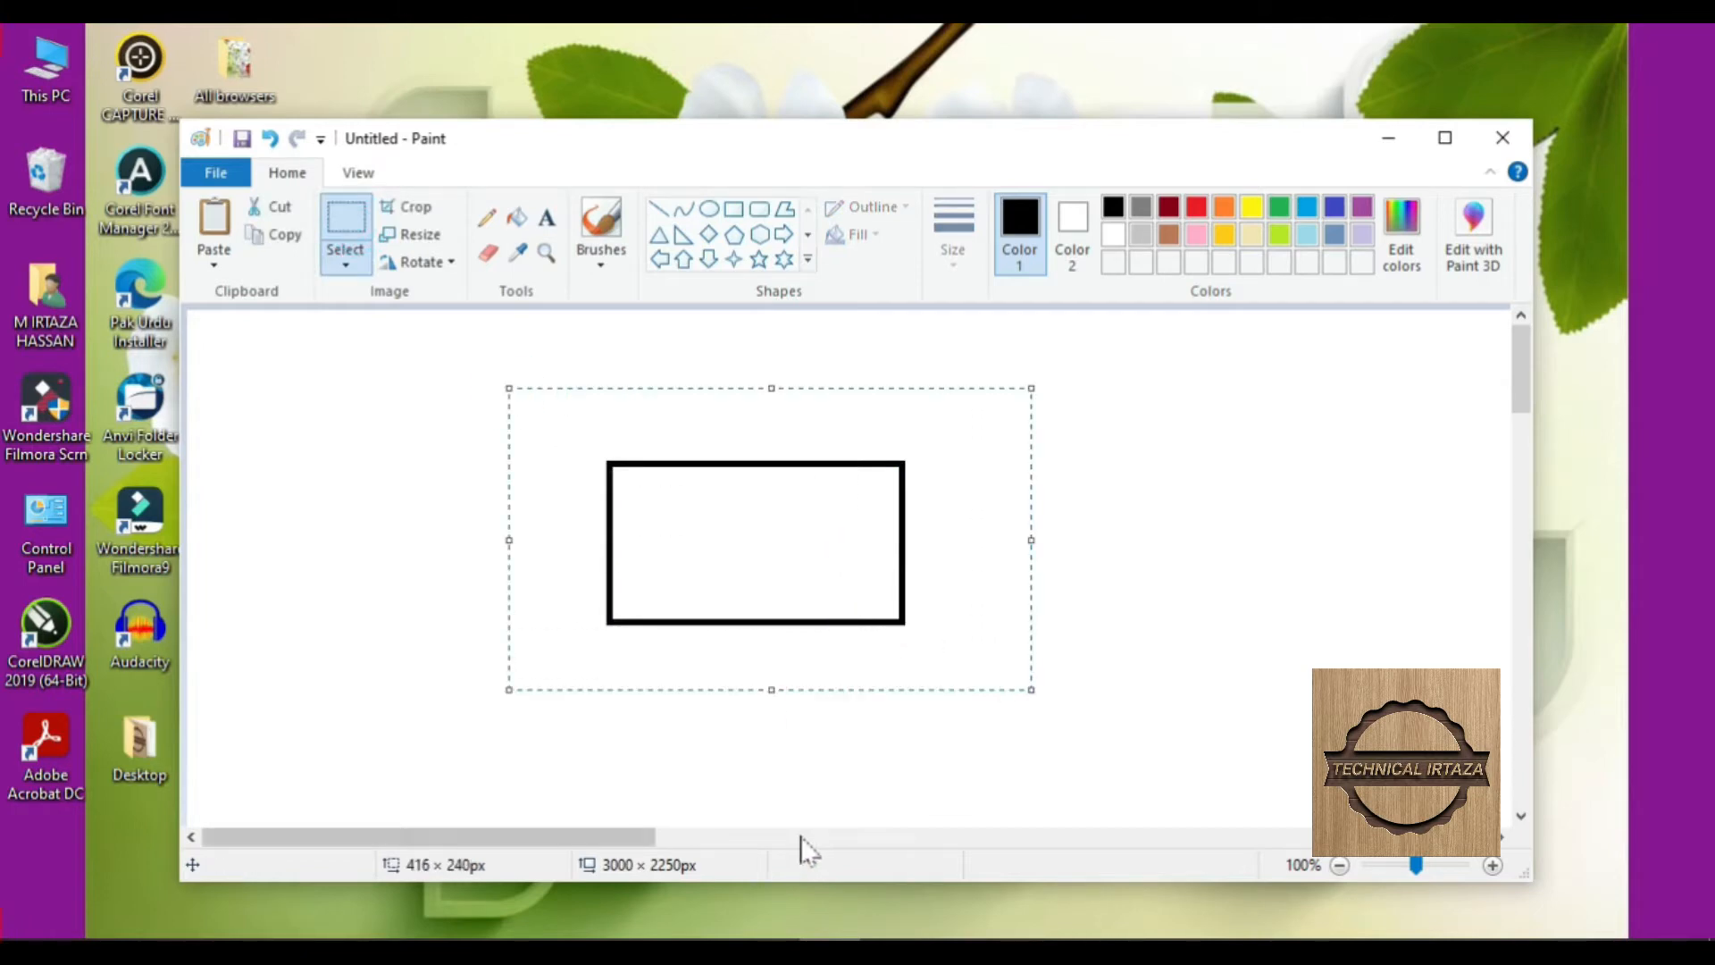
{"action": "mouse_move", "coordinate": [651, 938]}
{"action": "left_click", "coordinate": [666, 865]}
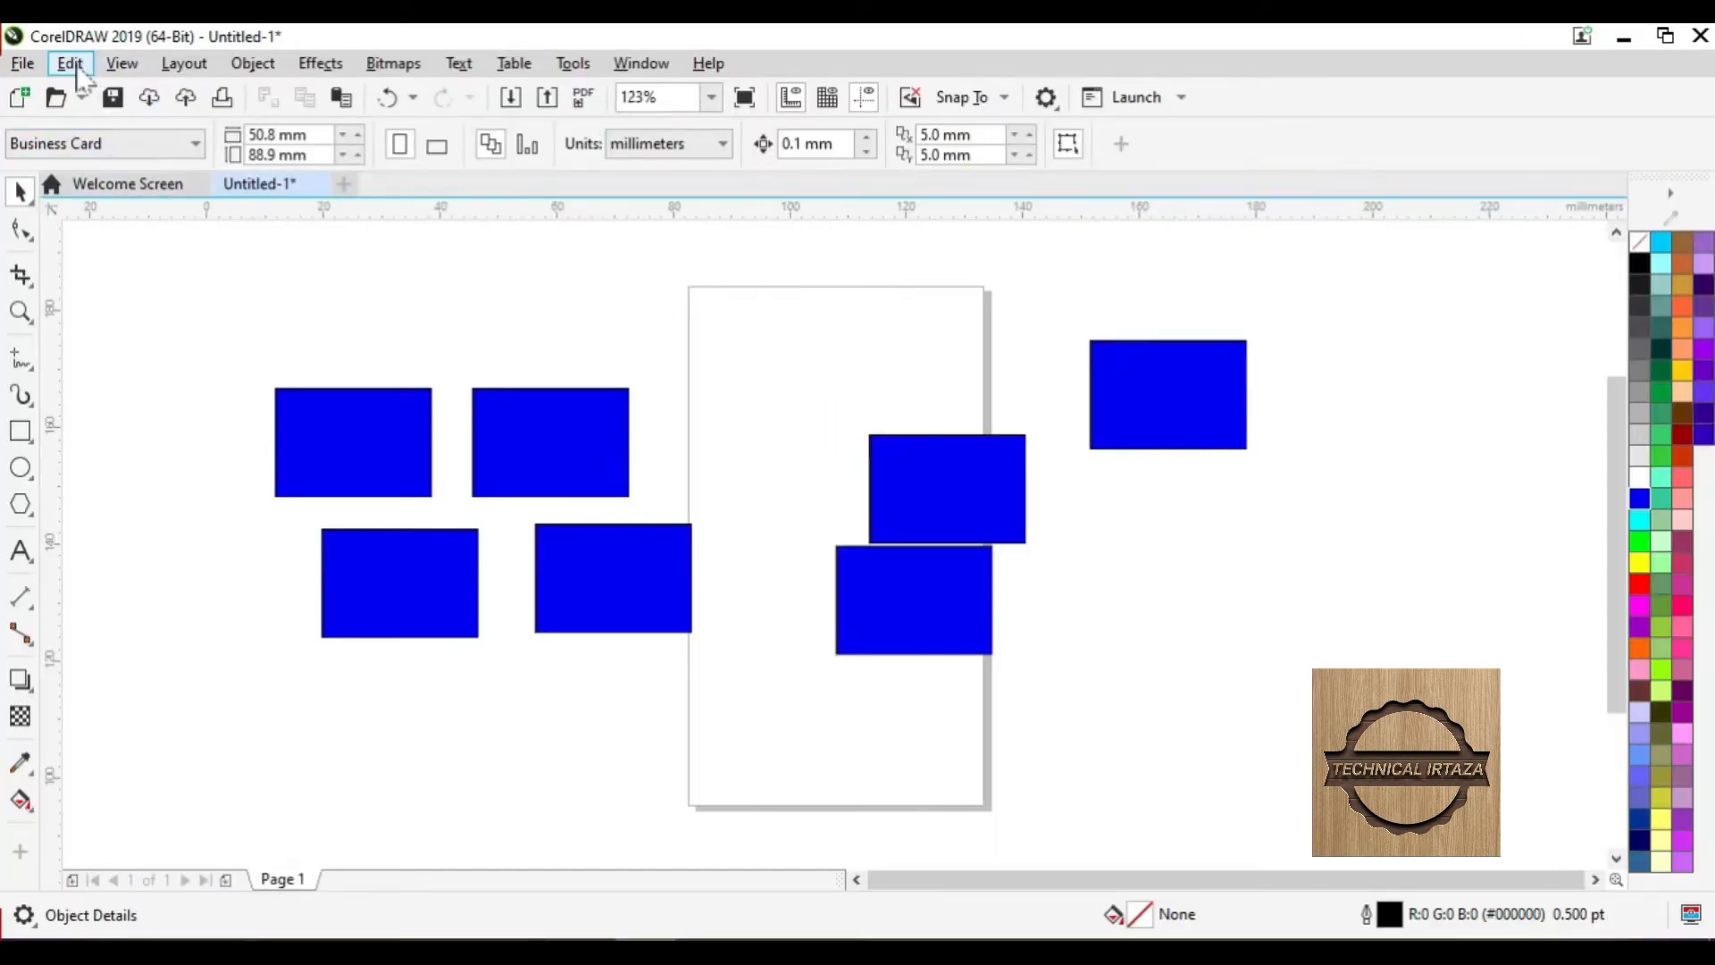
- Use Edit > Paste Special to insert the Paint rectangle as a Paintbrush Picture bitmap
{"action": "left_click", "coordinate": [69, 63]}
{"action": "mouse_move", "coordinate": [121, 63]}
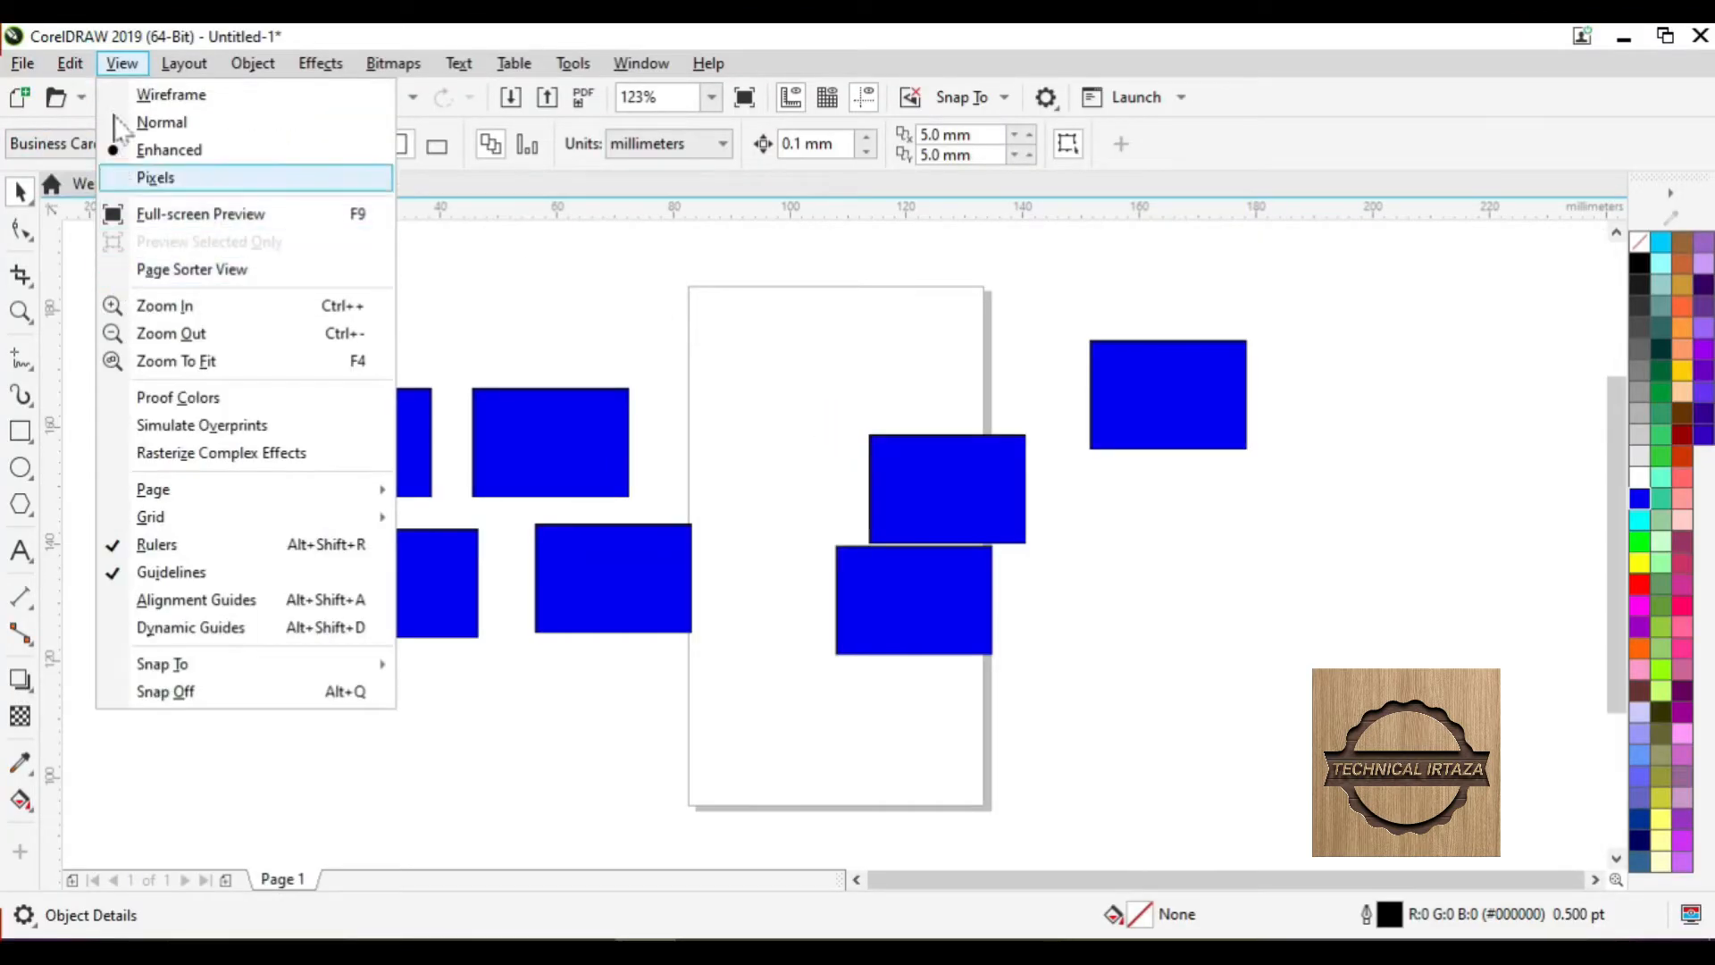
{"action": "left_click", "coordinate": [78, 97]}
{"action": "left_click", "coordinate": [69, 64]}
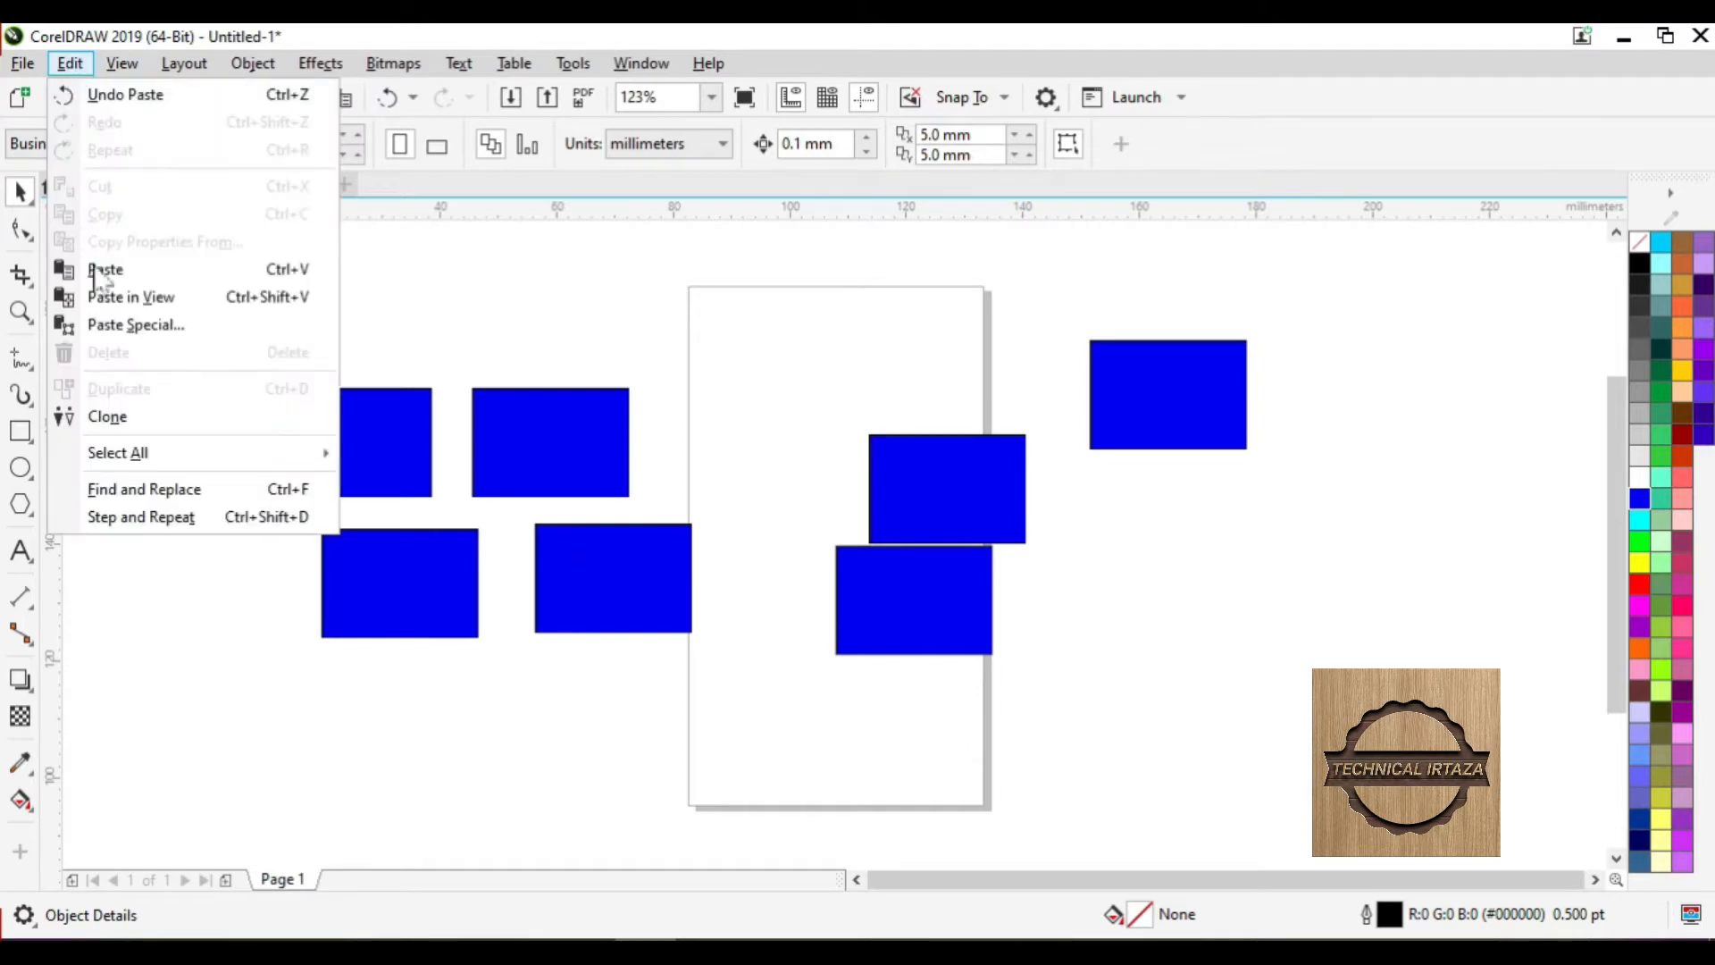
{"action": "left_click", "coordinate": [139, 327]}
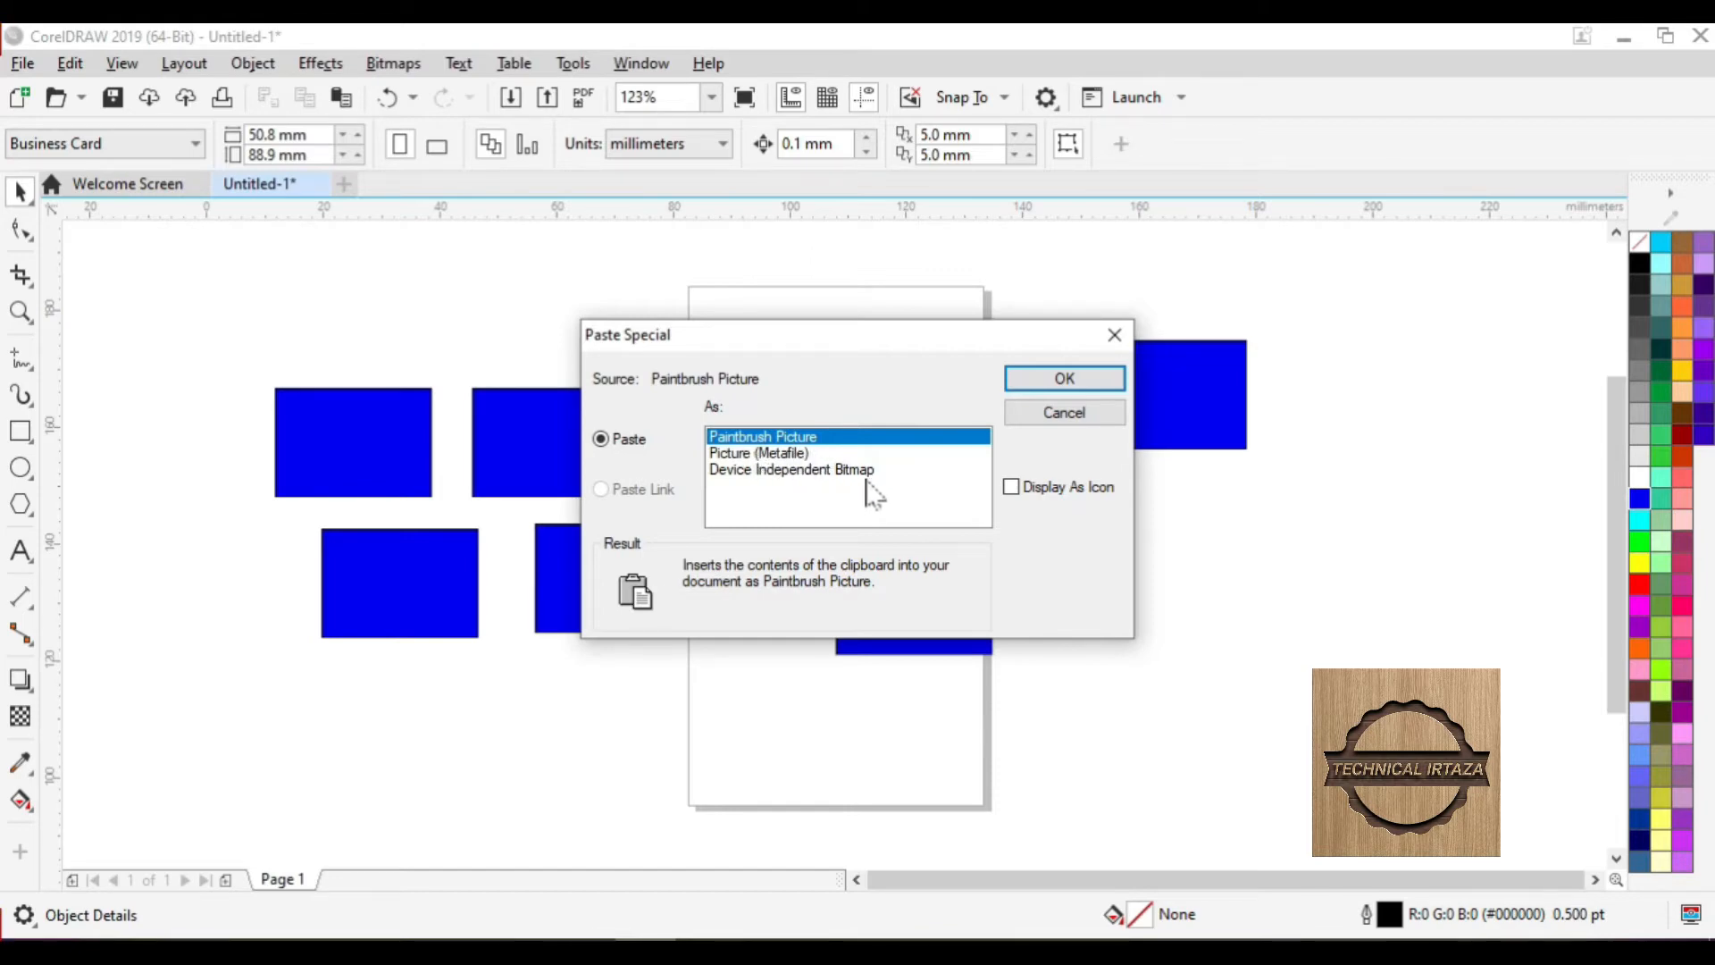
{"action": "left_click", "coordinate": [1064, 379]}
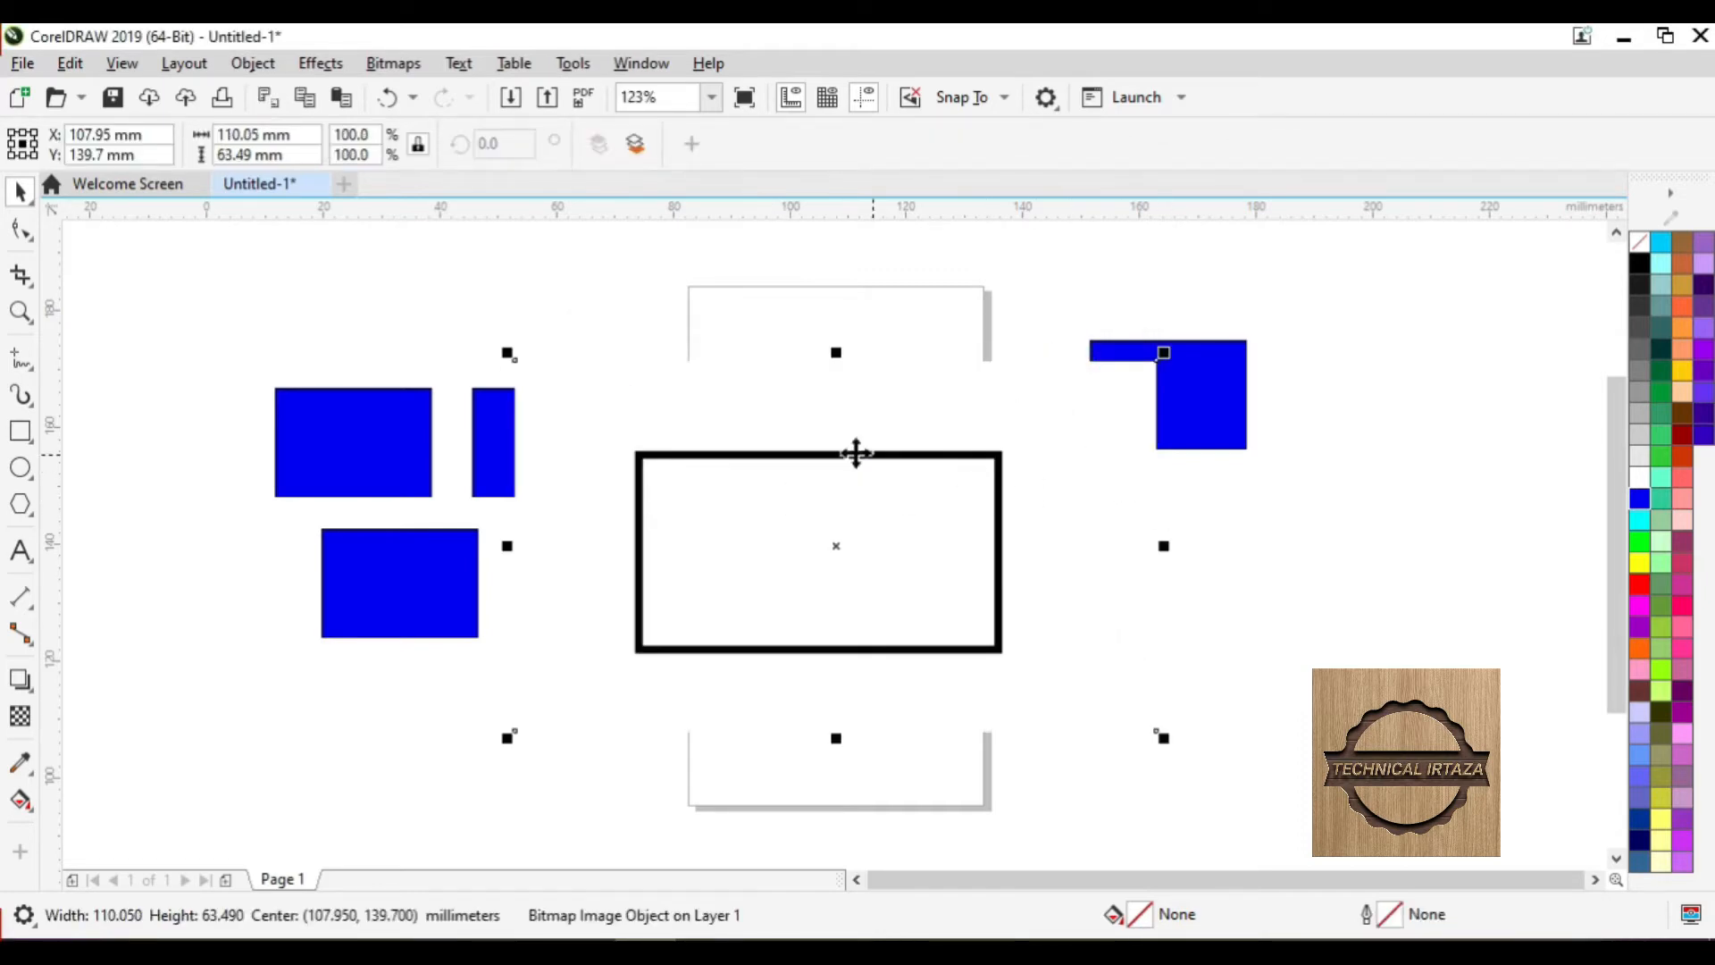
- Select the pasted Paint picture and remove it with Edit > Delete
{"action": "left_click", "coordinate": [1226, 503]}
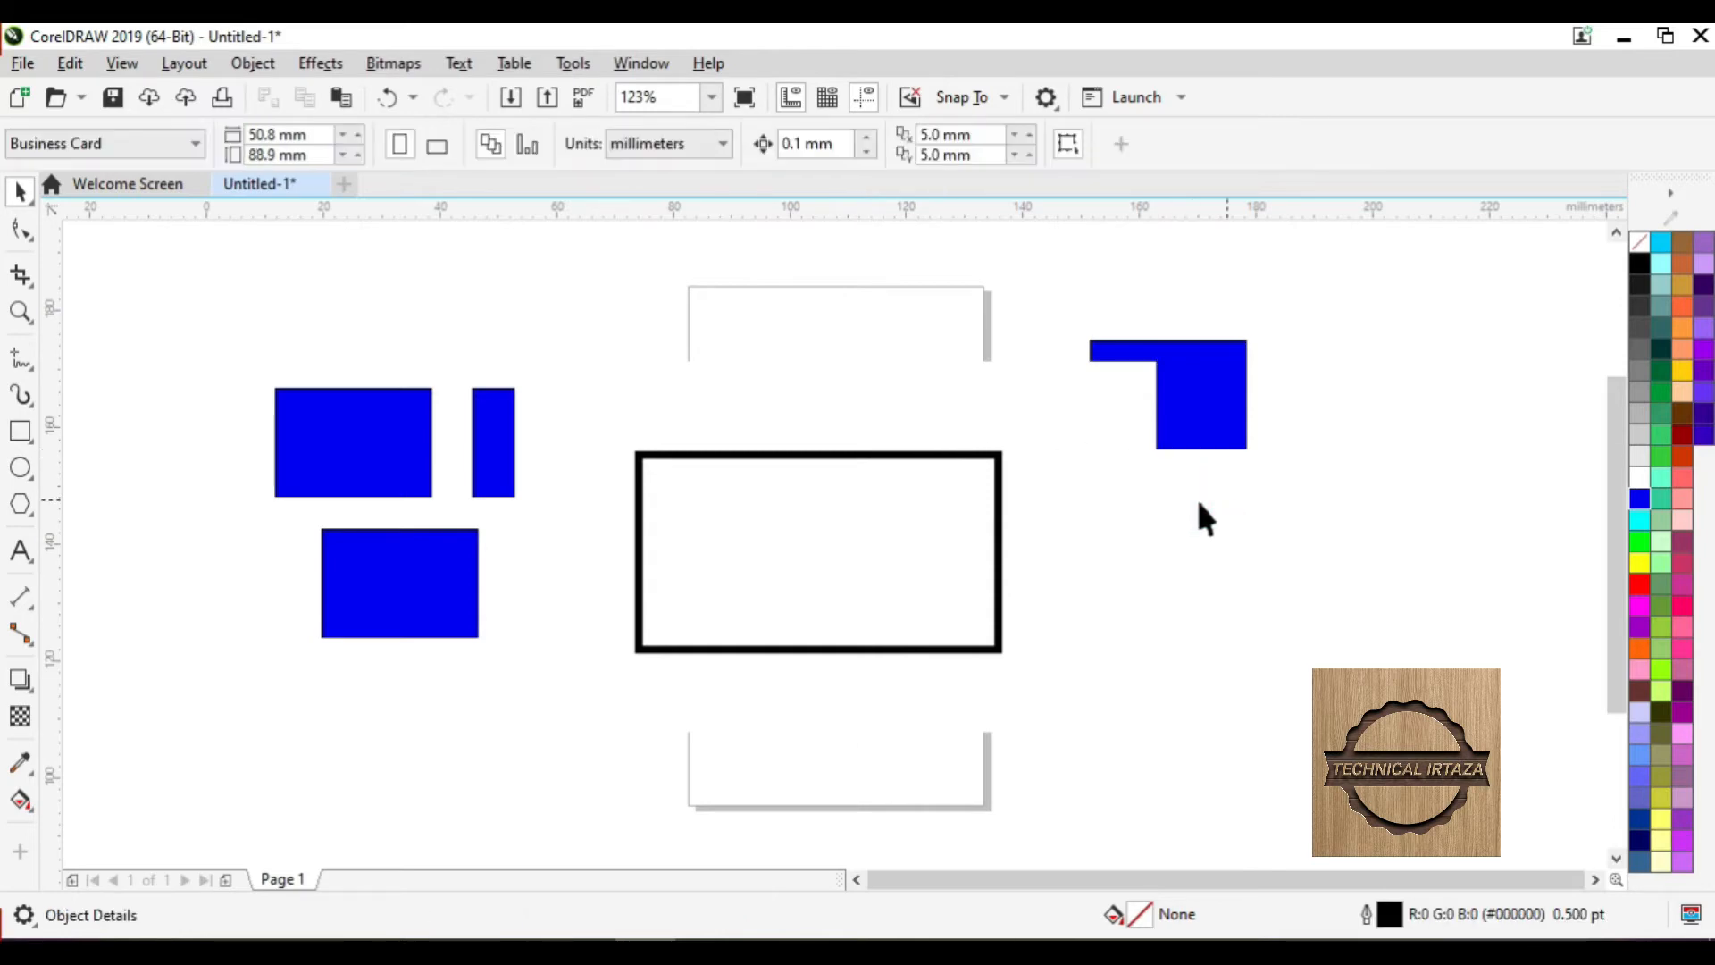
{"action": "left_click", "coordinate": [914, 518]}
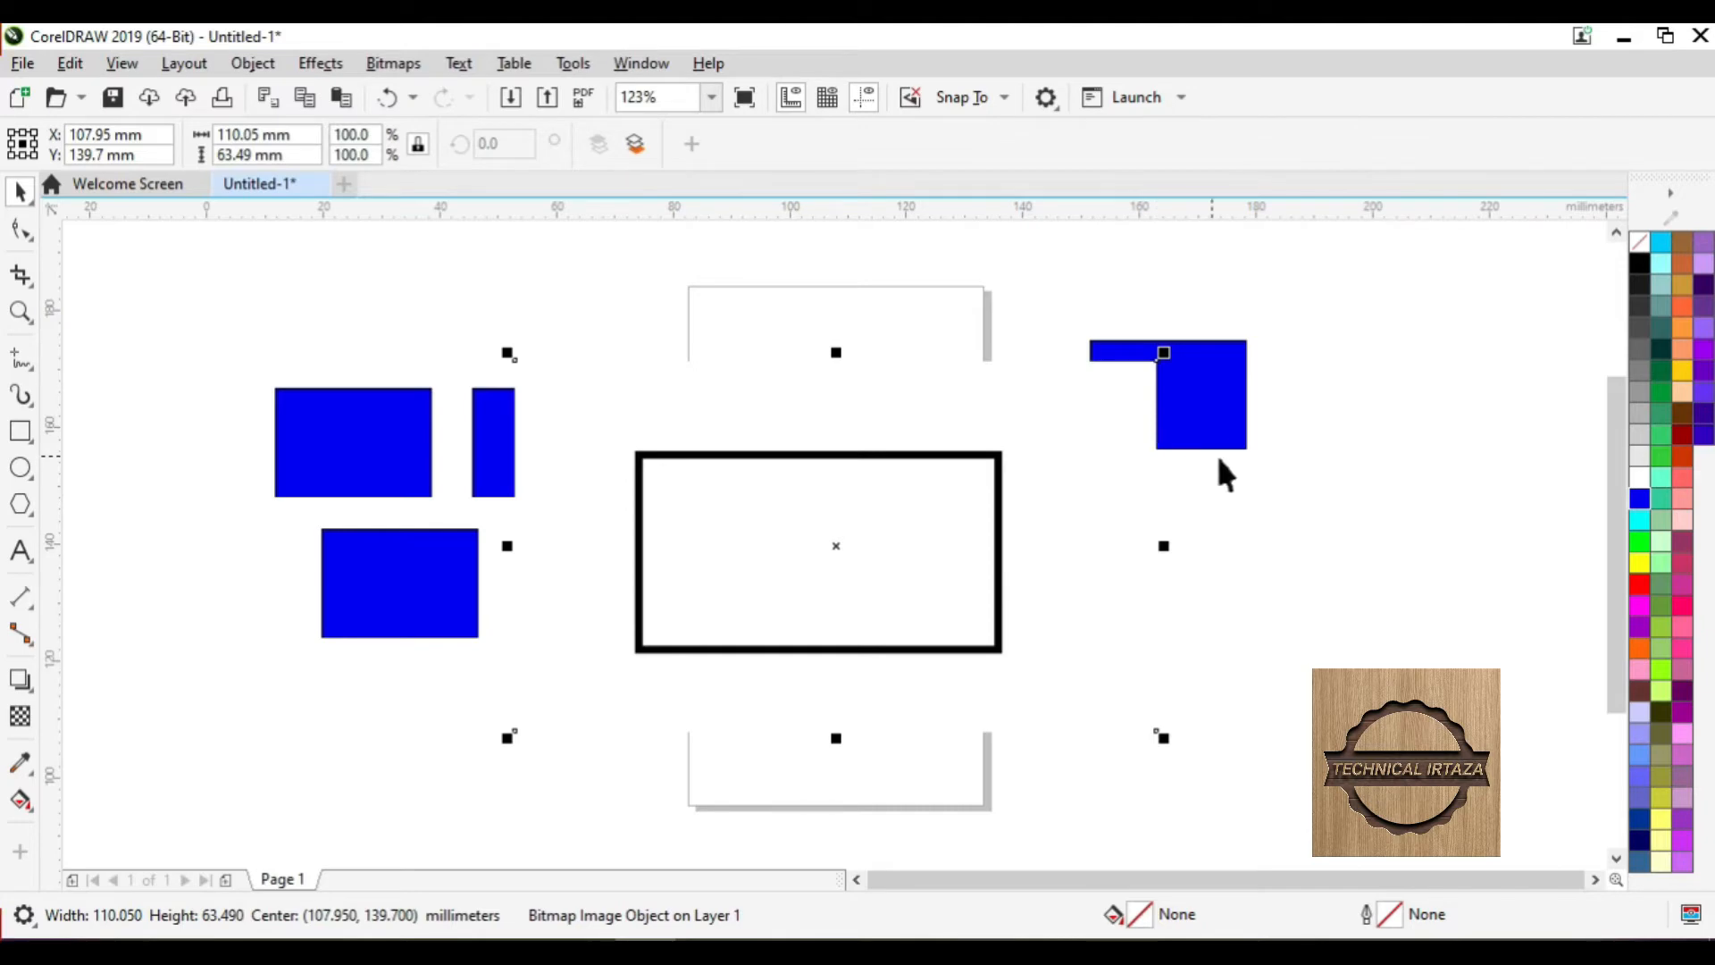
{"action": "left_click", "coordinate": [1265, 476]}
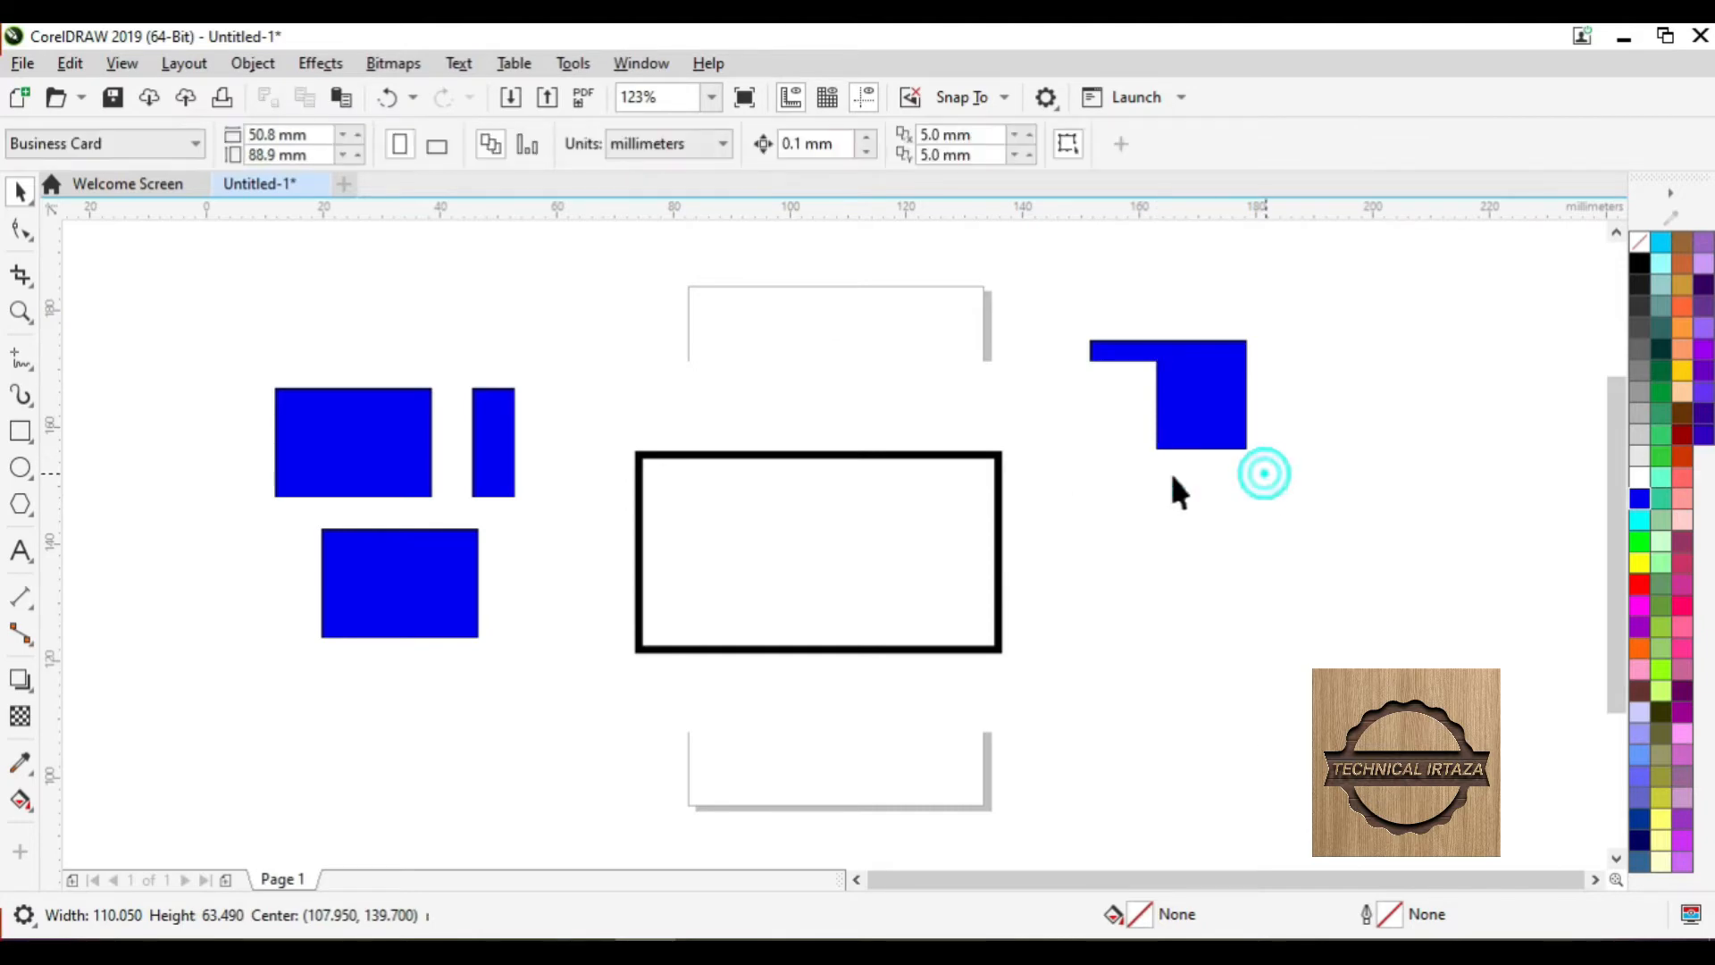
{"action": "left_click", "coordinate": [70, 63]}
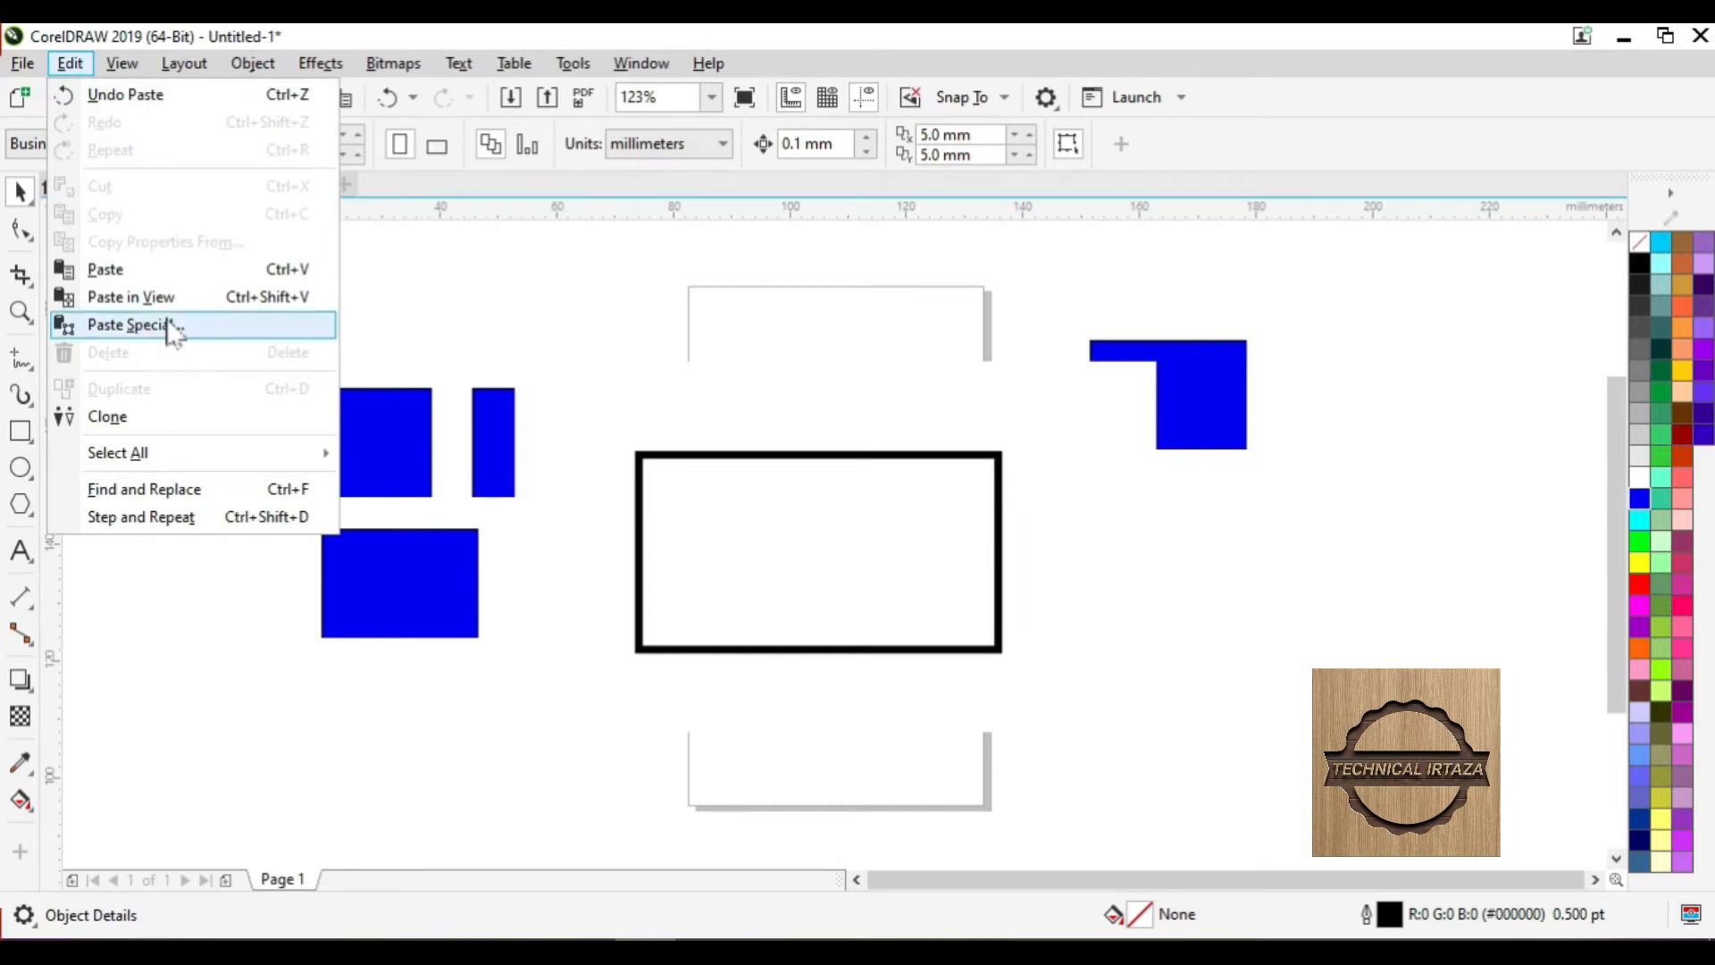
{"action": "left_click", "coordinate": [824, 499]}
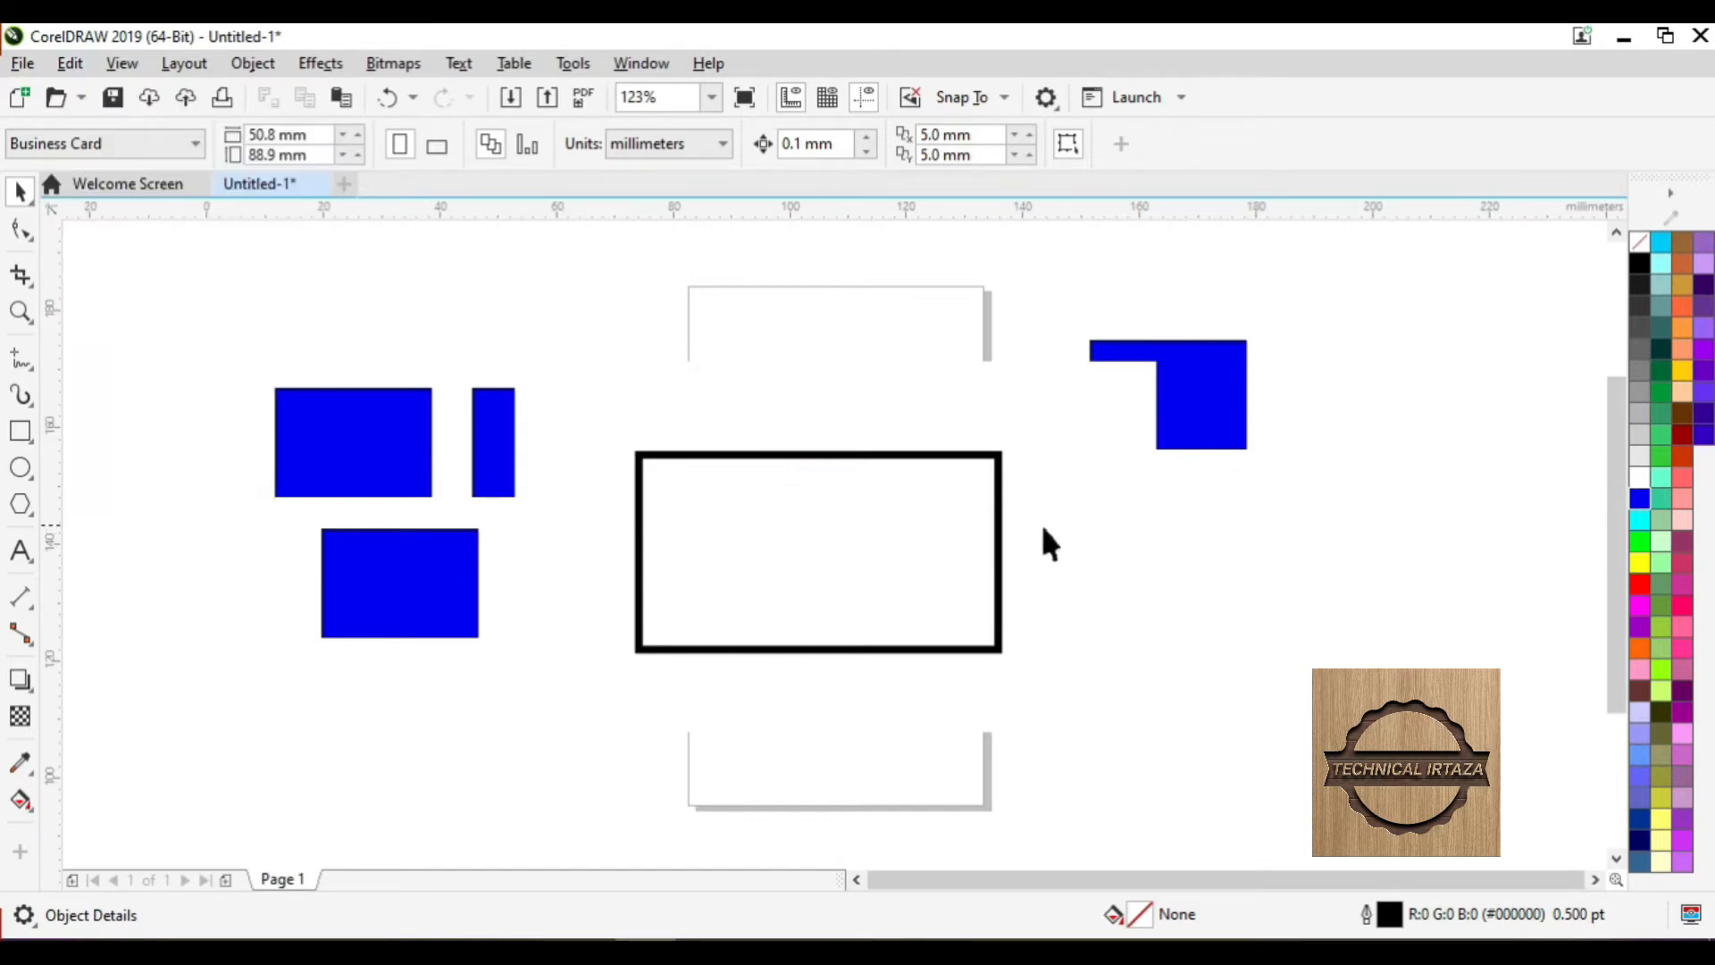
{"action": "left_click", "coordinate": [69, 62]}
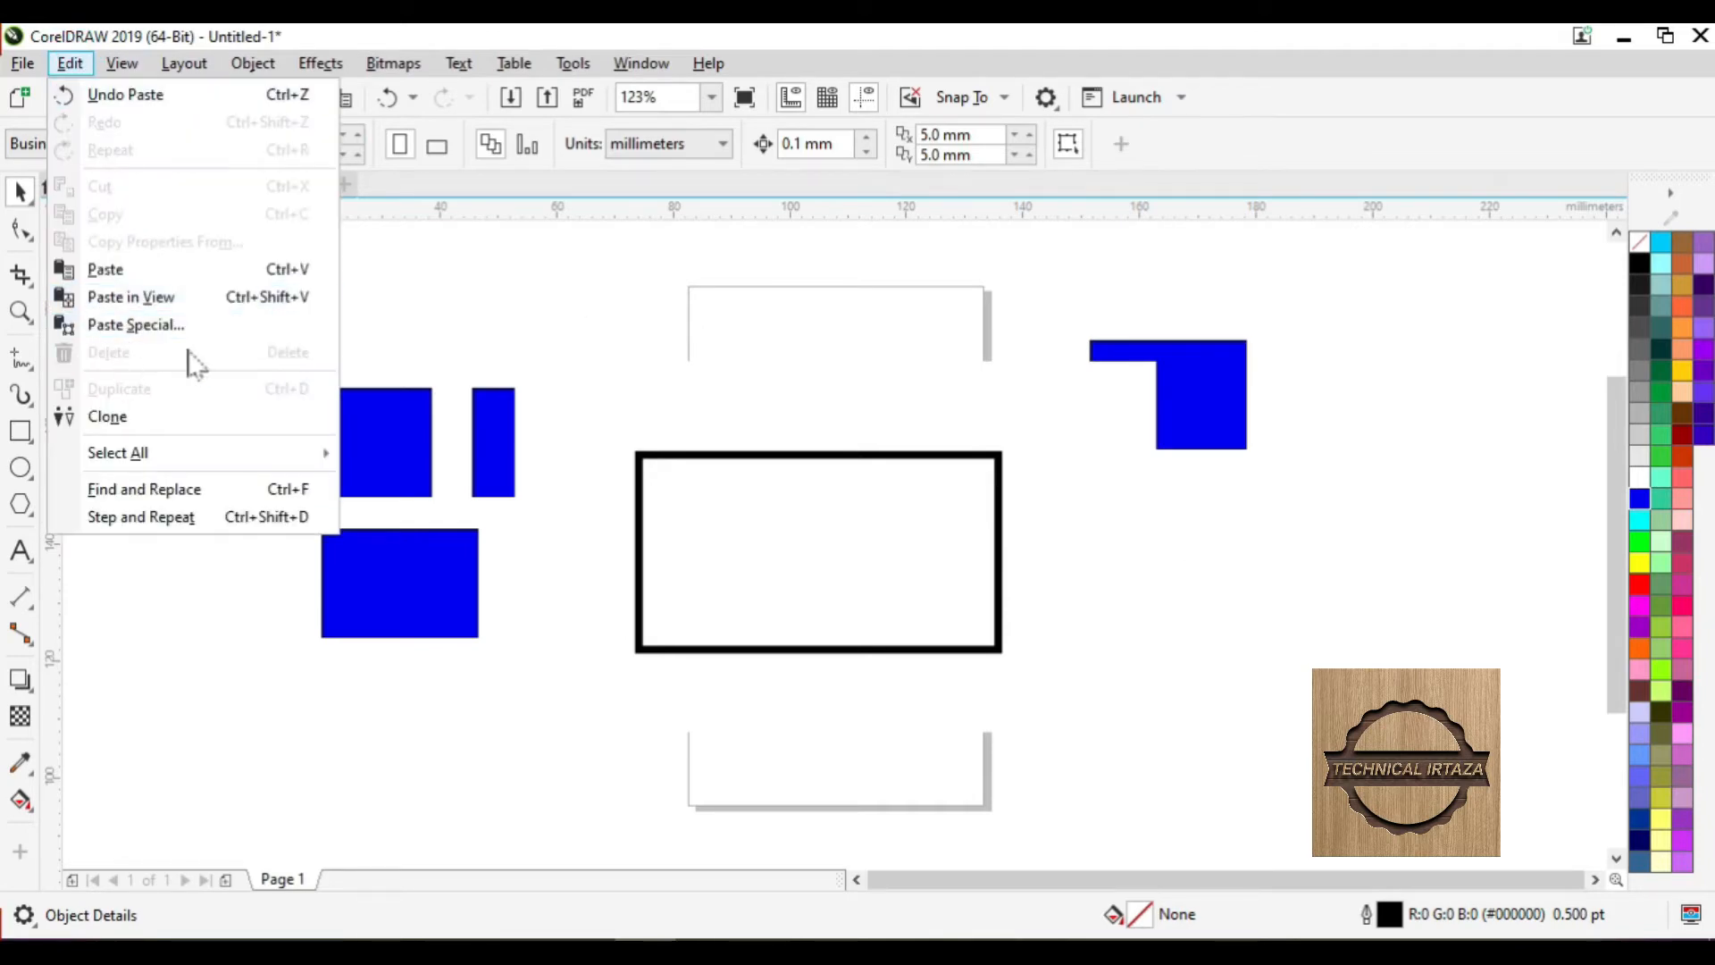
{"action": "left_click", "coordinate": [699, 534]}
{"action": "left_click", "coordinate": [699, 534]}
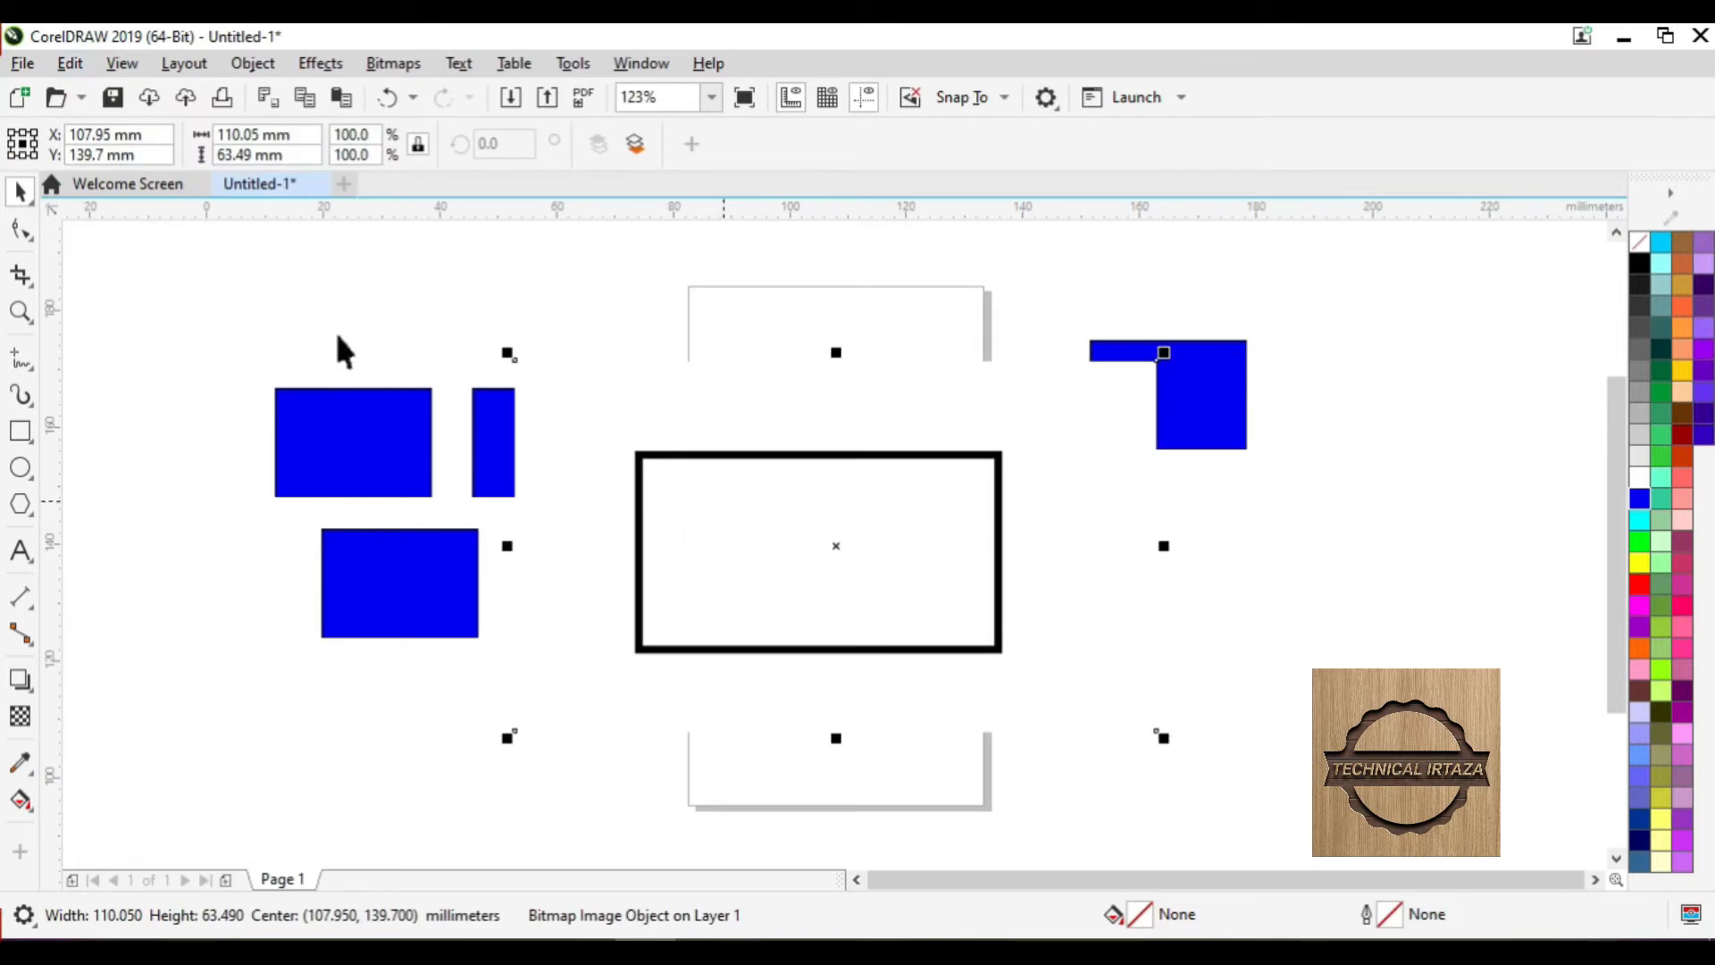
{"action": "left_click", "coordinate": [69, 62]}
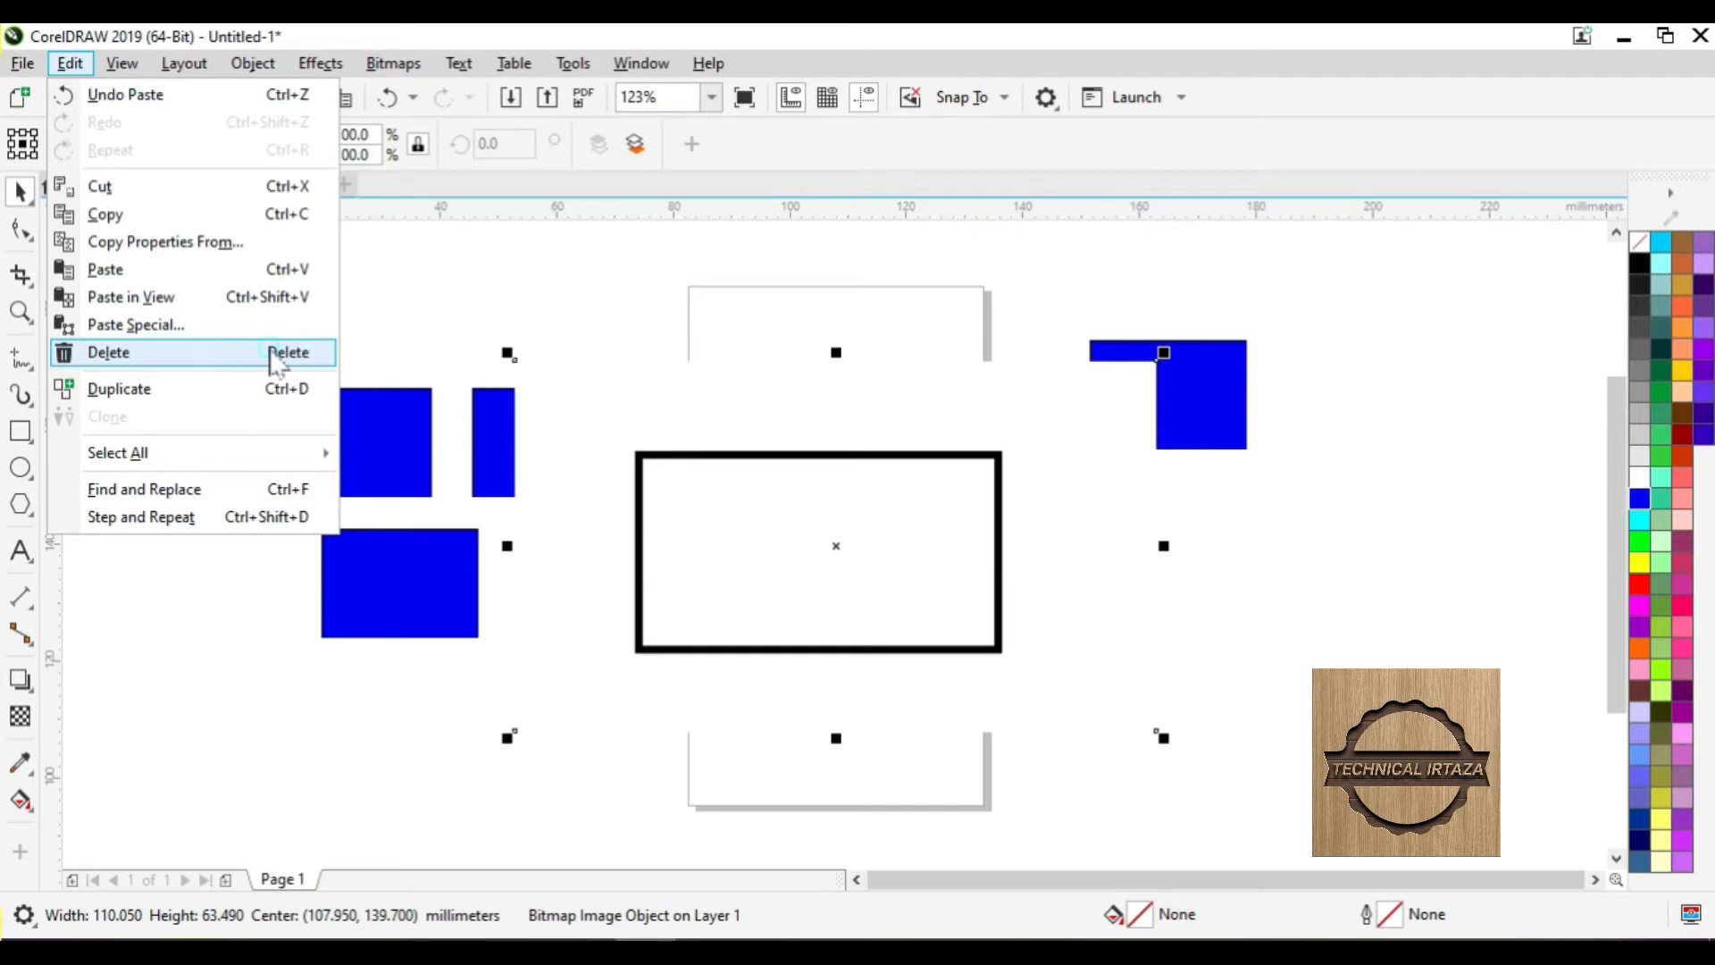
{"action": "left_click", "coordinate": [278, 352]}
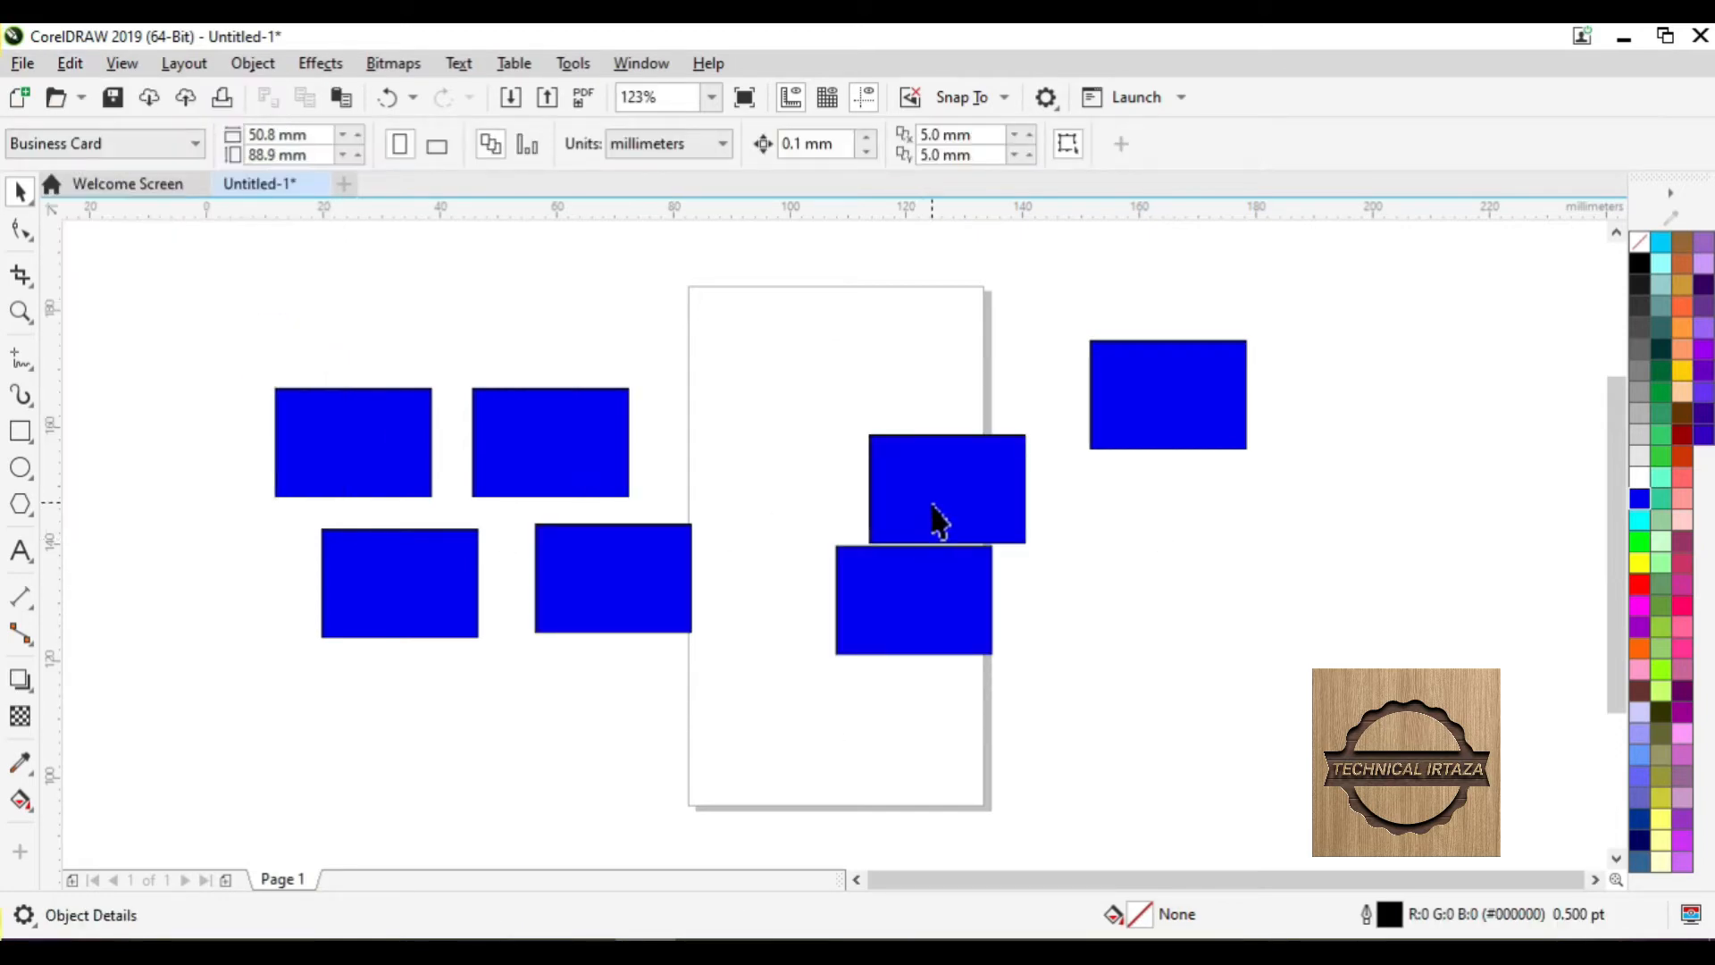
- Undo the deletion, delete the picture again, and select the upper-middle blue rectangle
{"action": "key", "text": "ctrl+z"}
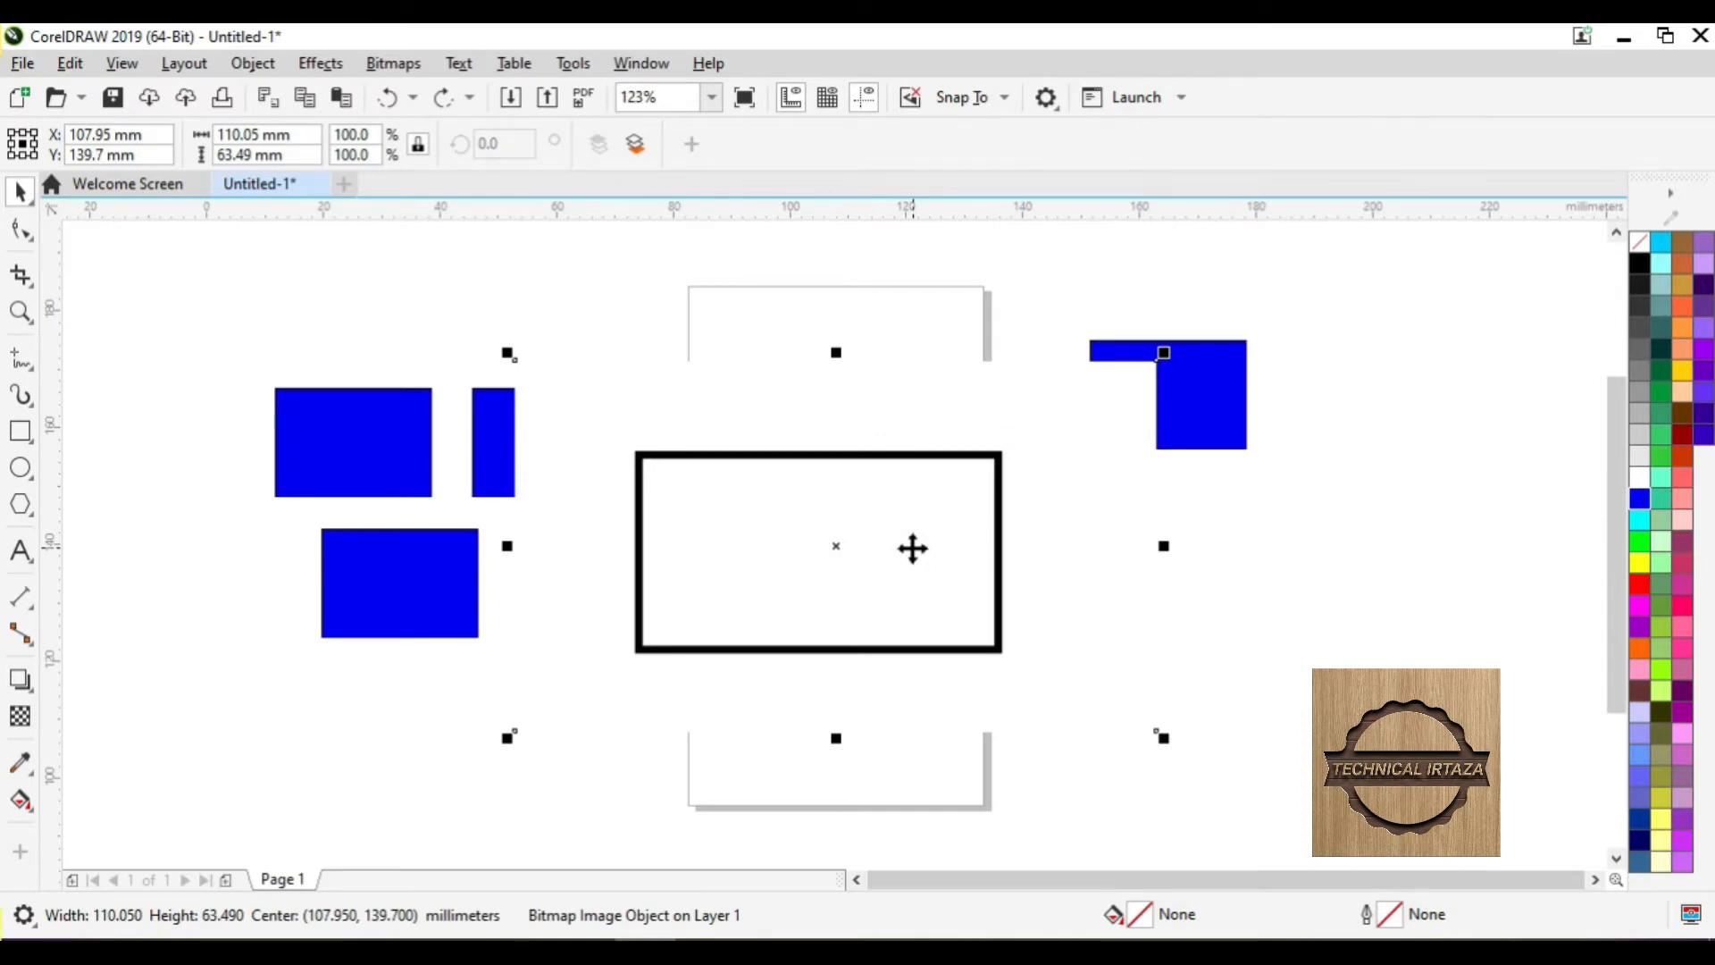
{"action": "key", "text": "Delete"}
{"action": "left_click", "coordinate": [576, 446]}
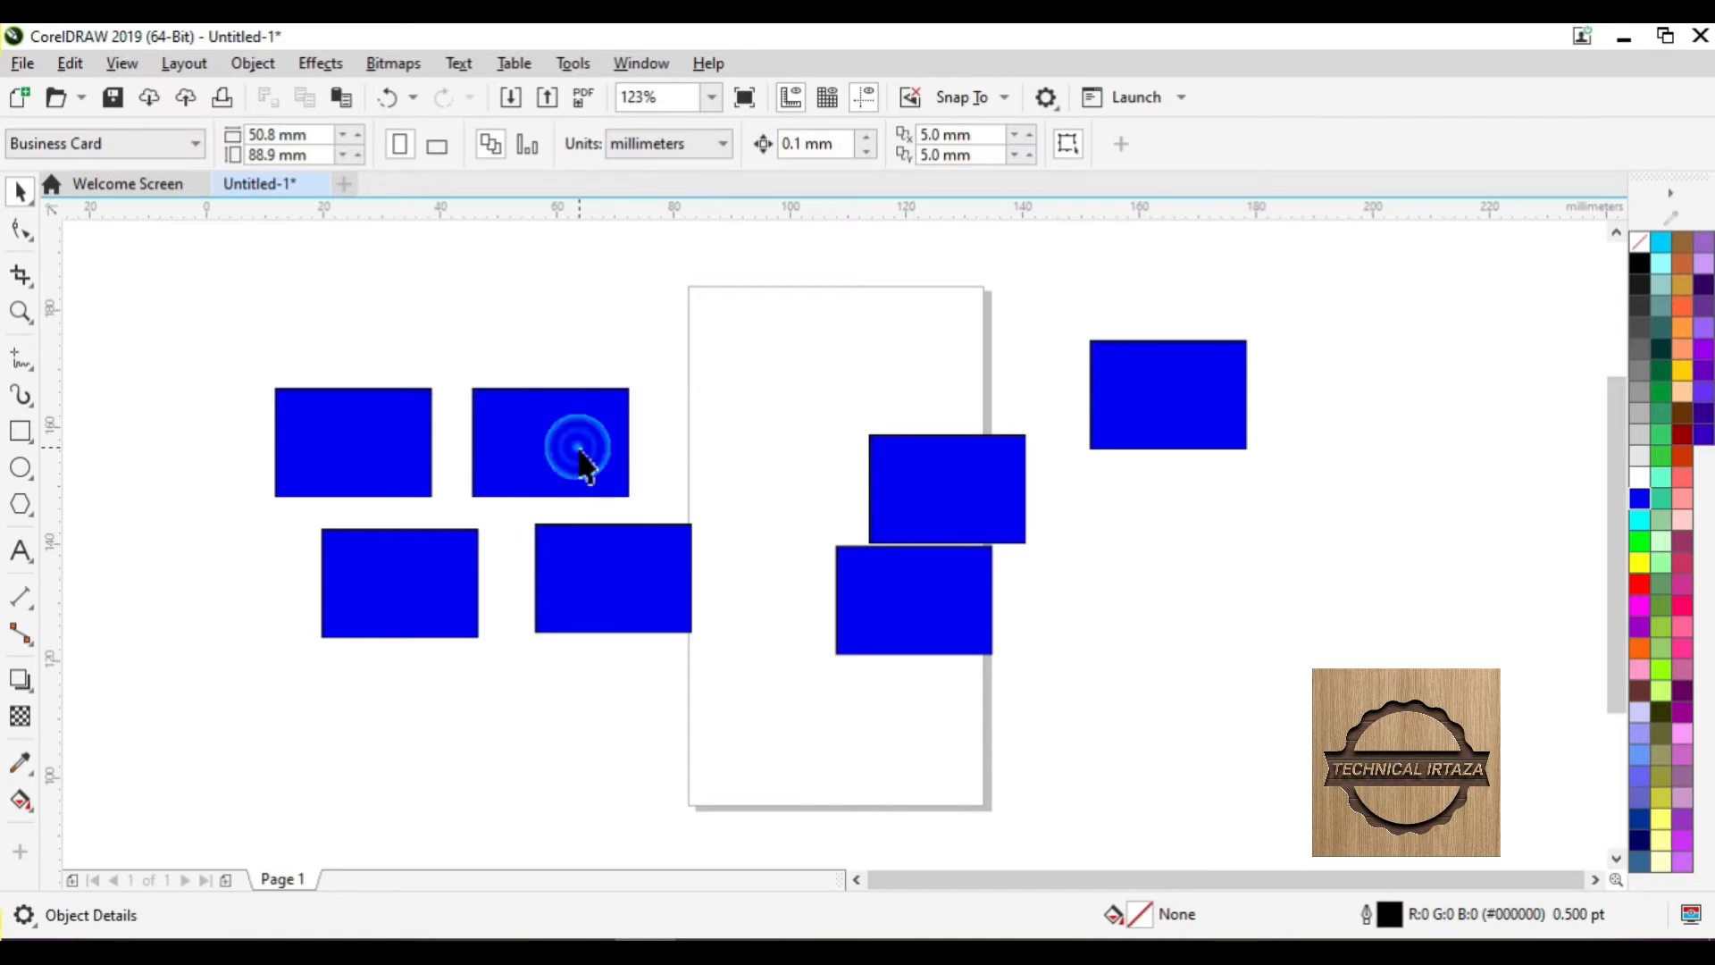
{"action": "left_click", "coordinate": [70, 62]}
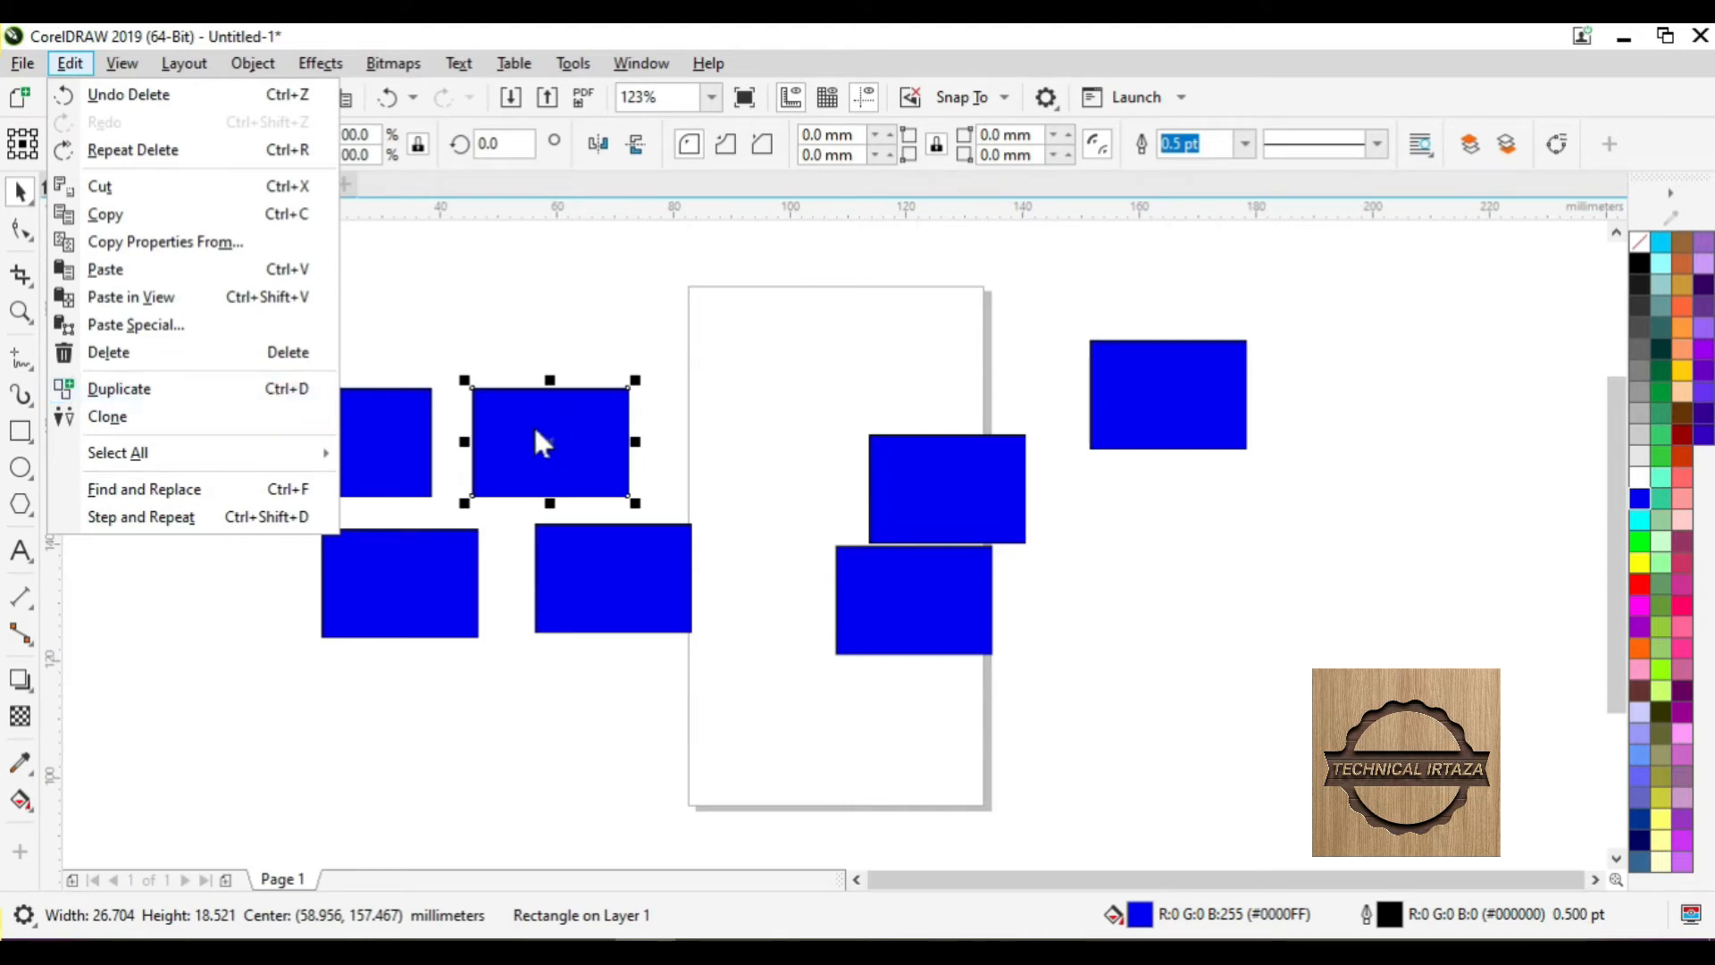
- Duplicate the upper-middle rectangle twice, then fill the original with cyan (#00FFFF)
{"action": "left_click", "coordinate": [204, 393]}
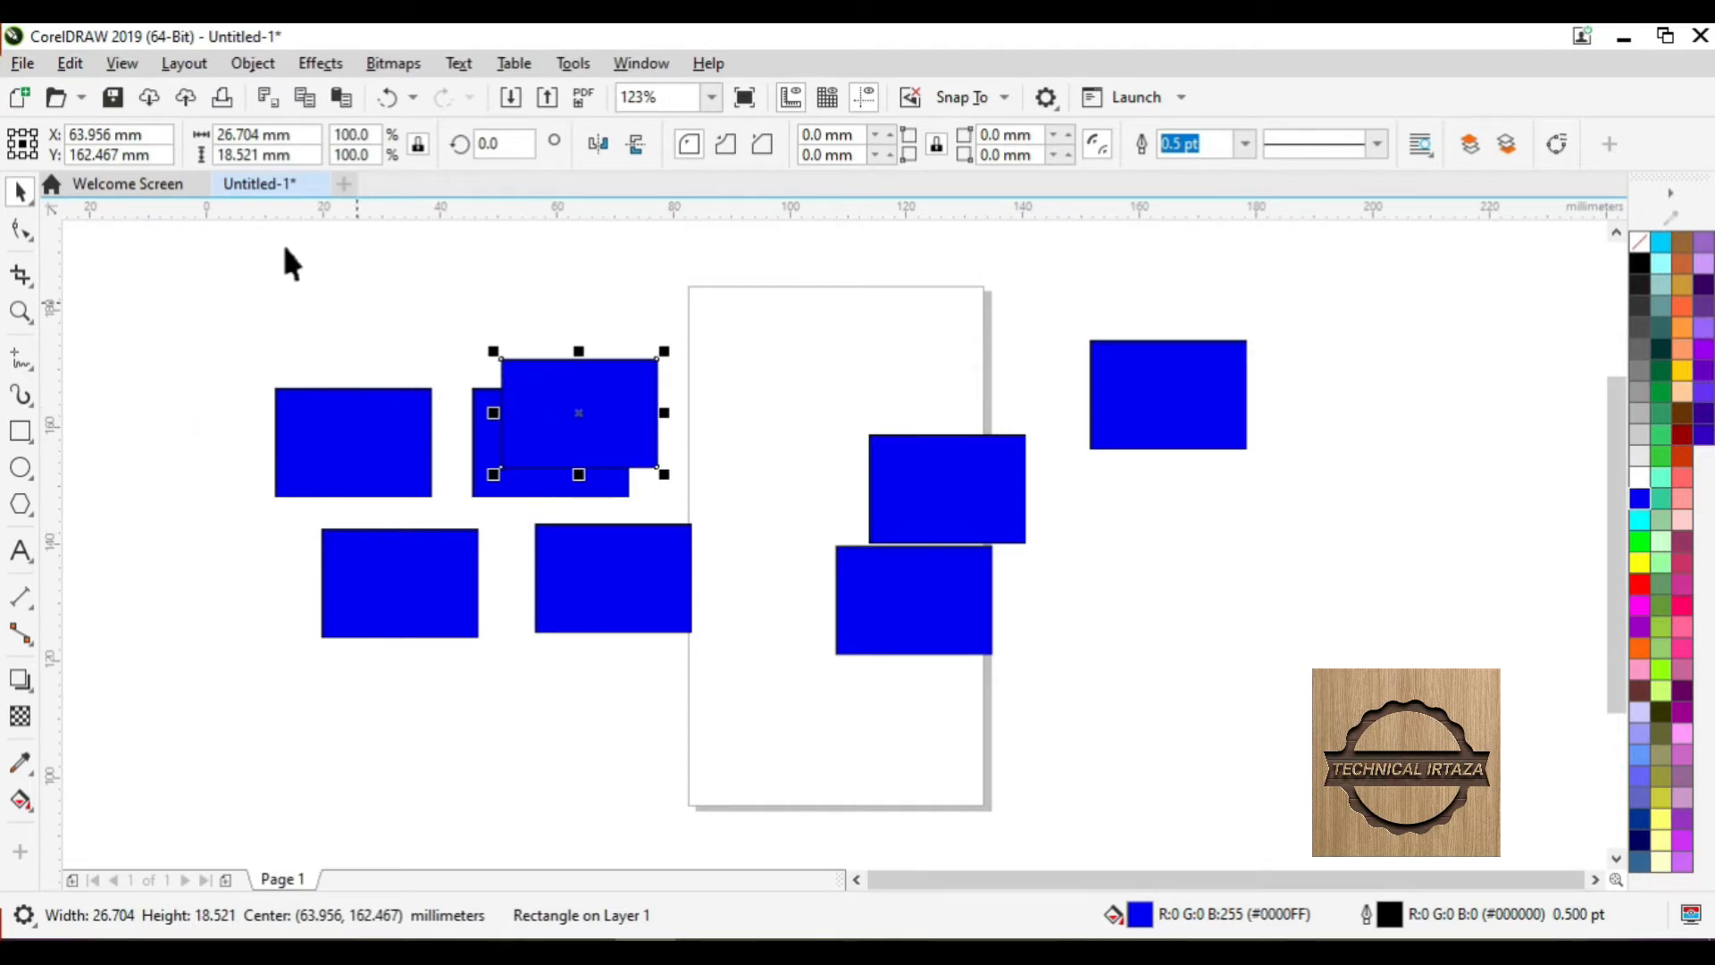
{"action": "left_click", "coordinate": [70, 63]}
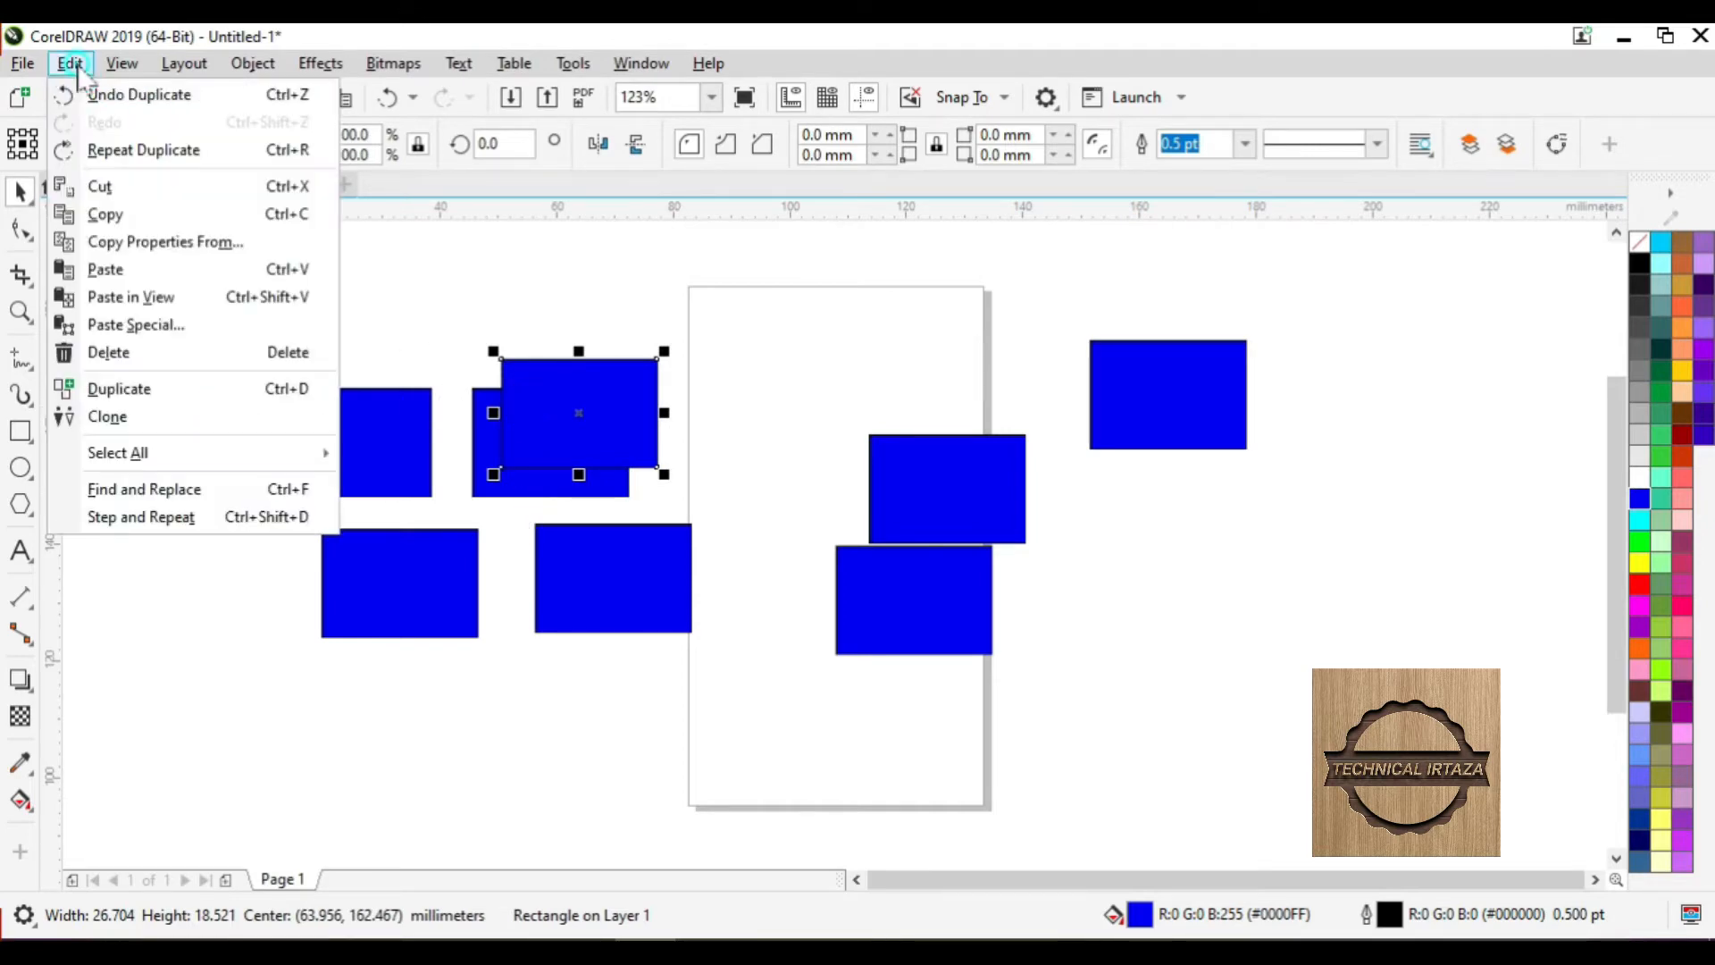
{"action": "left_click", "coordinate": [113, 386]}
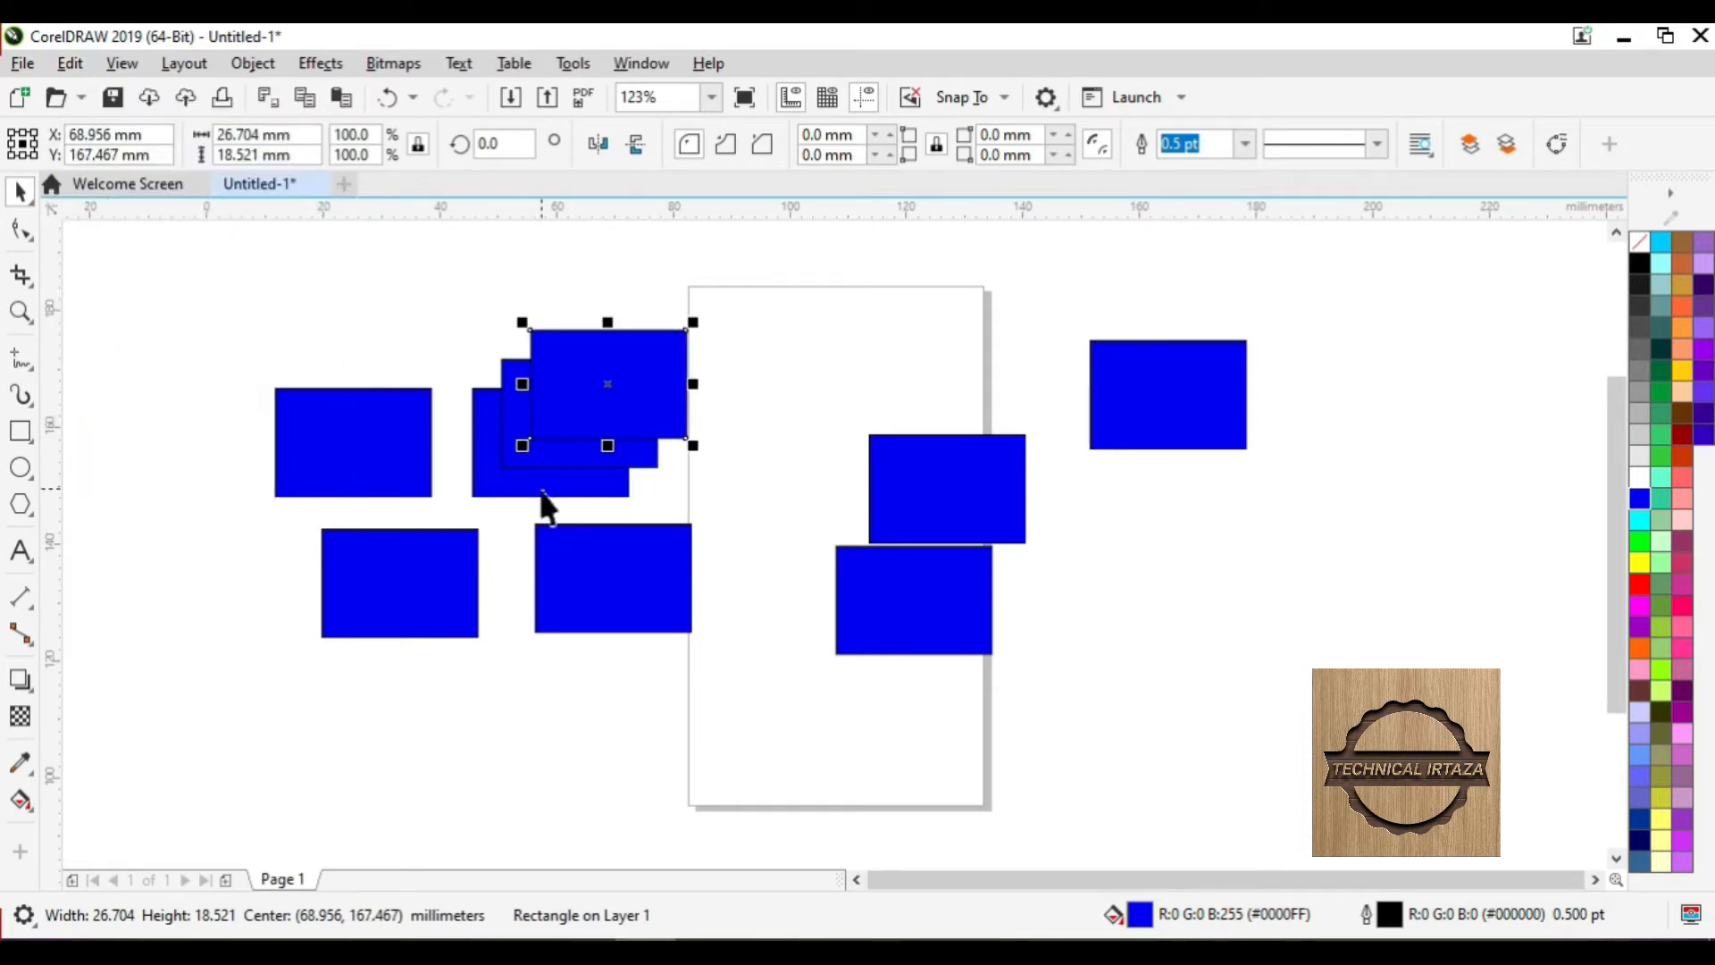
{"action": "left_click", "coordinate": [522, 488]}
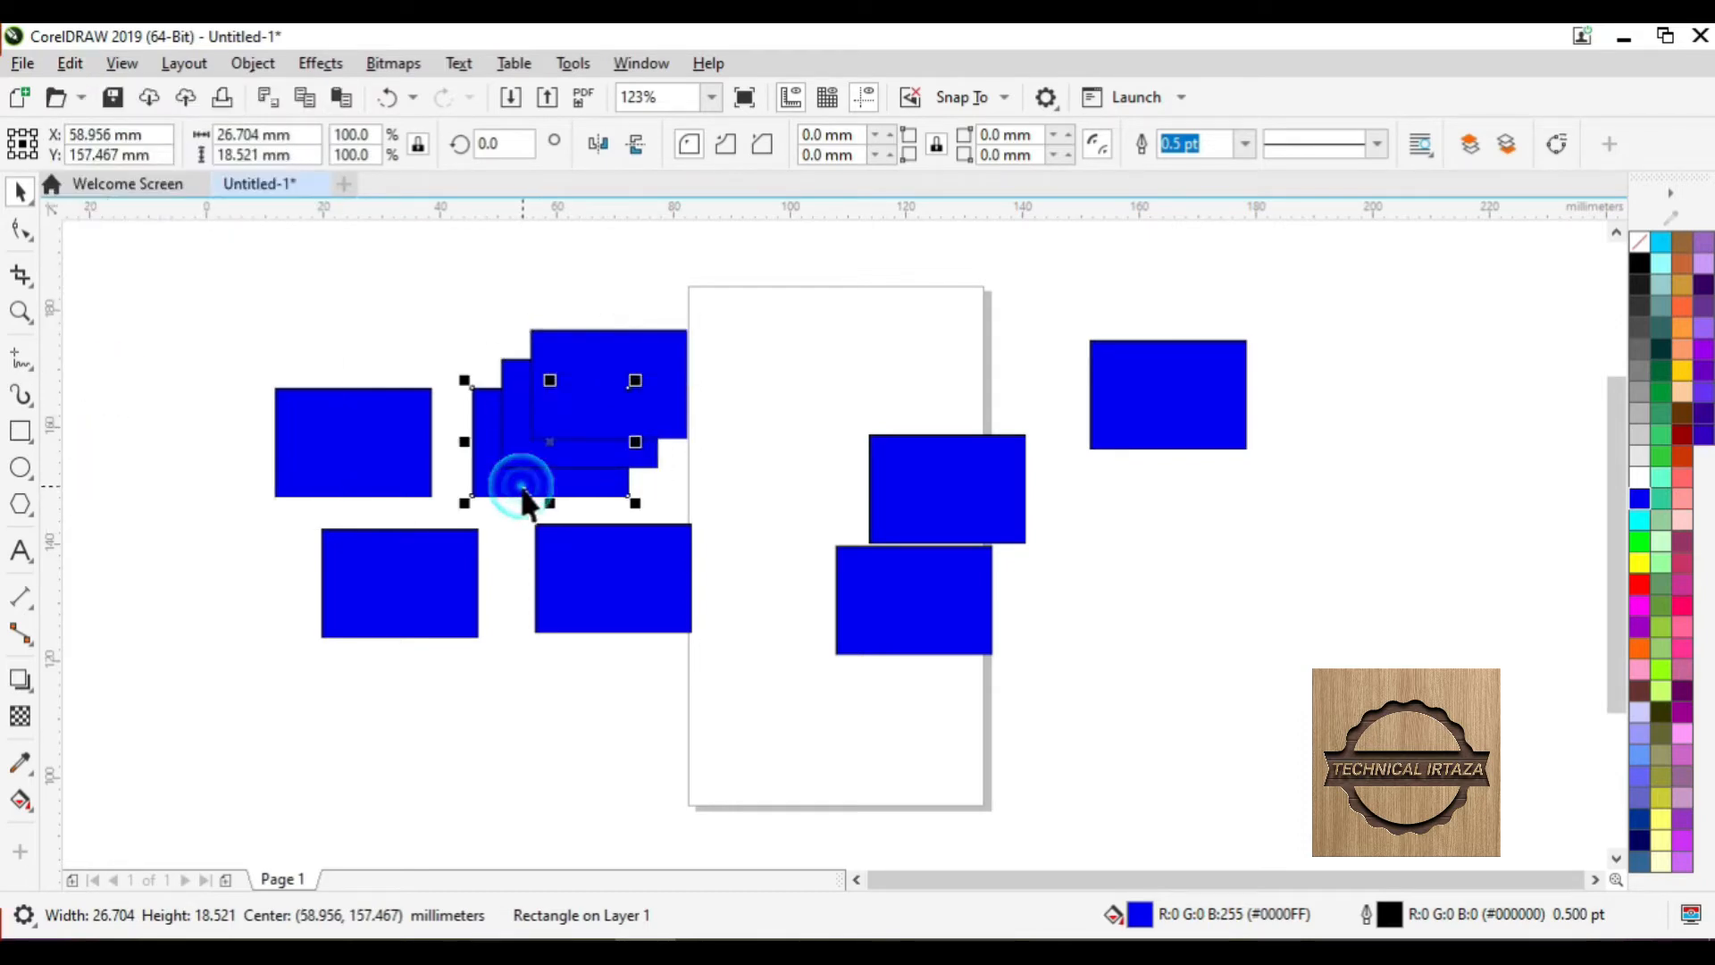
{"action": "left_click", "coordinate": [1640, 522]}
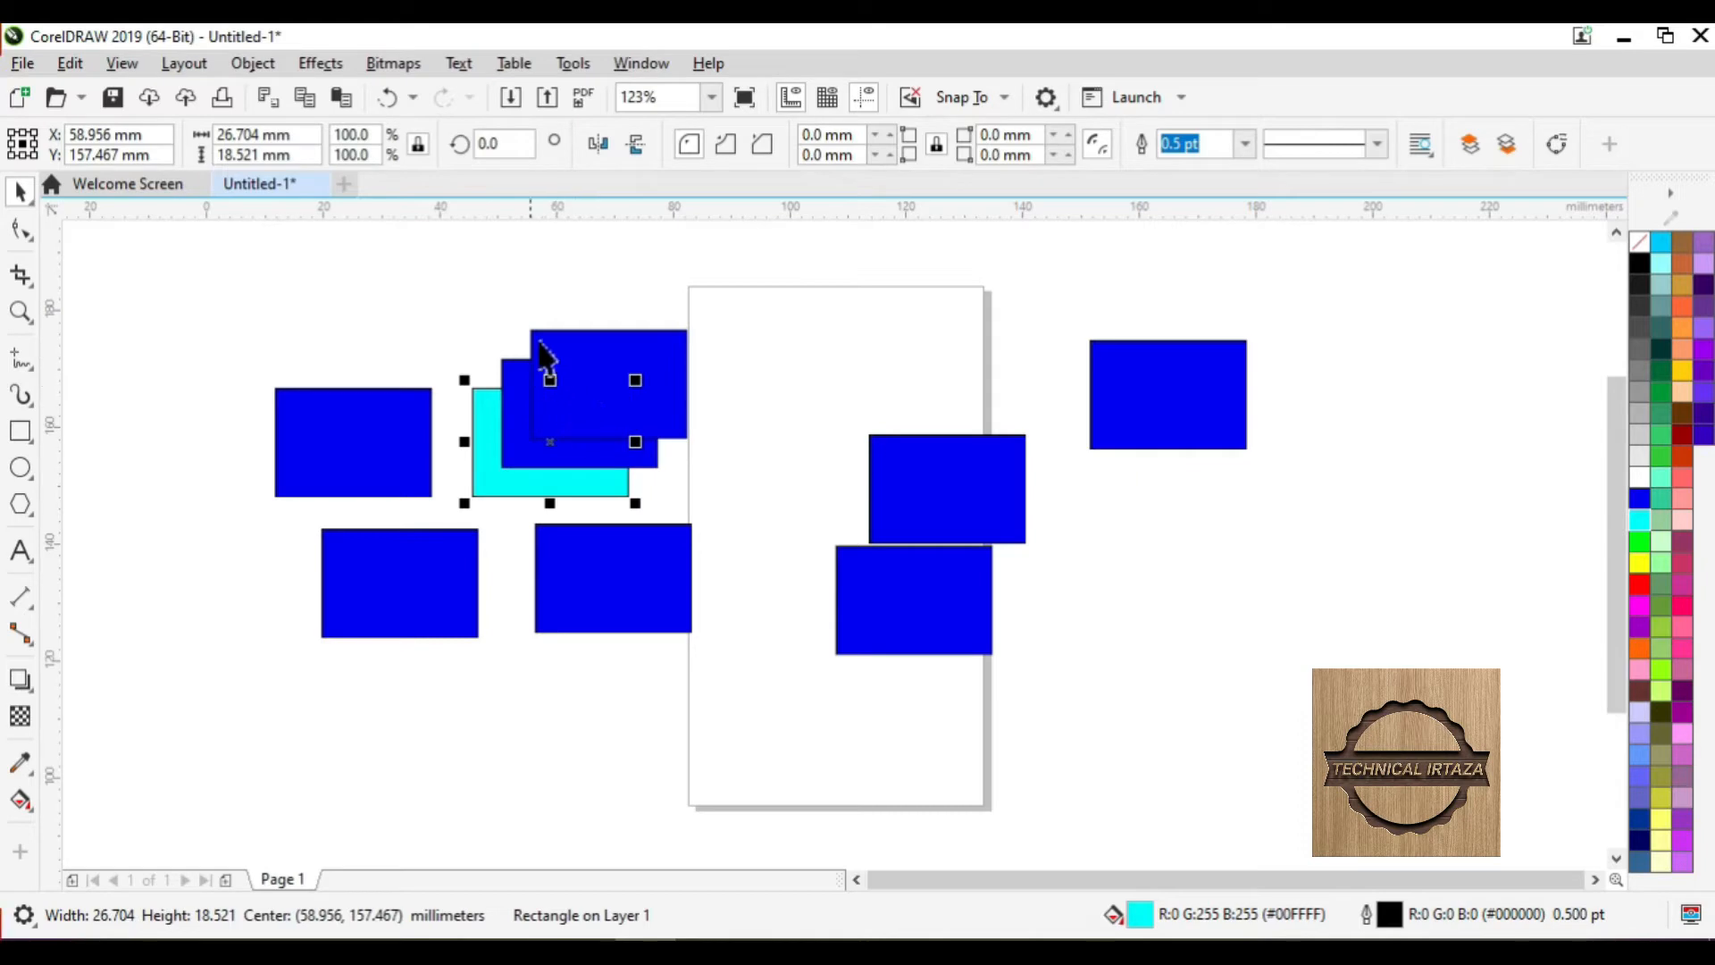
- Clone the lower-middle rectangle and fill the control rectangle, and thus its clone, with cyan
{"action": "left_click", "coordinate": [588, 583]}
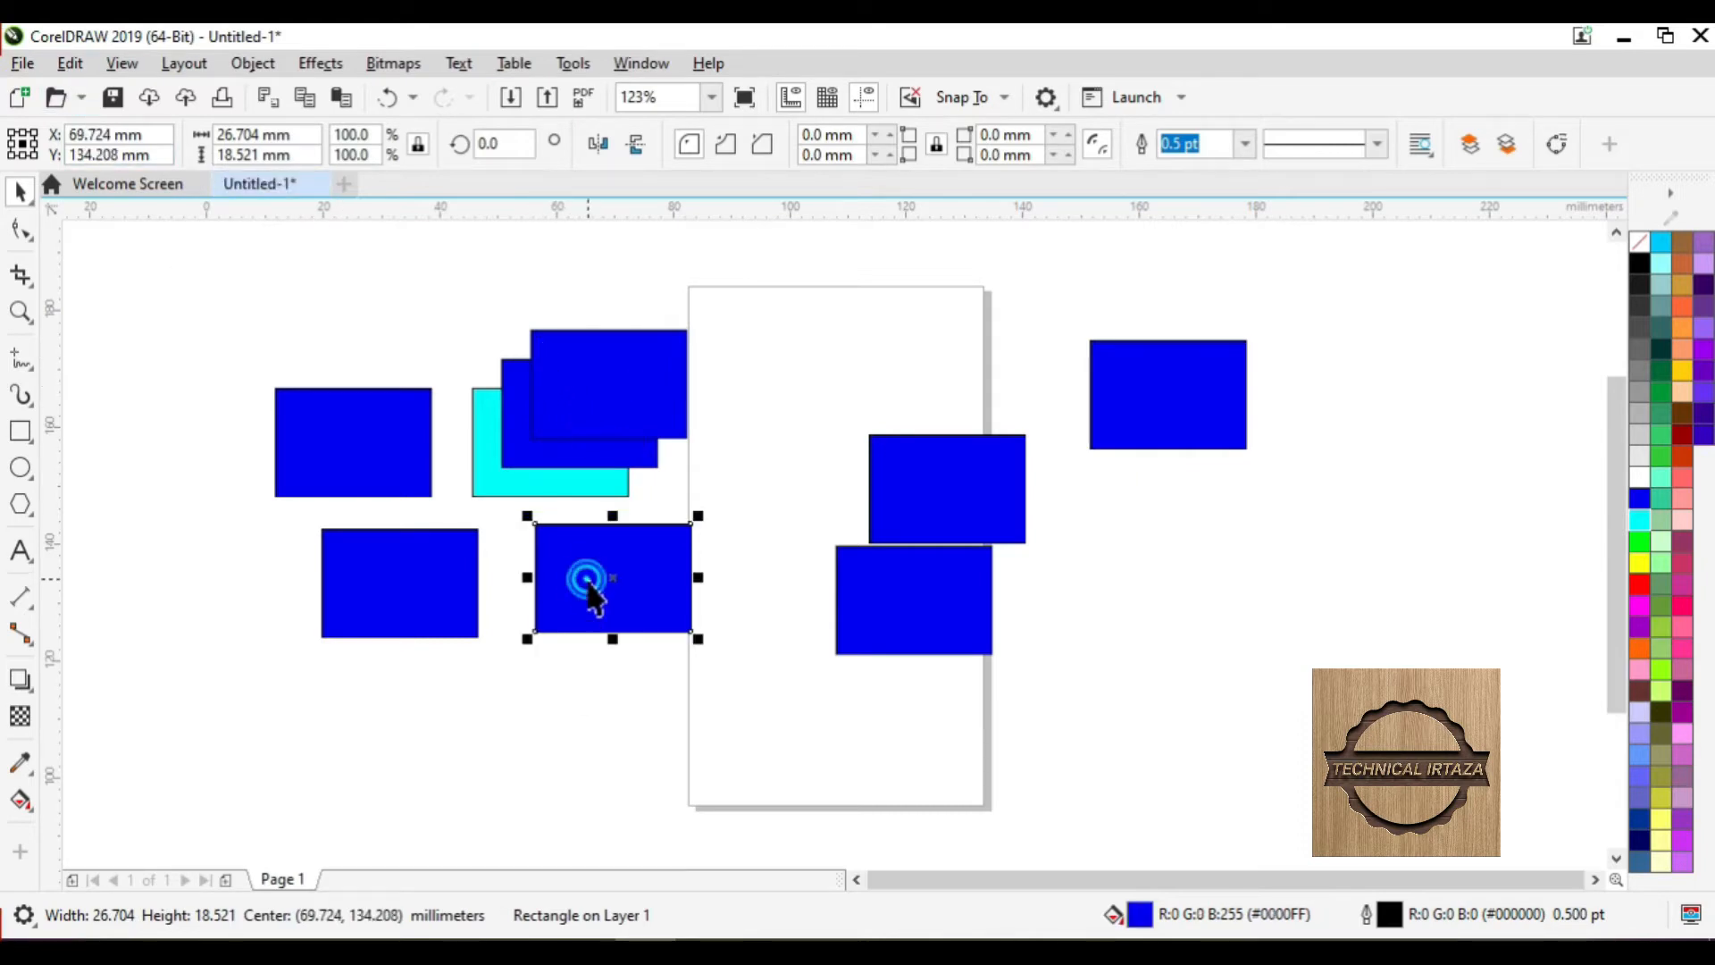
{"action": "left_click", "coordinate": [69, 64]}
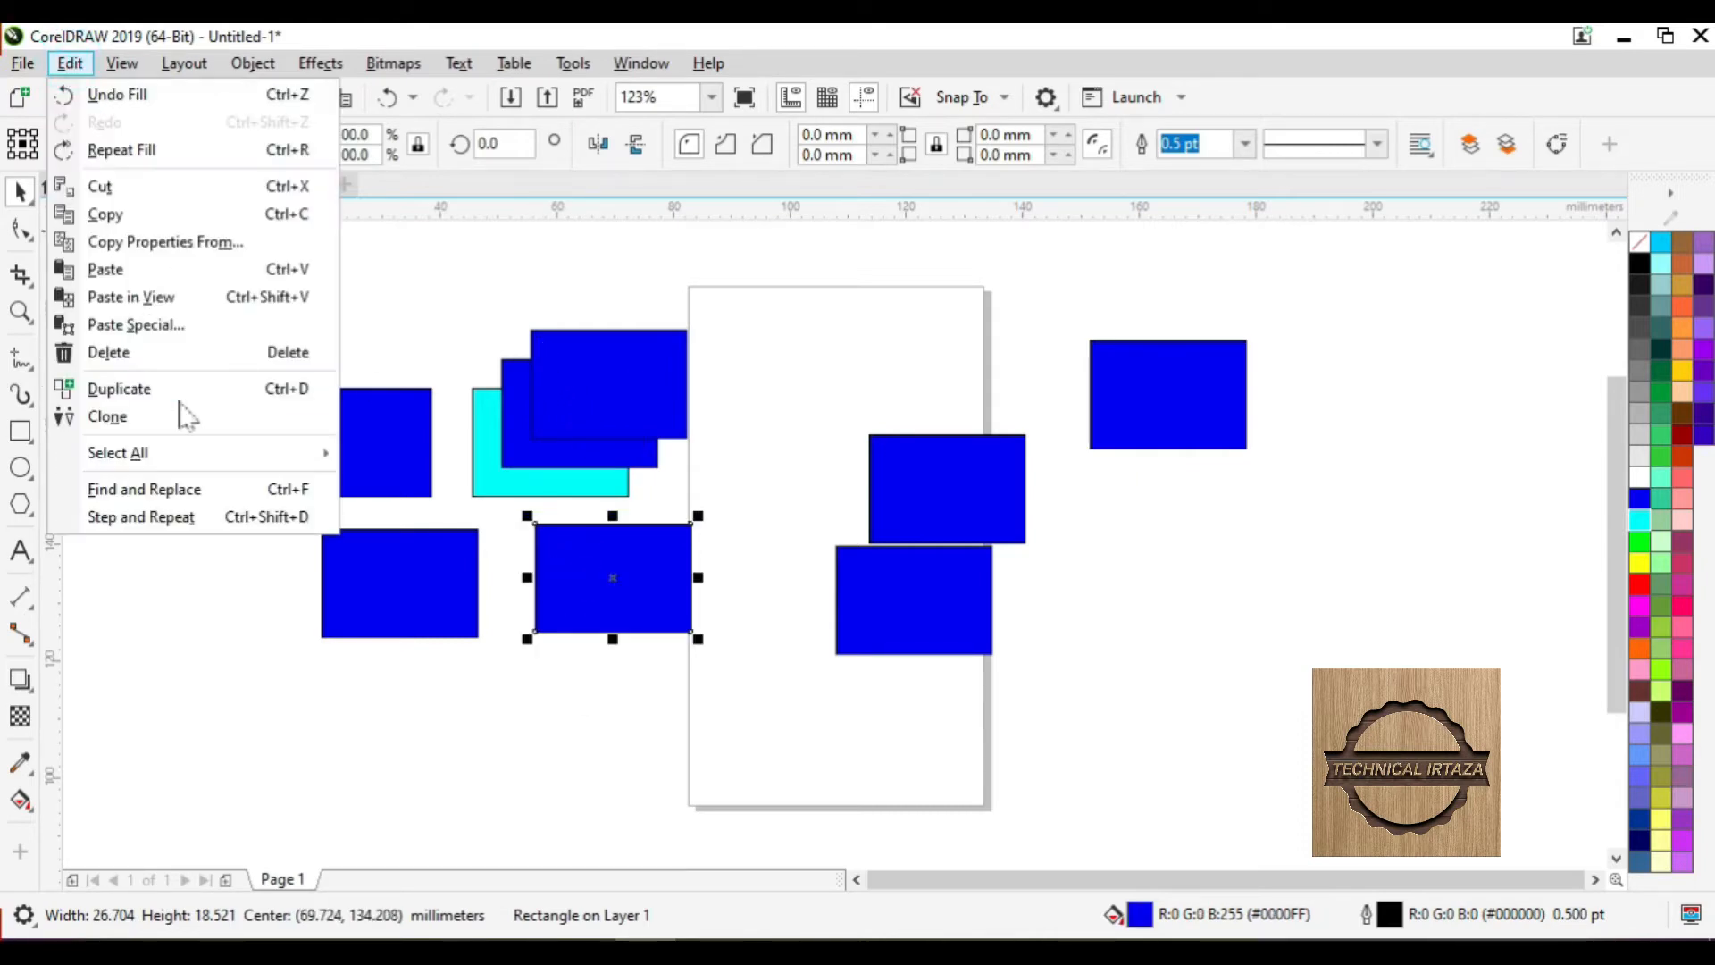
{"action": "left_click", "coordinate": [133, 420]}
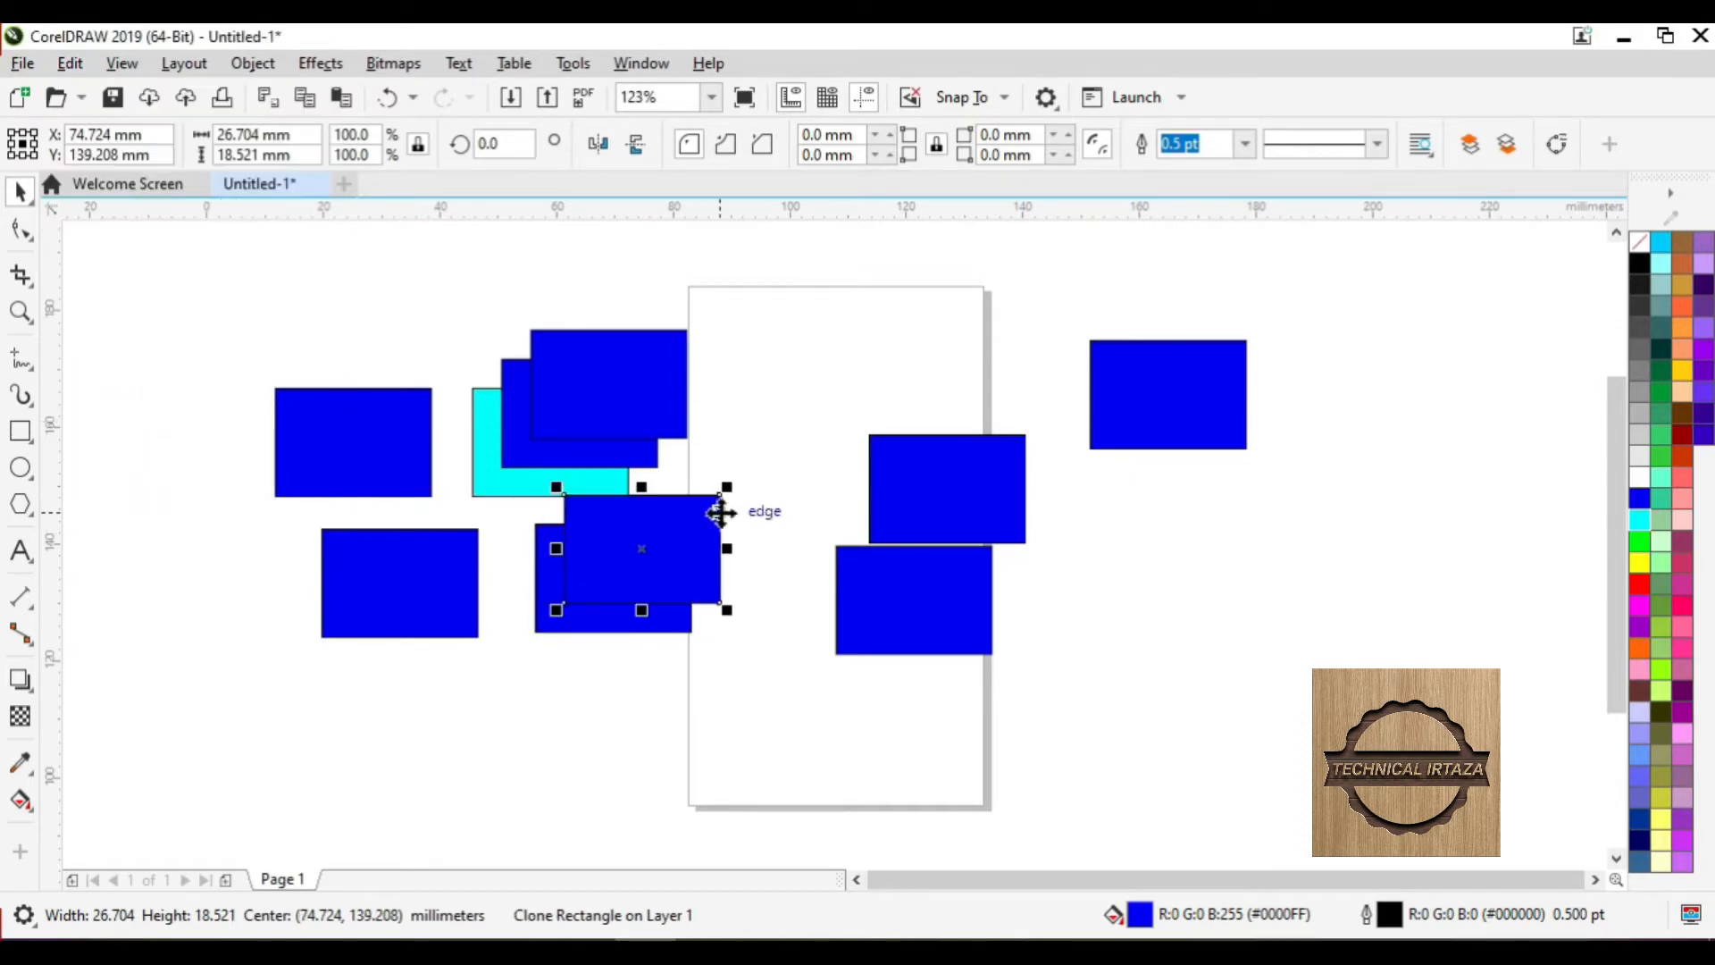
{"action": "left_click", "coordinate": [576, 620]}
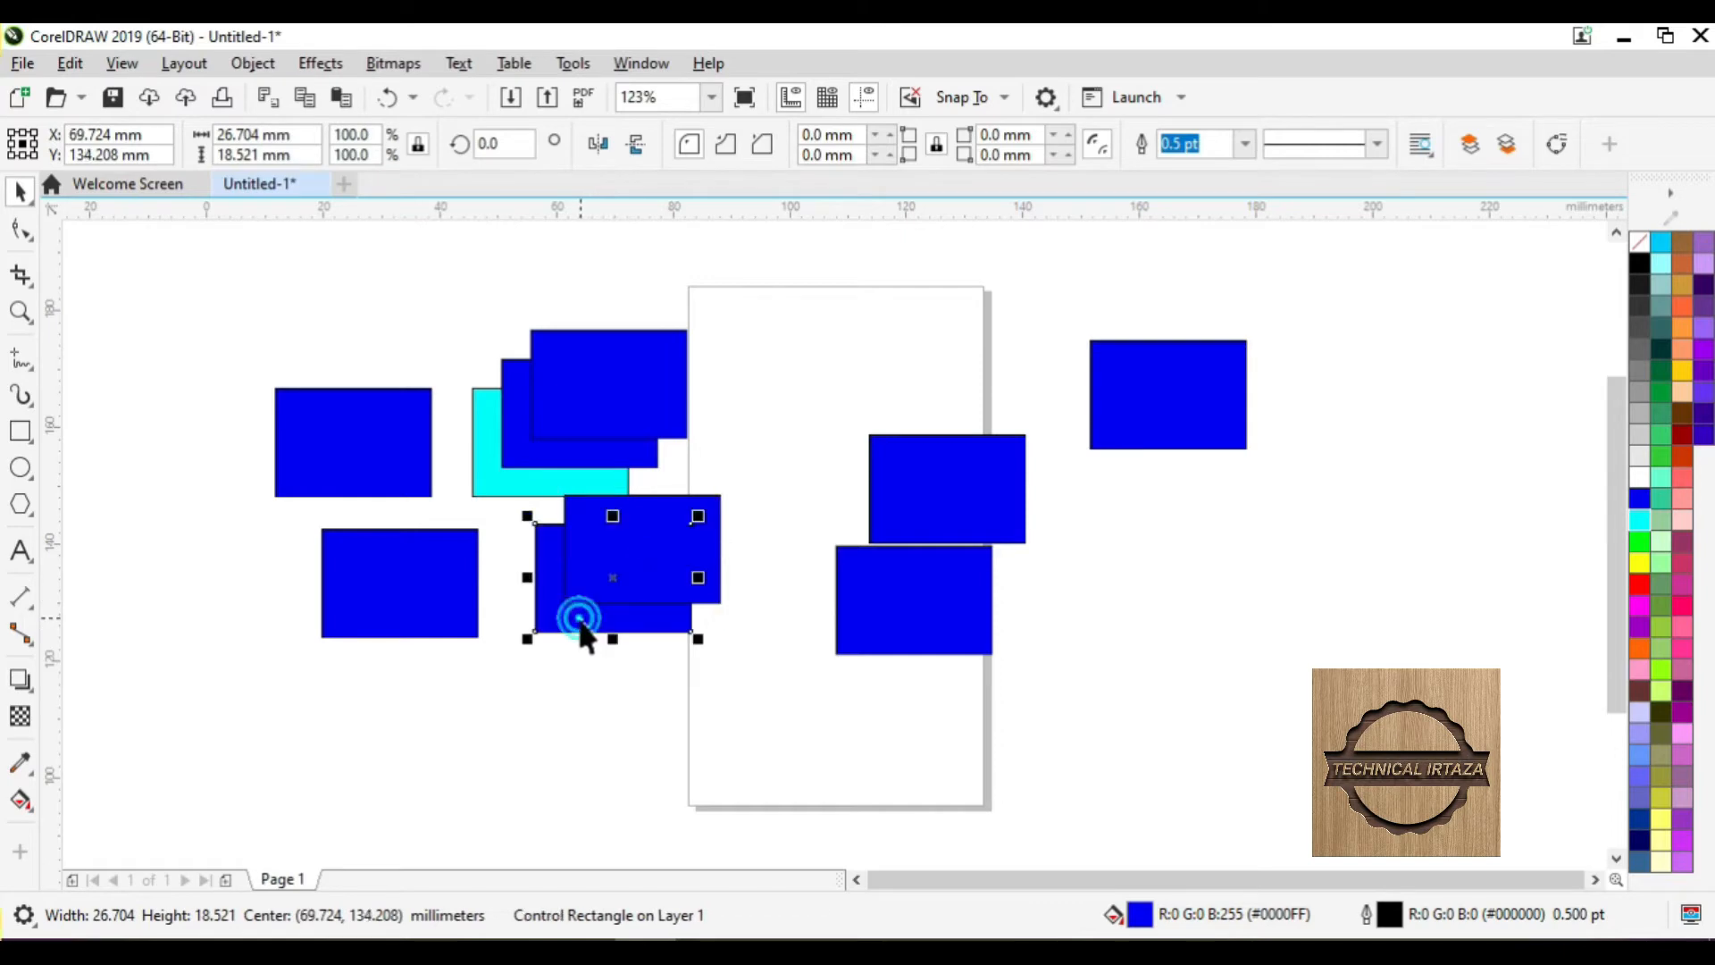
{"action": "left_click", "coordinate": [1640, 522]}
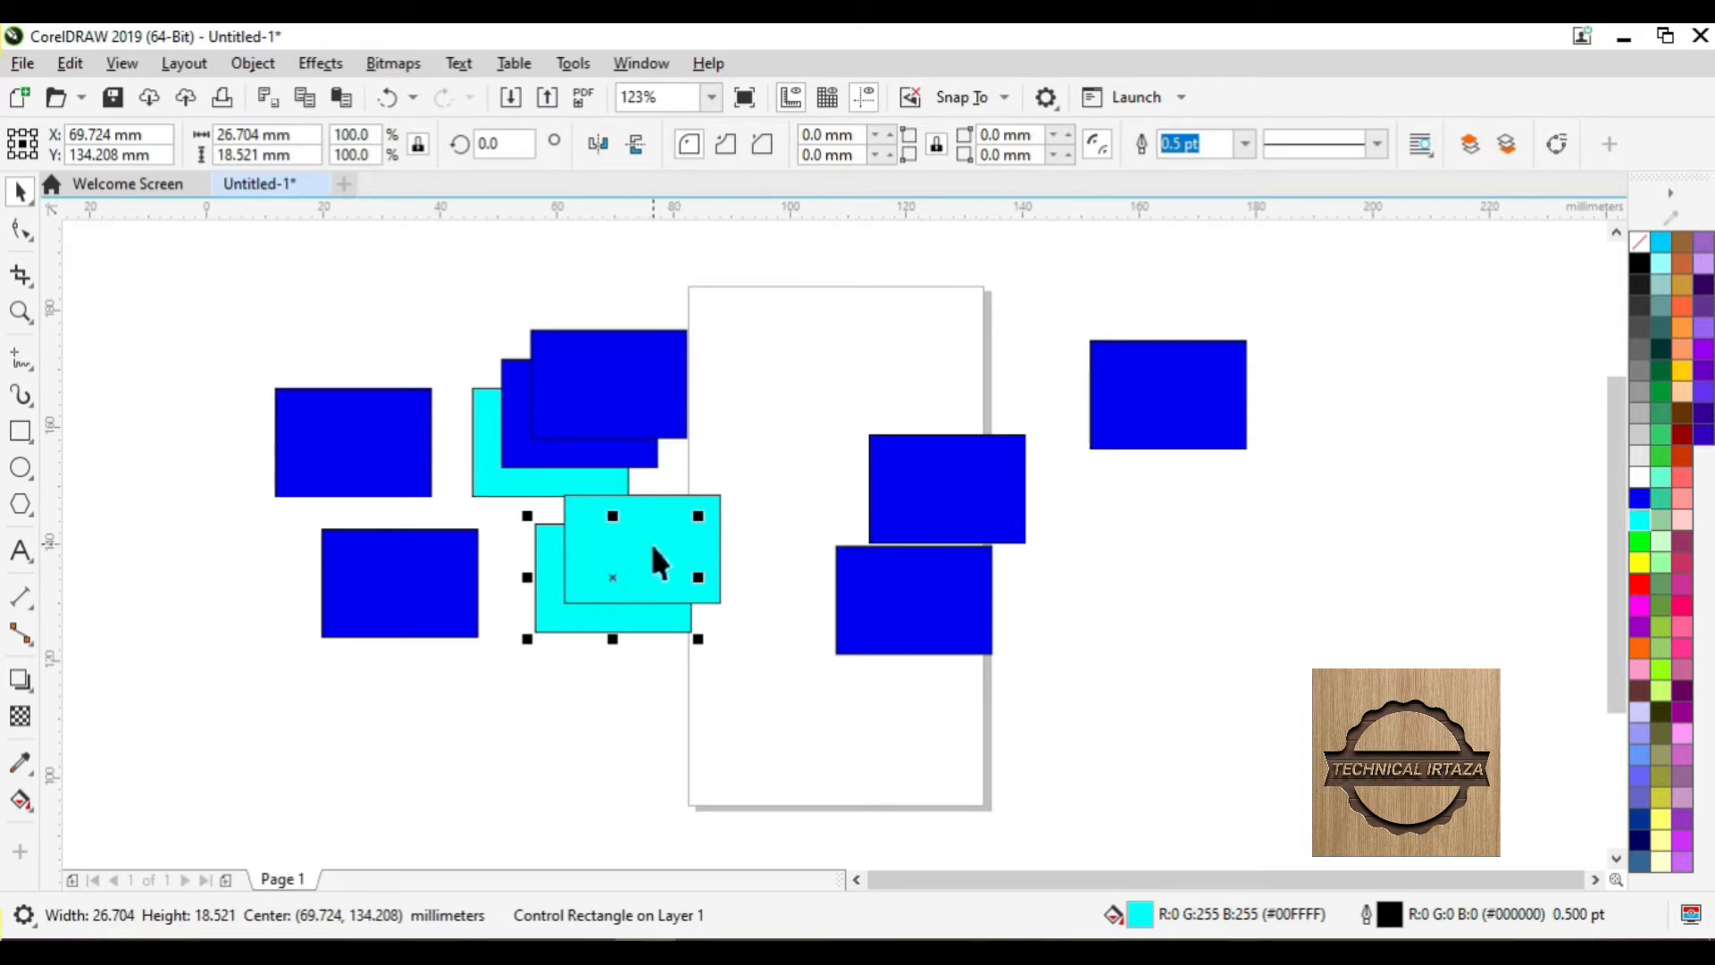
- Click through the cyan and blue rectangles, ending with the blue rectangle on the page, then deselect
{"action": "left_click", "coordinate": [601, 421]}
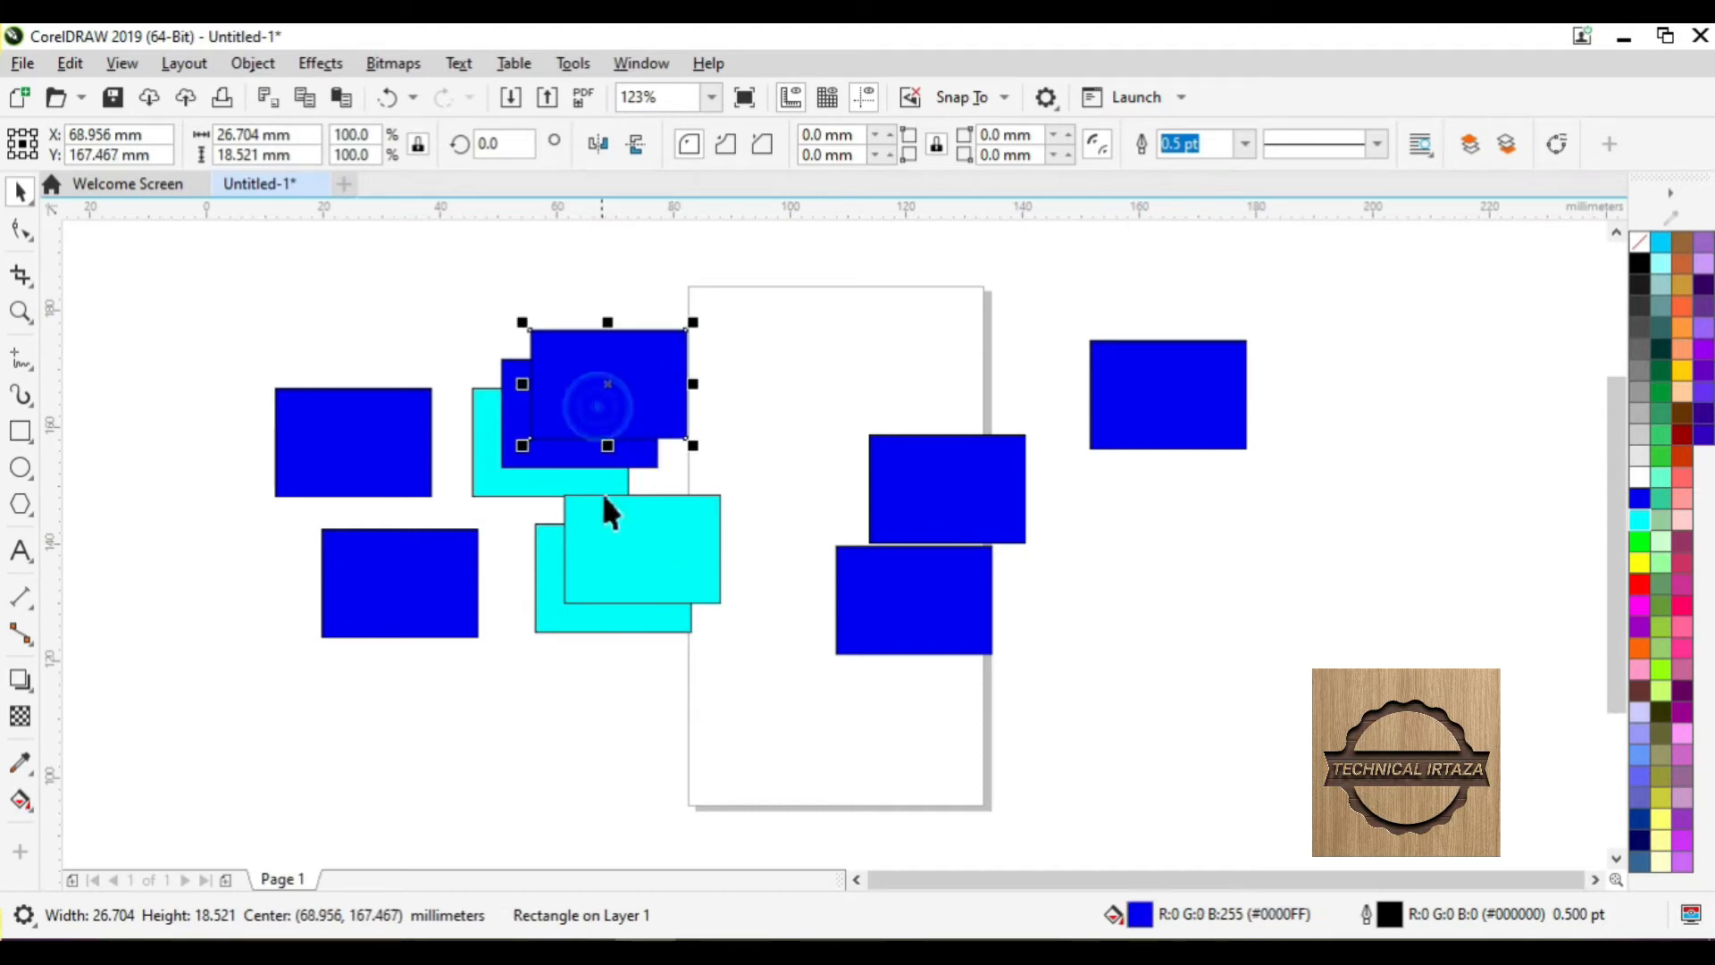
{"action": "left_click", "coordinate": [617, 558]}
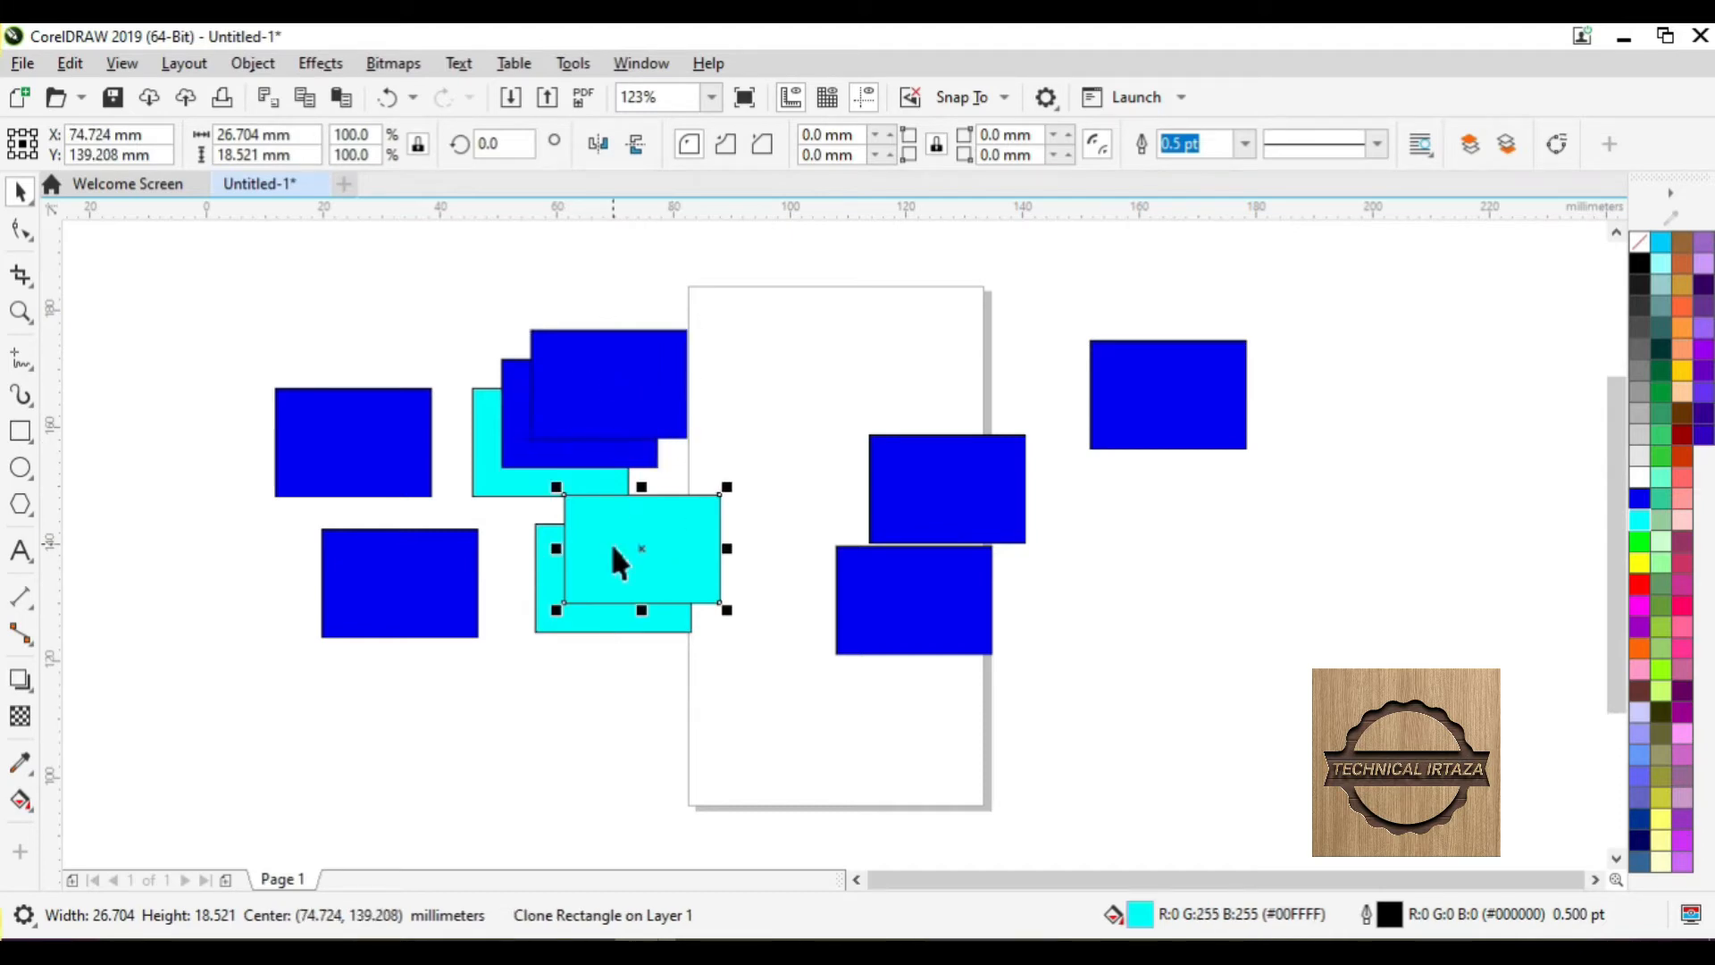
{"action": "left_click", "coordinate": [503, 482]}
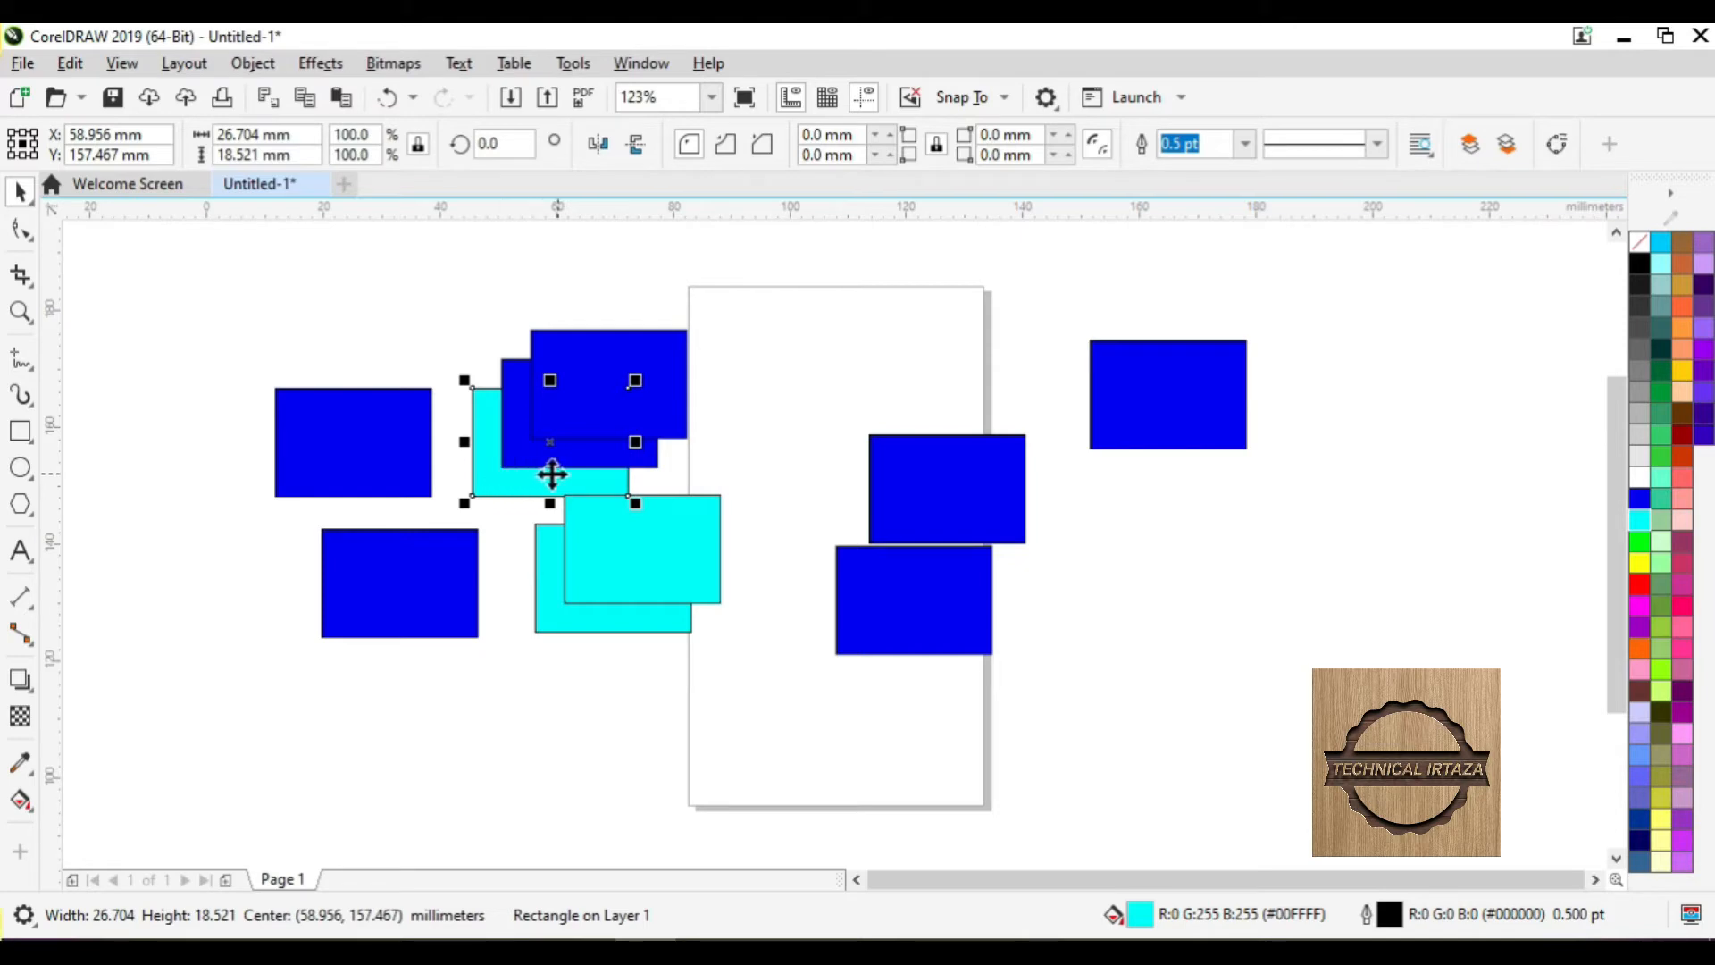
{"action": "left_click", "coordinate": [553, 613]}
{"action": "left_click", "coordinate": [554, 613]}
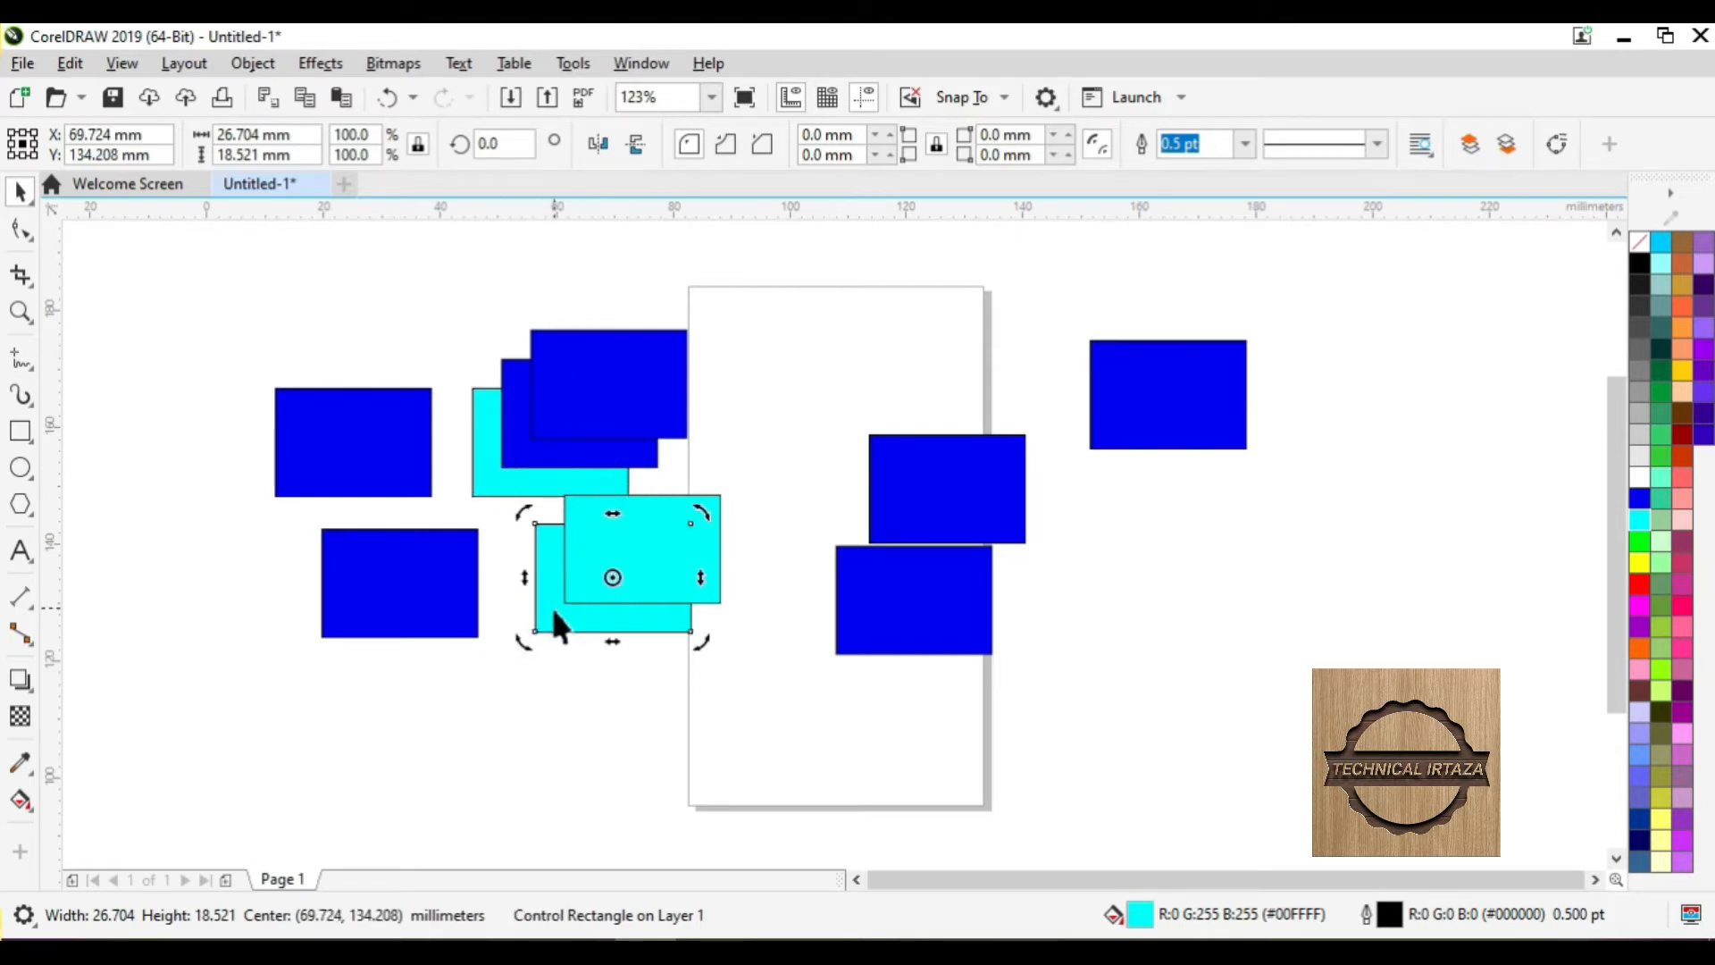
{"action": "left_click", "coordinate": [554, 613]}
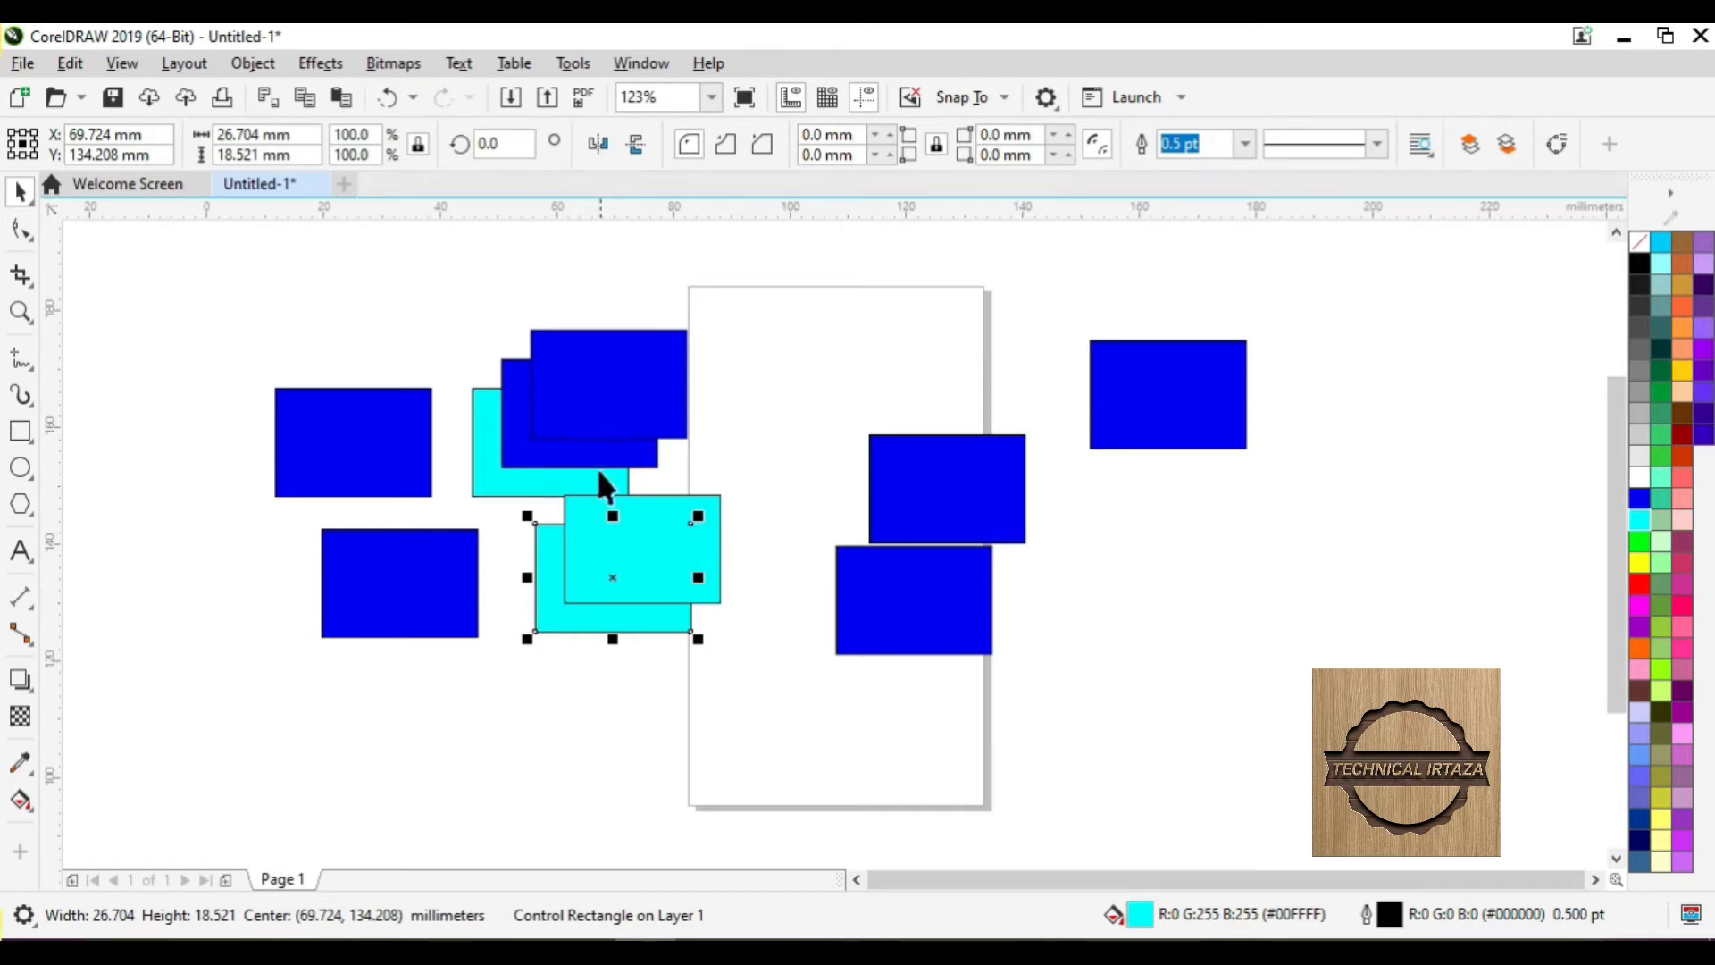
{"action": "left_click", "coordinate": [711, 409]}
{"action": "left_click", "coordinate": [631, 413]}
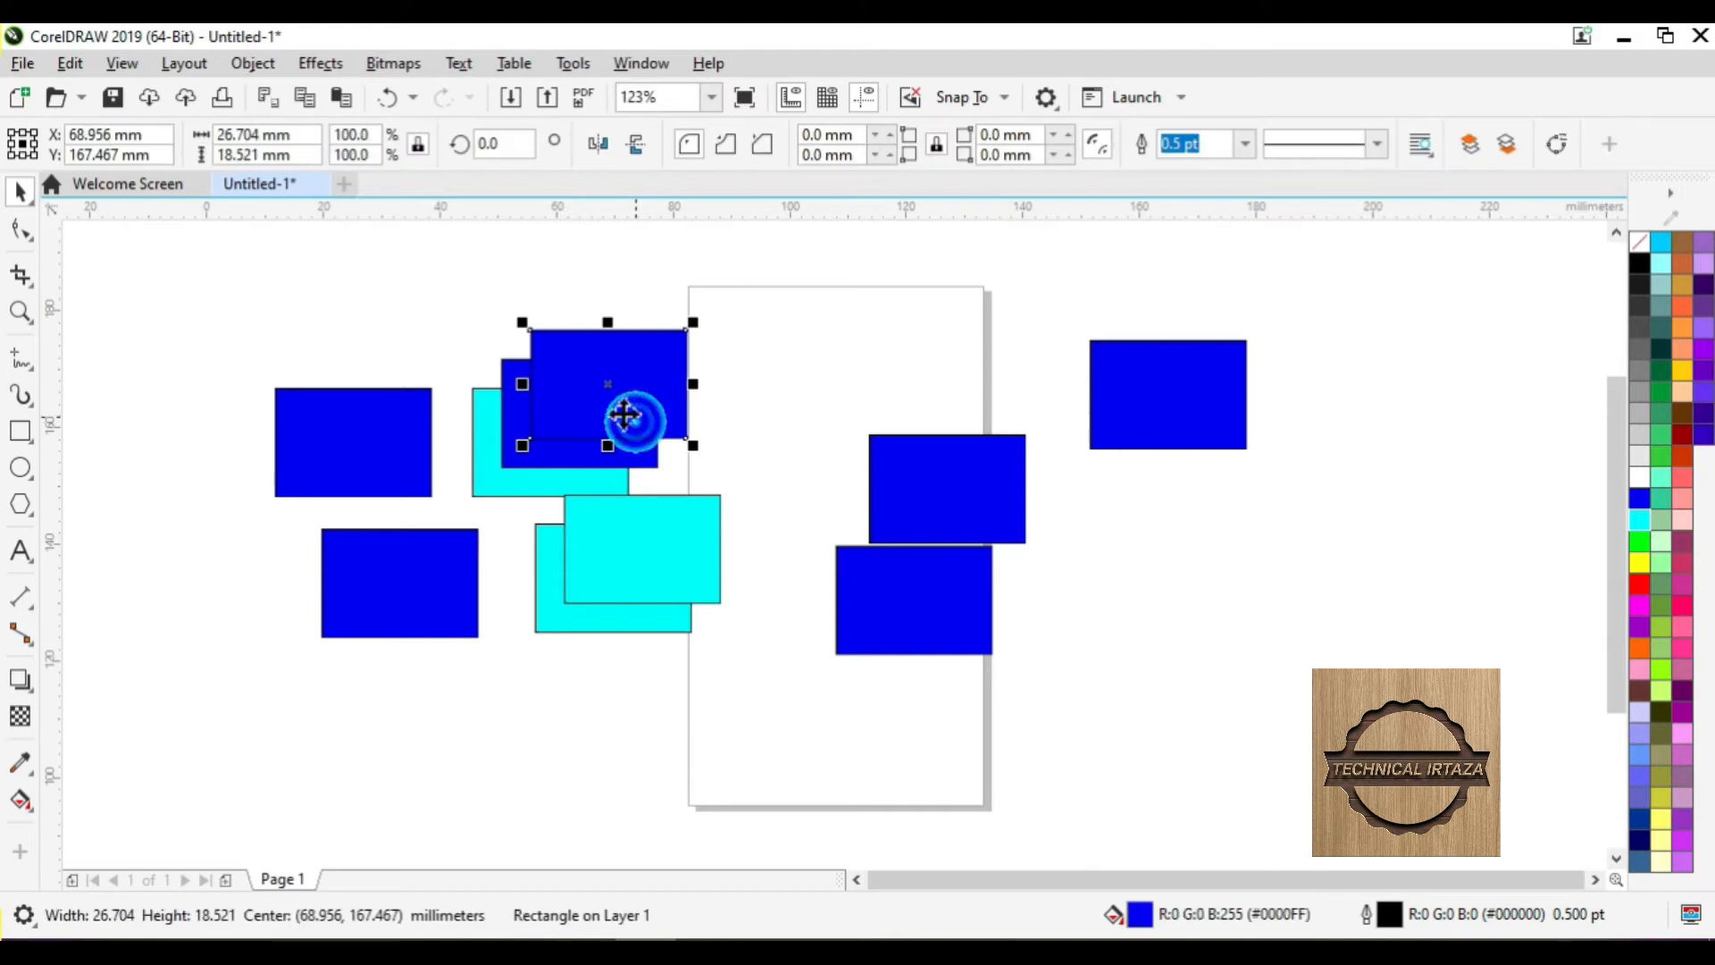
{"action": "left_click", "coordinate": [893, 489]}
{"action": "left_click", "coordinate": [70, 62]}
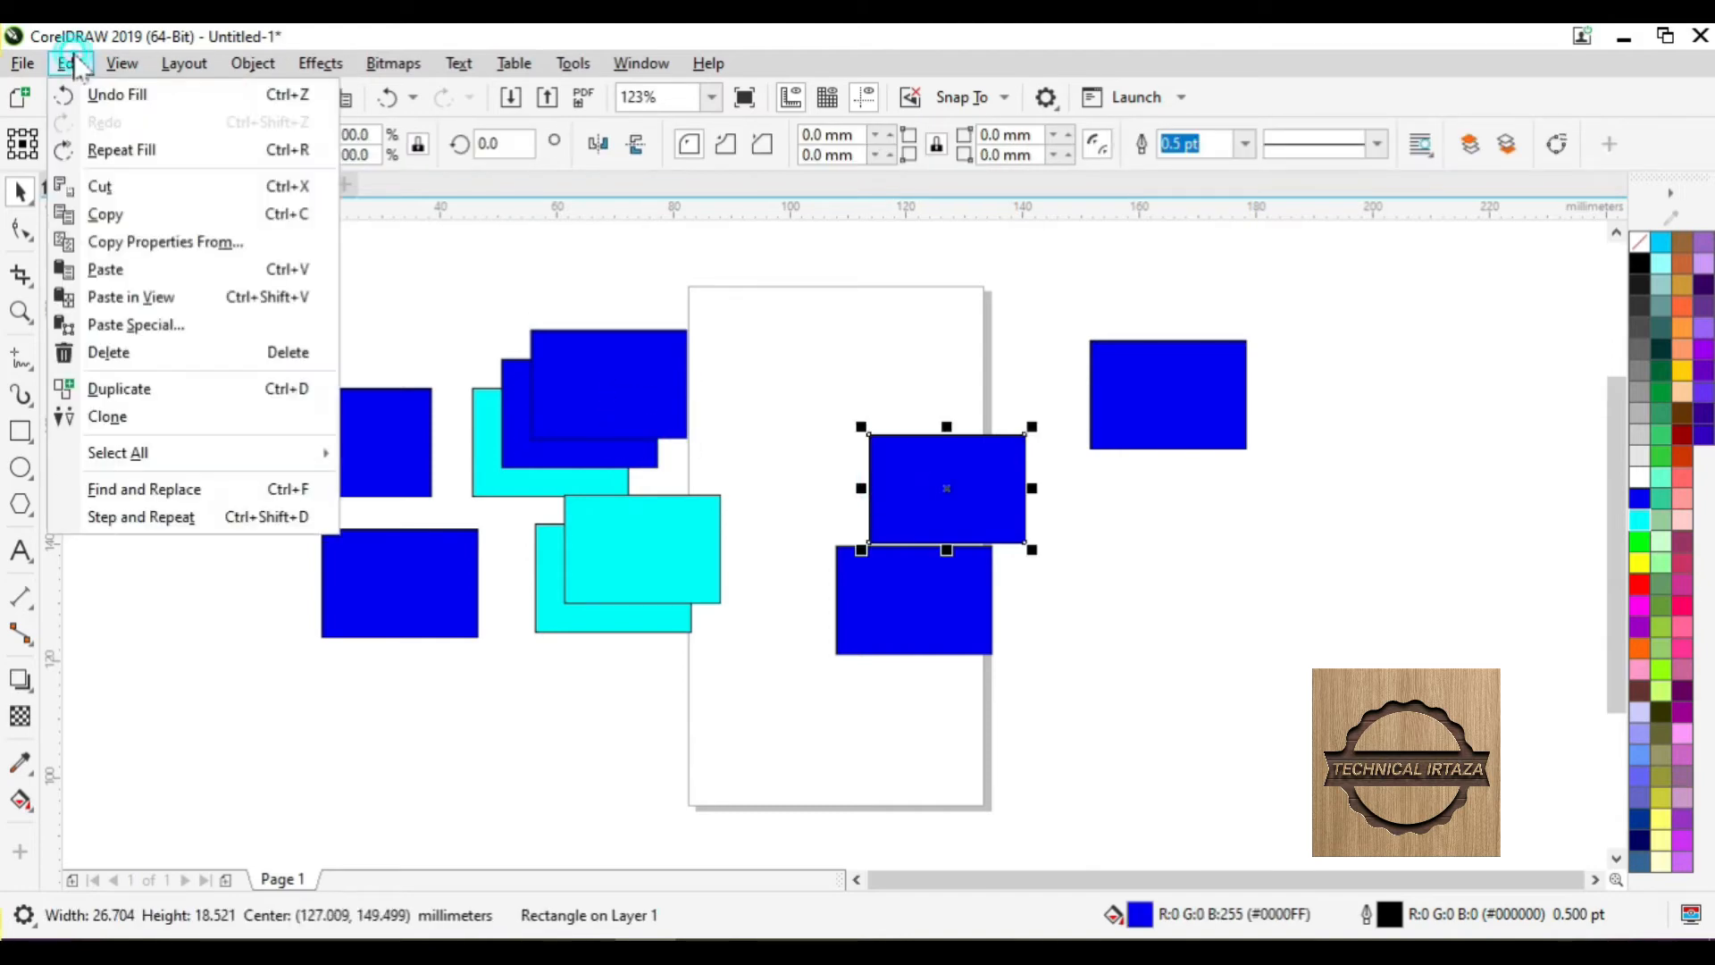
{"action": "mouse_move", "coordinate": [161, 459]}
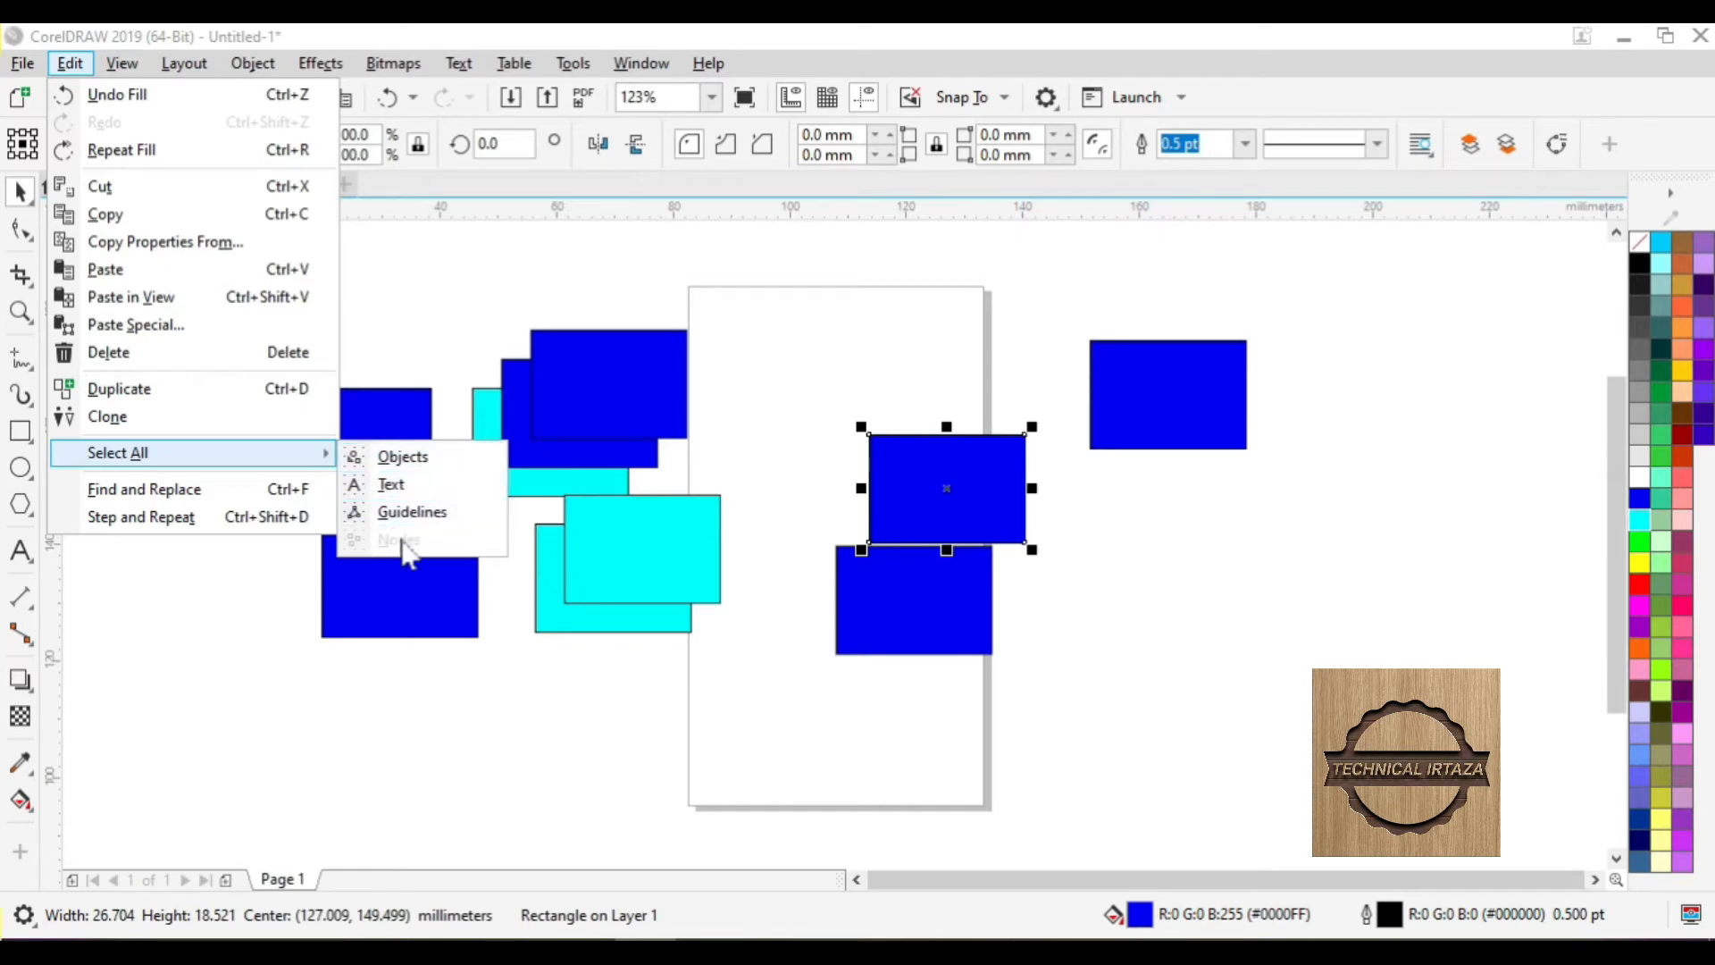
{"action": "left_click", "coordinate": [885, 346]}
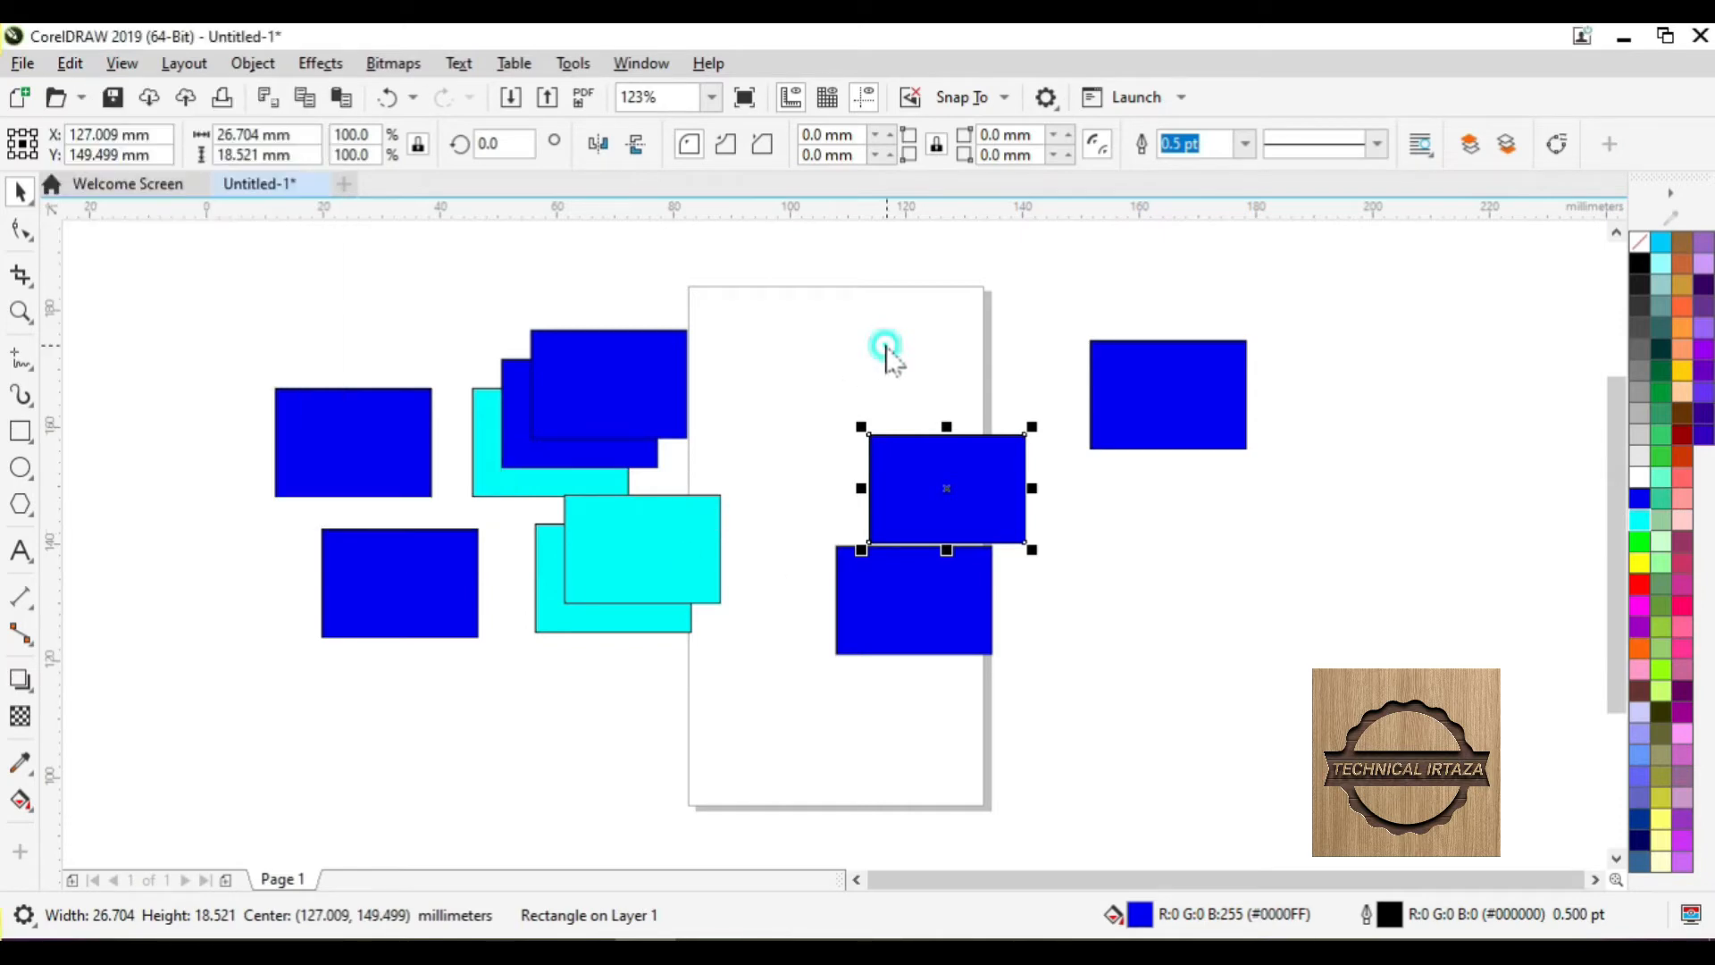
{"action": "left_click", "coordinate": [798, 337]}
- Zoom out and type a name as artistic text below the rectangles
{"action": "scroll", "coordinate": [799, 336], "scroll_direction": "down", "scroll_amount": 2}
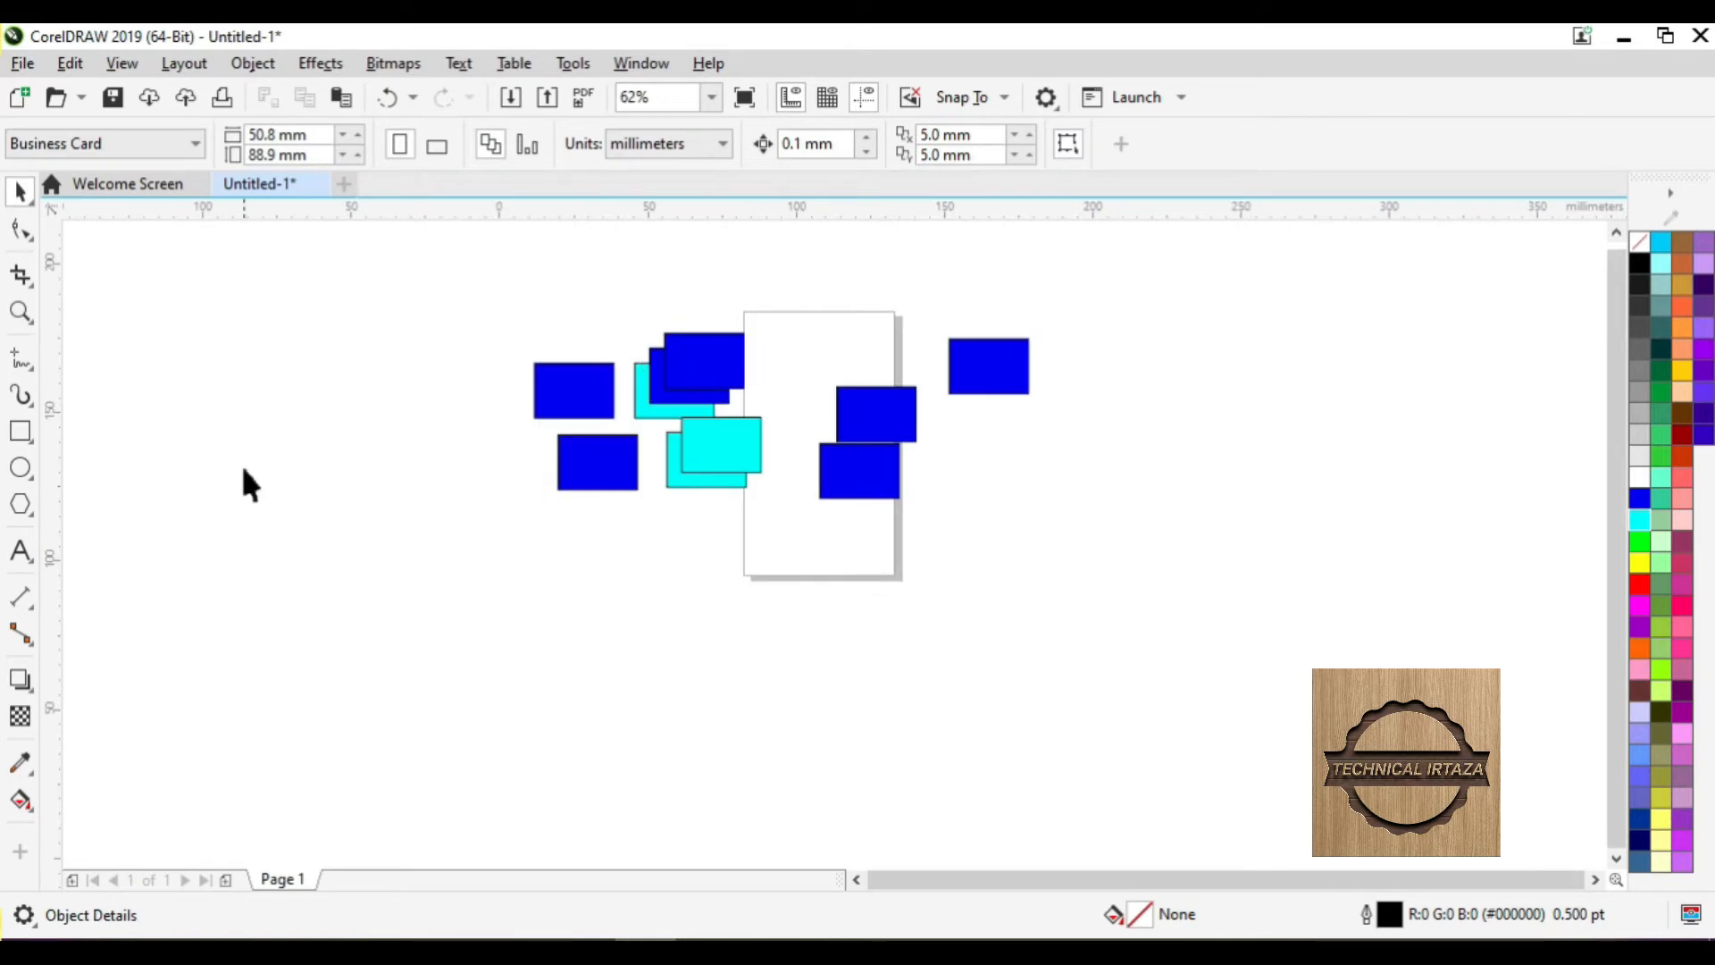
{"action": "left_click", "coordinate": [21, 551]}
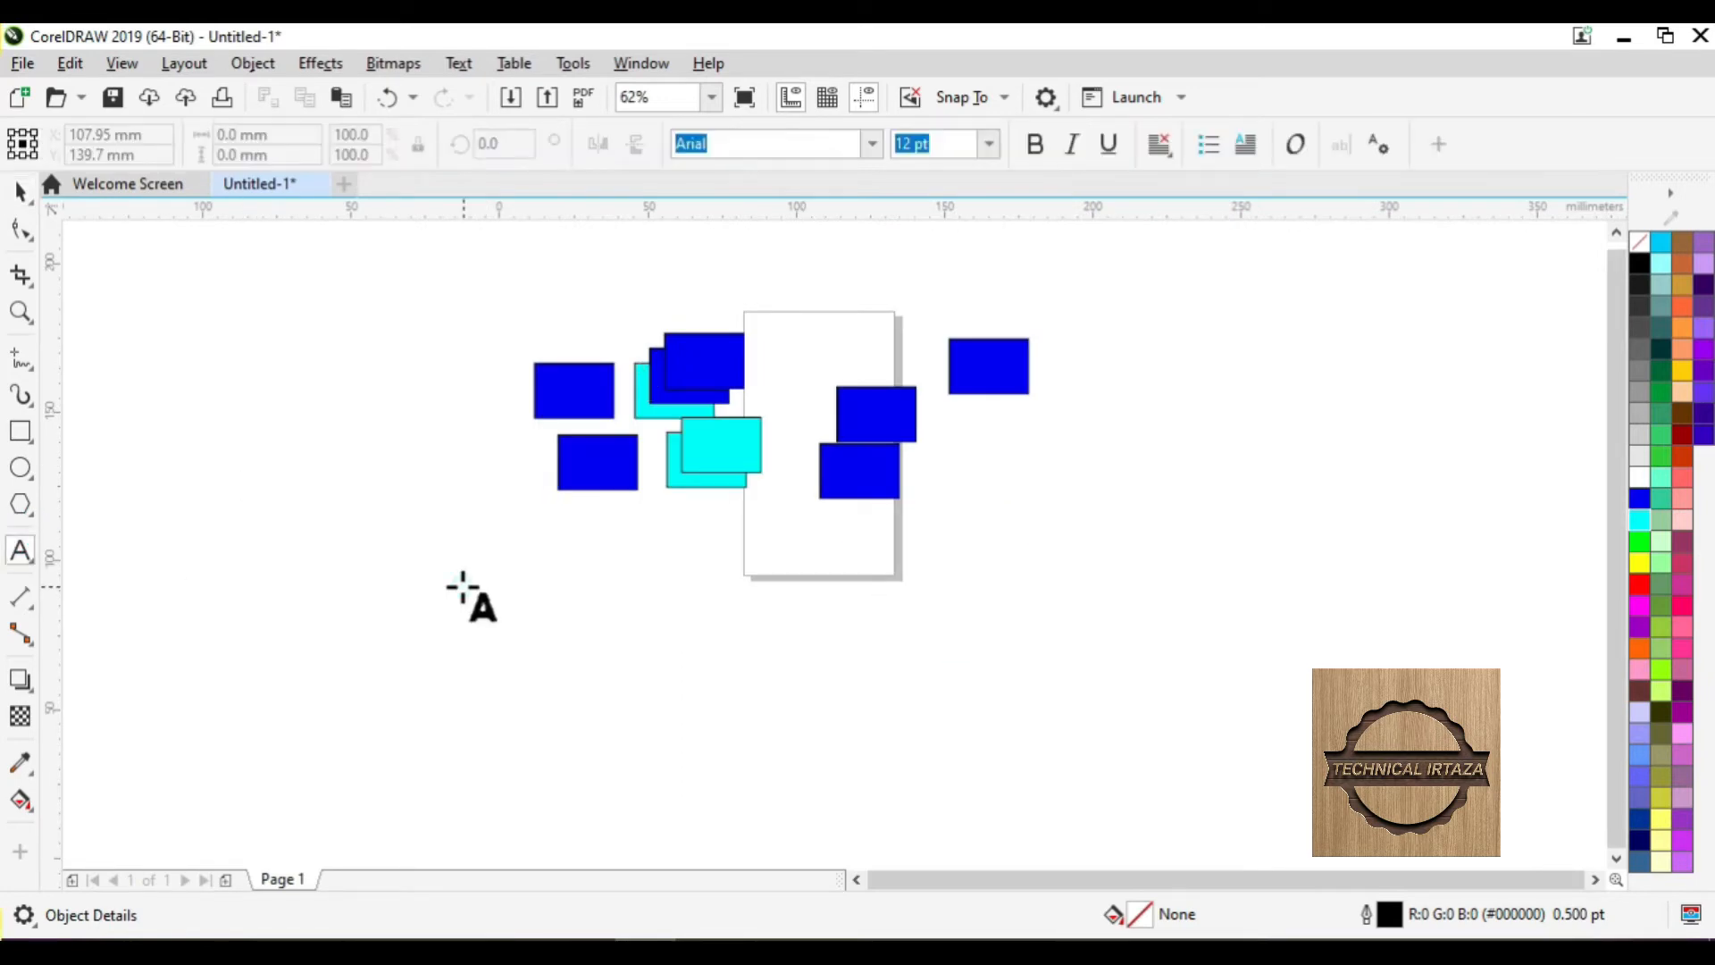
{"action": "left_click", "coordinate": [464, 587]}
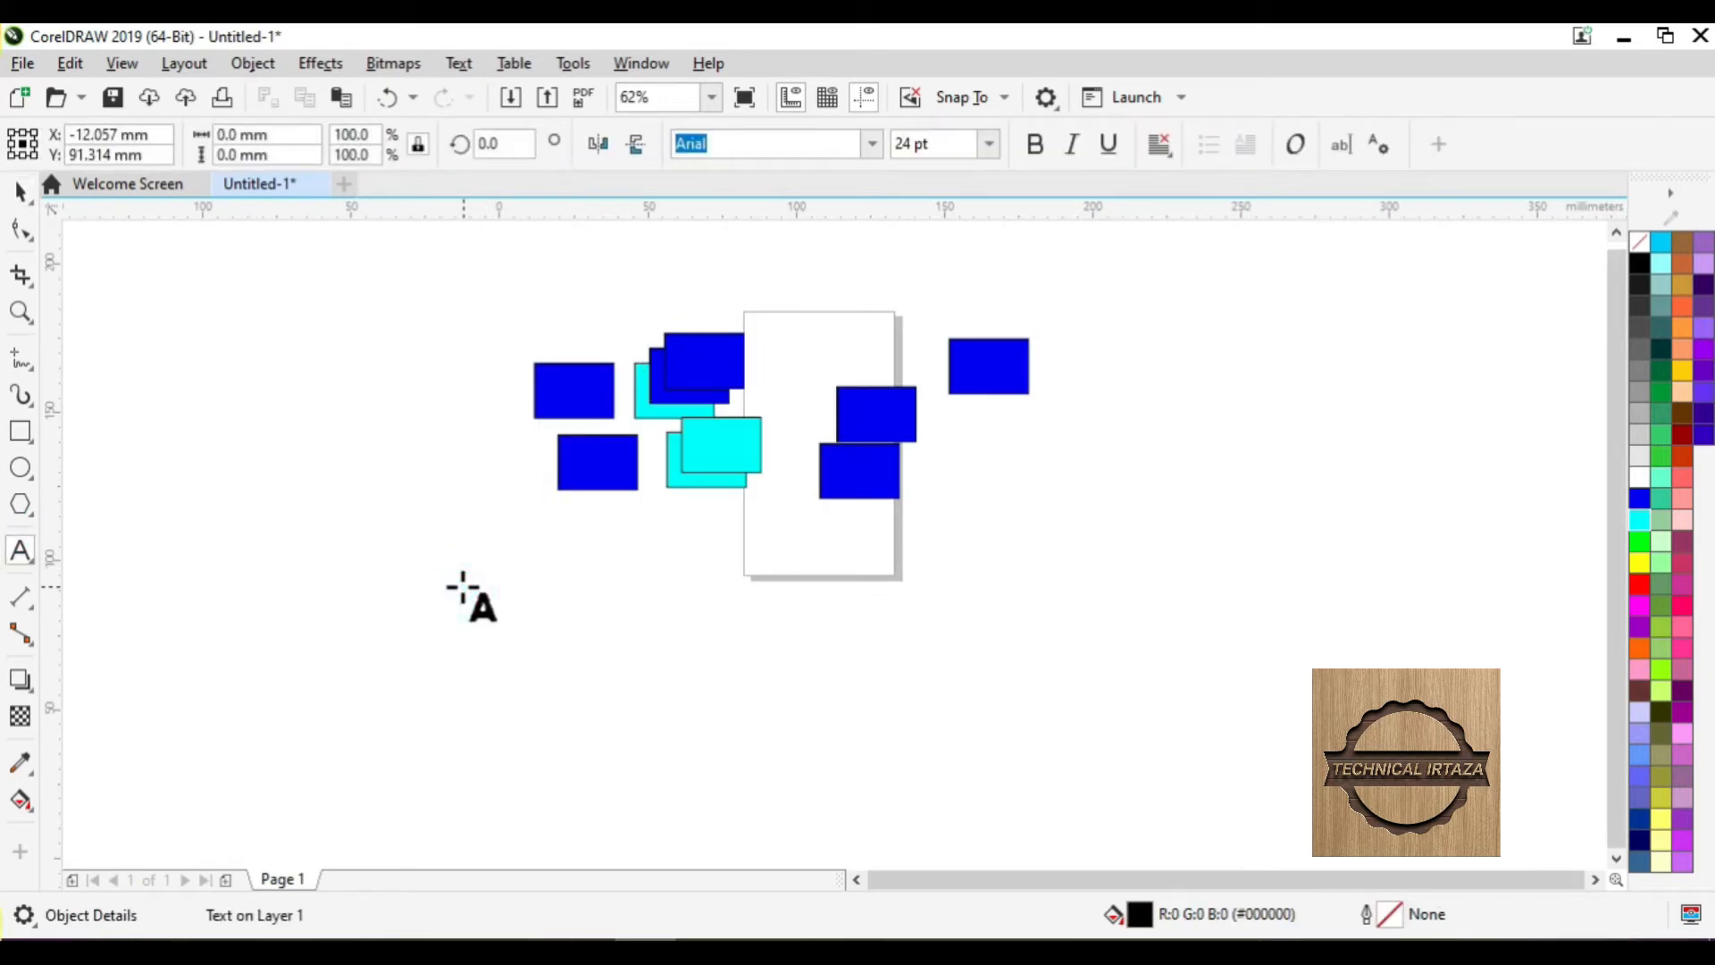
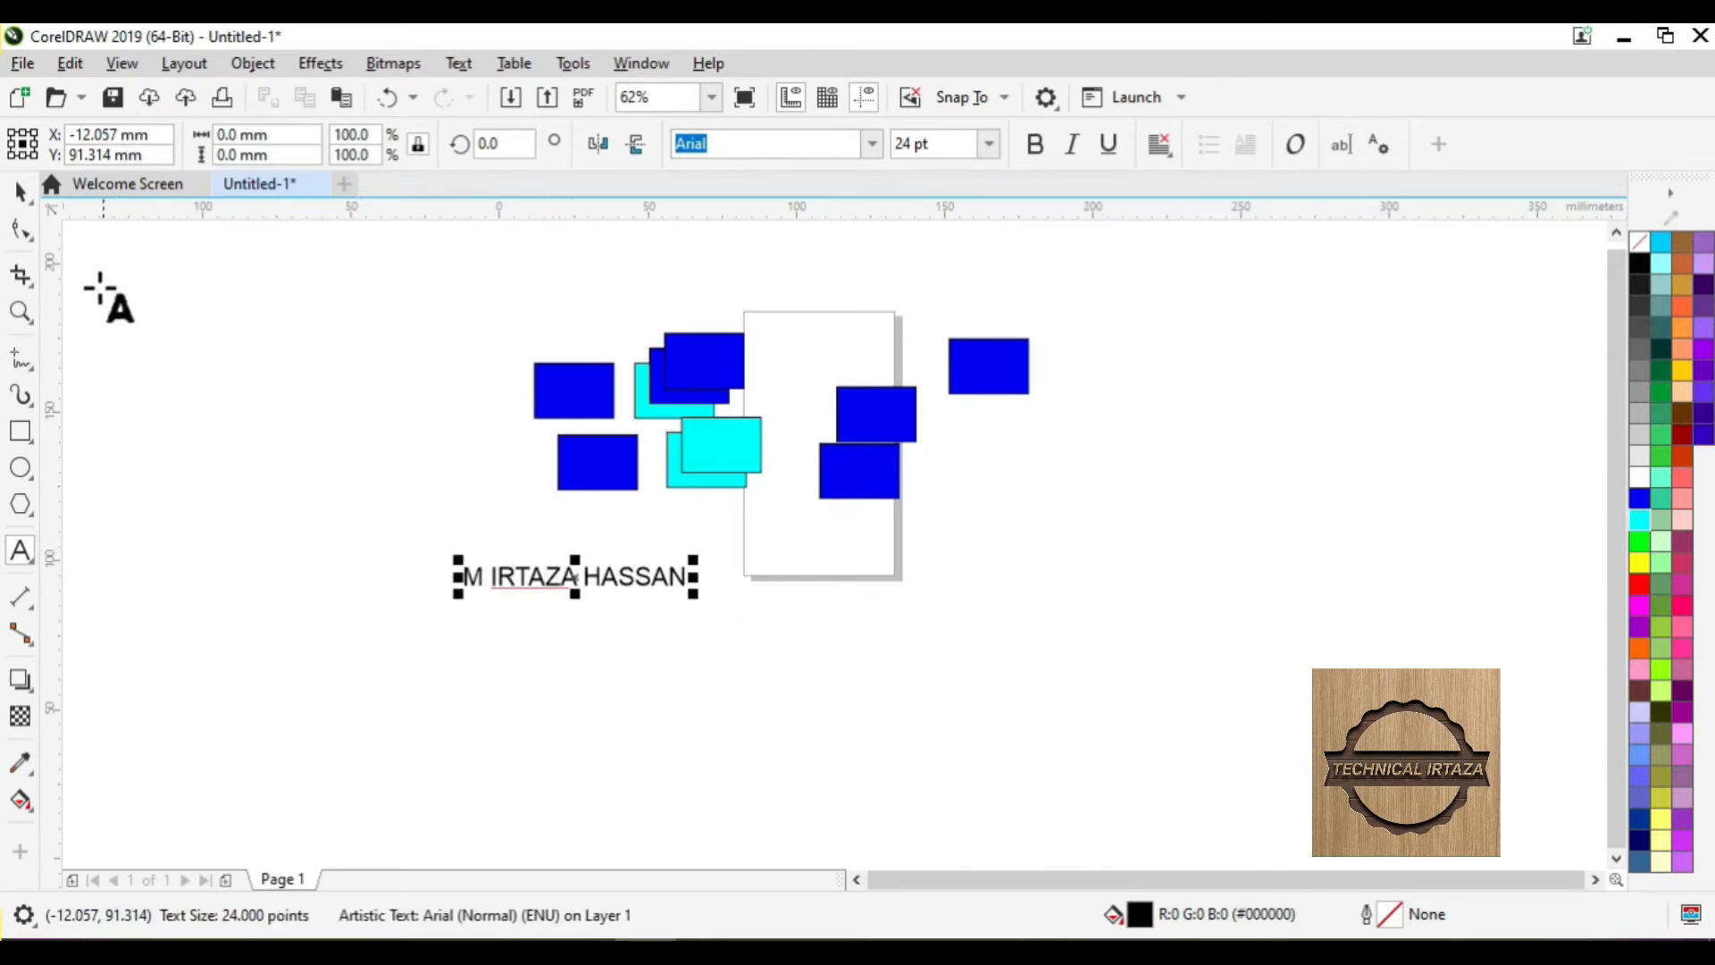
- Scale the name text from 24 pt up to about 37 pt
{"action": "left_click", "coordinate": [18, 190]}
{"action": "left_click_drag", "start_coordinate": [694, 594], "coordinate": [815, 674]}
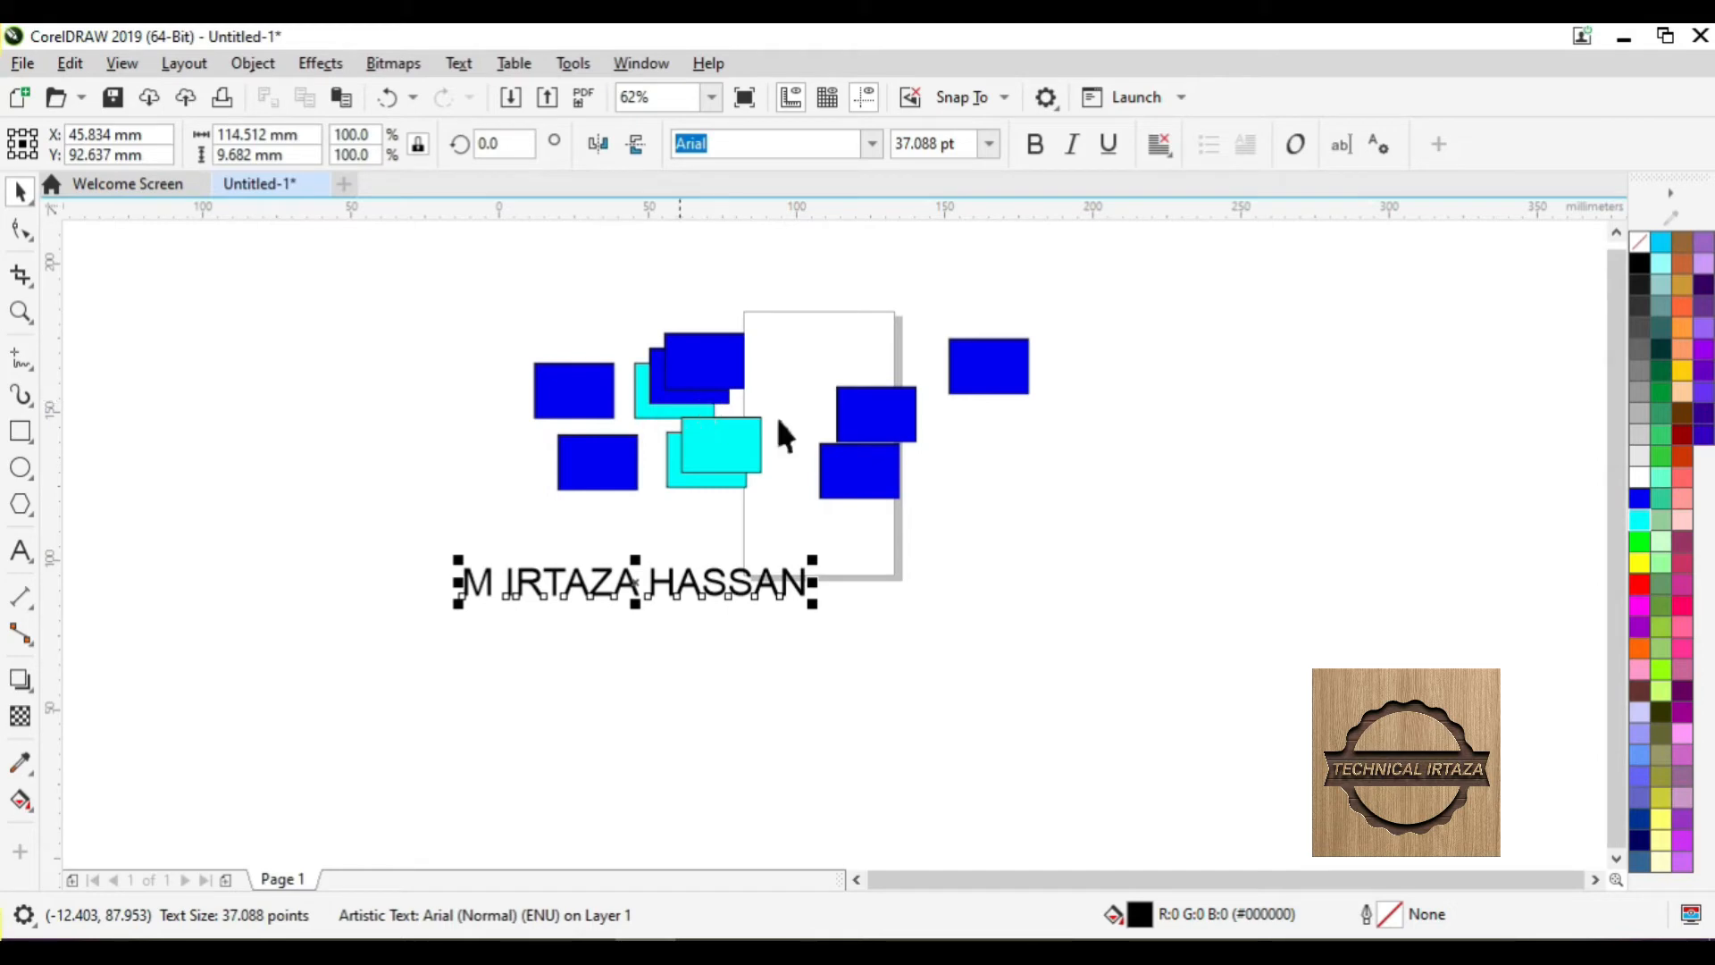
{"action": "left_click", "coordinate": [70, 63]}
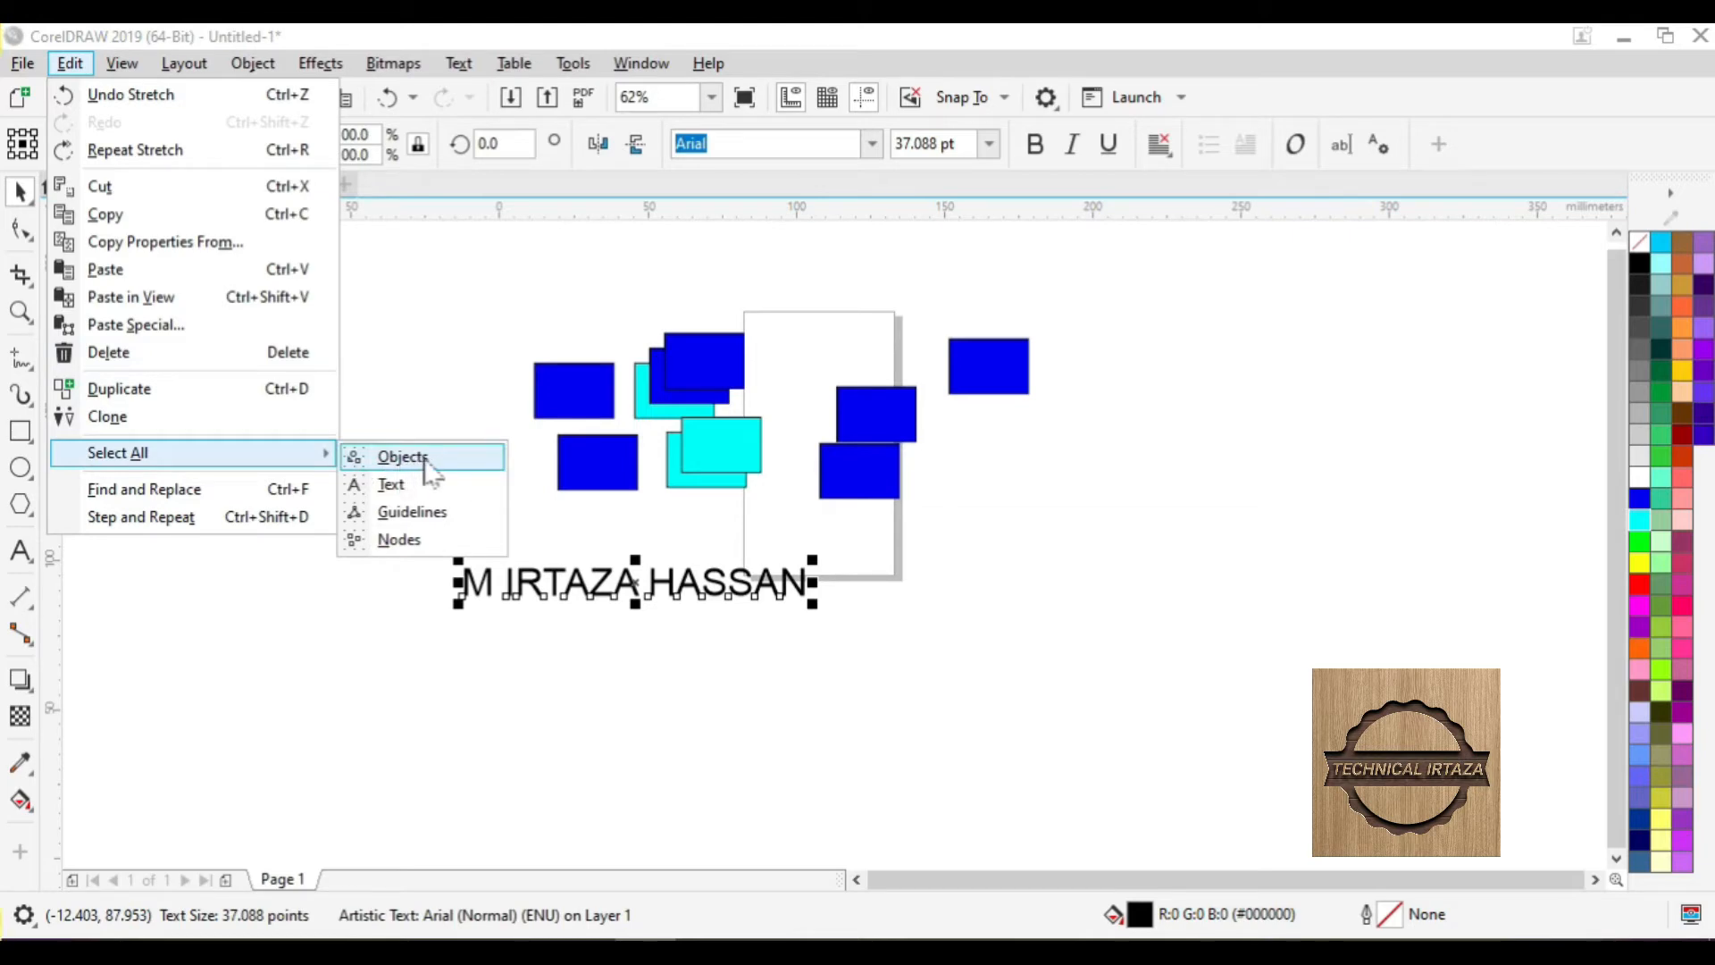
- Select all objects, nudge them slightly right, then select only the name text via Select All > Text
{"action": "left_click", "coordinate": [402, 457]}
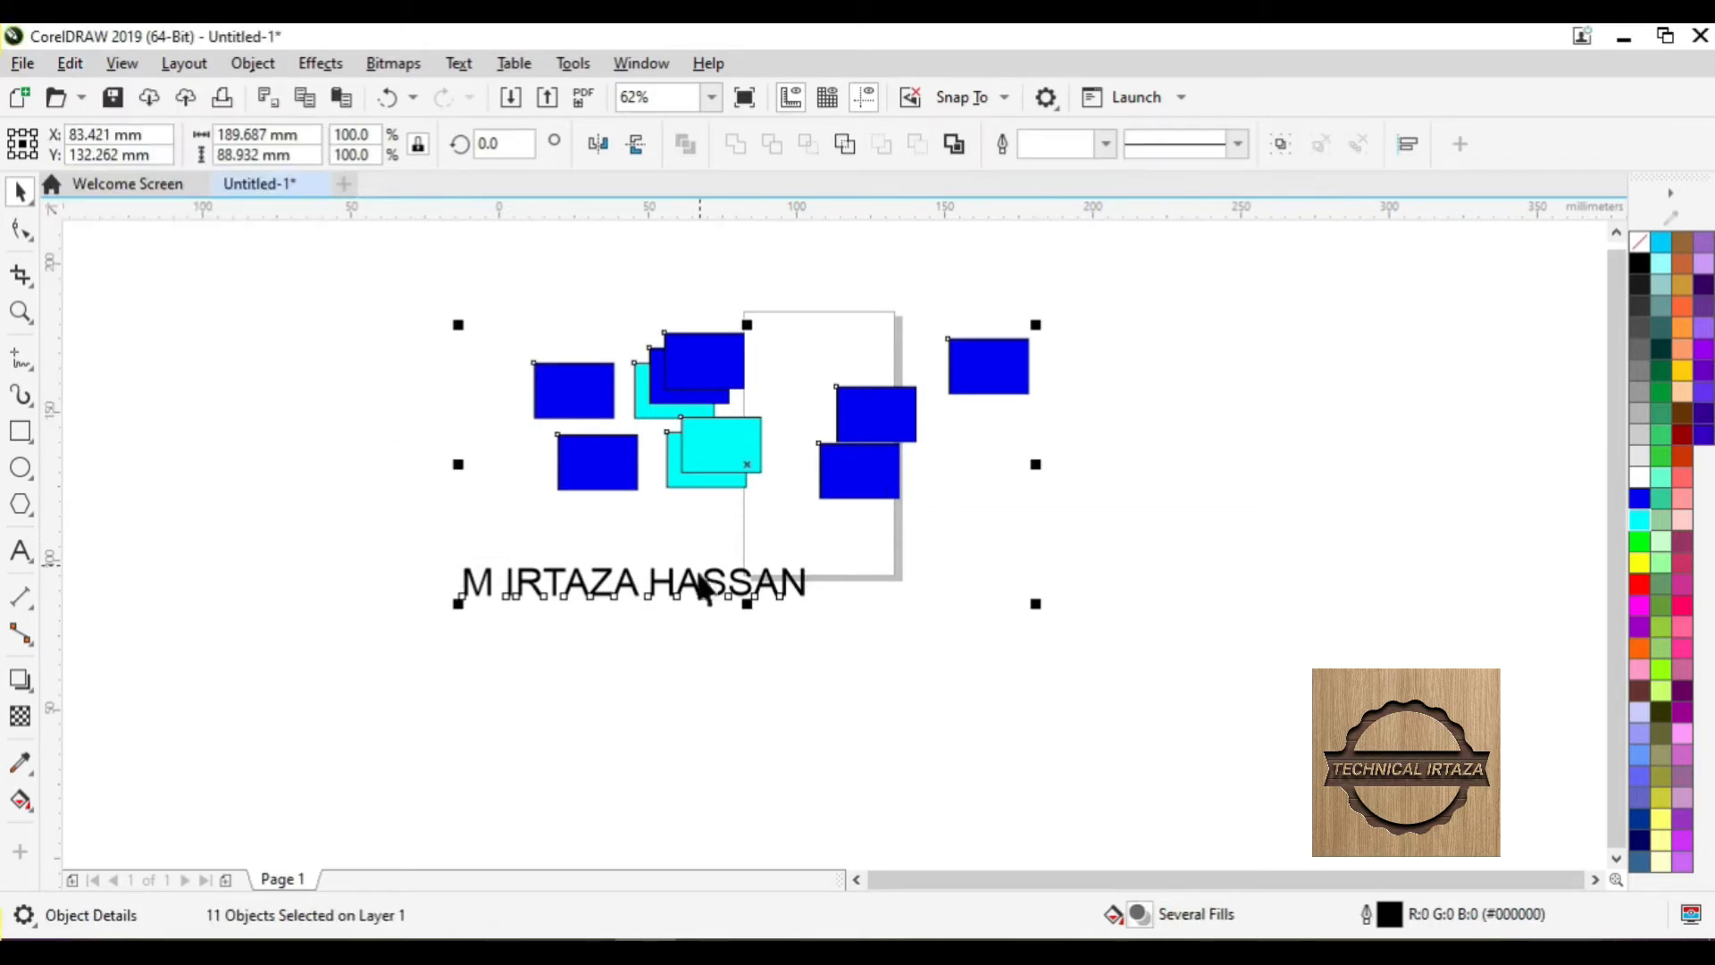
{"action": "left_click_drag", "start_coordinate": [747, 468], "coordinate": [784, 473]}
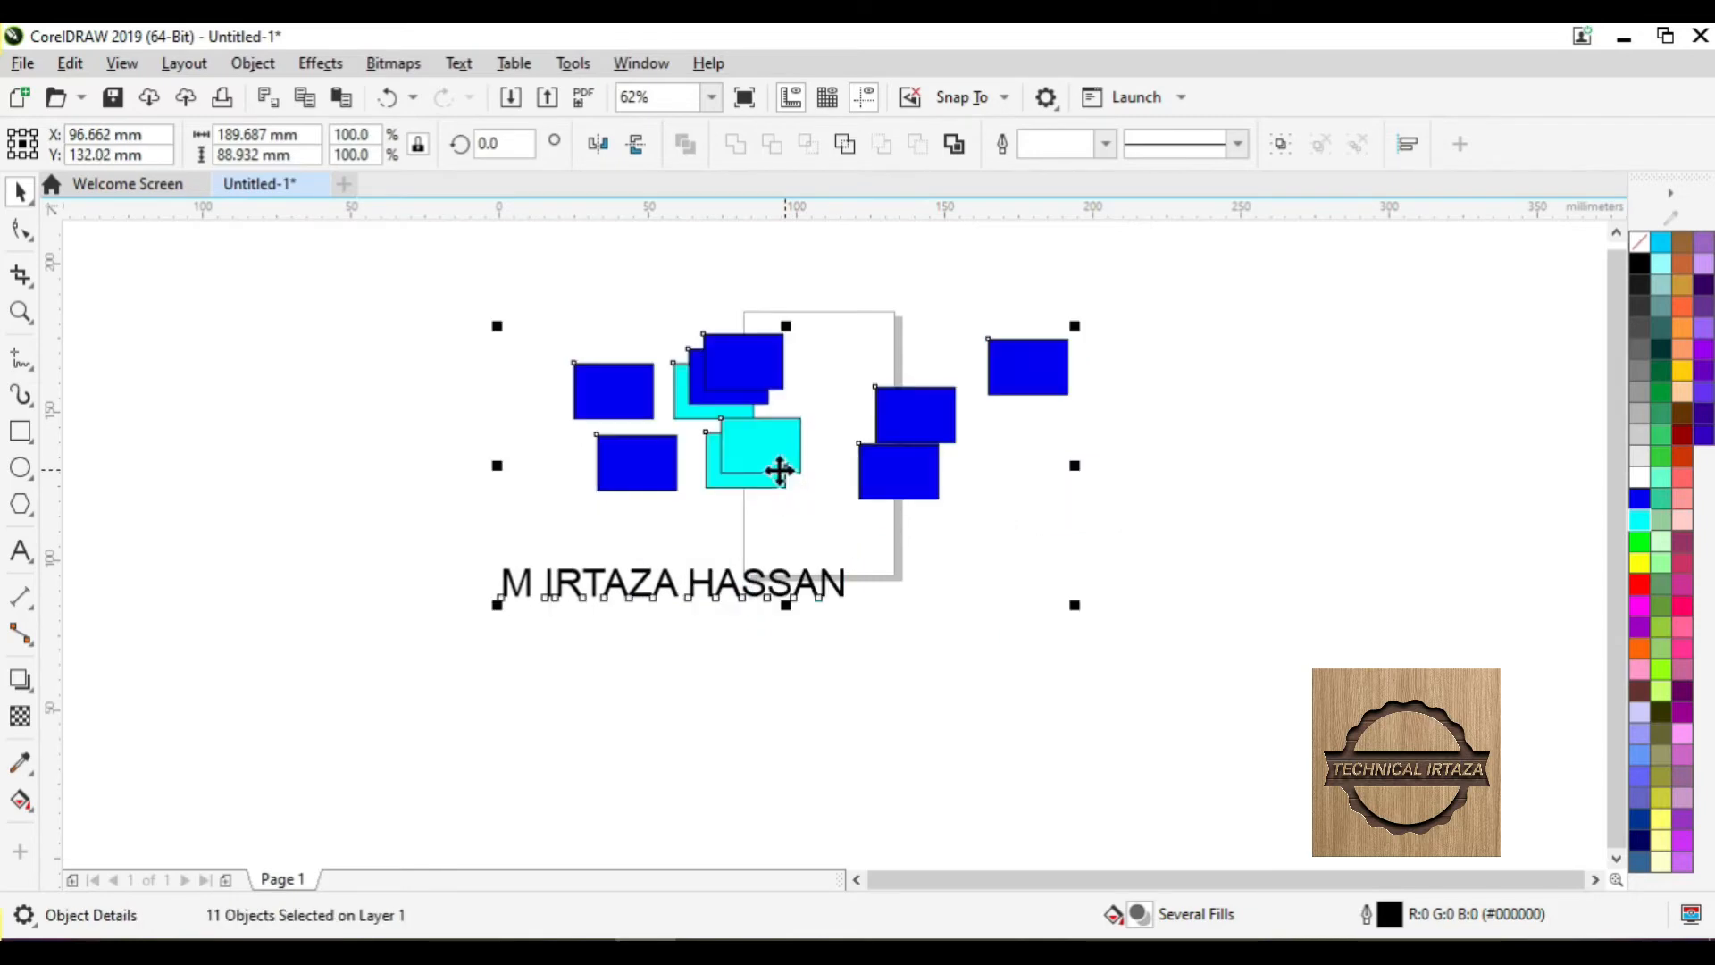
{"action": "left_click", "coordinate": [241, 296]}
{"action": "left_click", "coordinate": [70, 62]}
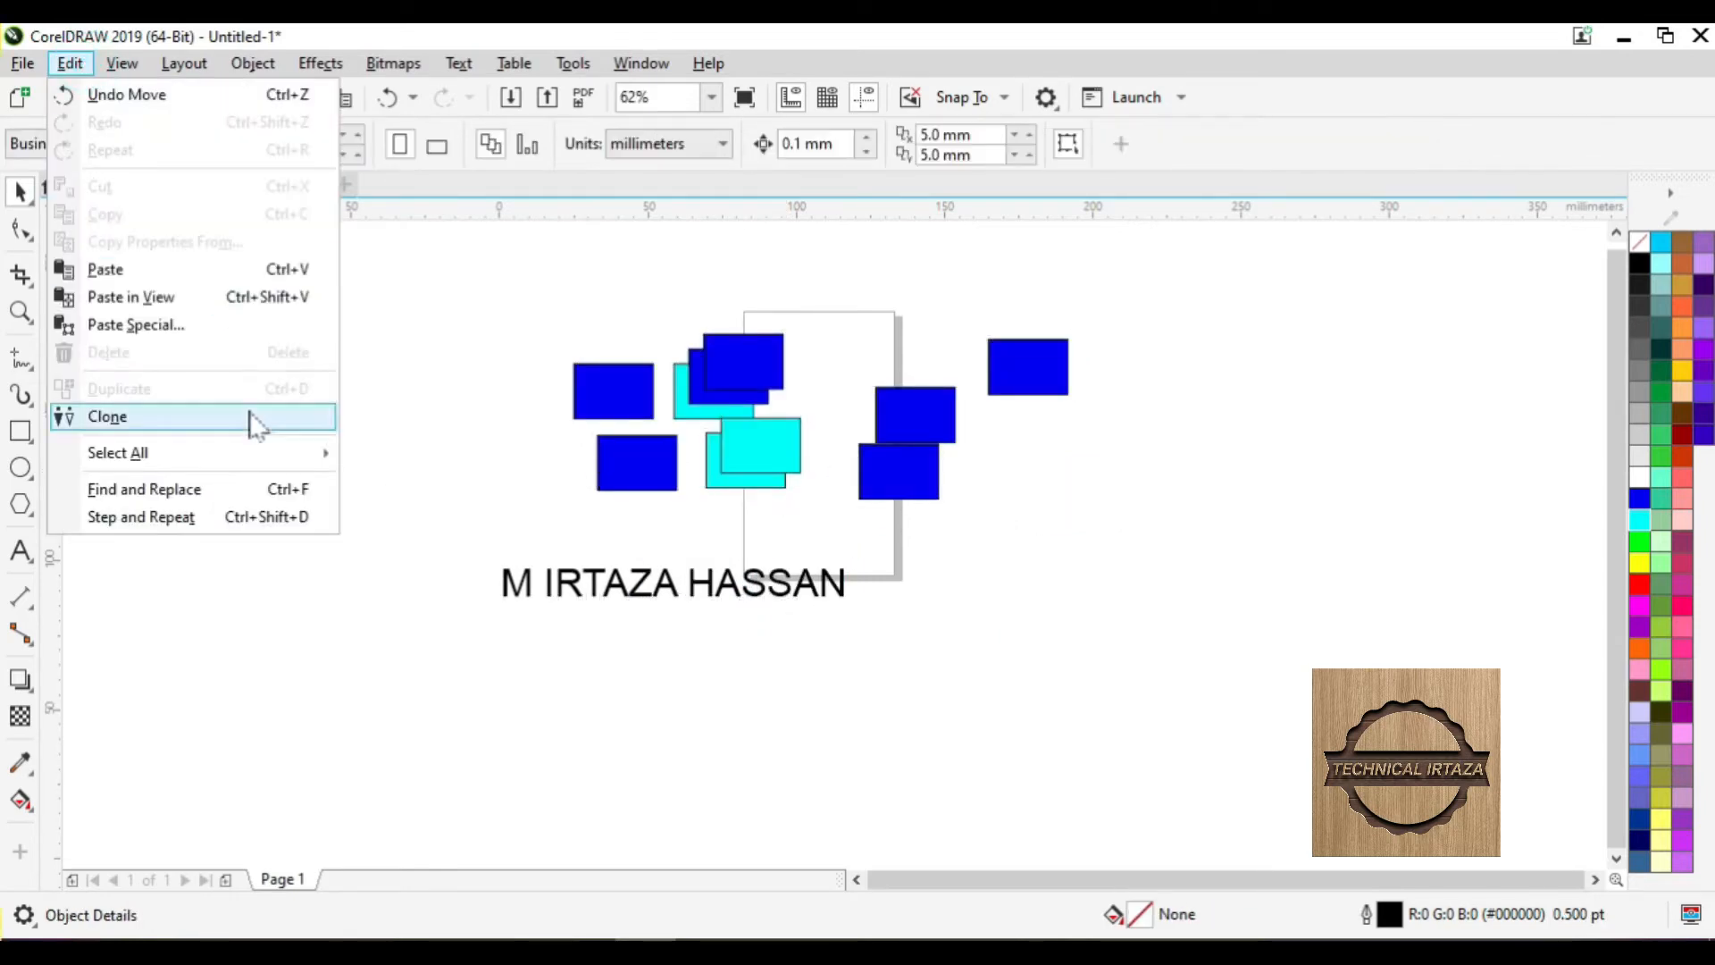
{"action": "mouse_move", "coordinate": [297, 469]}
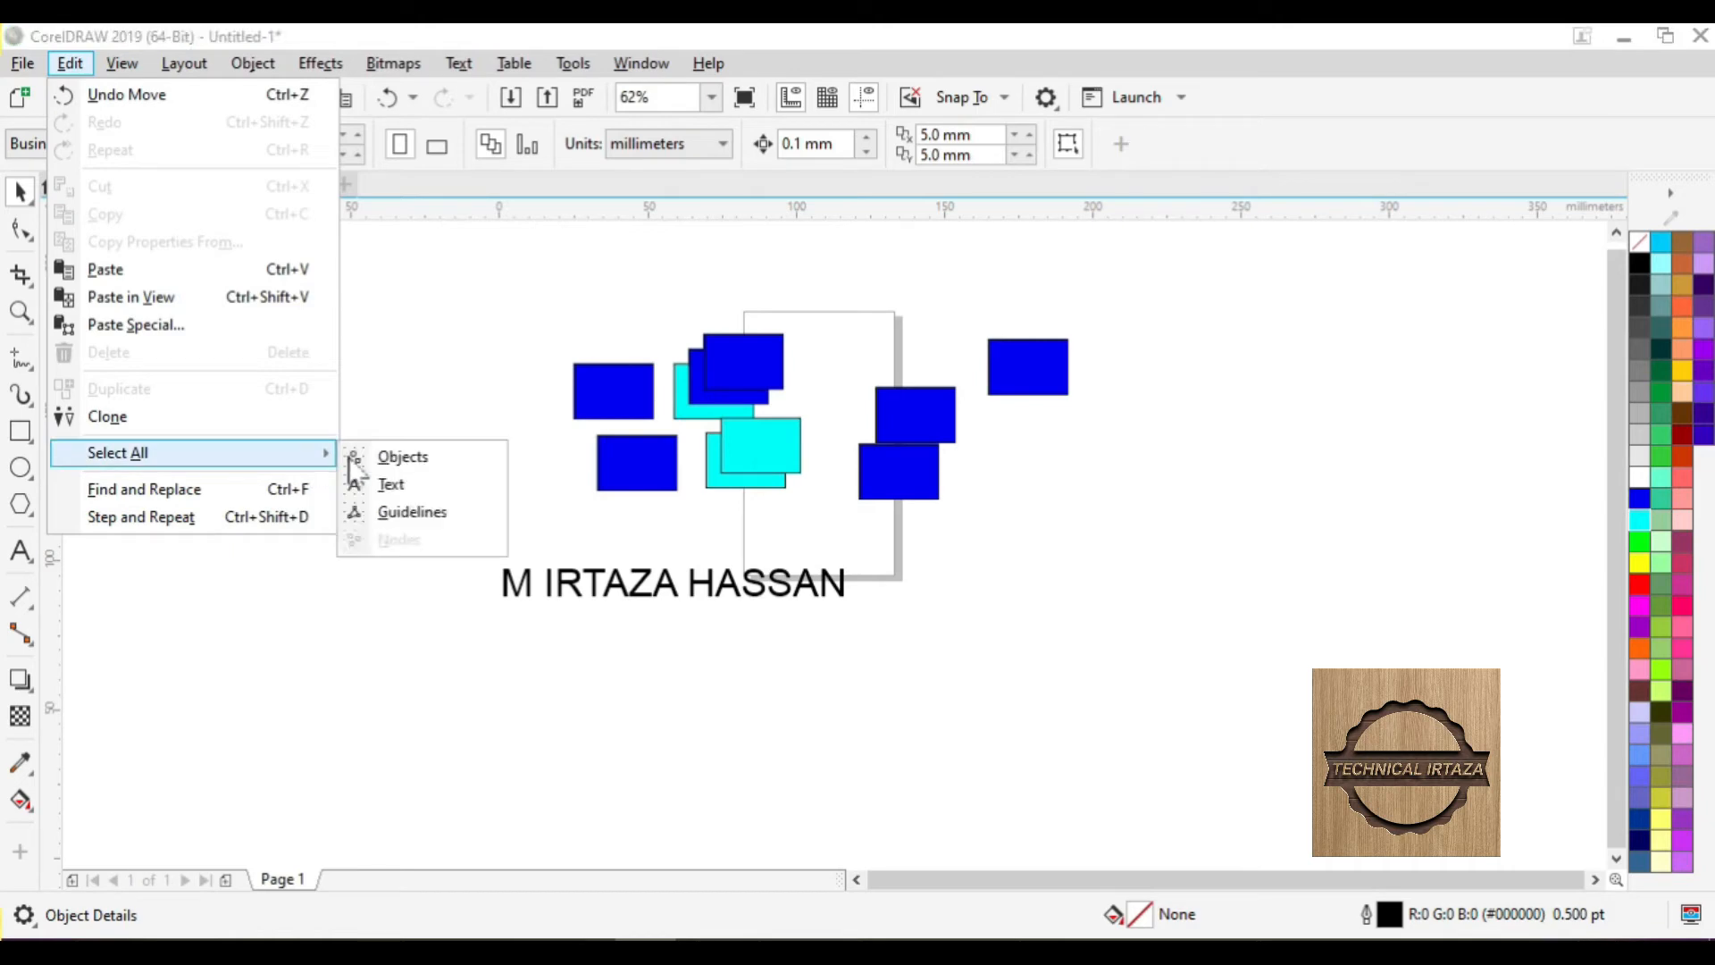
{"action": "left_click", "coordinate": [391, 485]}
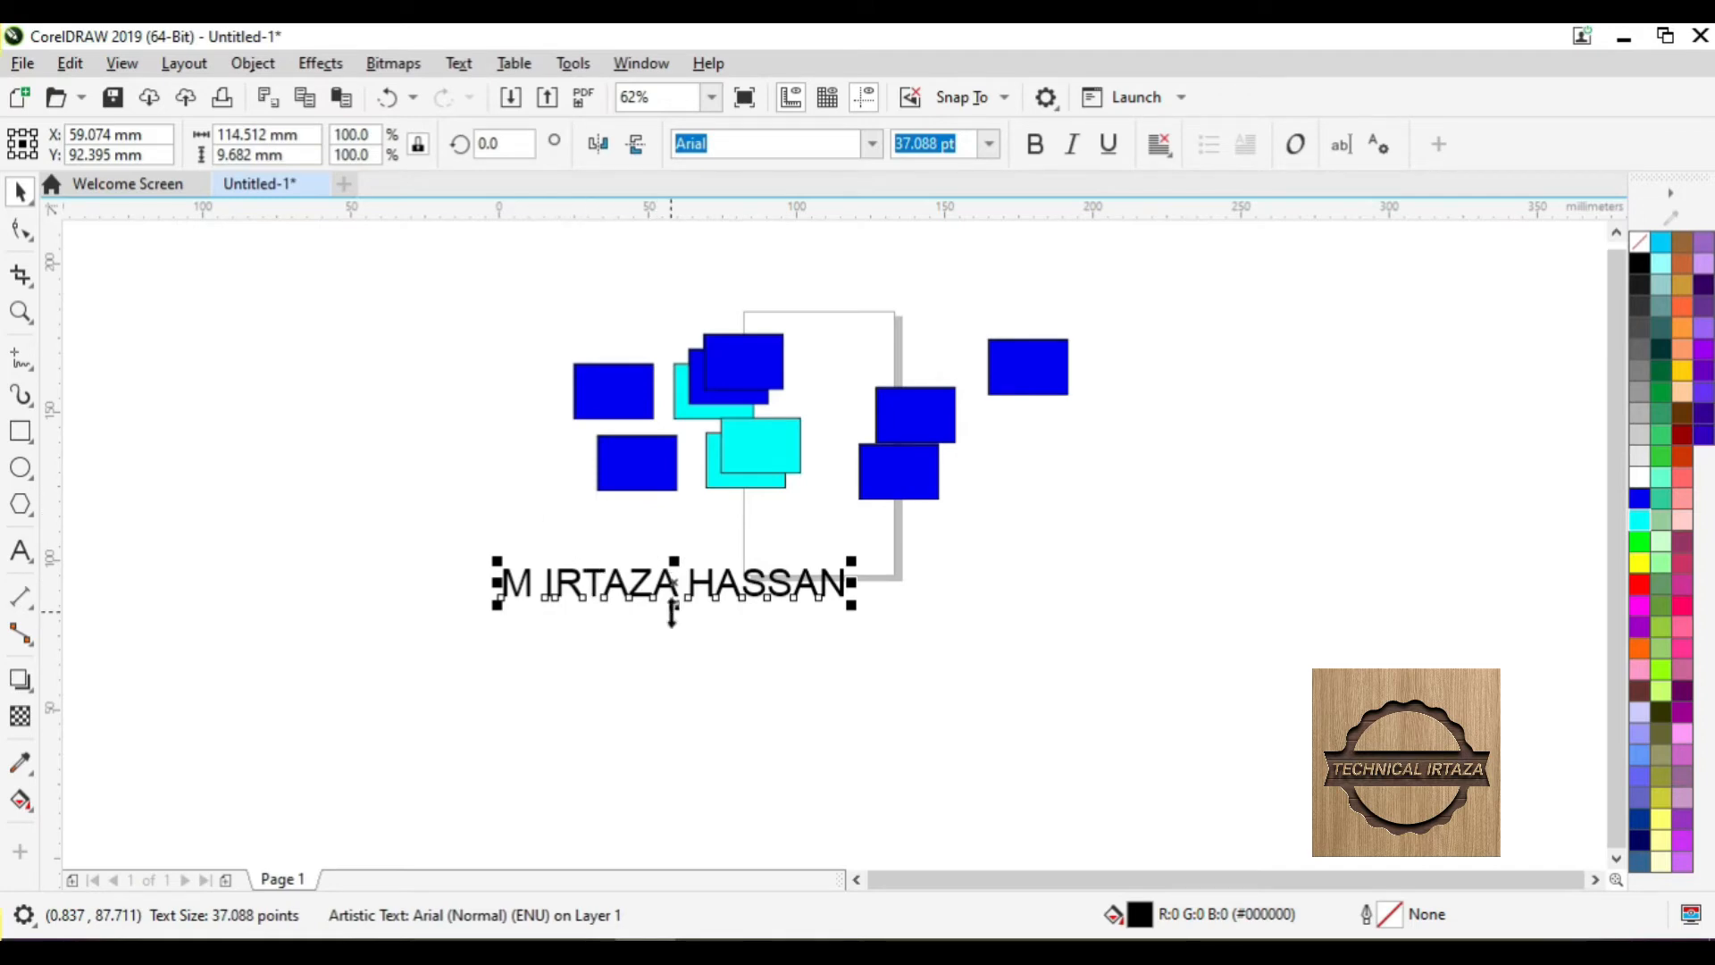
- Drop two copies of the name text to the right, one below the other
{"action": "left_click", "coordinate": [777, 593]}
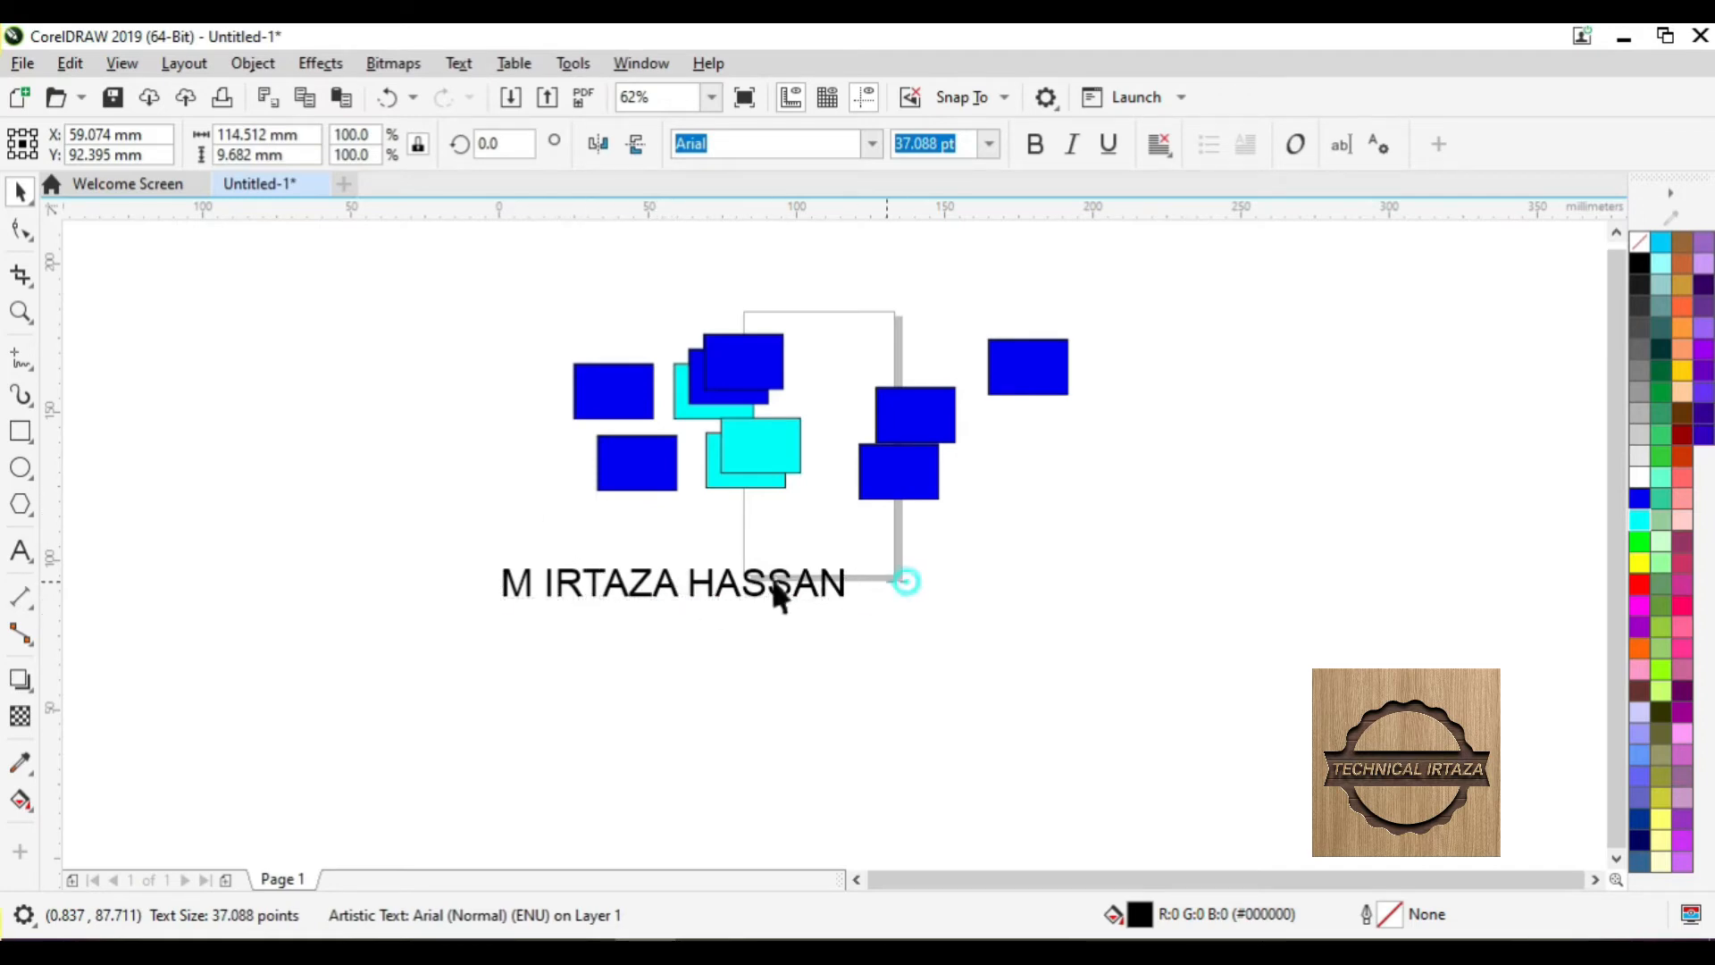
{"action": "left_click", "coordinate": [661, 583]}
{"action": "left_click_drag", "start_coordinate": [929, 634], "coordinate": [1191, 587]}
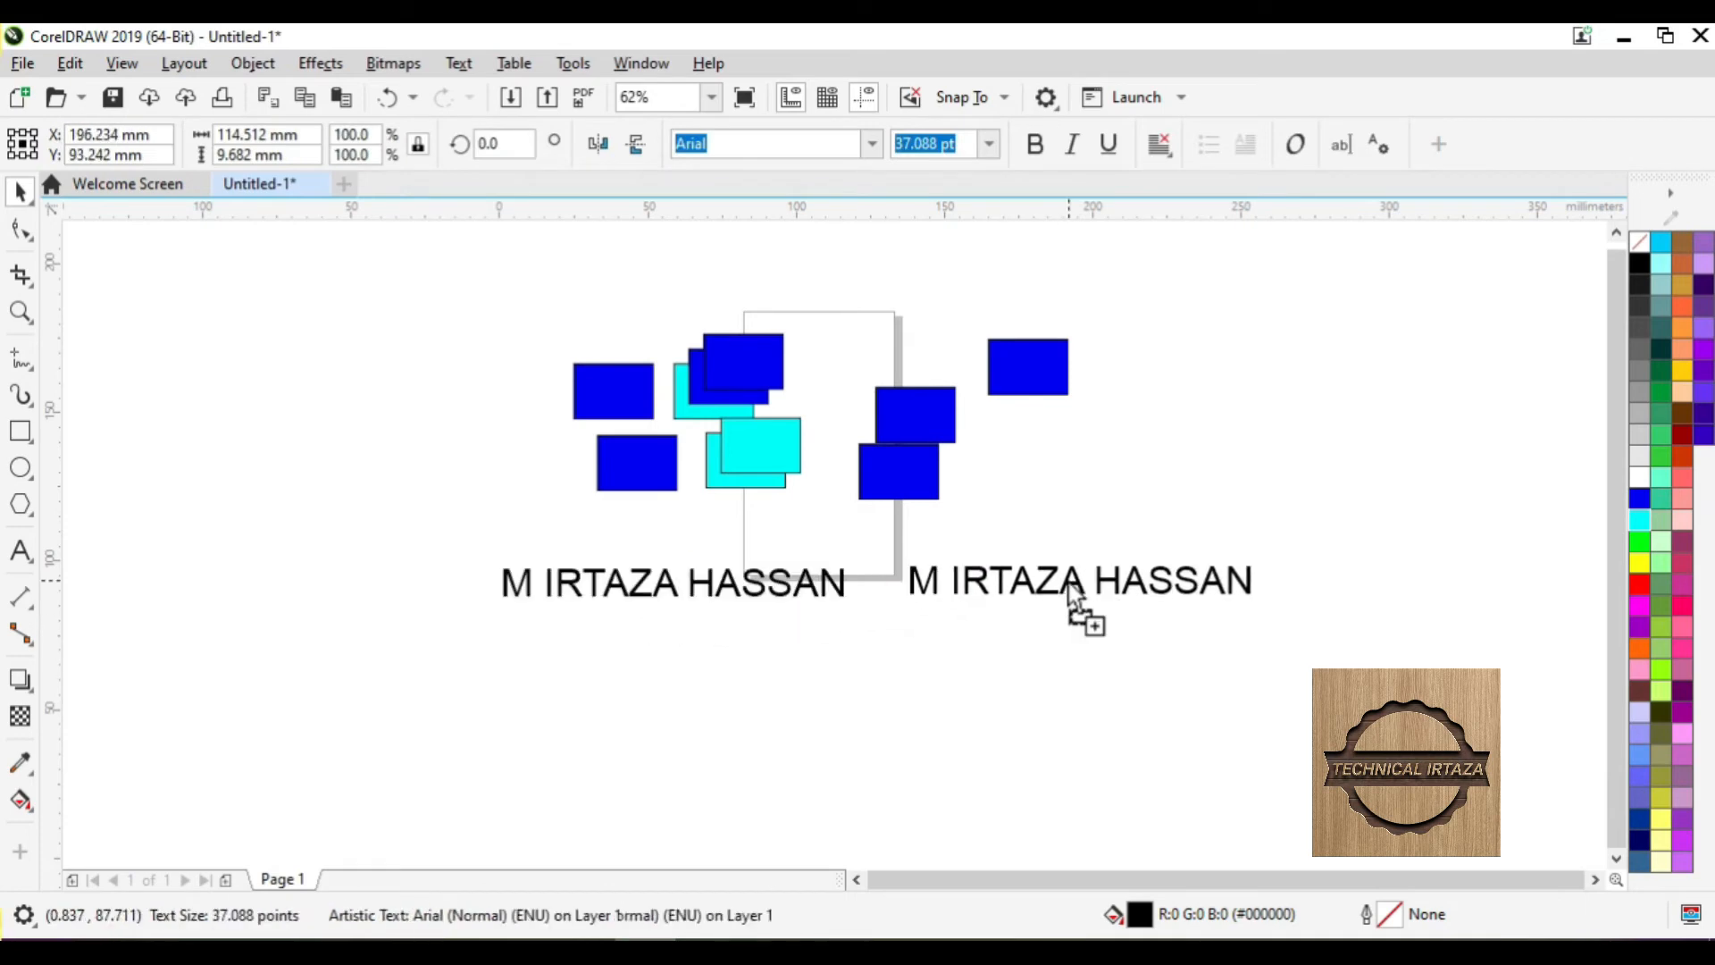
{"action": "double_click", "coordinate": [1069, 596]}
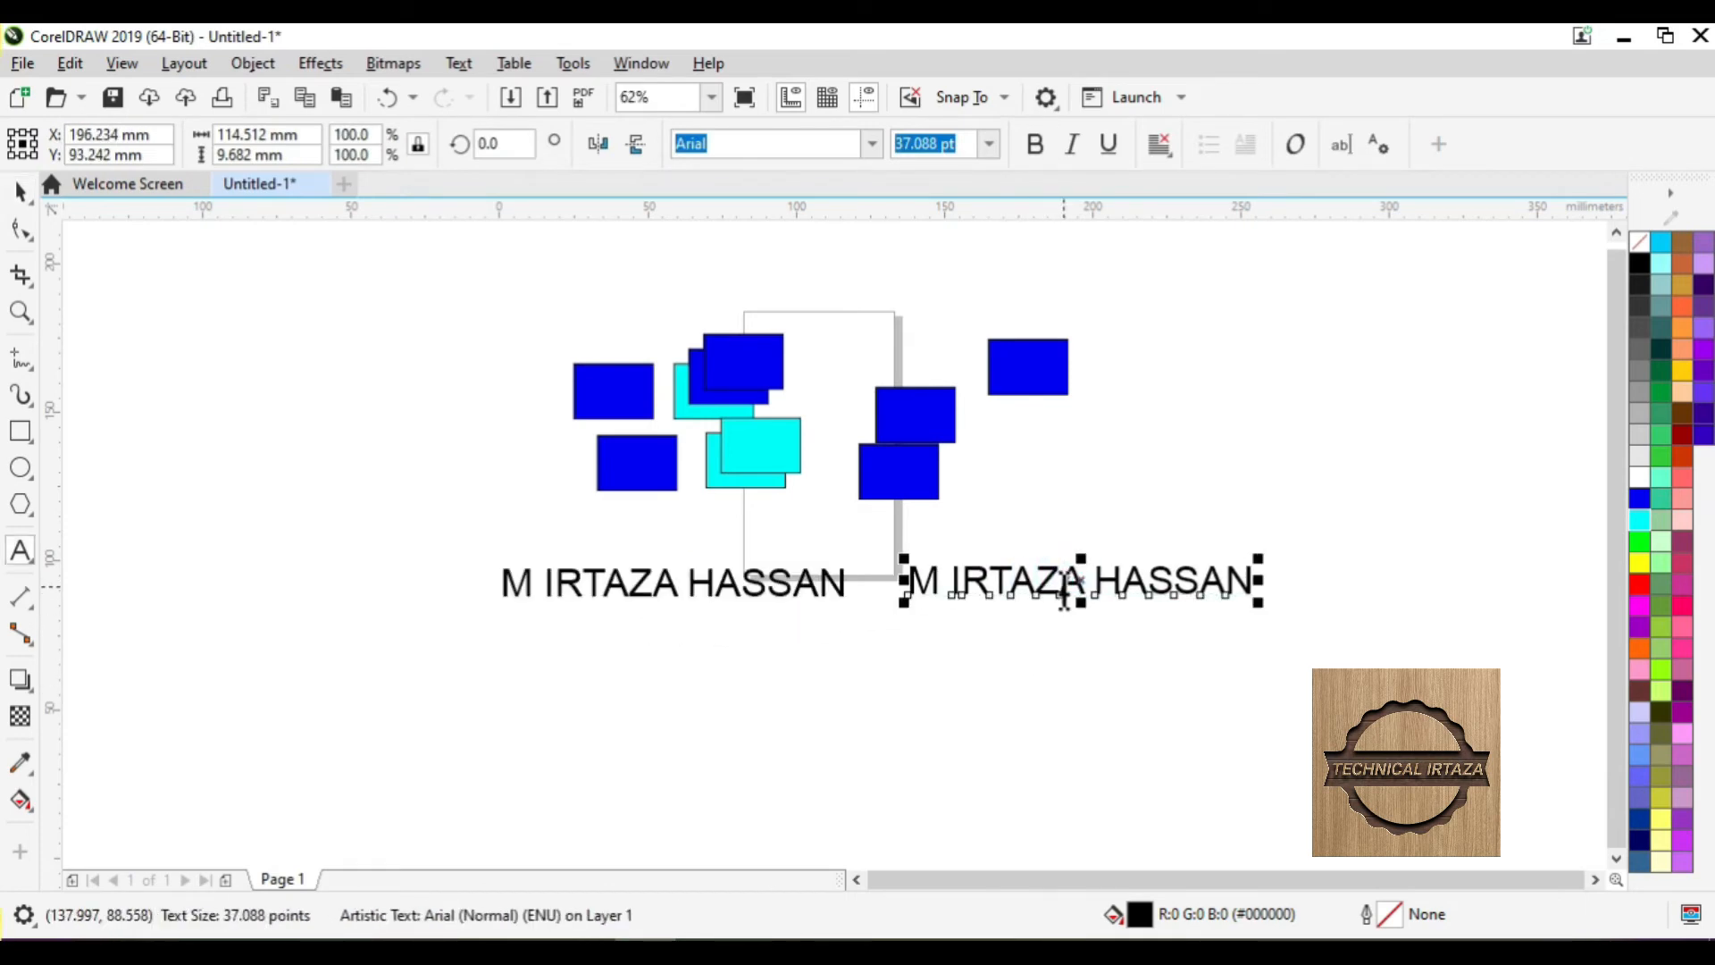
{"action": "mouse_move", "coordinate": [1082, 582]}
{"action": "left_mouse_down"}
{"action": "mouse_move", "coordinate": [1090, 677]}
{"action": "mouse_move", "coordinate": [1086, 600]}
{"action": "left_mouse_up"}
{"action": "right_click", "coordinate": [1092, 678]}
{"action": "key", "text": "Escape"}
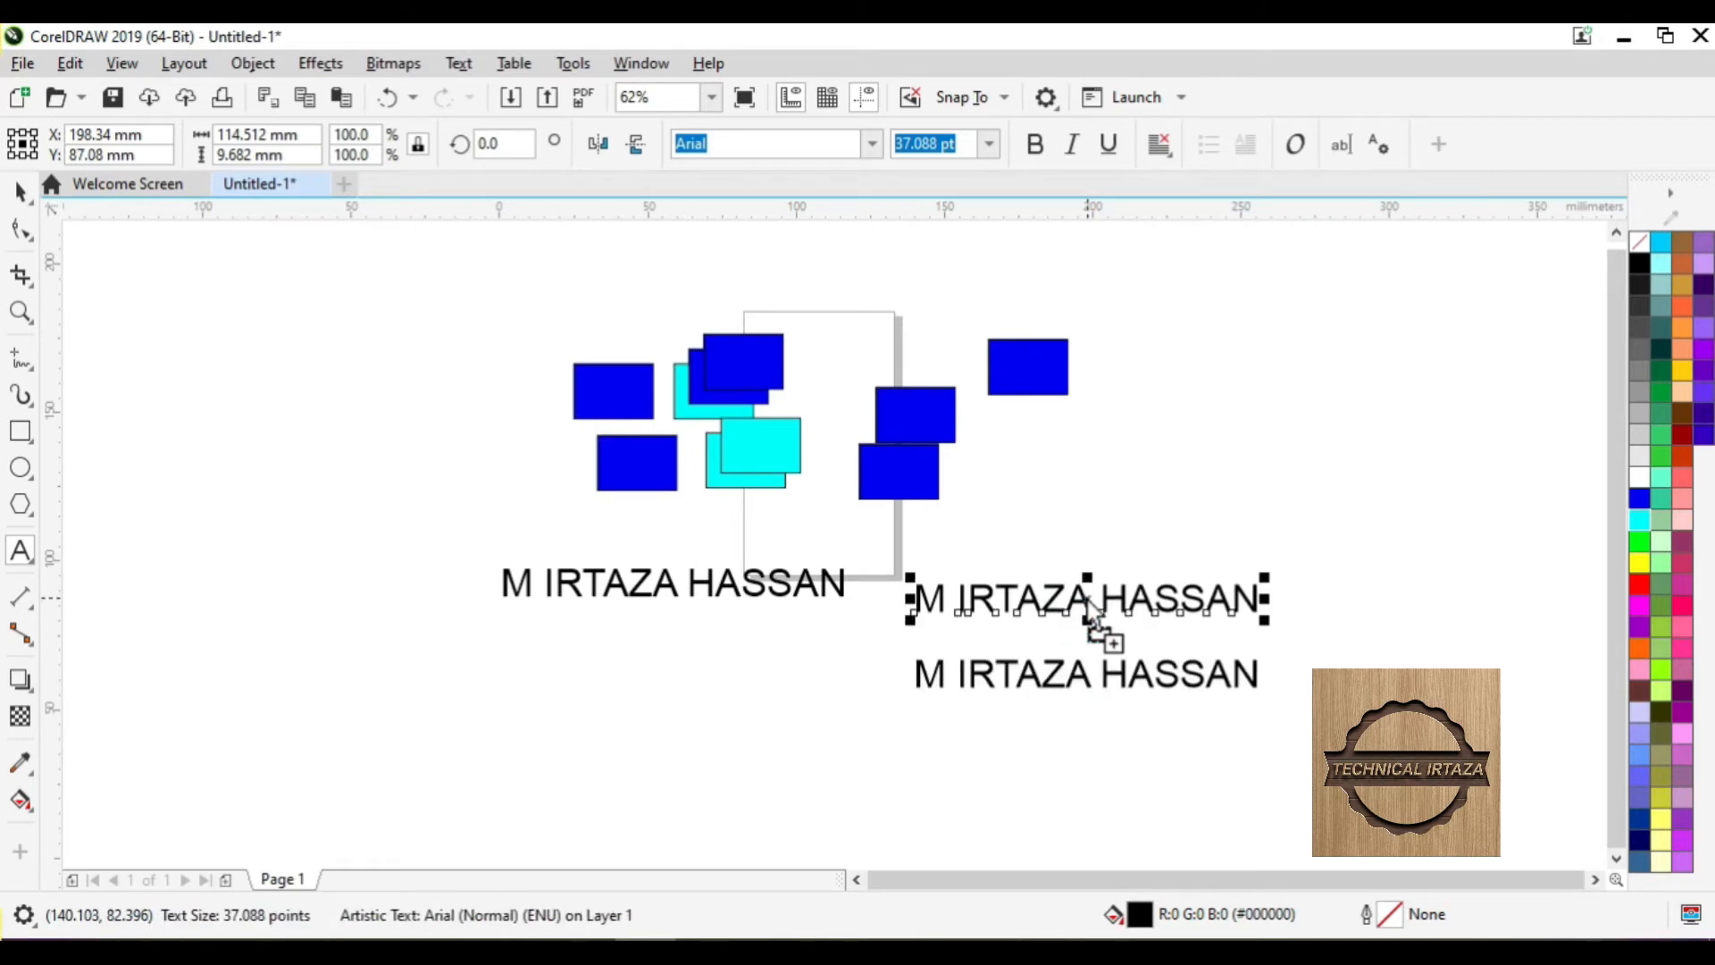
{"action": "left_click", "coordinate": [20, 191]}
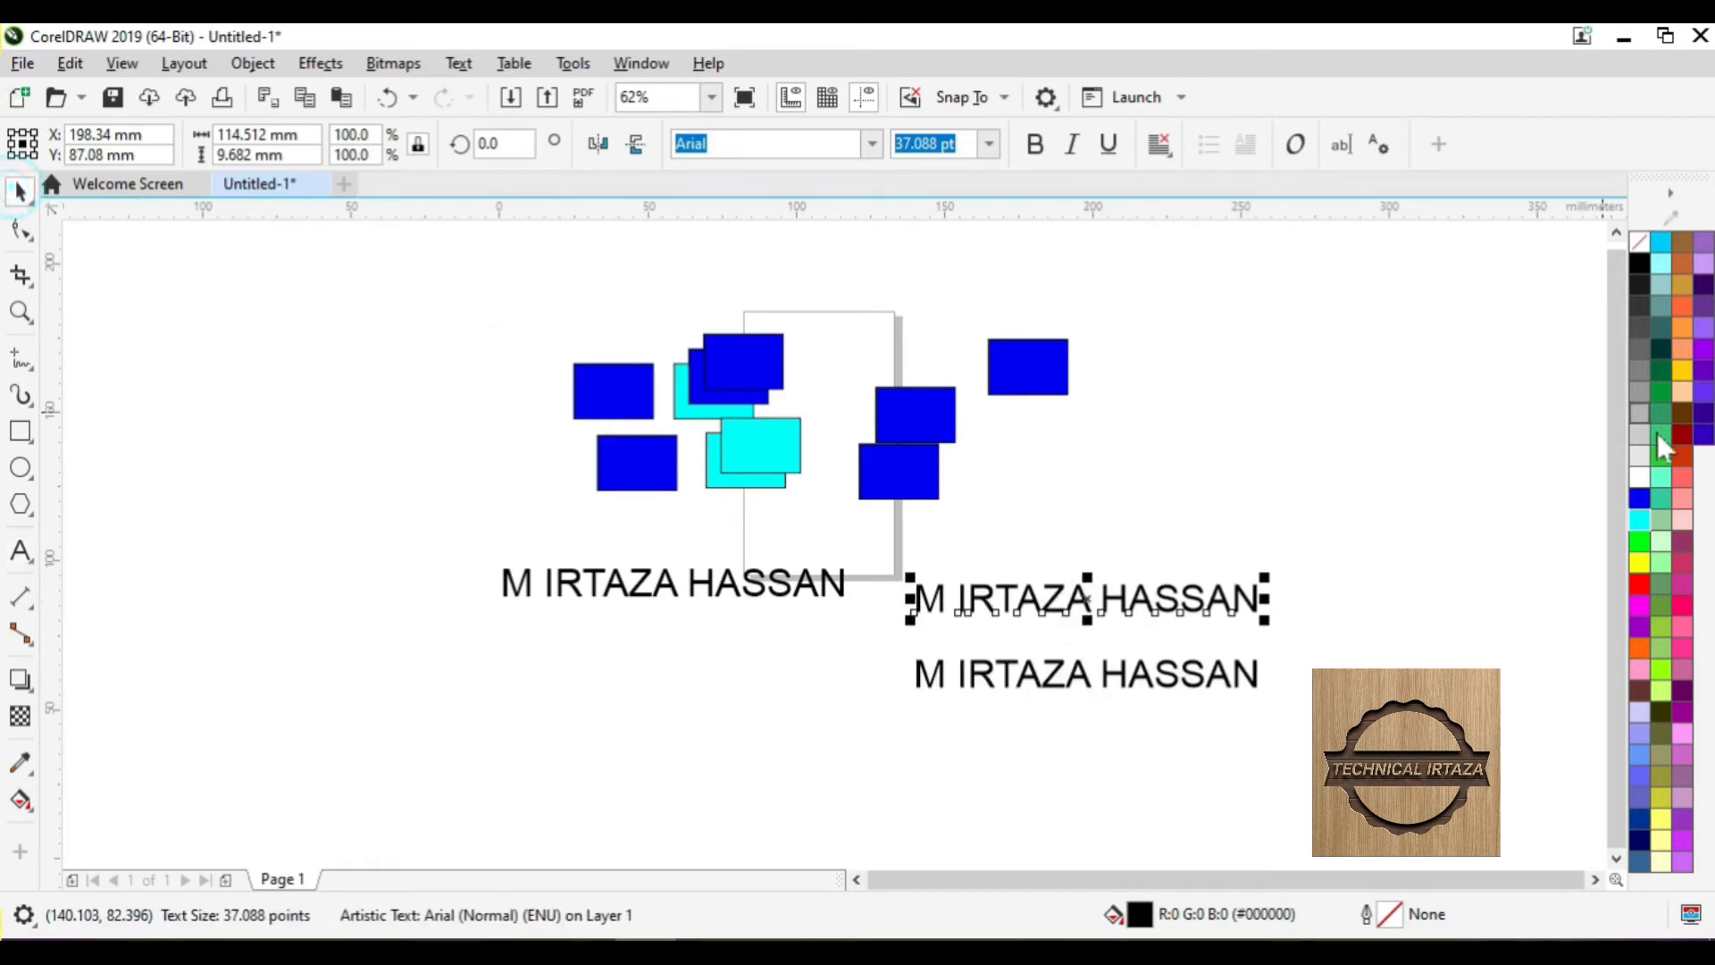
- Colour the upper copy blue and the lower copy red
{"action": "left_click", "coordinate": [1640, 497]}
{"action": "left_click", "coordinate": [1224, 668]}
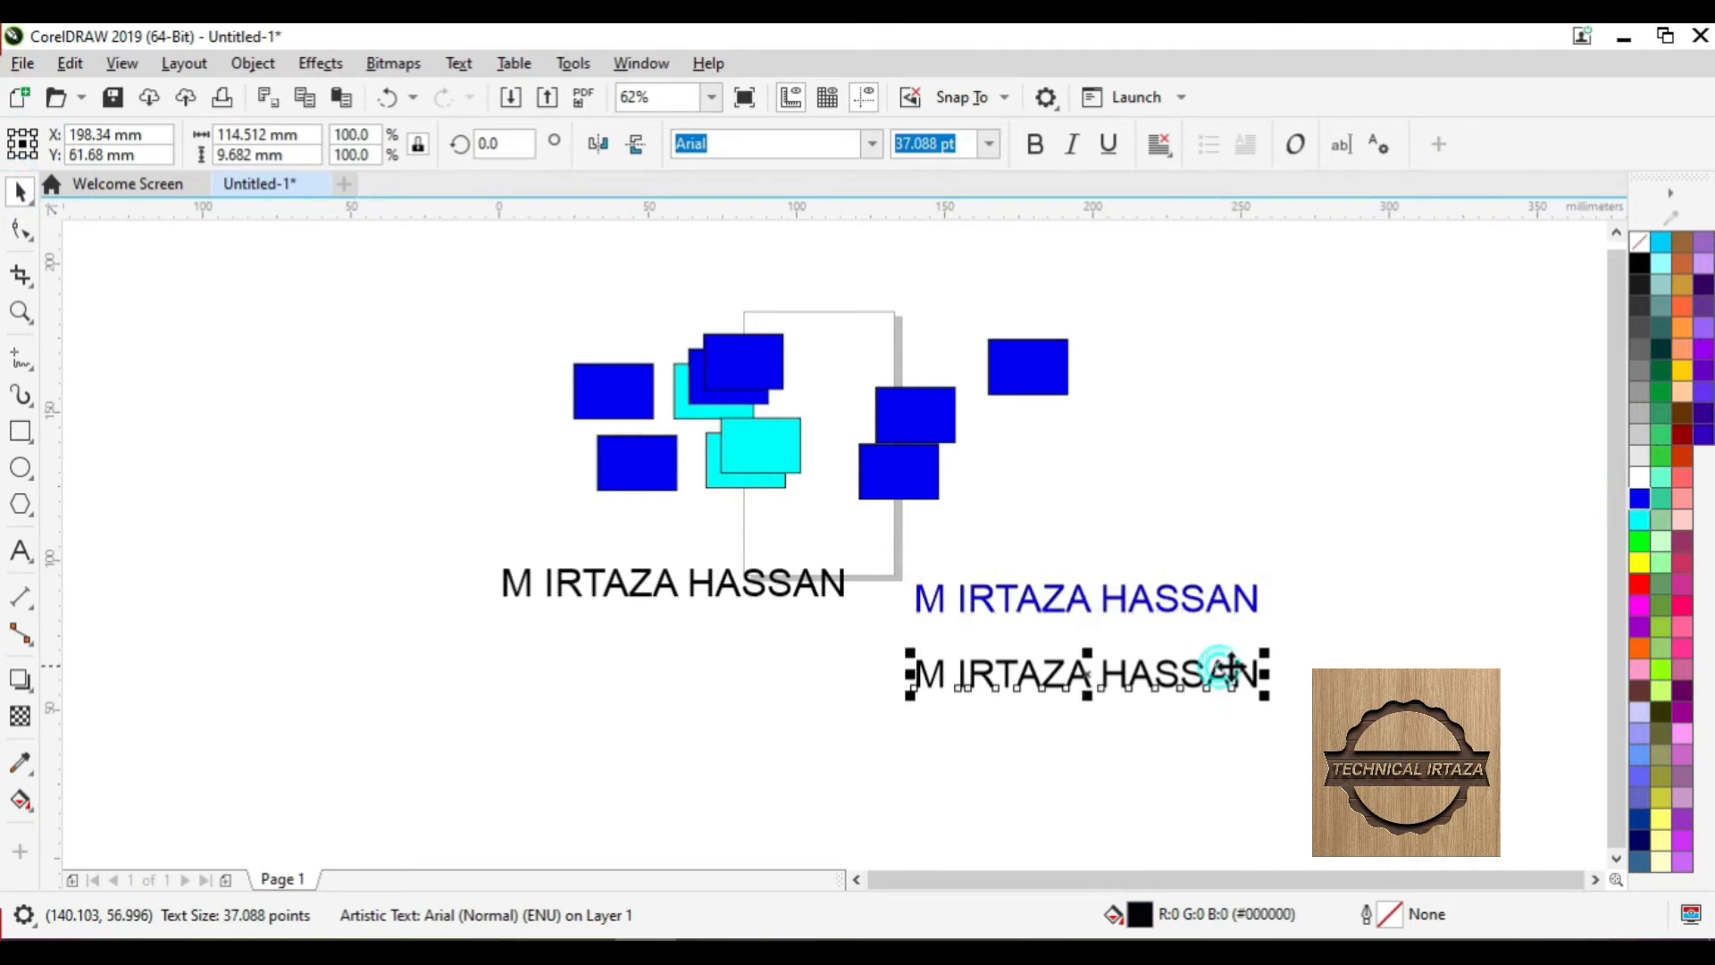
{"action": "left_click", "coordinate": [1636, 562]}
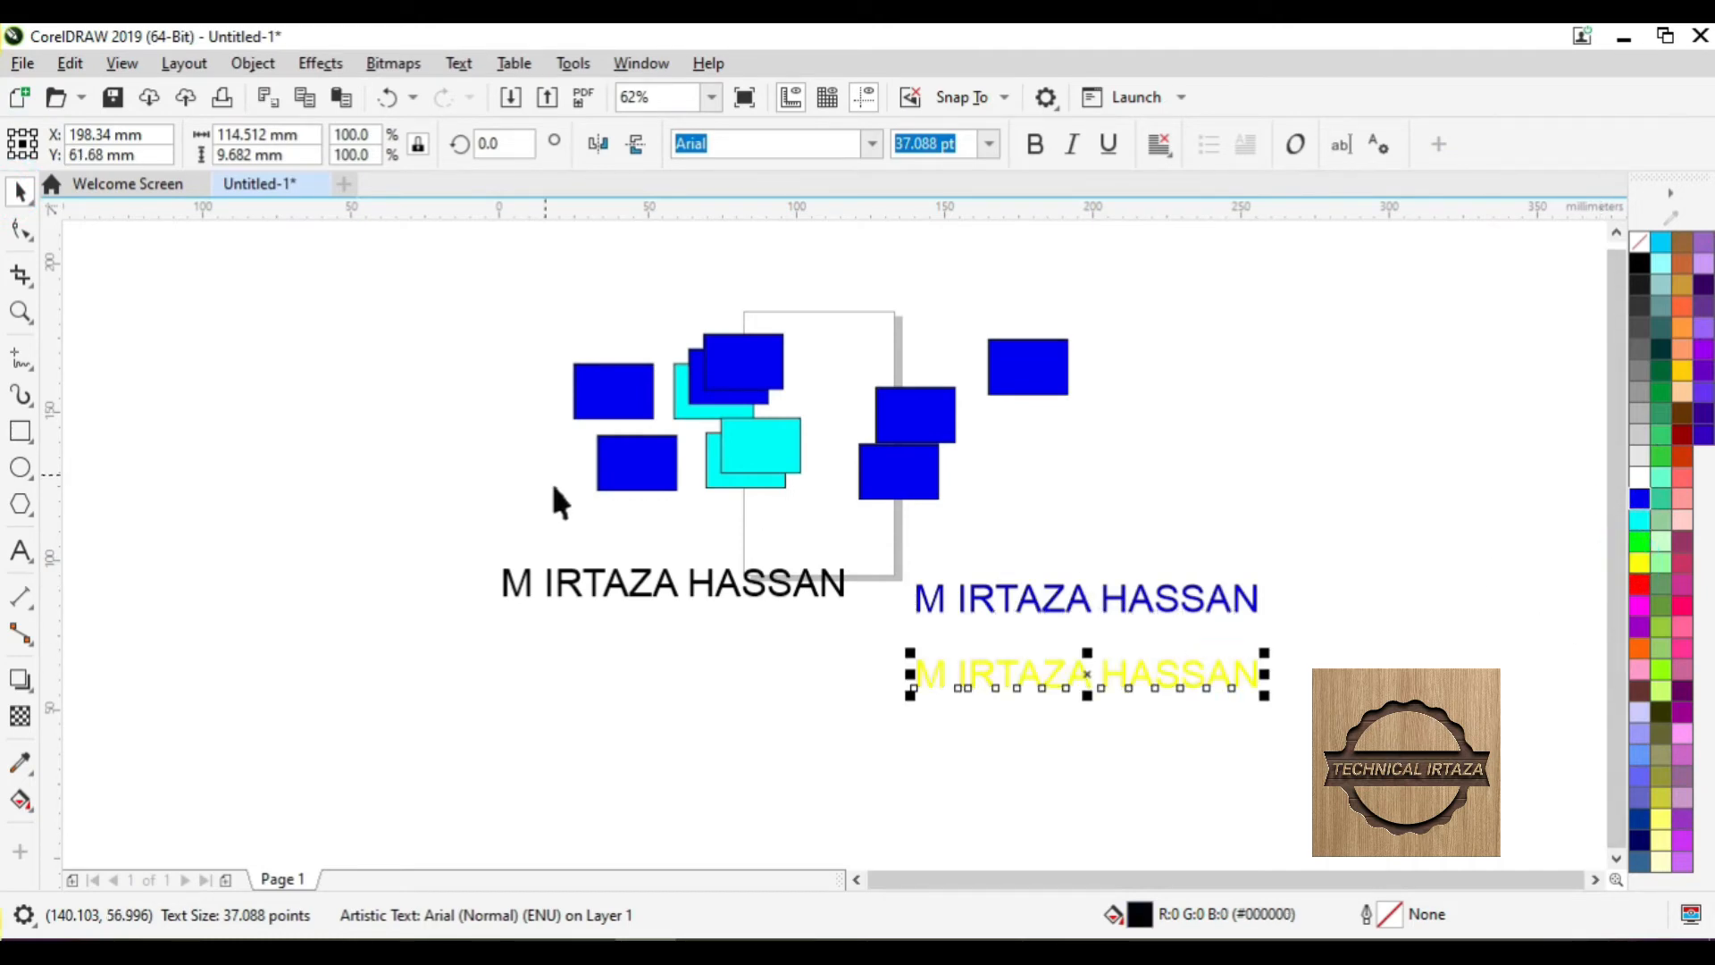
{"action": "scroll", "coordinate": [1627, 590], "scroll_direction": "up", "scroll_amount": 2}
{"action": "left_click", "coordinate": [1640, 585]}
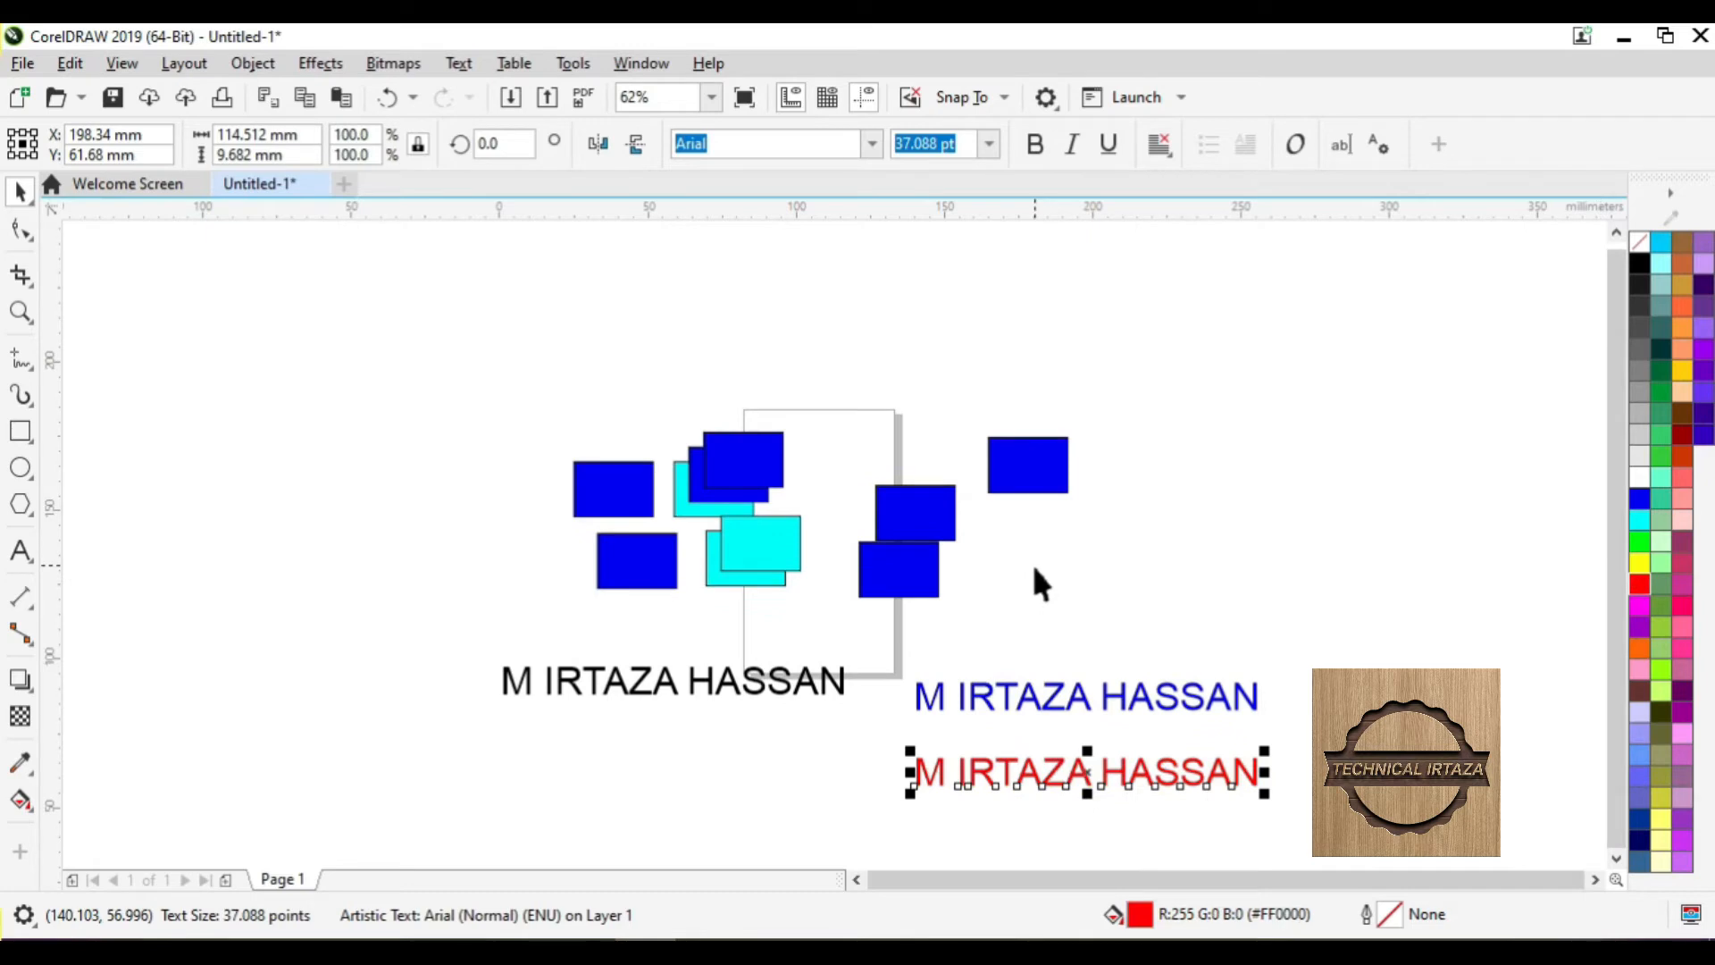
{"action": "scroll", "coordinate": [1034, 570], "scroll_direction": "up", "scroll_amount": 2}
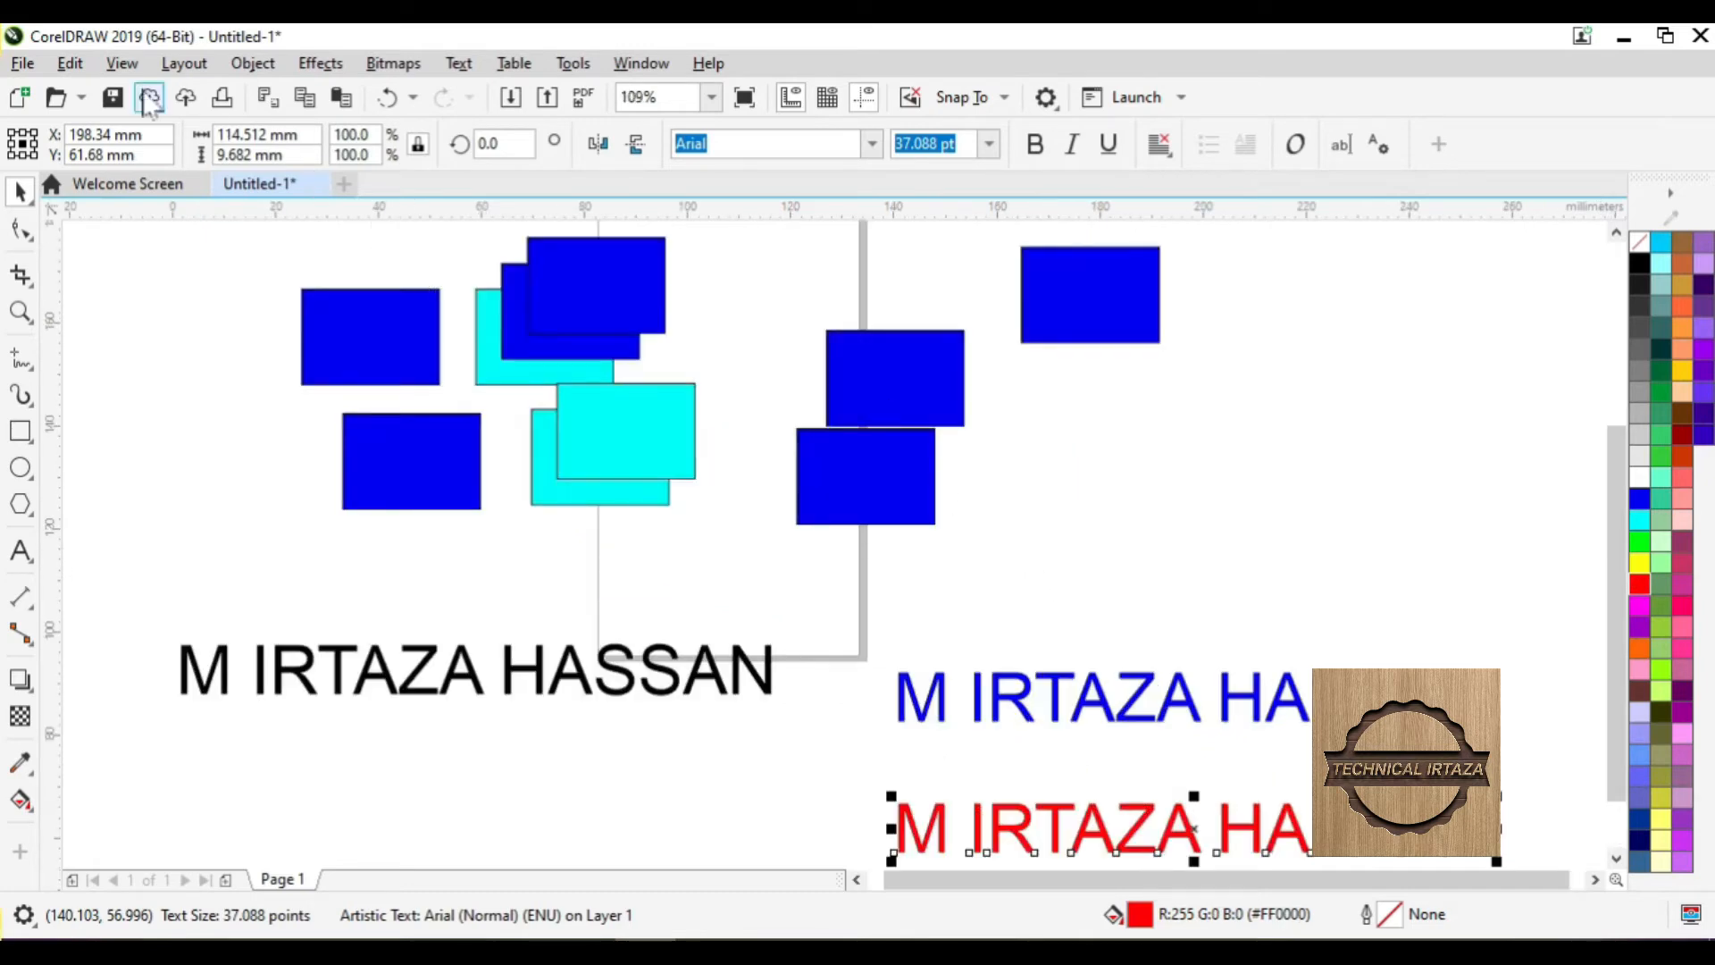
- Select all three text objects via Edit > Select All > Text and drag them up toward the rectangles
{"action": "left_click", "coordinate": [70, 63]}
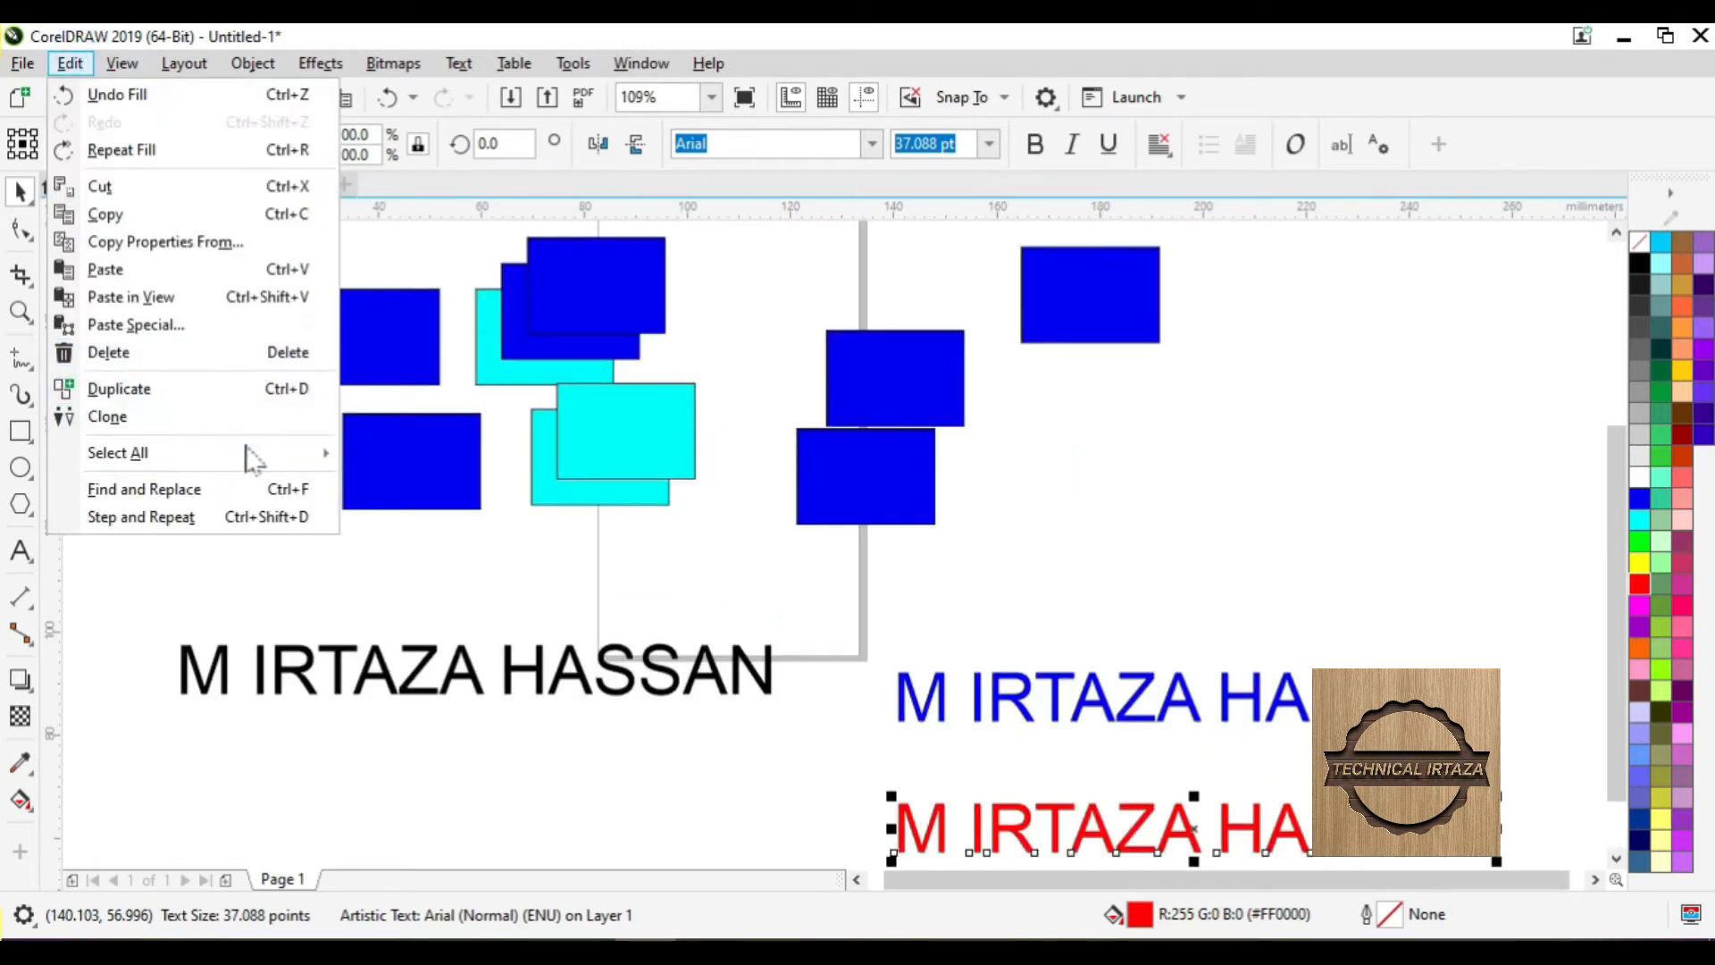
{"action": "mouse_move", "coordinate": [249, 452]}
{"action": "left_click", "coordinate": [384, 492]}
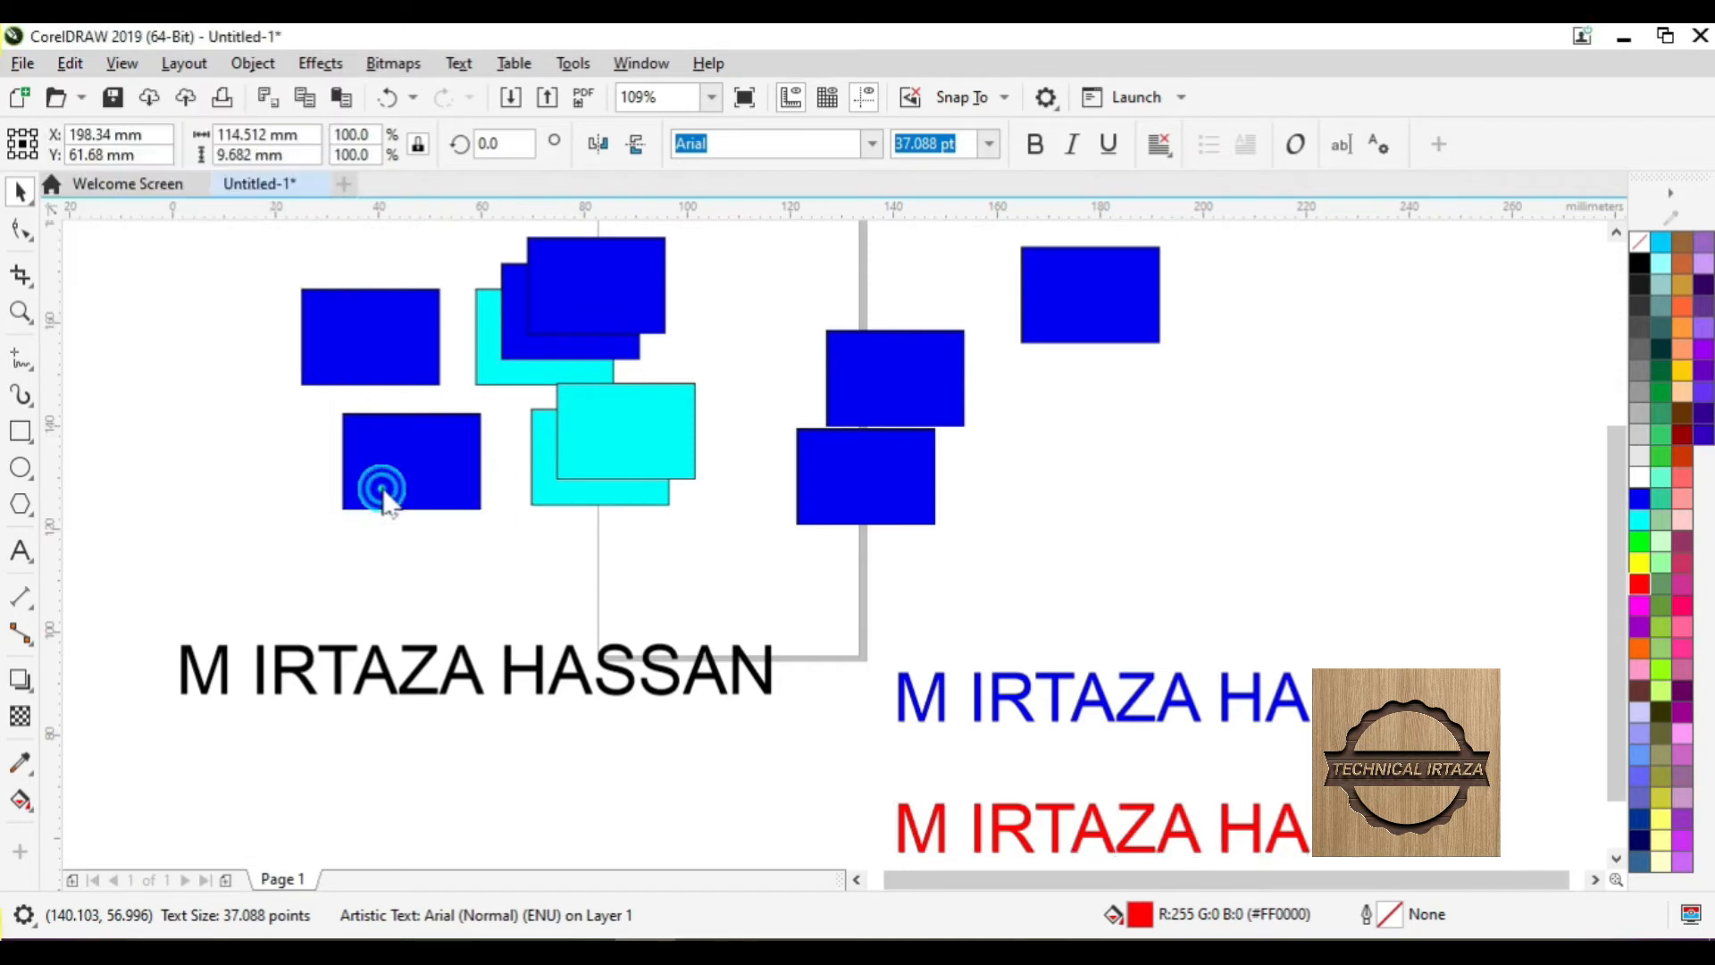
{"action": "left_click_drag", "start_coordinate": [829, 750], "coordinate": [849, 669]}
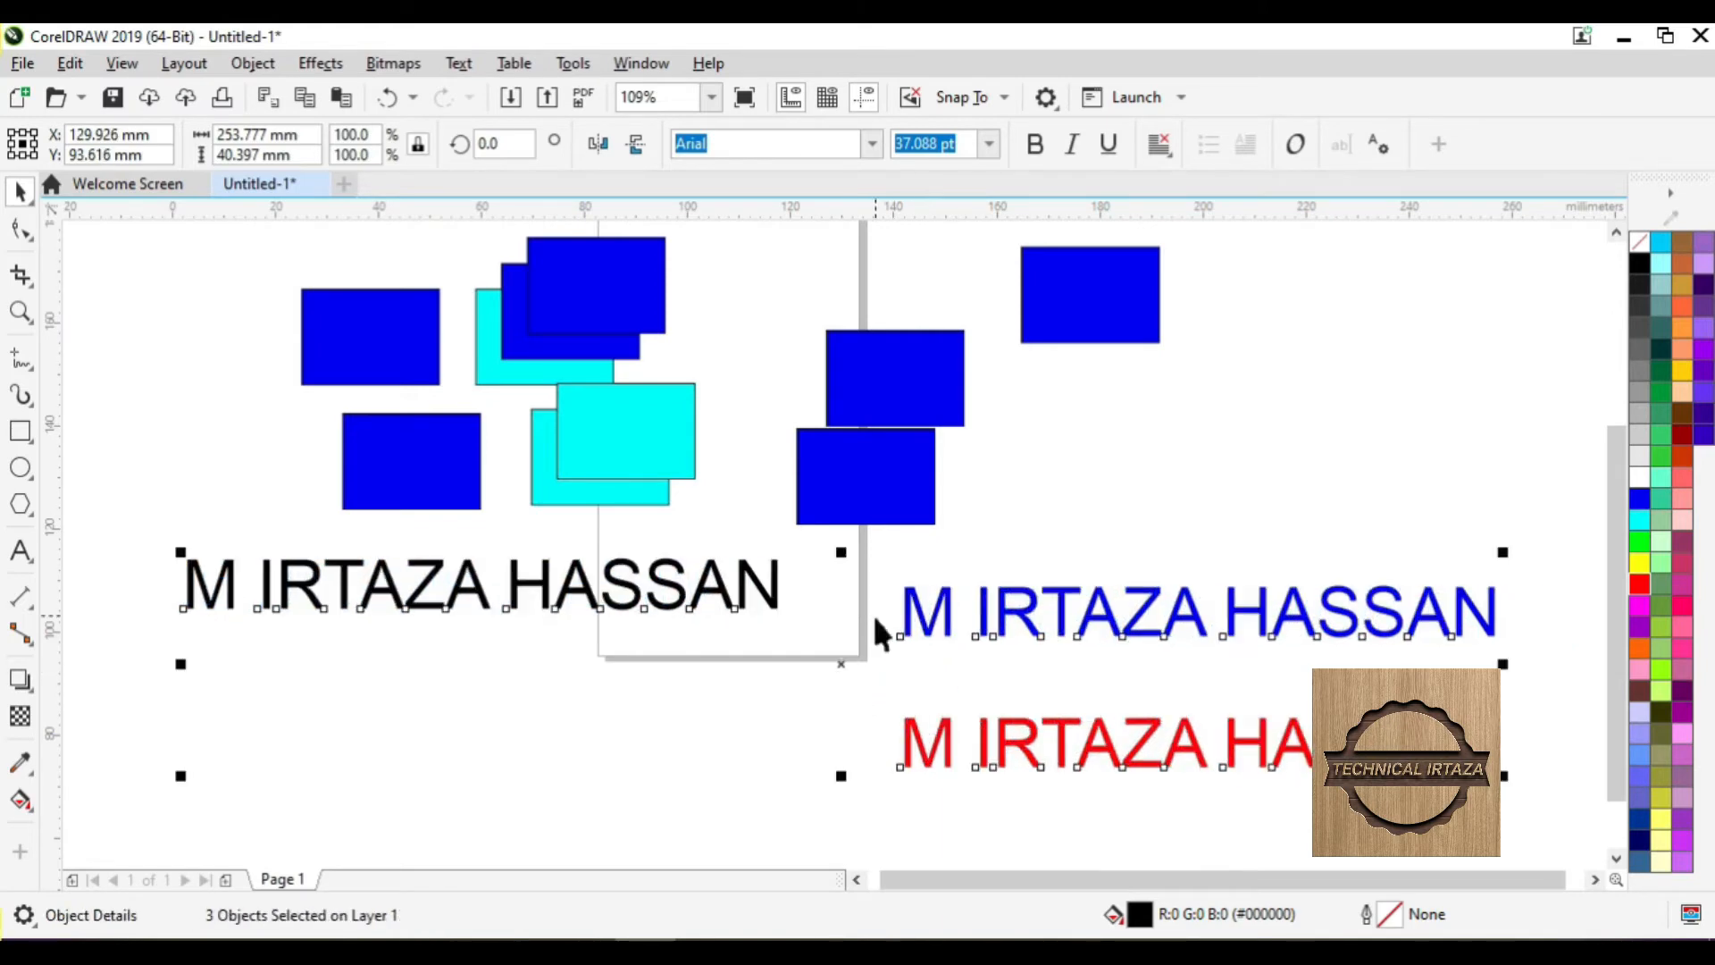
{"action": "left_click", "coordinate": [1010, 461]}
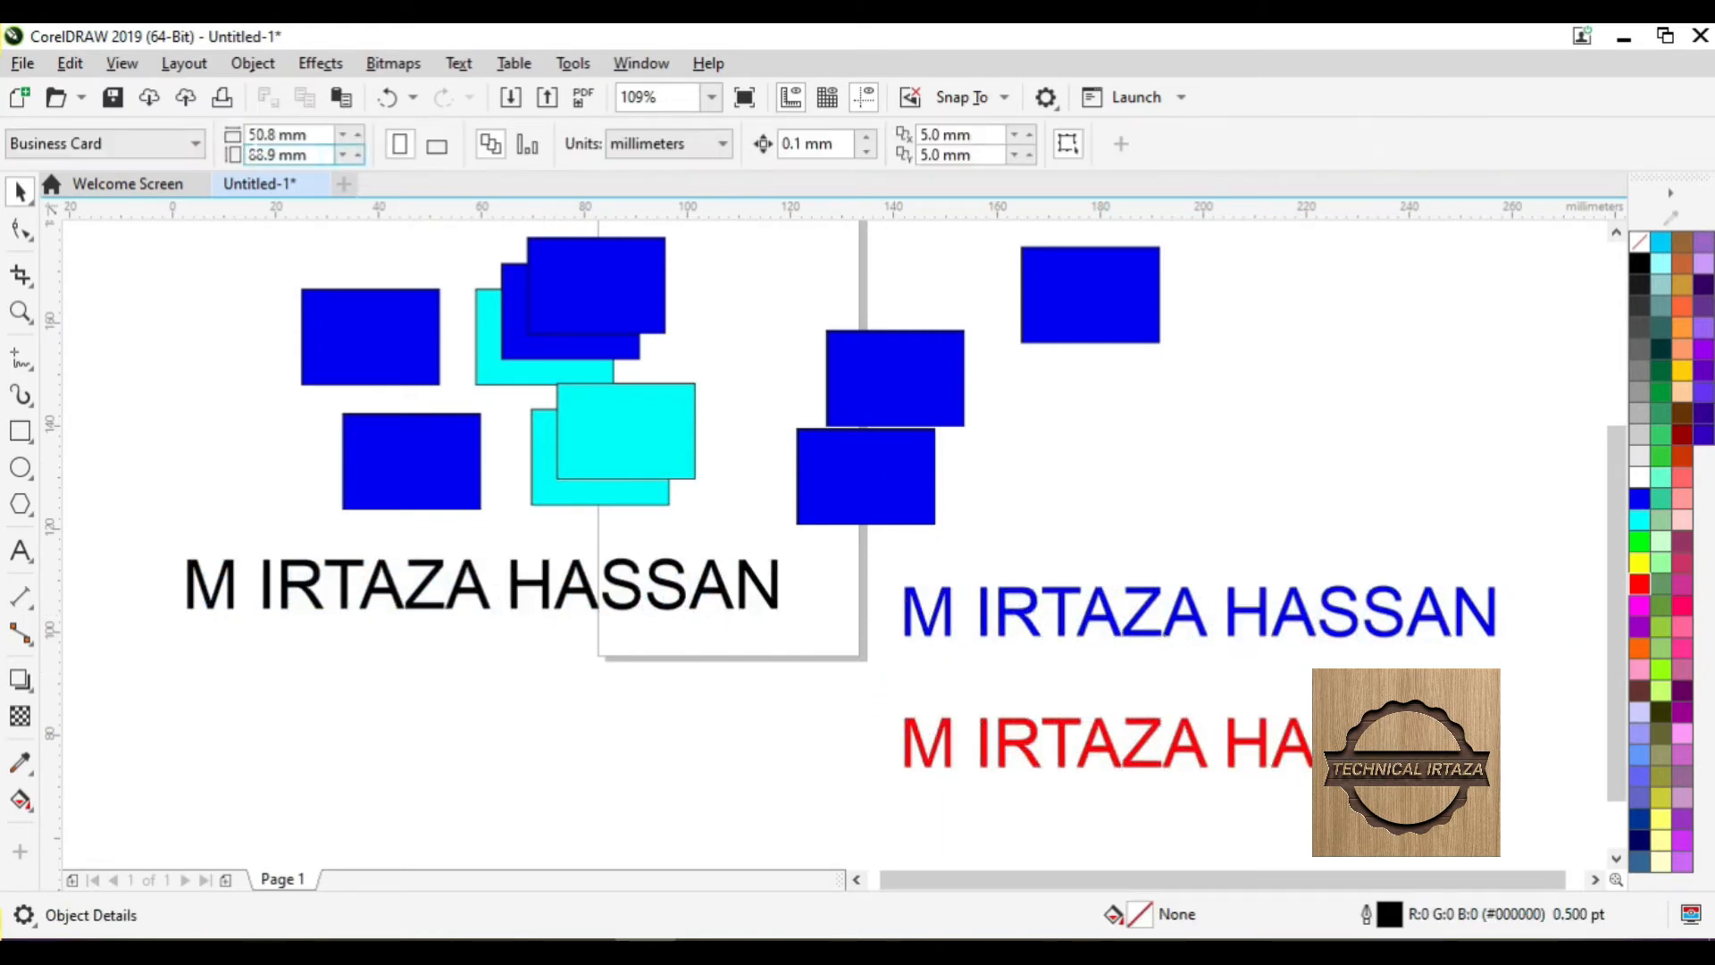
{"action": "left_click", "coordinate": [69, 63]}
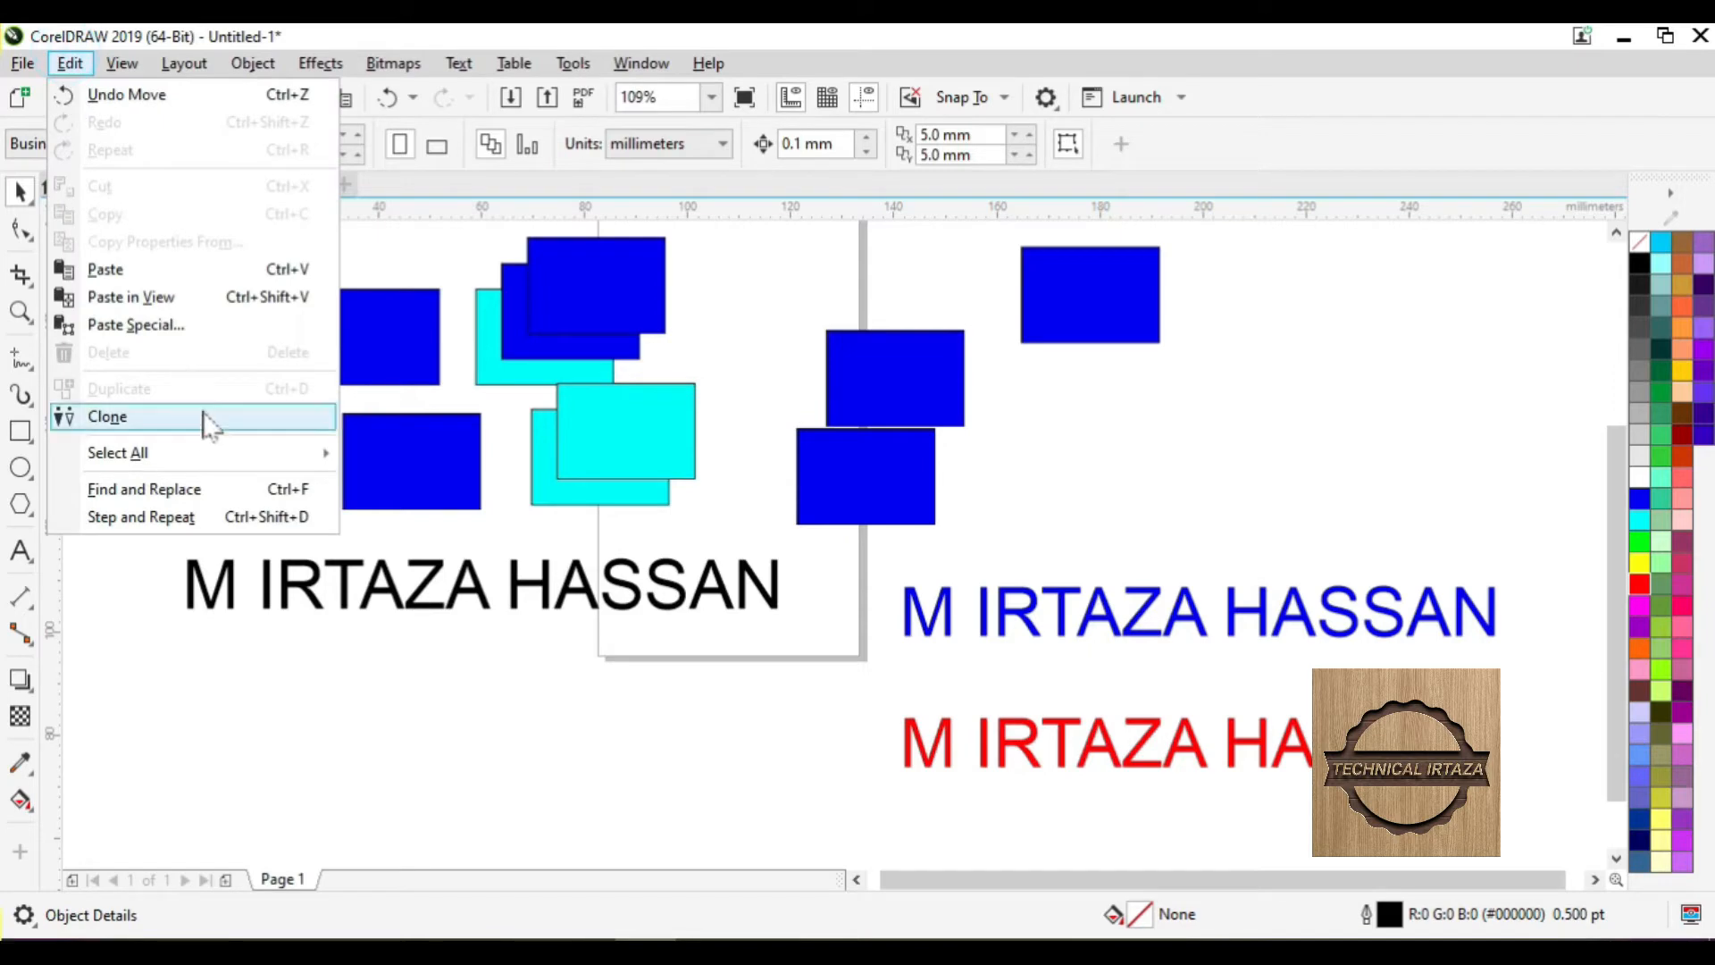
{"action": "mouse_move", "coordinate": [214, 458]}
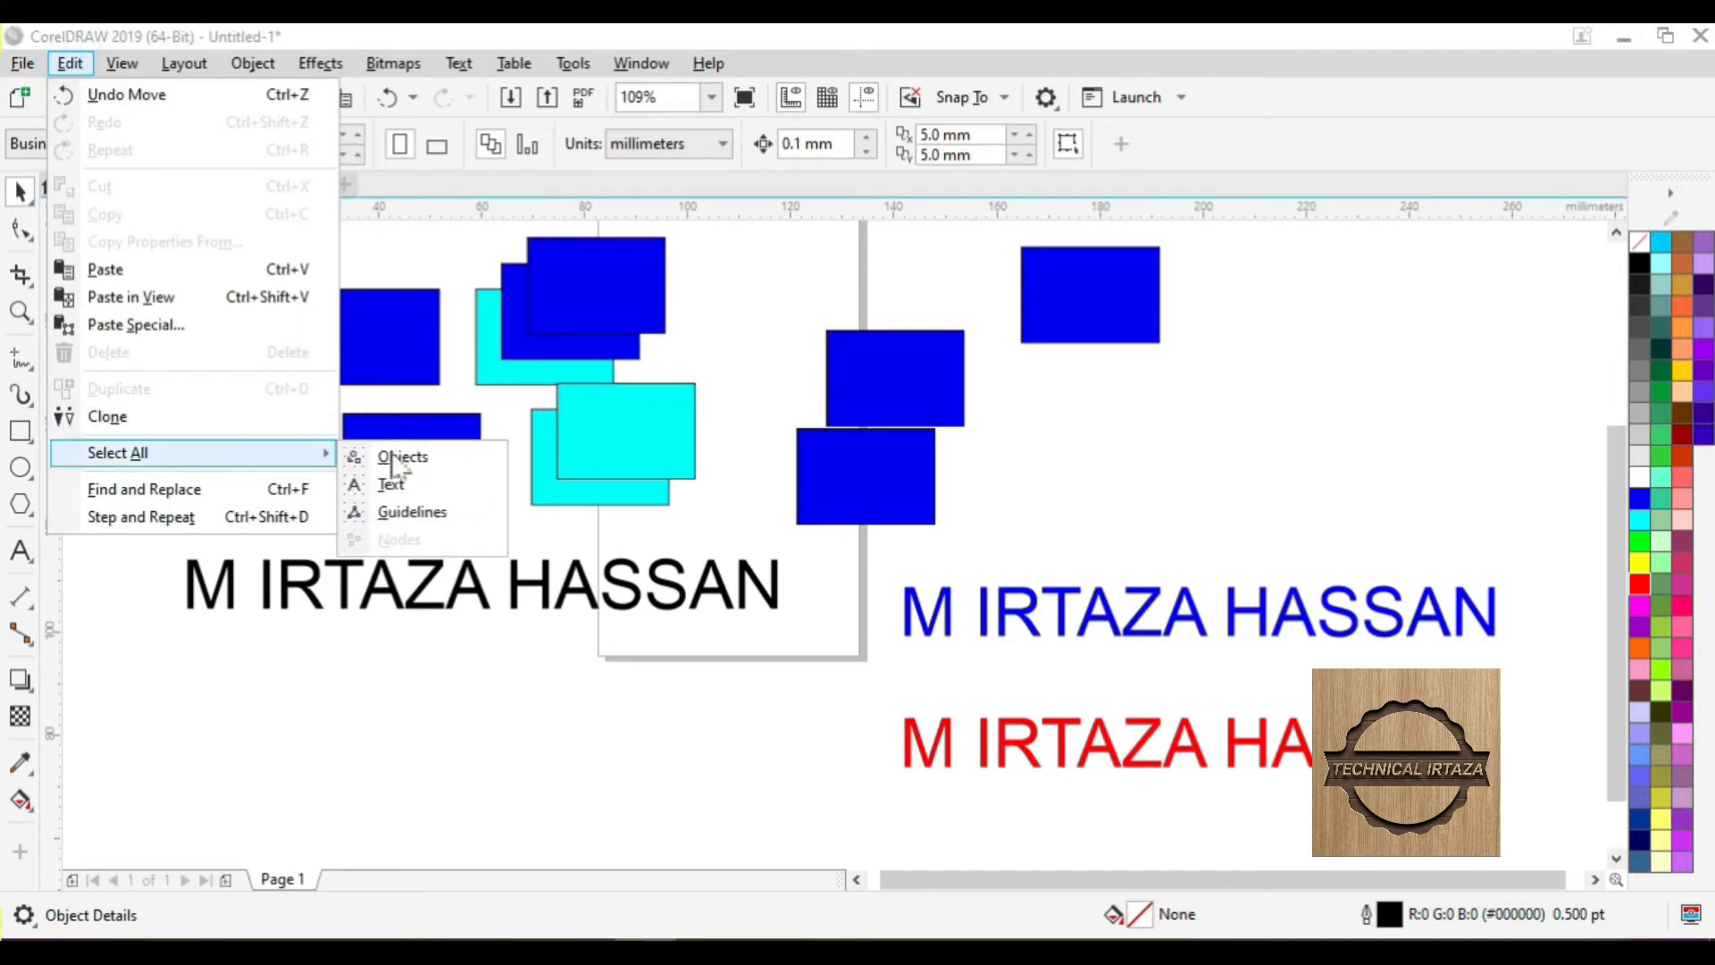
- Add a horizontal guideline at 118.742 mm and a vertical guideline at 21.152 mm
{"action": "left_click", "coordinate": [446, 515]}
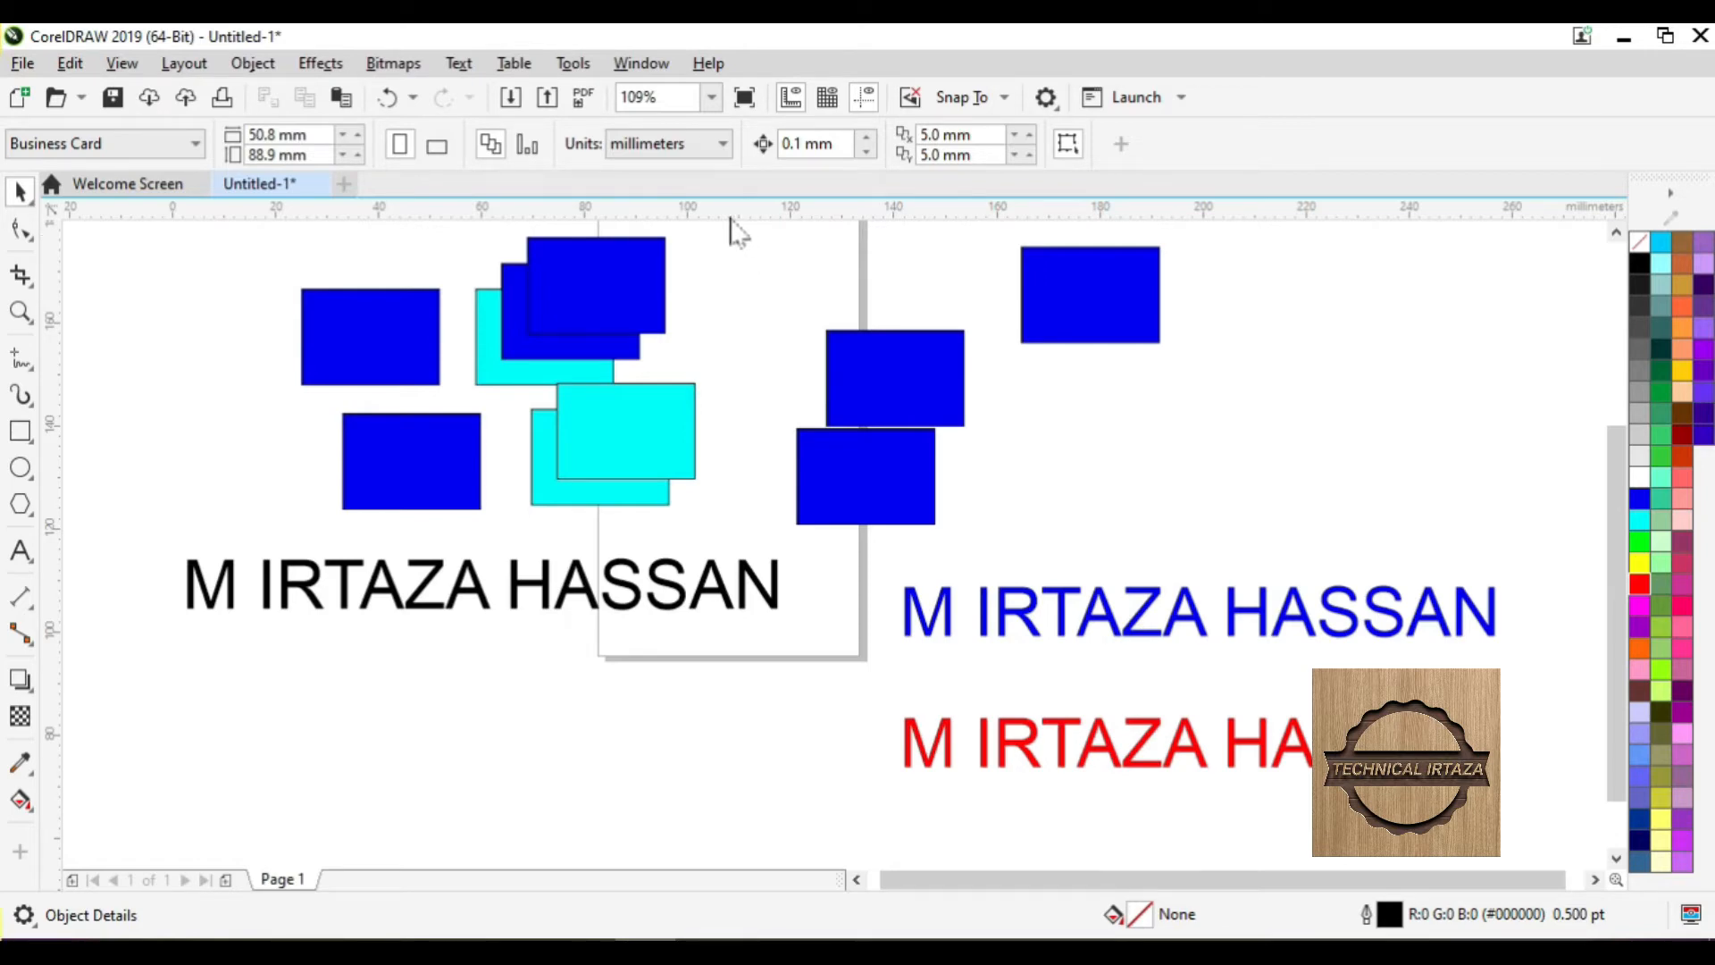
{"action": "left_click_drag", "start_coordinate": [720, 216], "coordinate": [717, 534]}
{"action": "double_click", "coordinate": [717, 534]}
{"action": "key", "text": "Escape"}
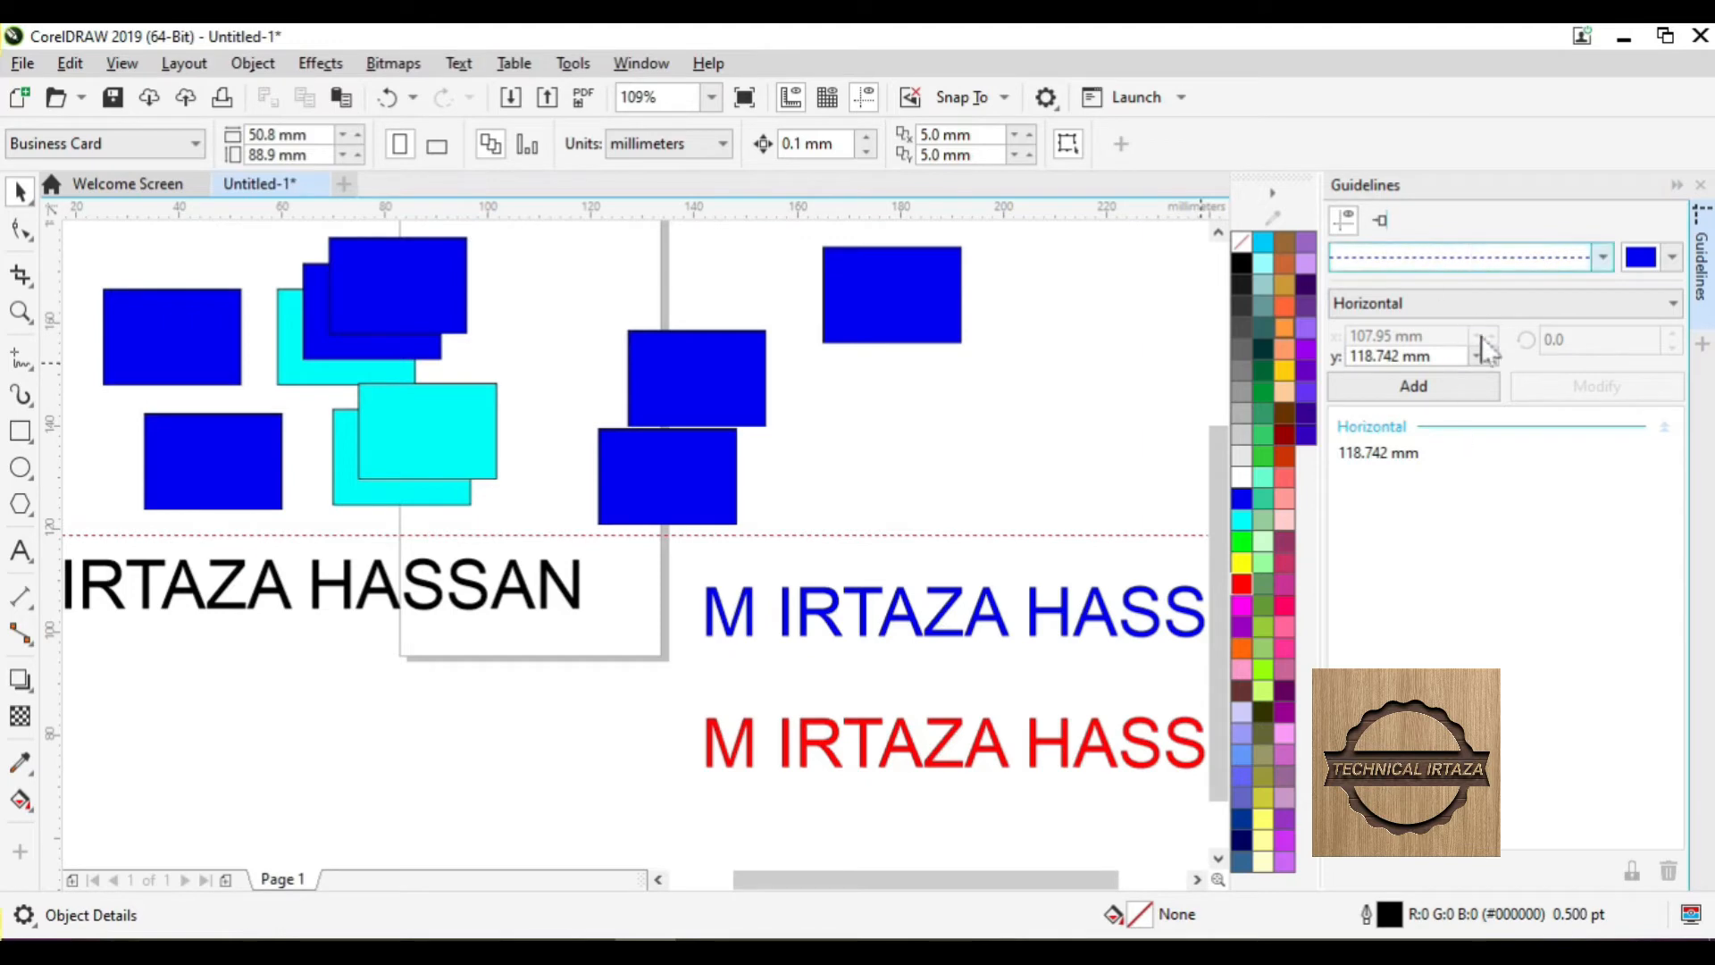
{"action": "left_click", "coordinate": [1702, 191]}
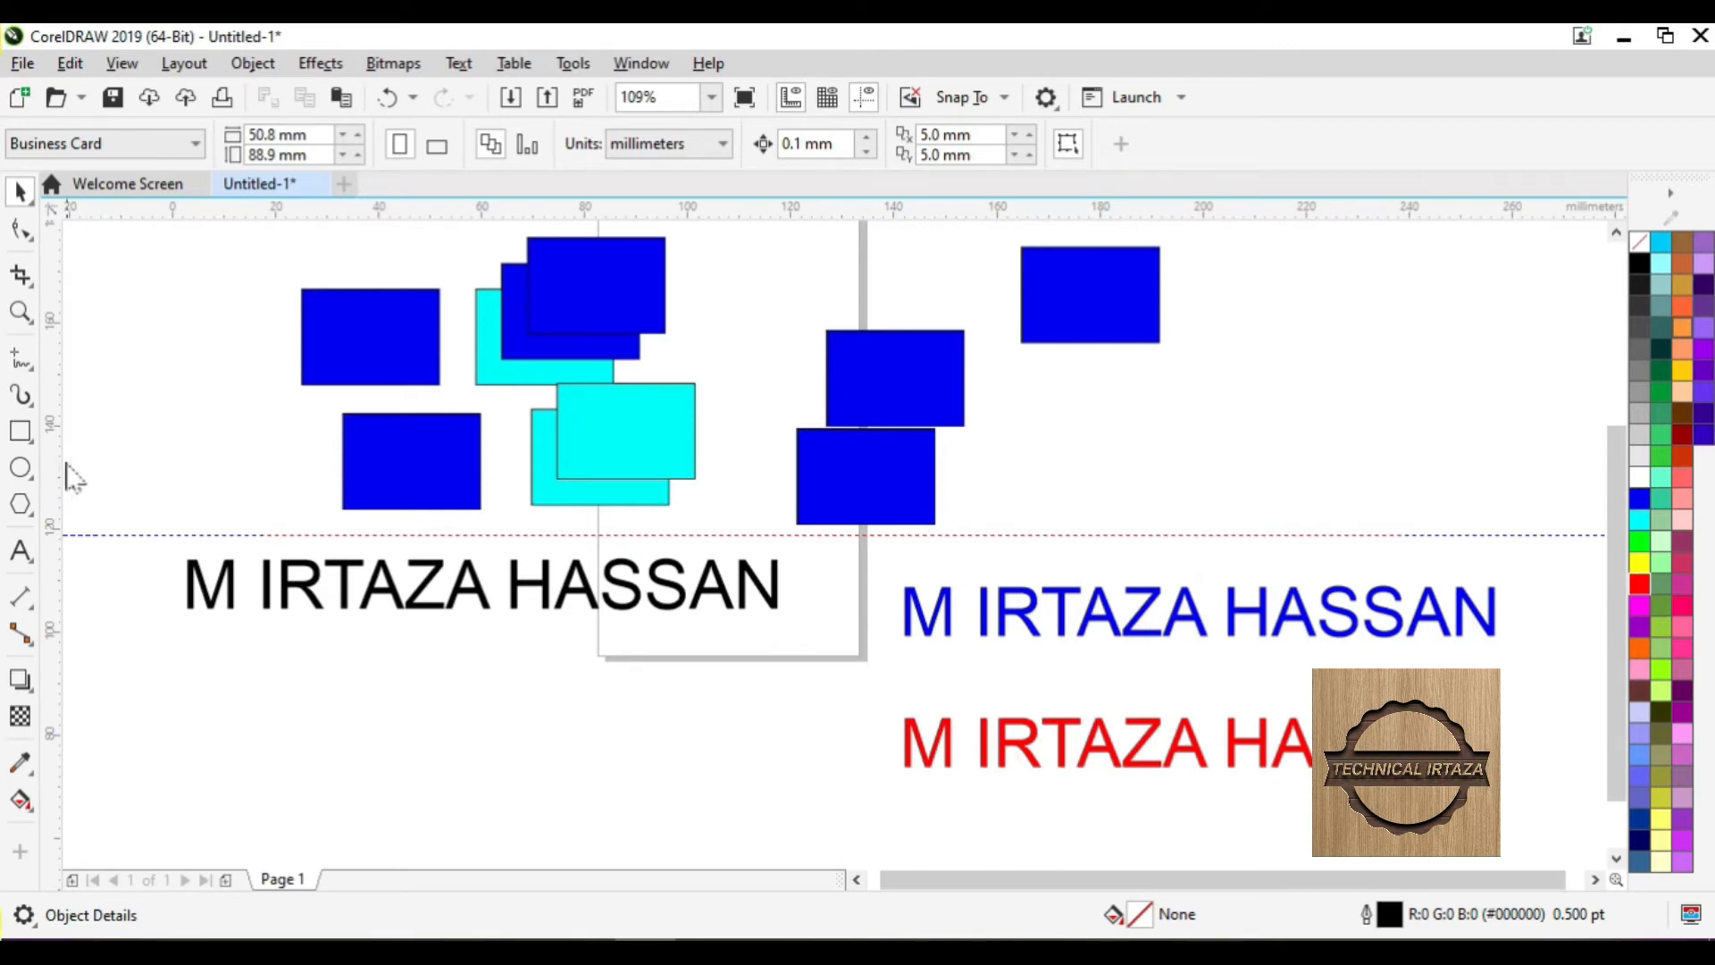
{"action": "left_click_drag", "start_coordinate": [55, 483], "coordinate": [281, 509]}
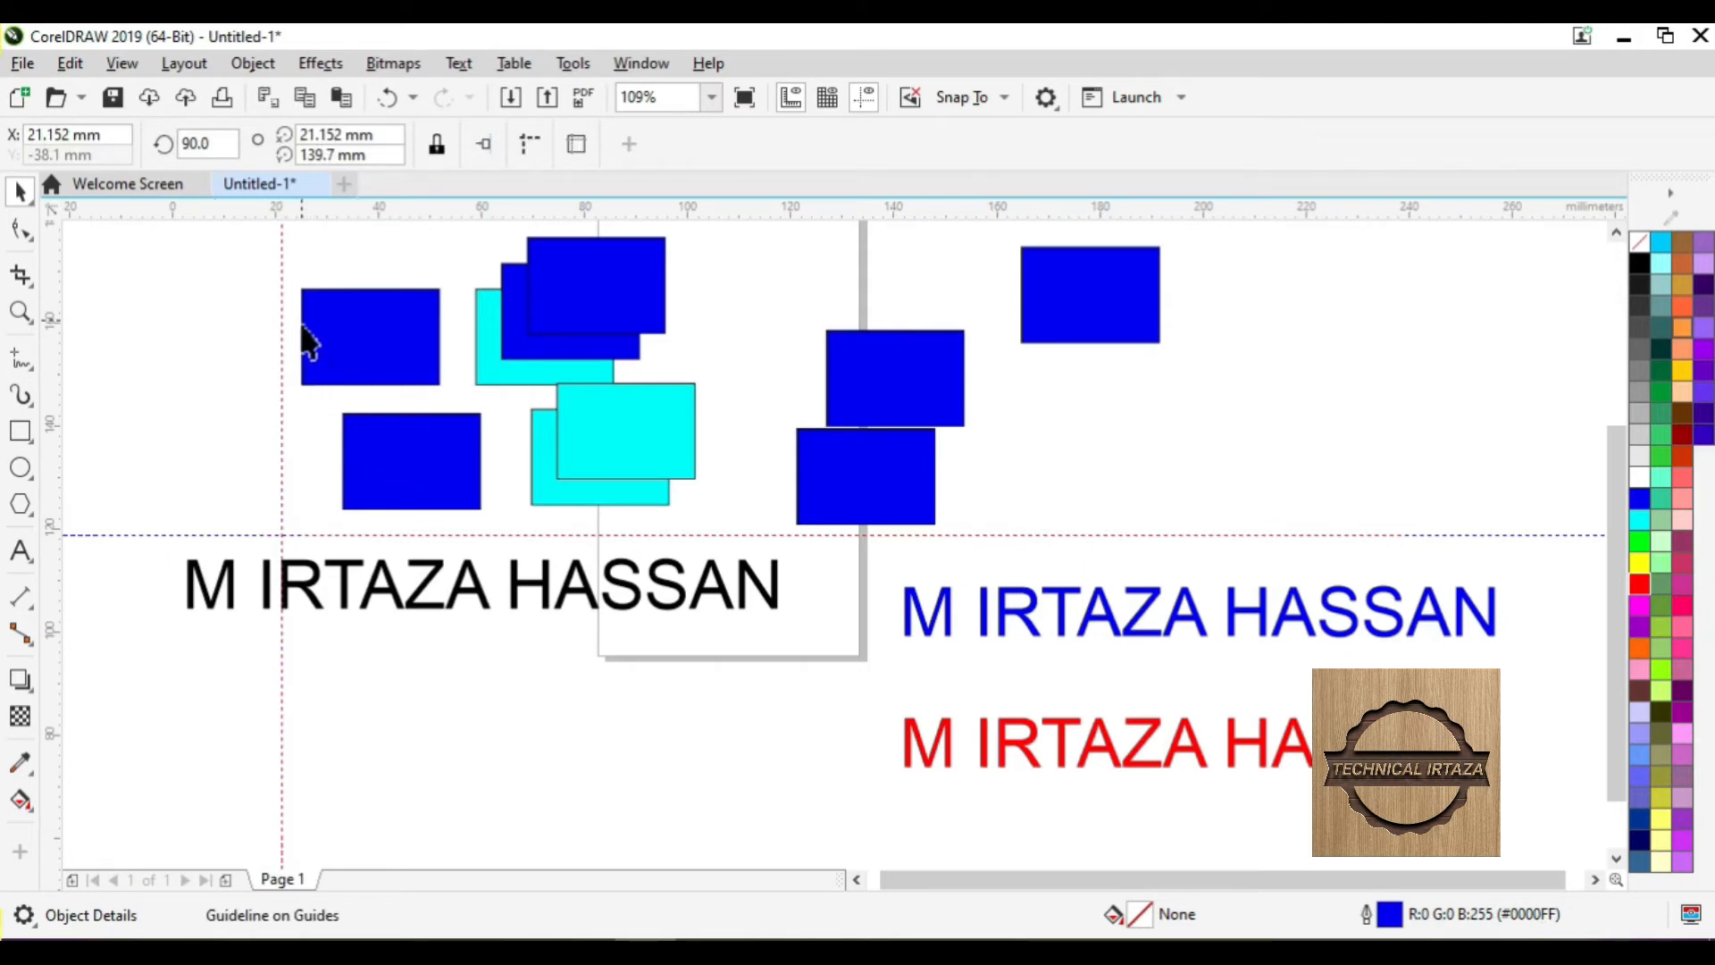
- Select both guidelines with Edit > Select All > Guidelines and delete them
{"action": "left_click", "coordinate": [71, 64]}
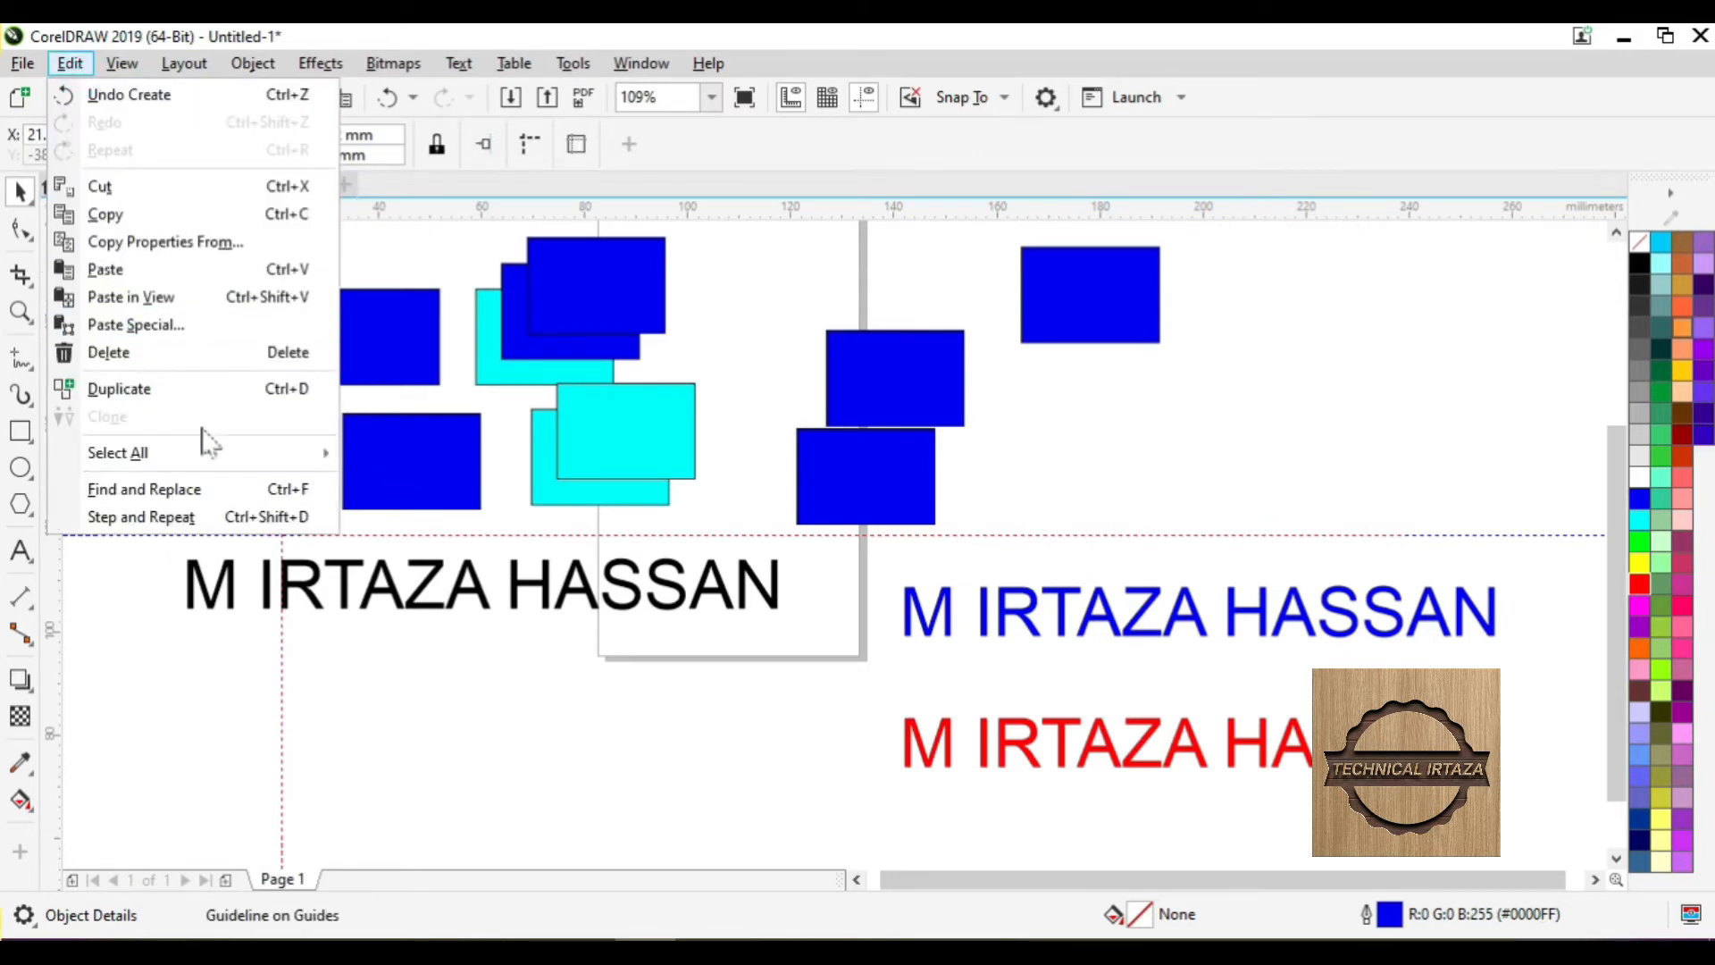
{"action": "mouse_move", "coordinate": [286, 452]}
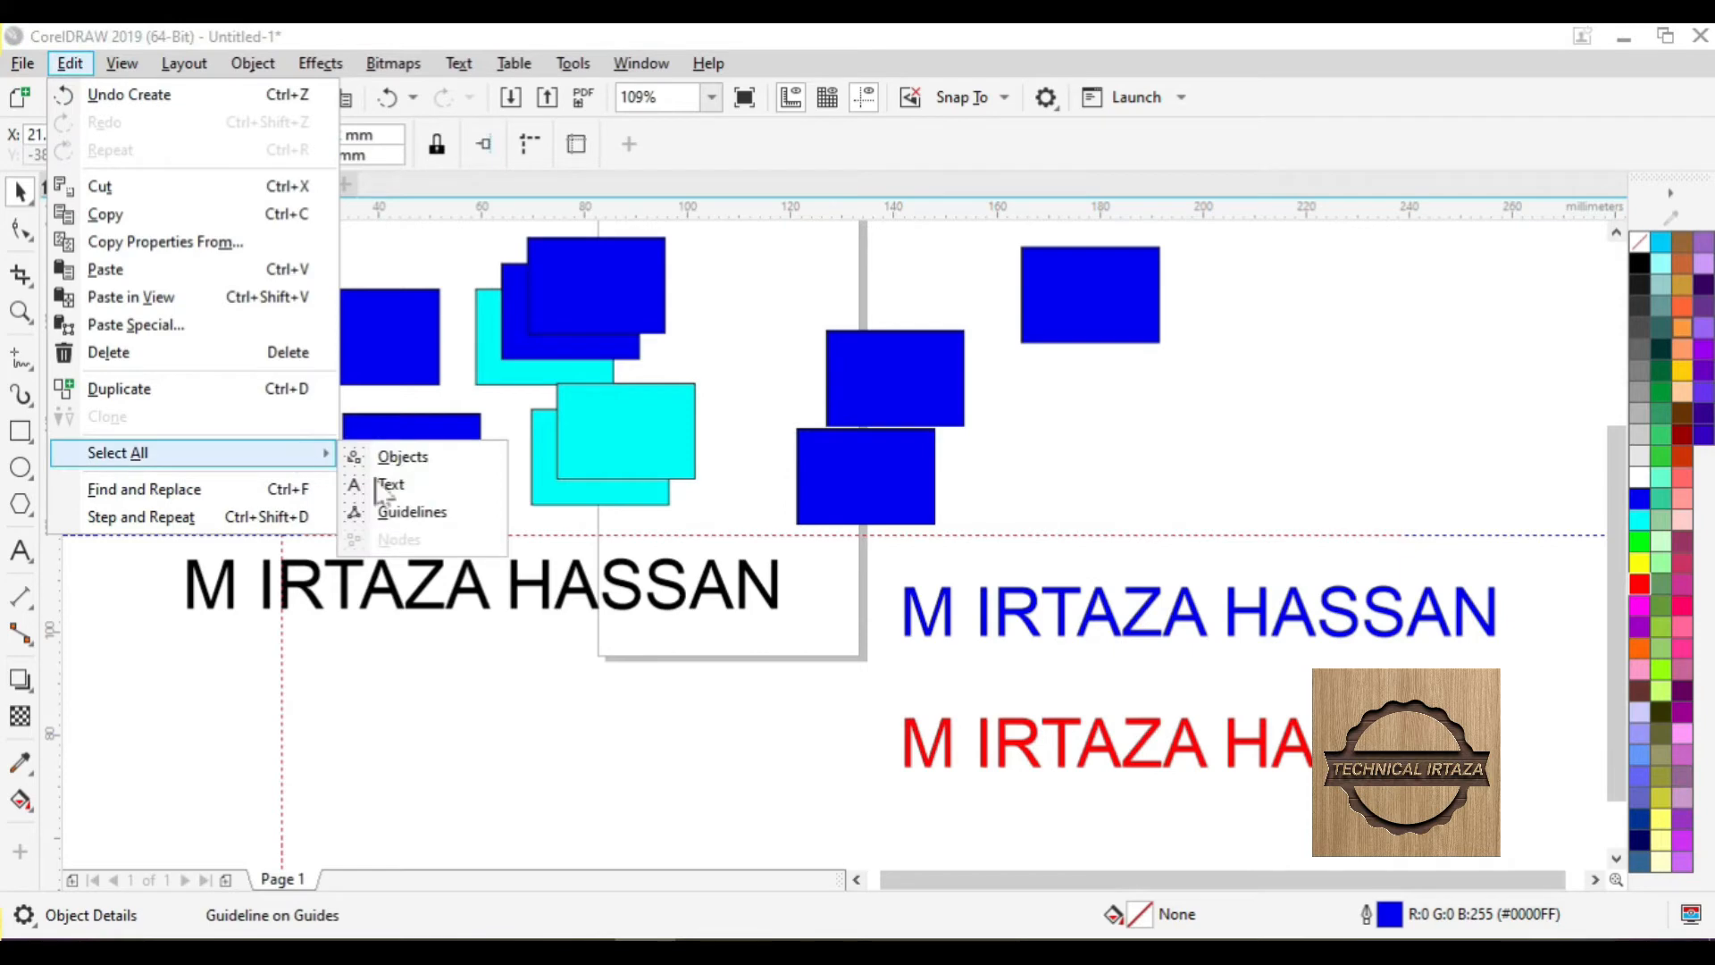
{"action": "left_click", "coordinate": [413, 512]}
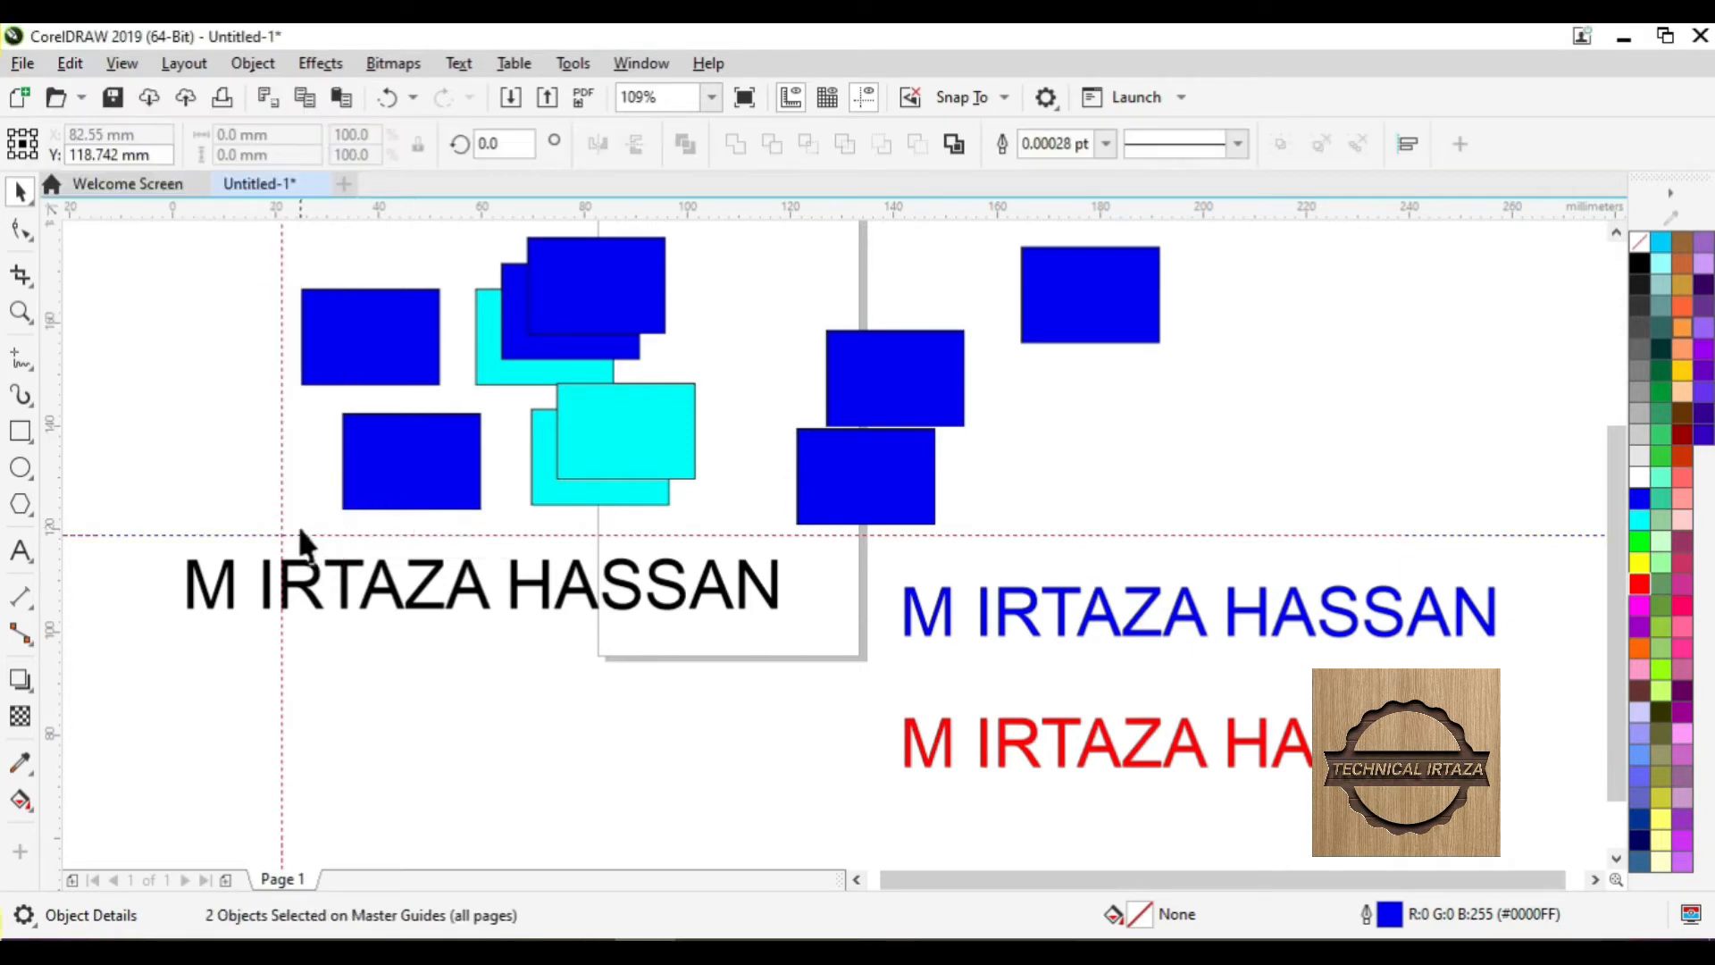
{"action": "scroll", "coordinate": [284, 523], "scroll_direction": "up", "scroll_amount": 3}
{"action": "scroll", "coordinate": [277, 543], "scroll_direction": "up", "scroll_amount": 3}
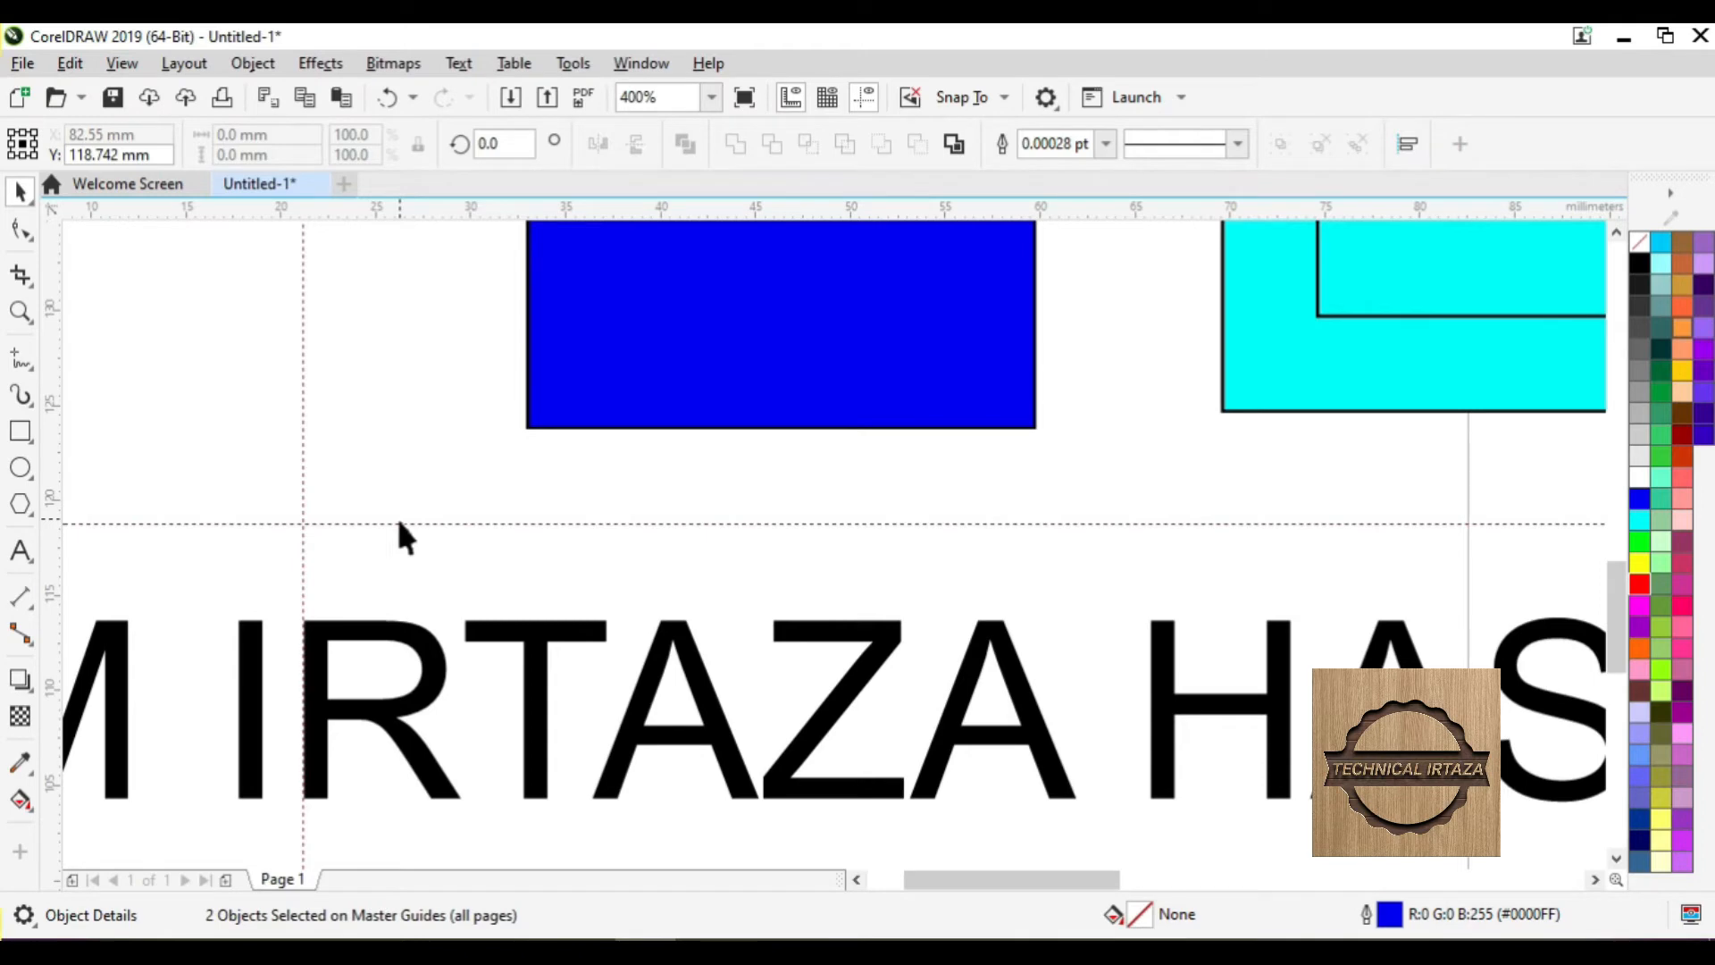
{"action": "scroll", "coordinate": [400, 523], "scroll_direction": "down", "scroll_amount": 3}
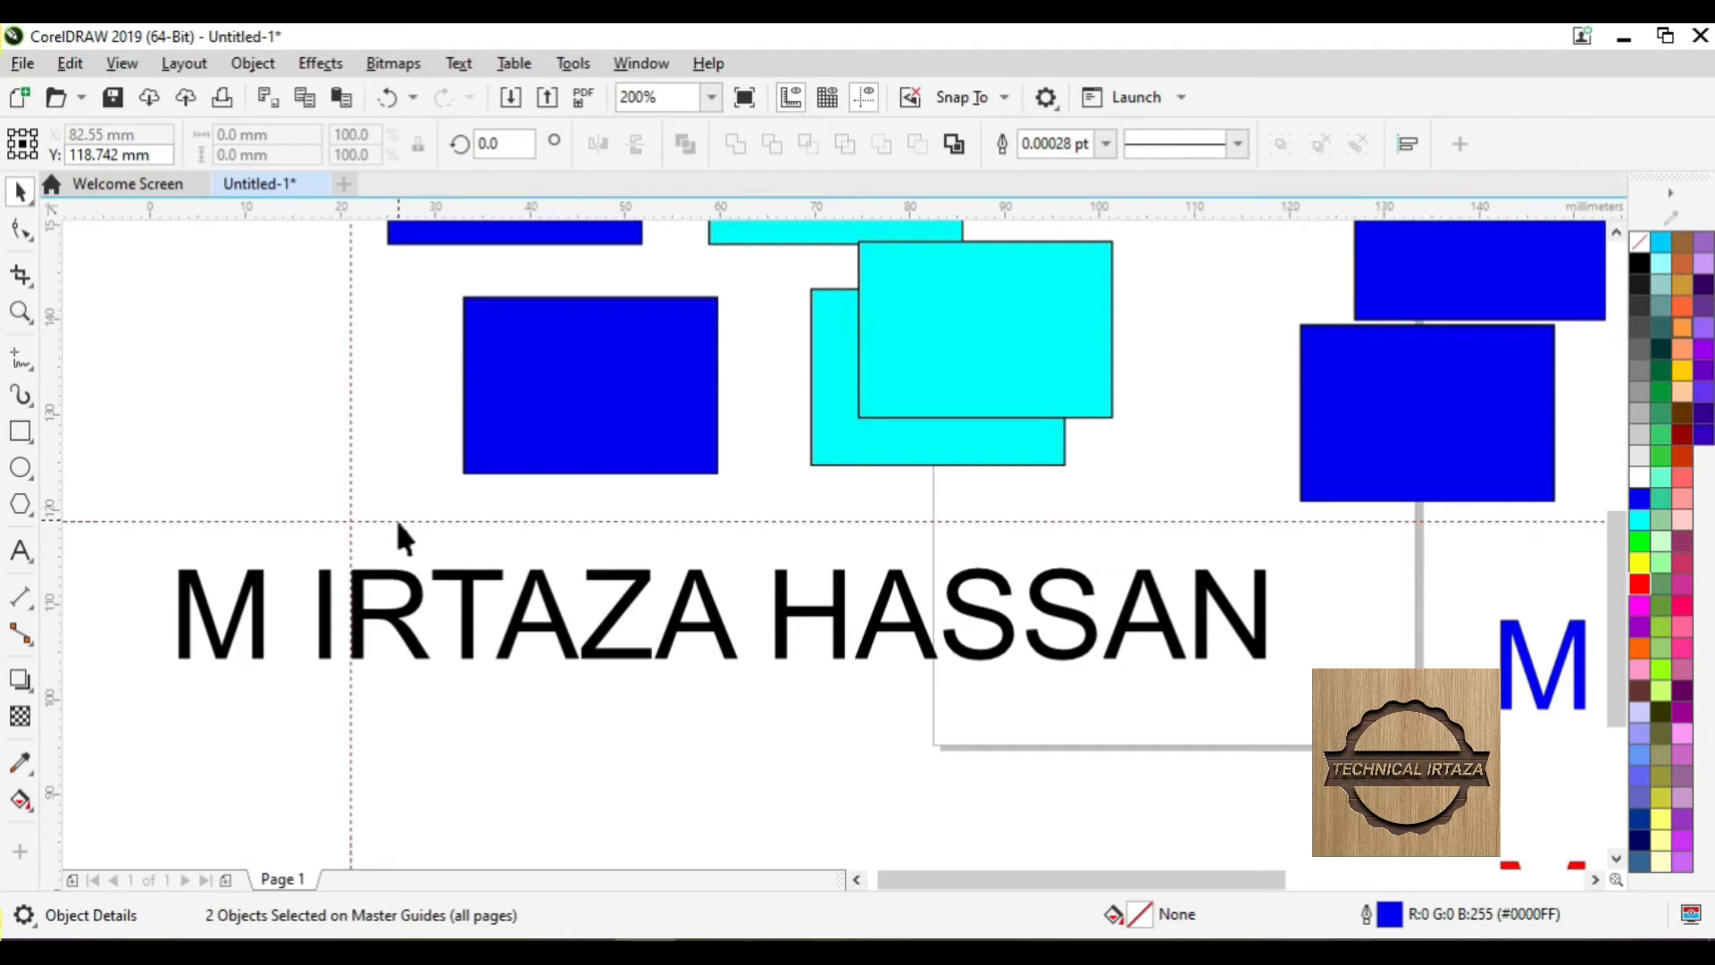
{"action": "left_click", "coordinate": [394, 516]}
{"action": "scroll", "coordinate": [394, 517], "scroll_direction": "down", "scroll_amount": 3}
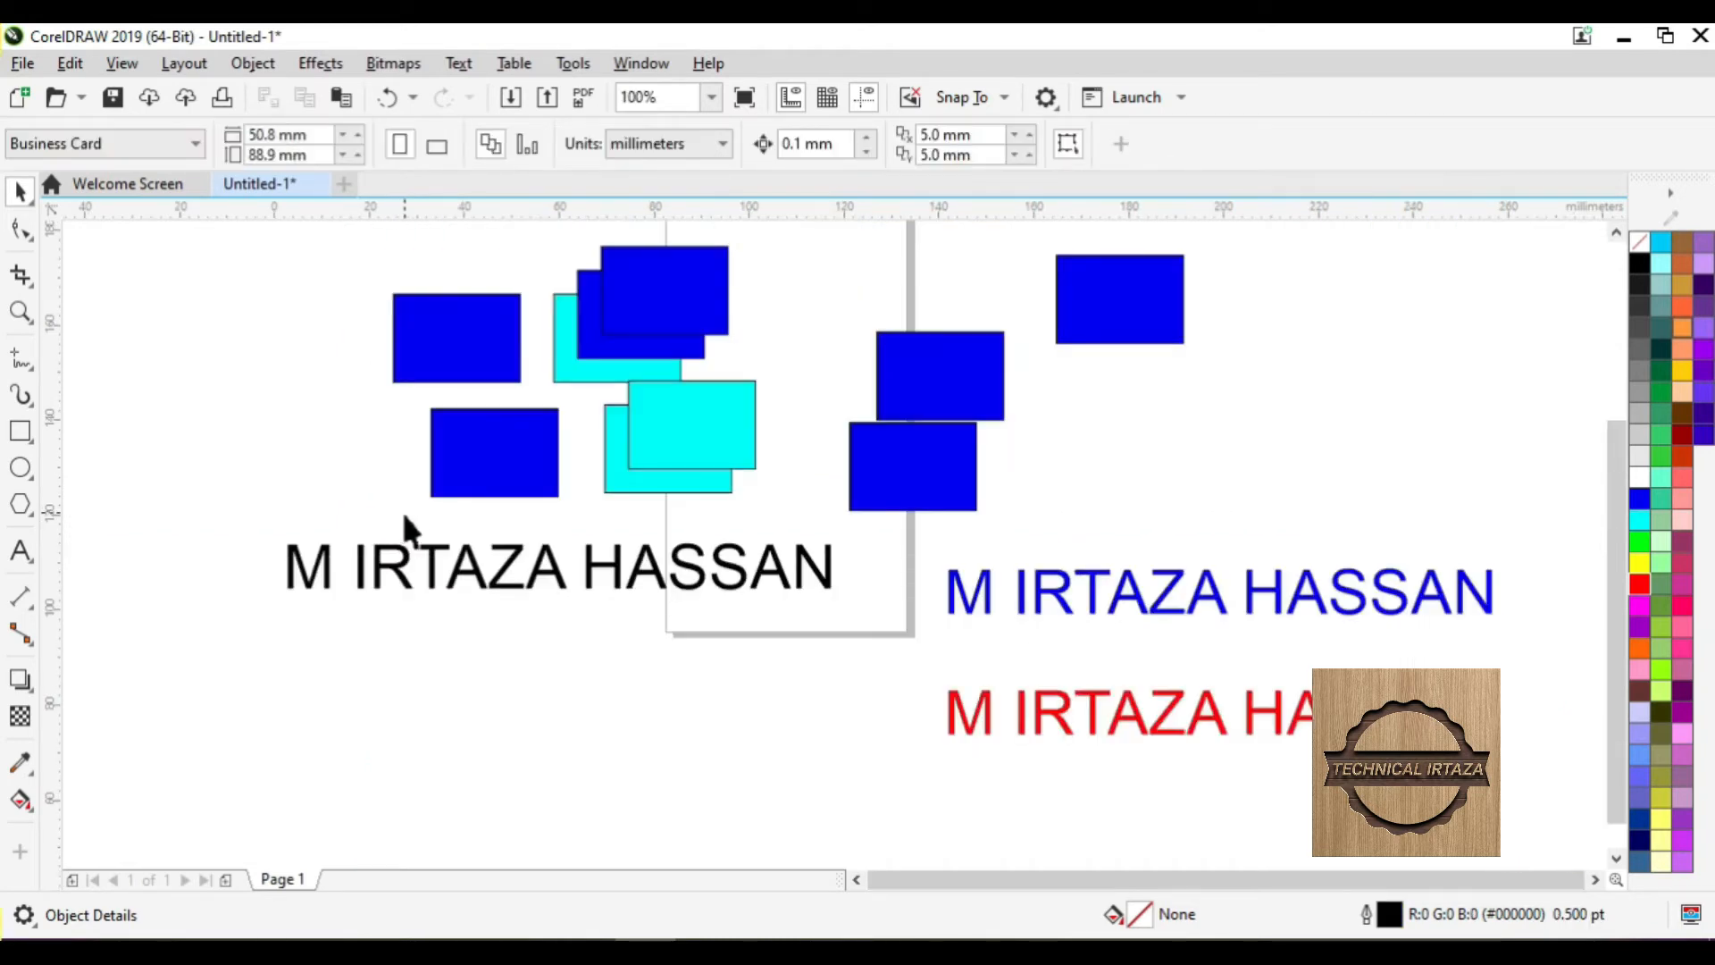
{"action": "left_click", "coordinate": [404, 519]}
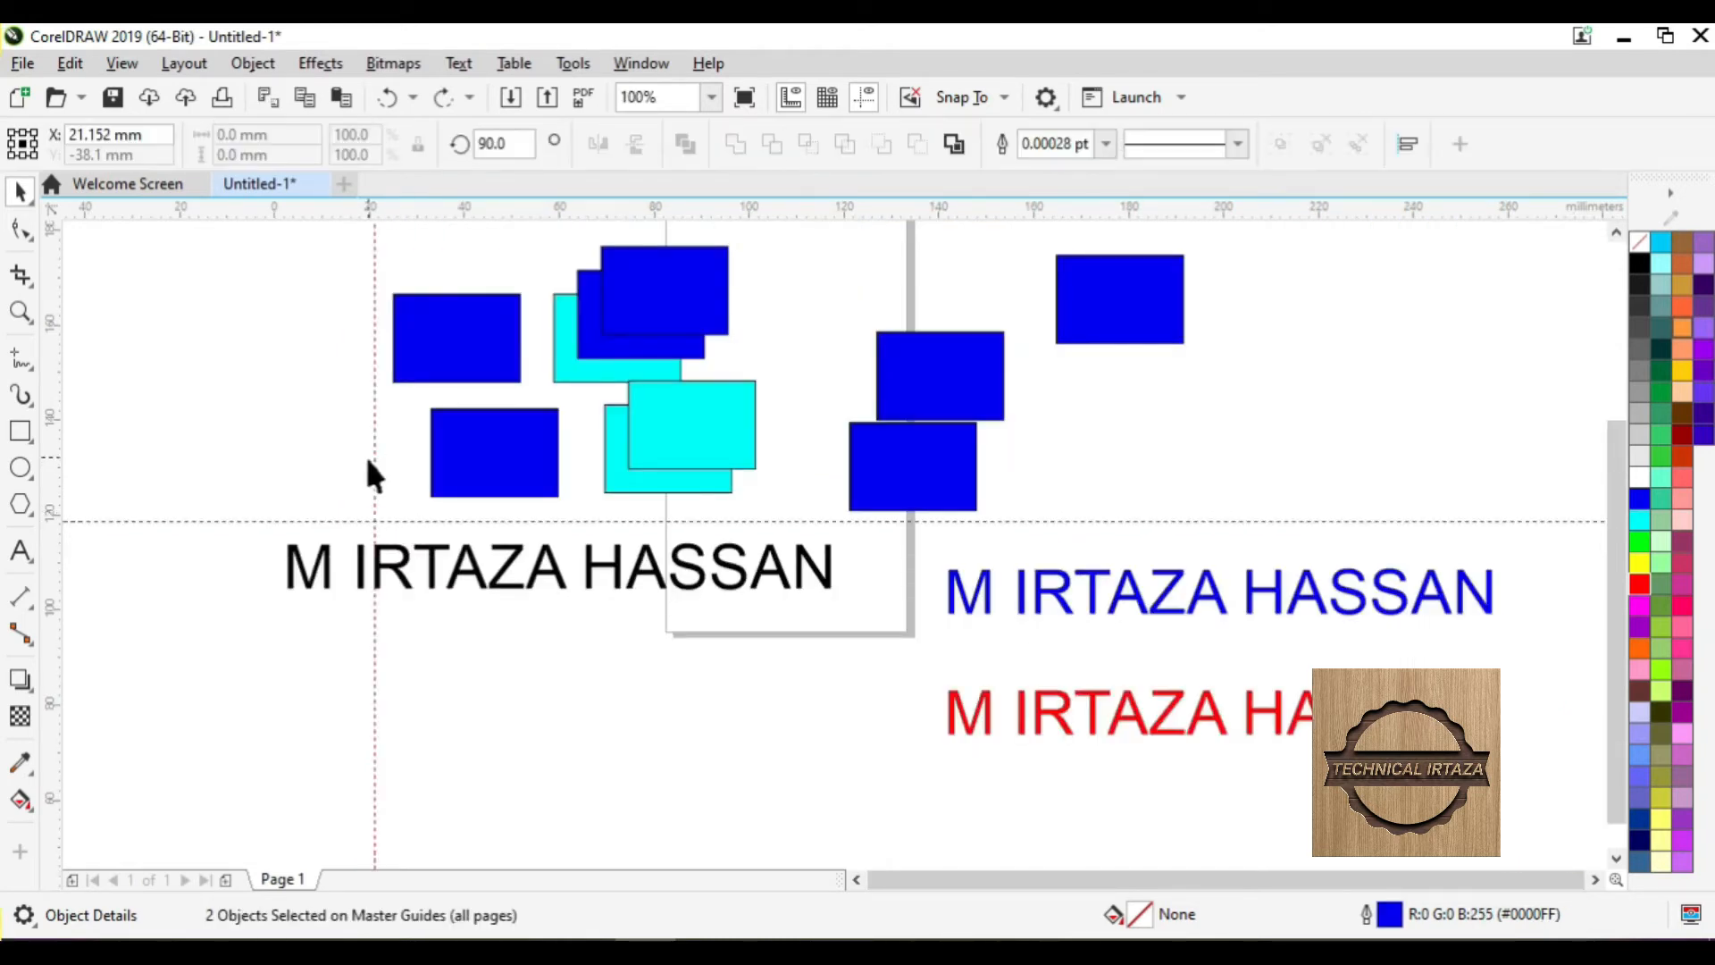
{"action": "left_click", "coordinate": [375, 456]}
{"action": "key", "text": "Delete"}
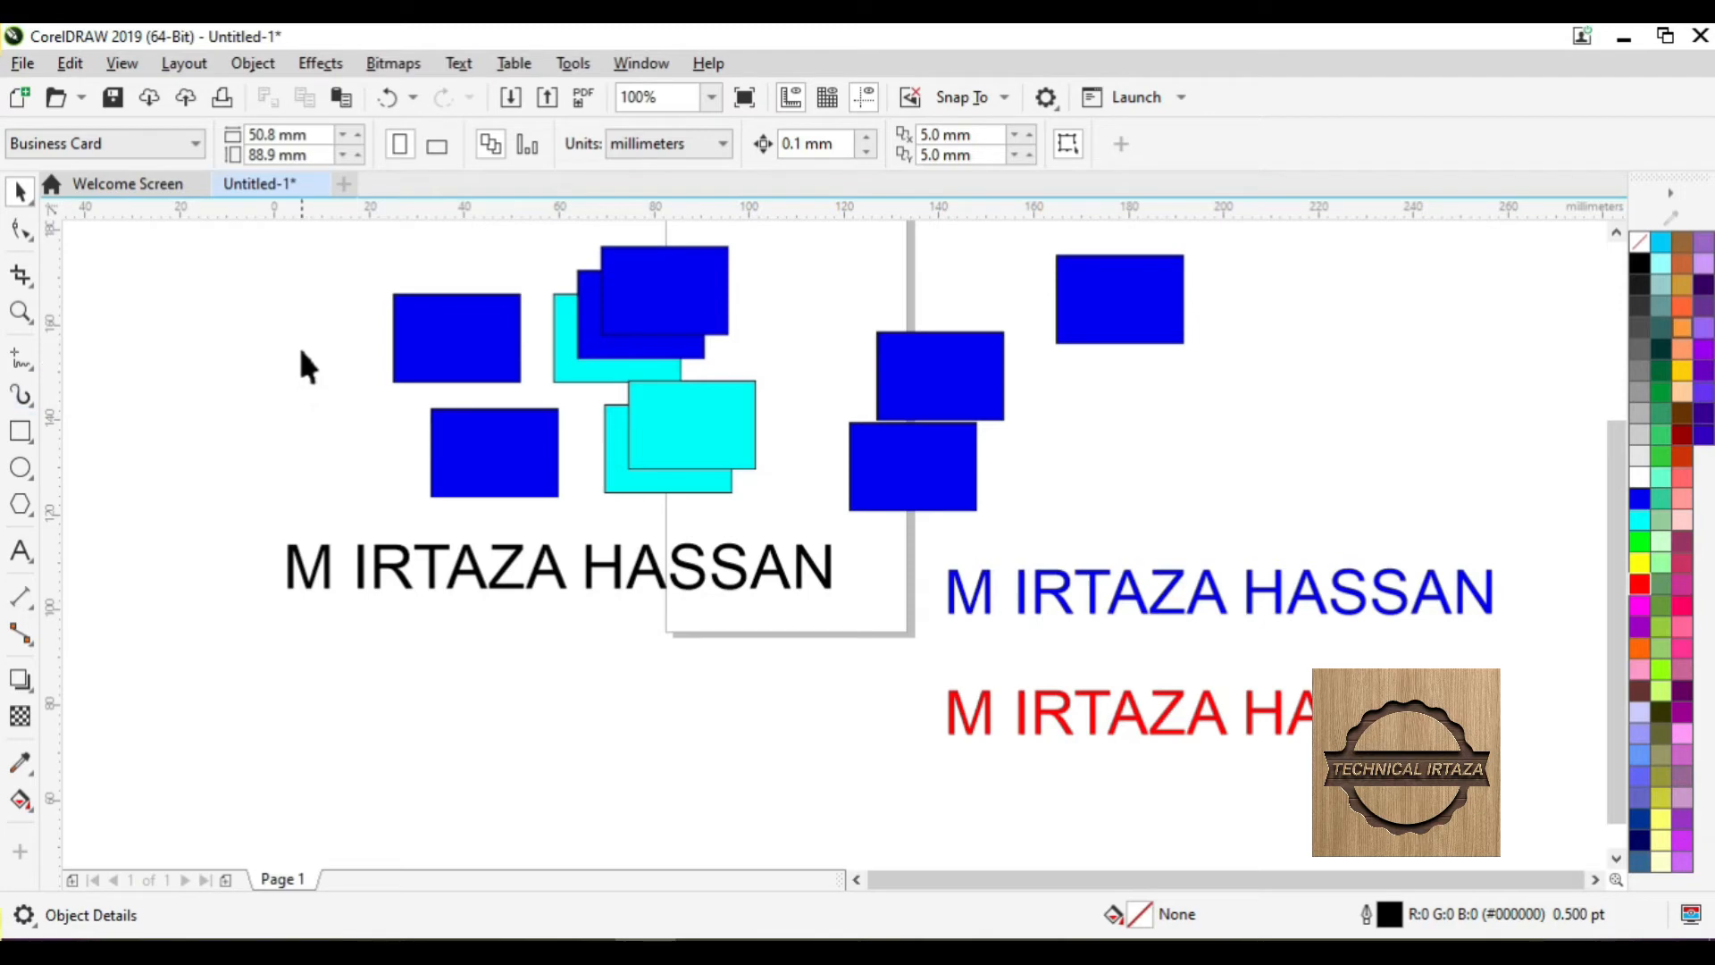
{"action": "left_click", "coordinate": [122, 63]}
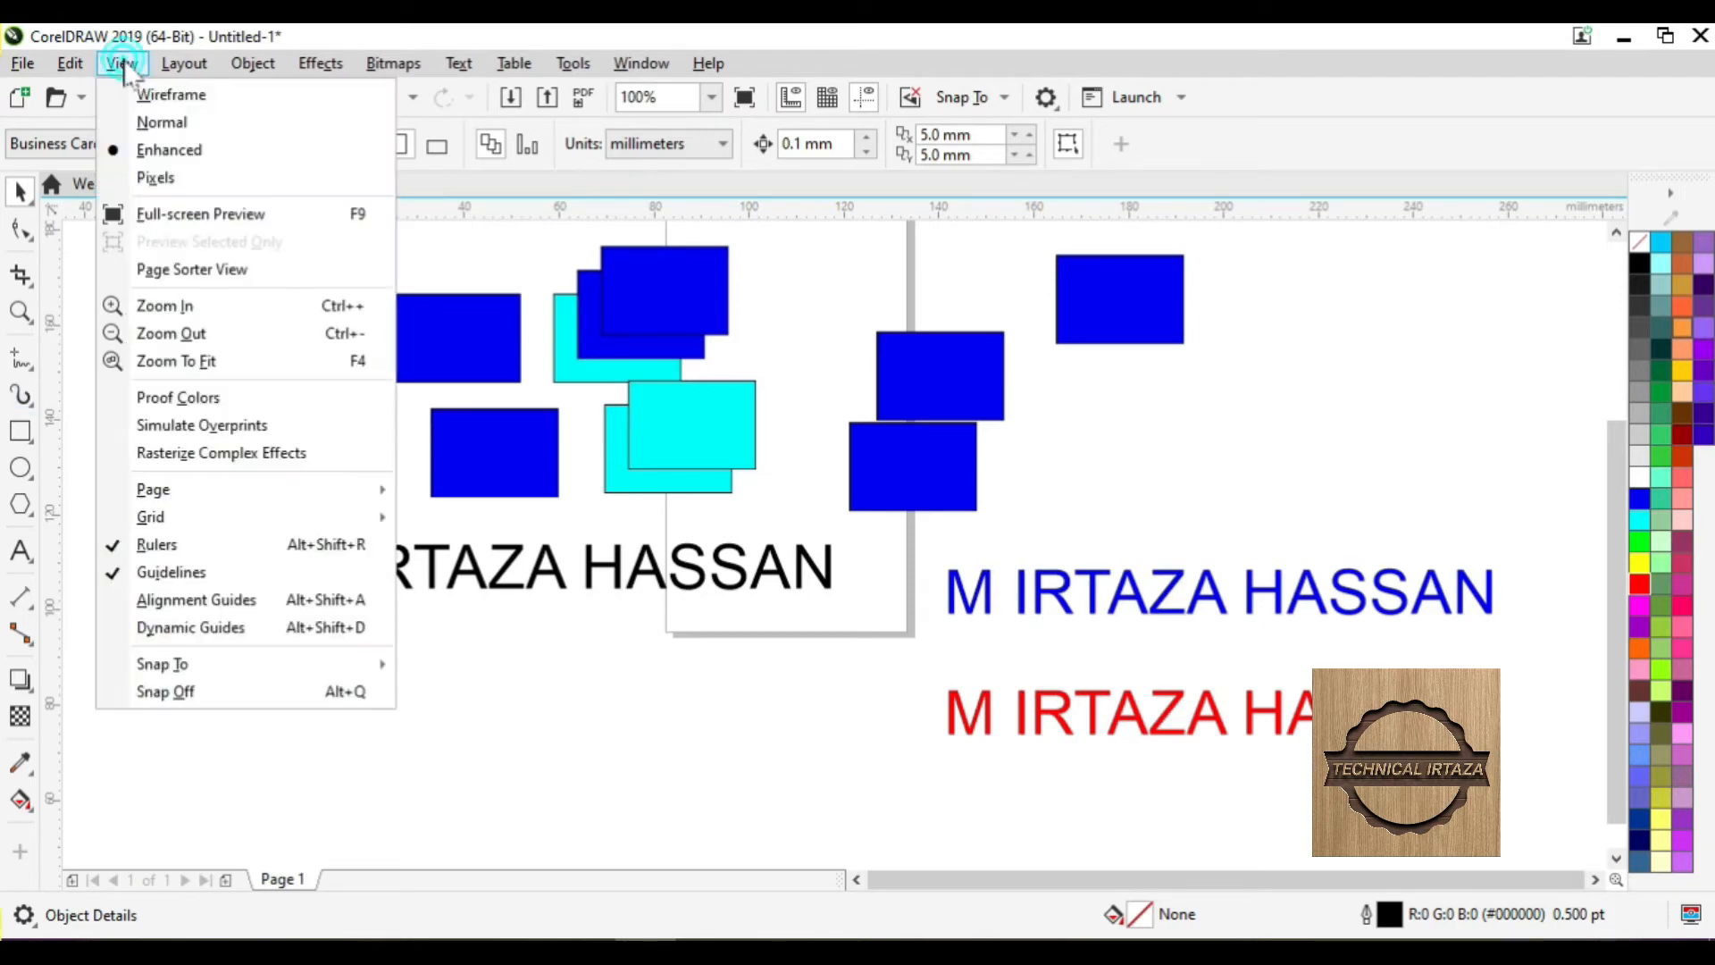
{"action": "left_click", "coordinate": [182, 551]}
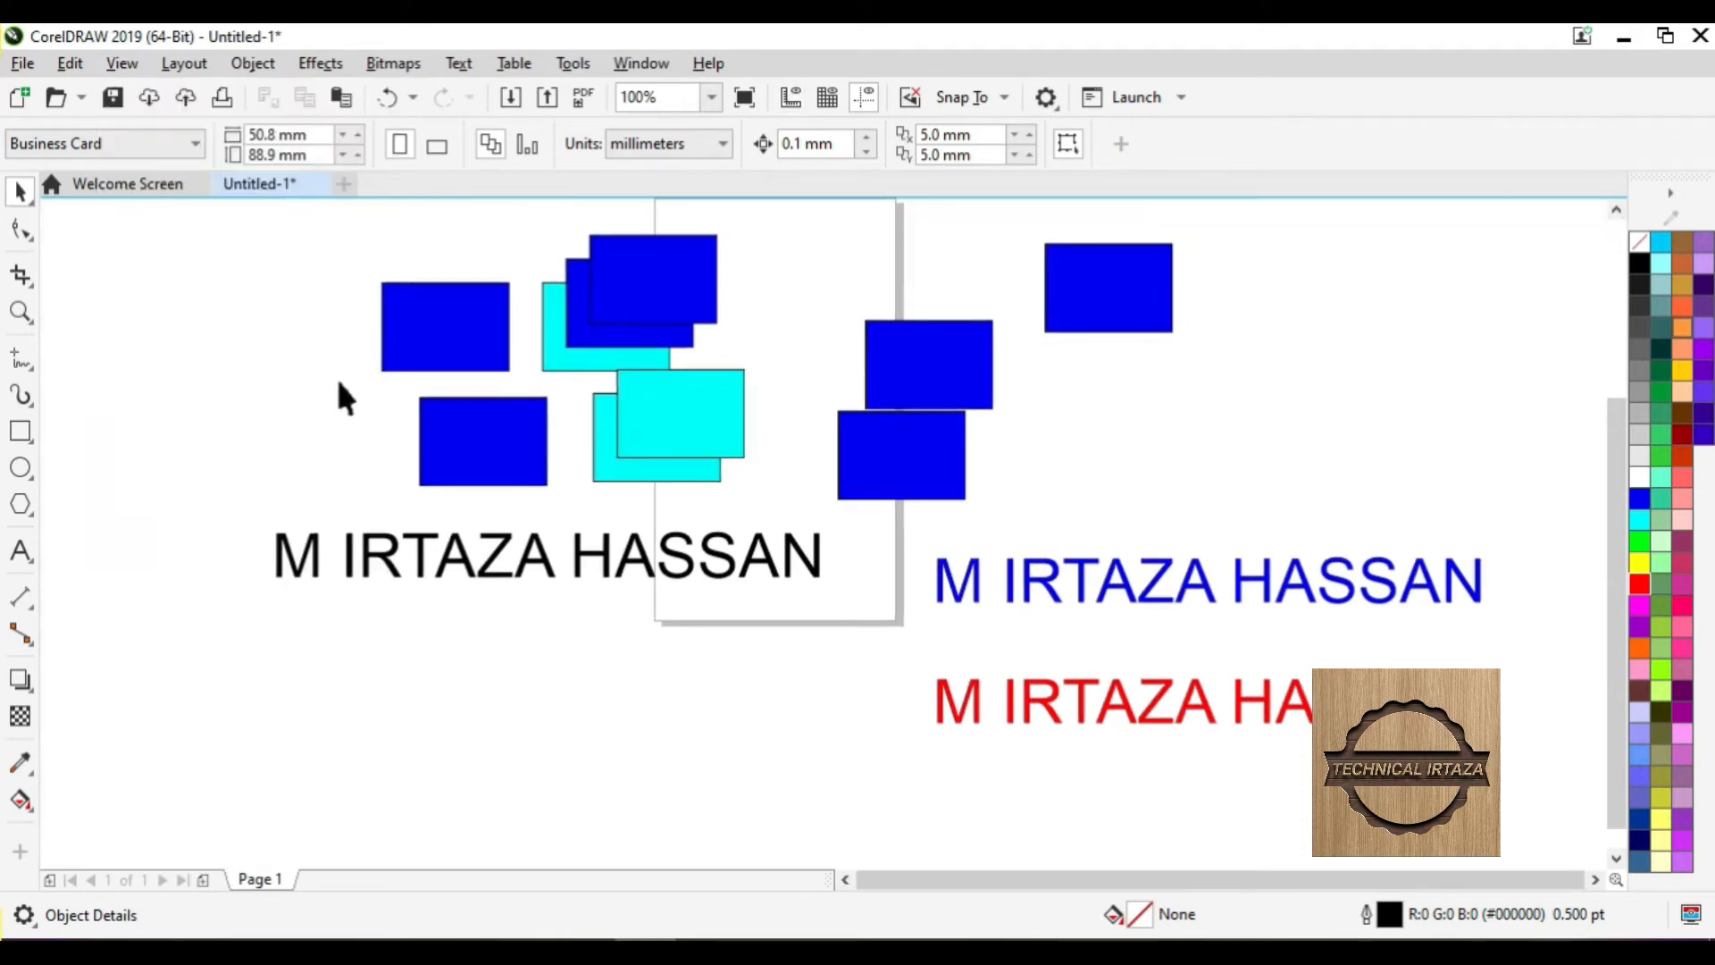
{"action": "left_click", "coordinate": [122, 63]}
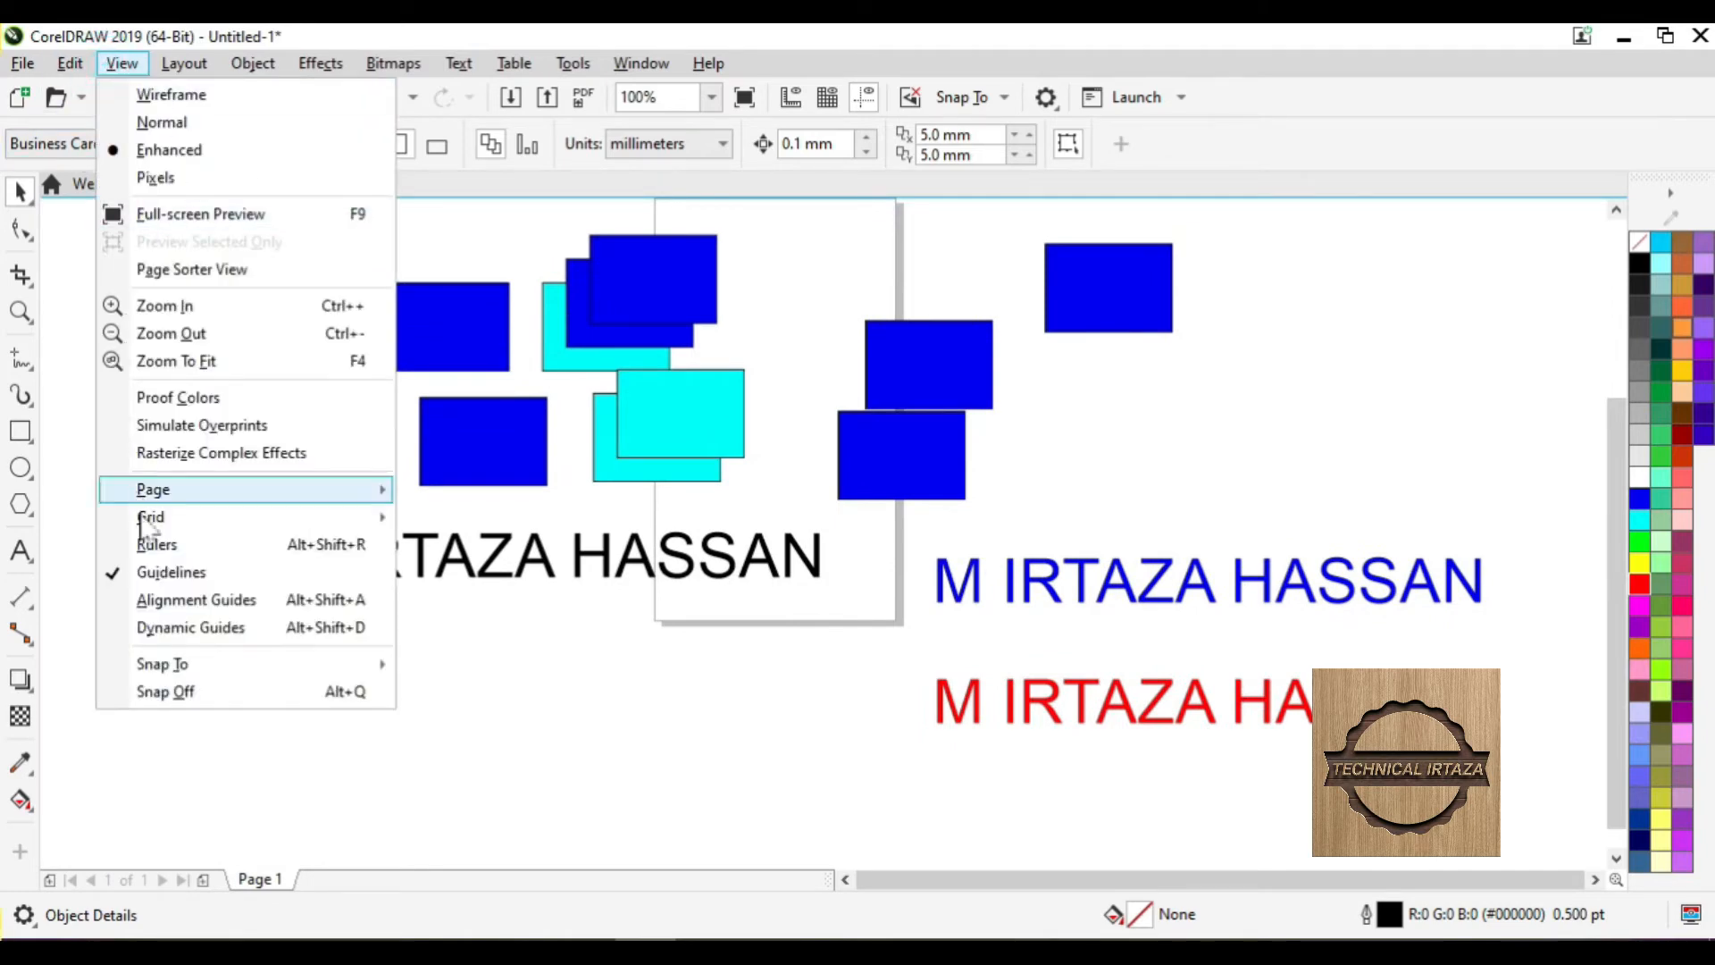
{"action": "left_click", "coordinate": [229, 546]}
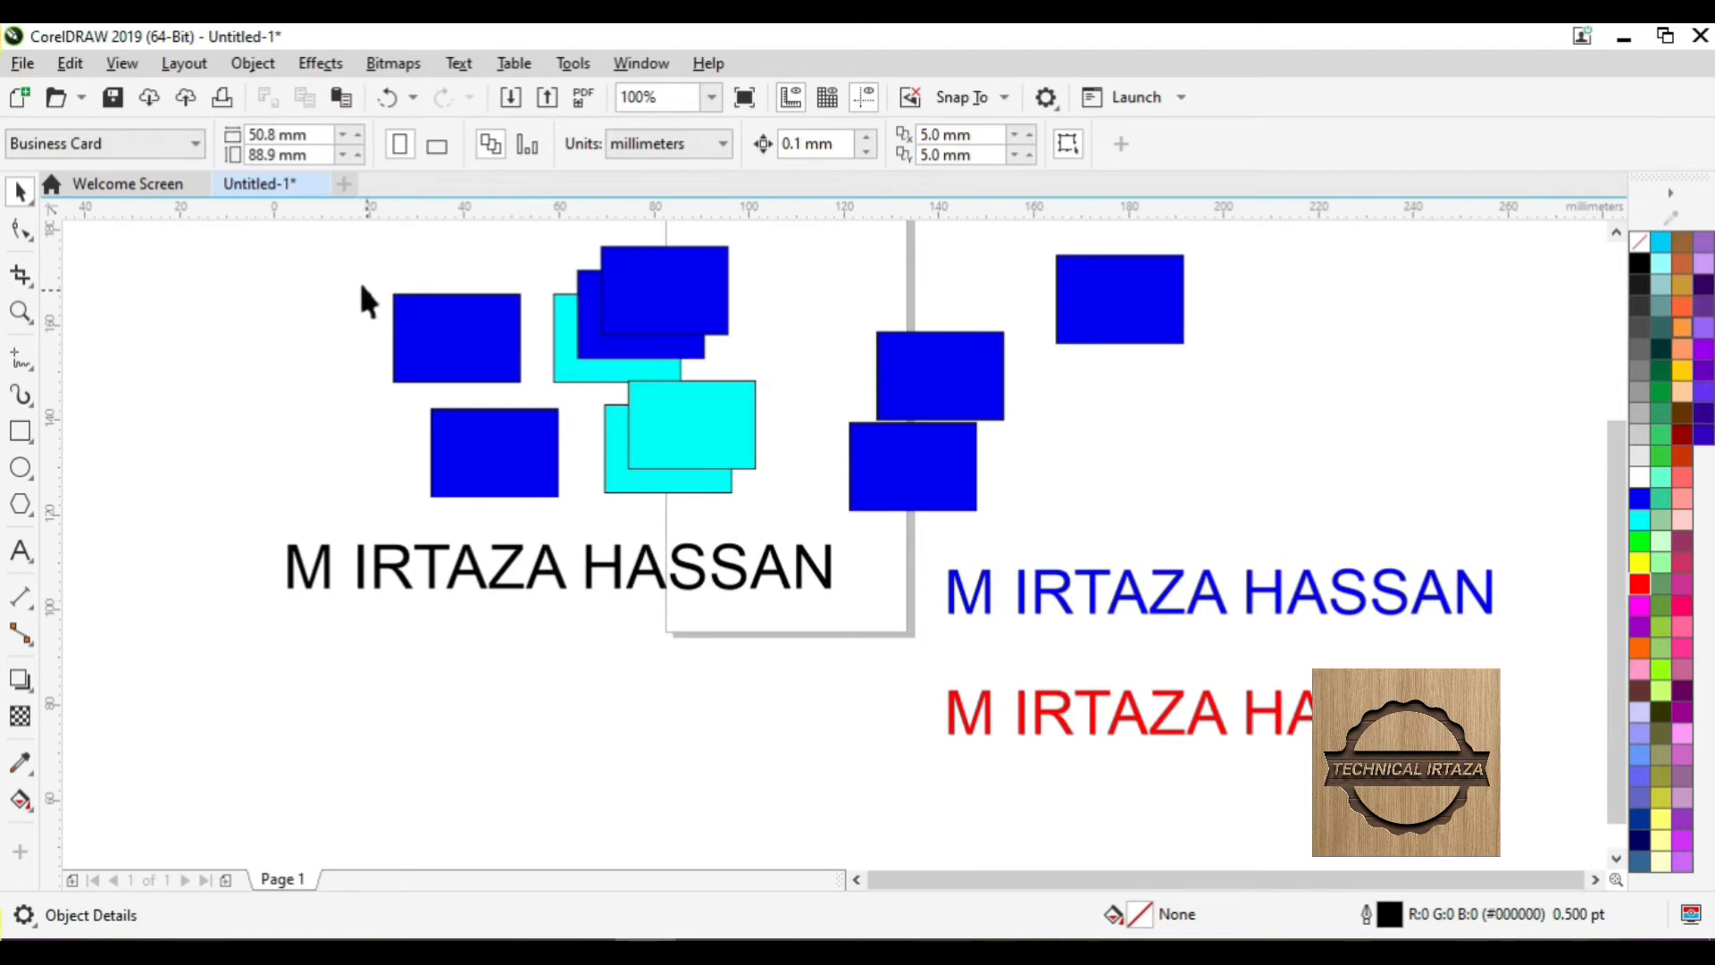
{"action": "left_click", "coordinate": [80, 70]}
{"action": "mouse_move", "coordinate": [229, 460]}
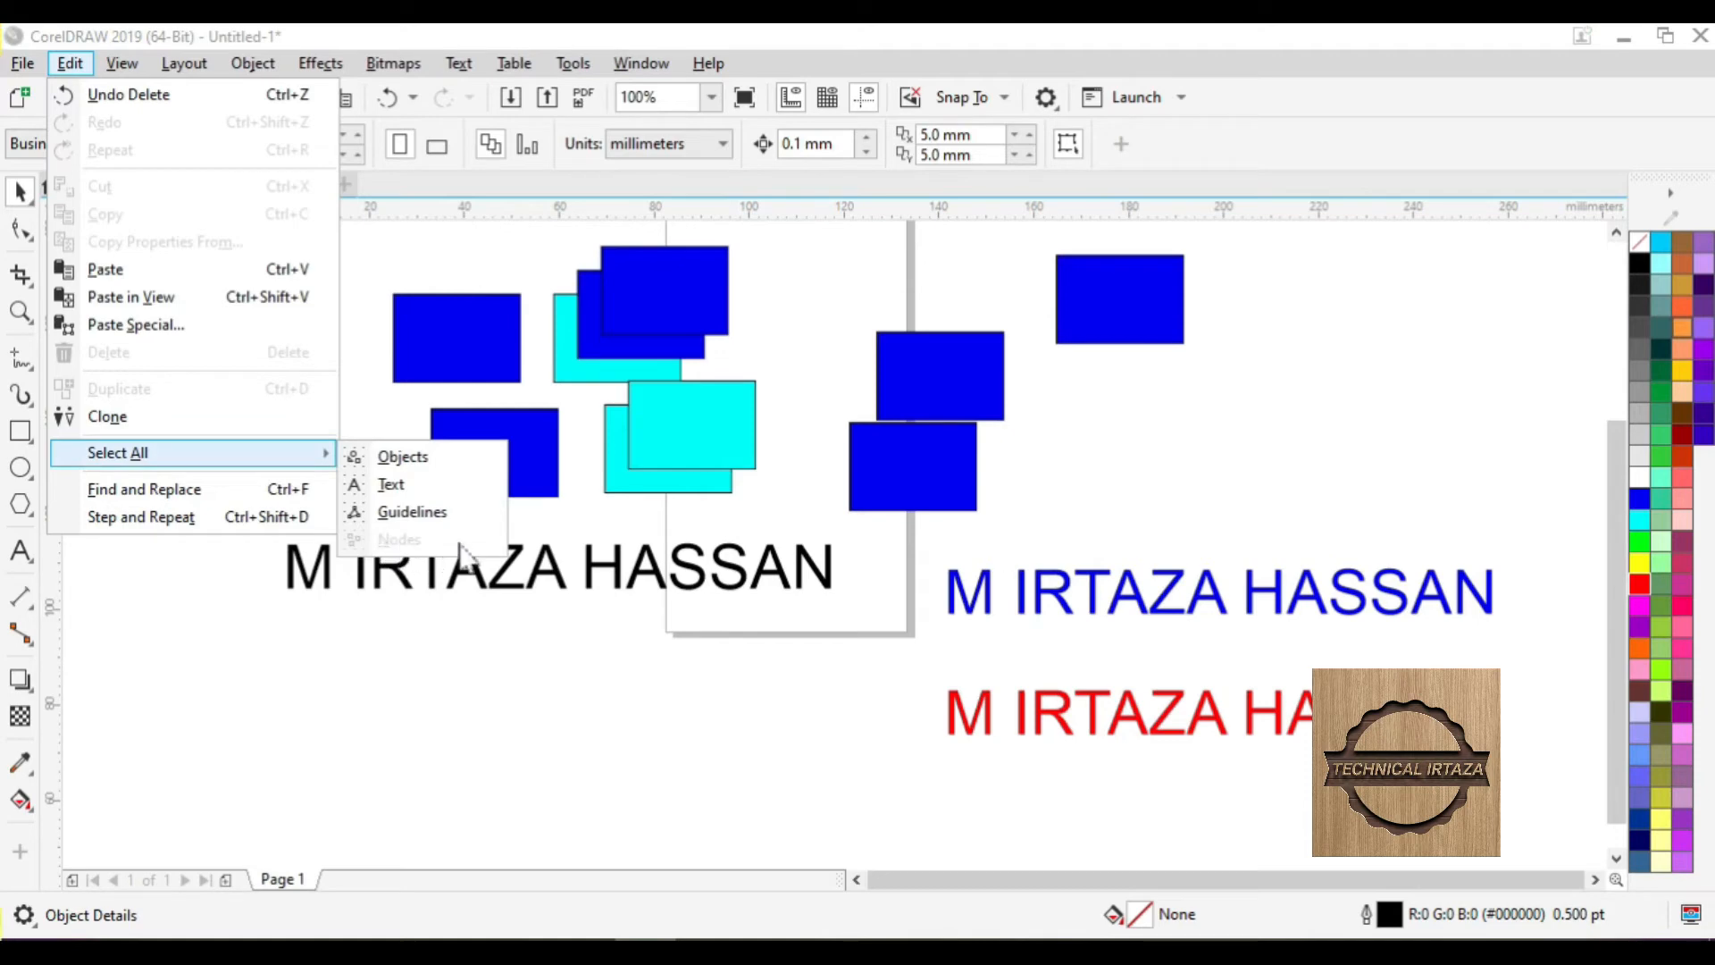
- Convert the lower-left blue rectangle to curves and select all four of its nodes
{"action": "left_click", "coordinate": [479, 638]}
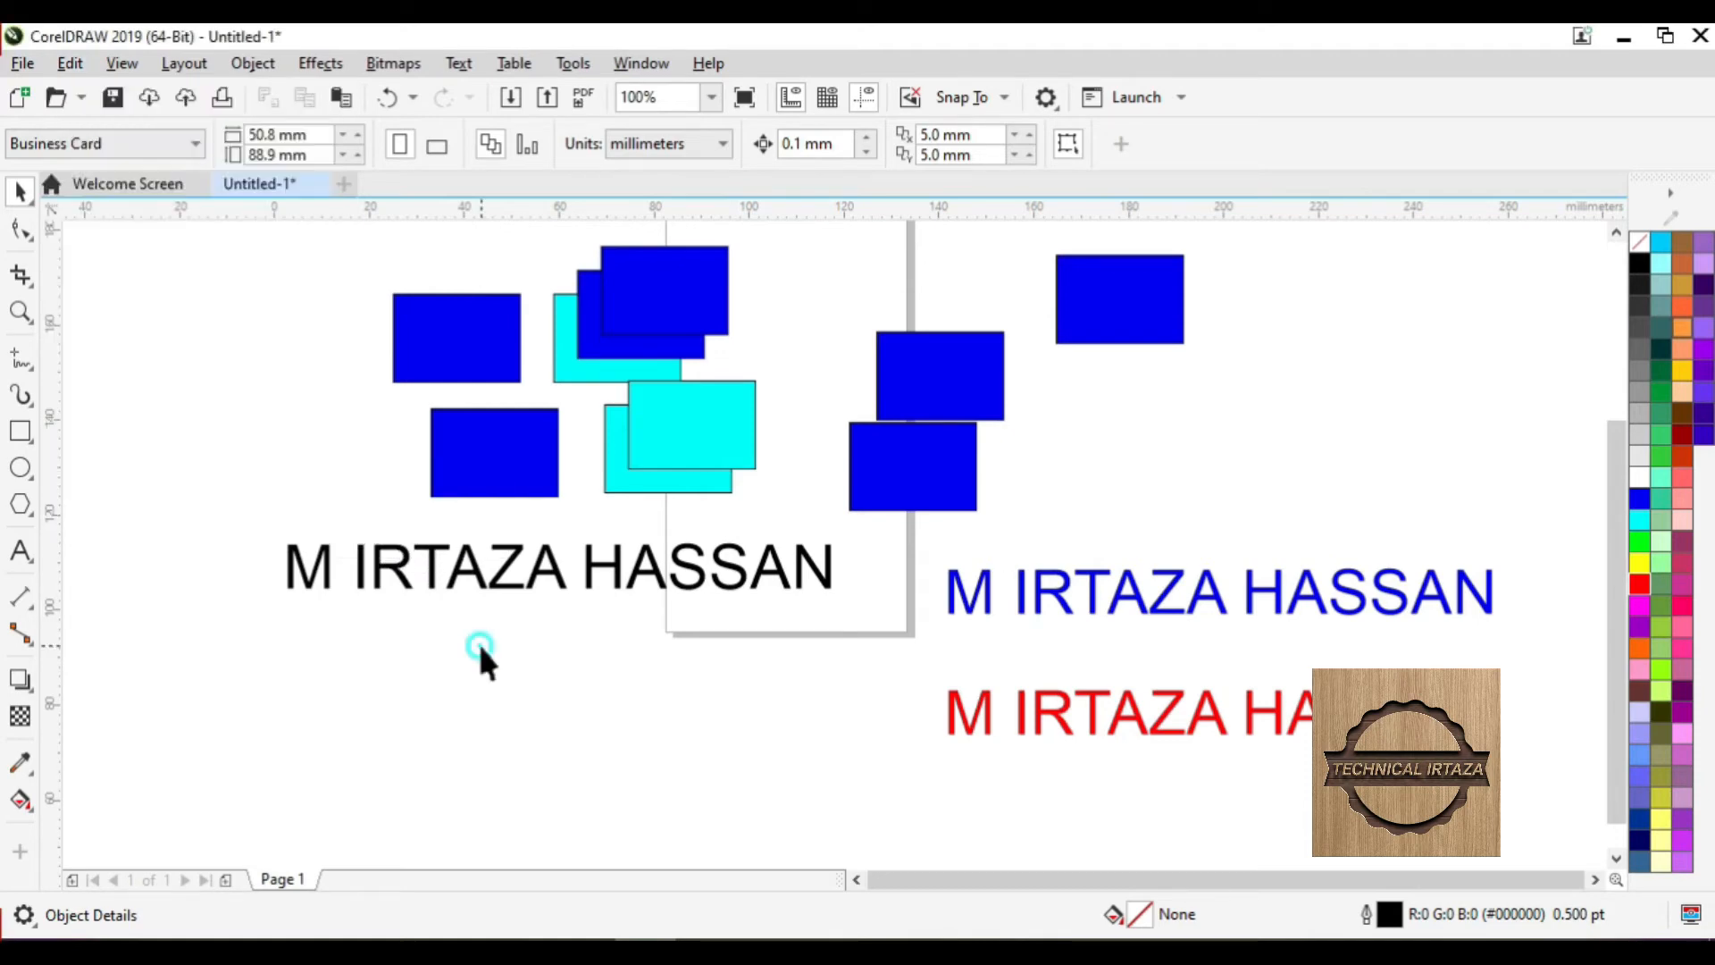
{"action": "left_click", "coordinate": [498, 447]}
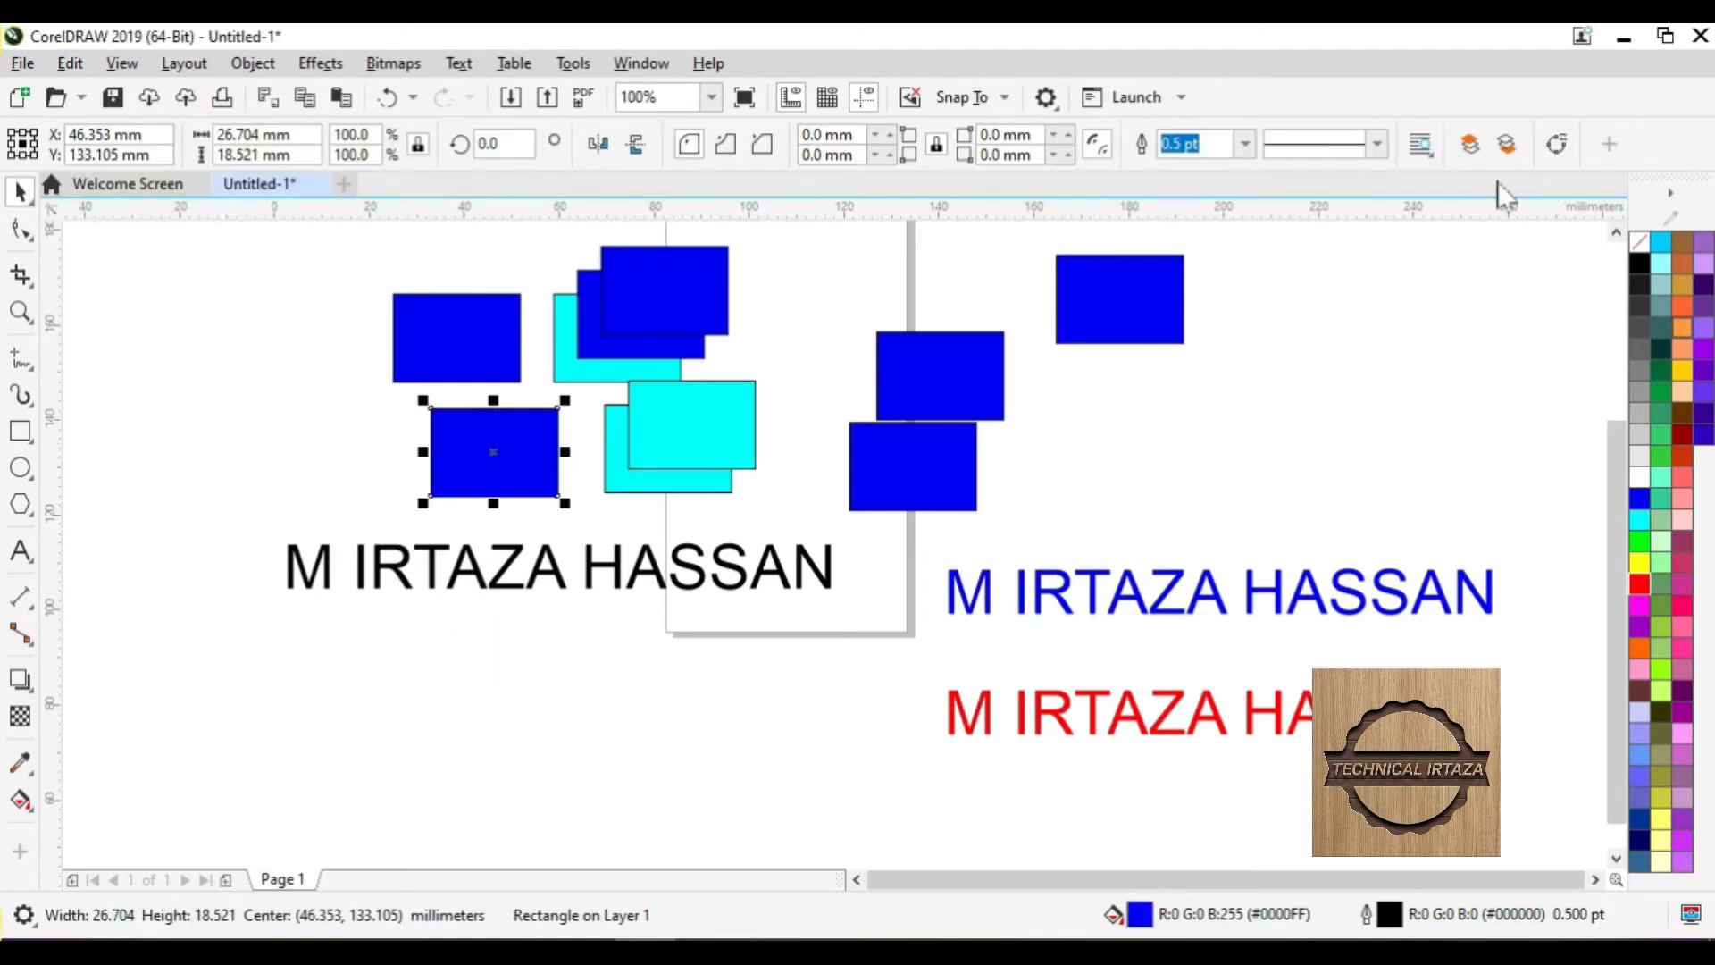
{"action": "left_click", "coordinate": [1554, 145]}
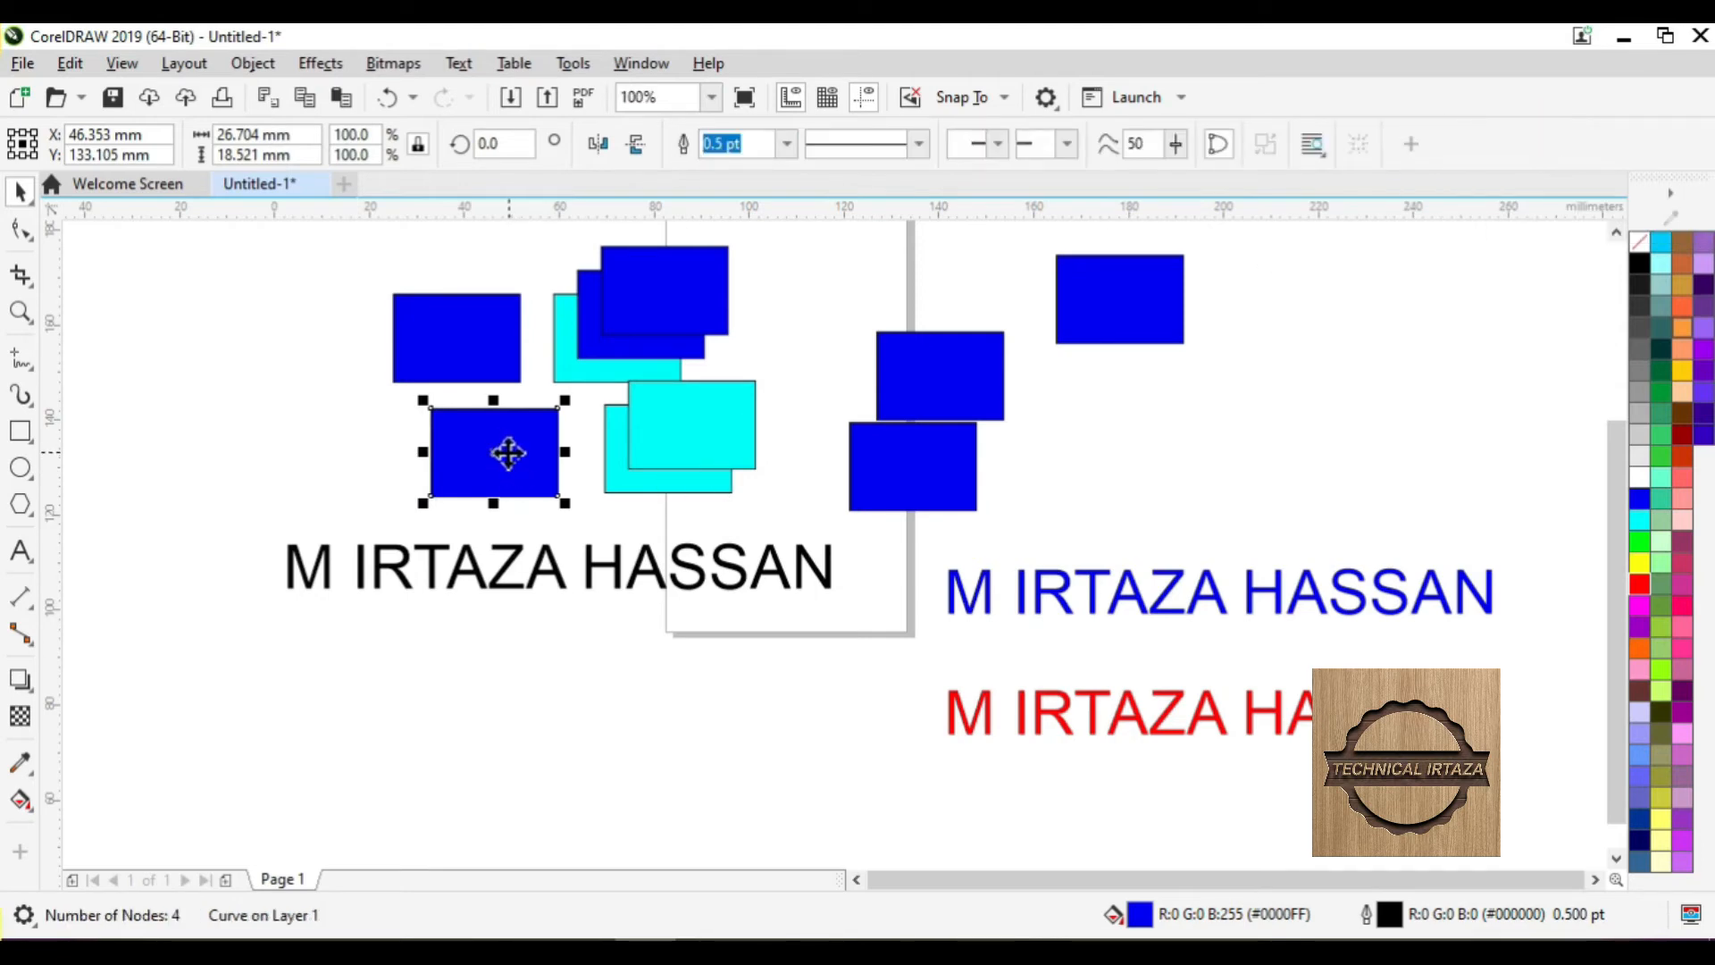
{"action": "left_click", "coordinate": [71, 64]}
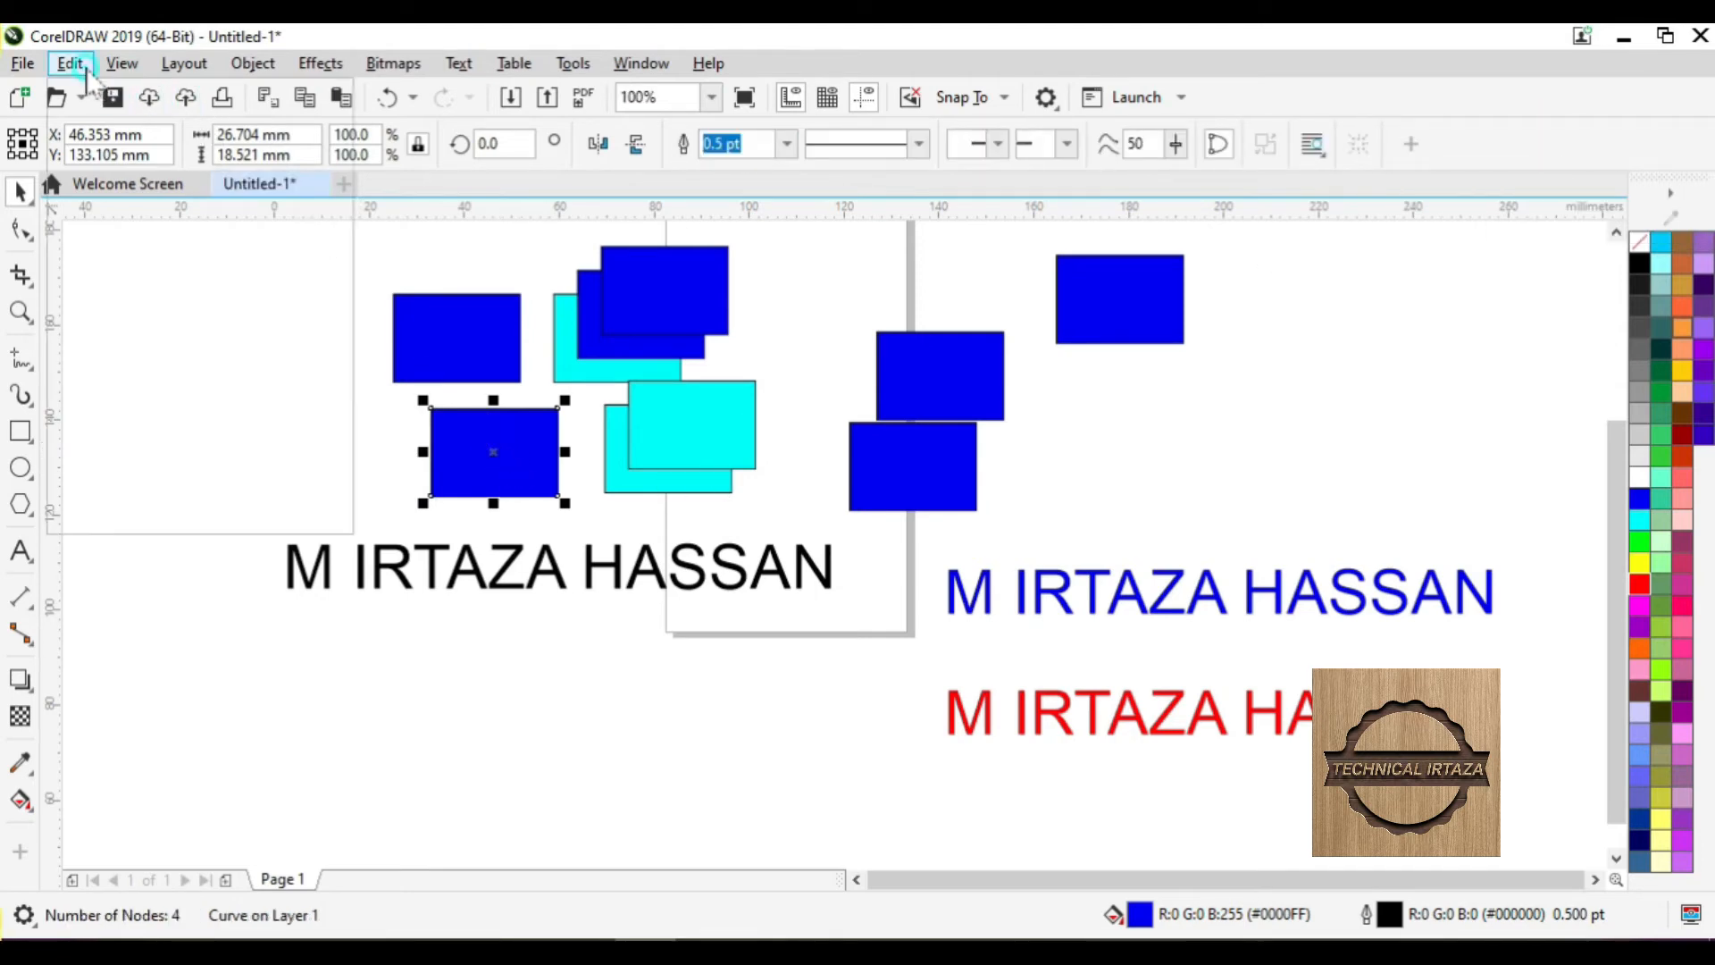
{"action": "mouse_move", "coordinate": [138, 452]}
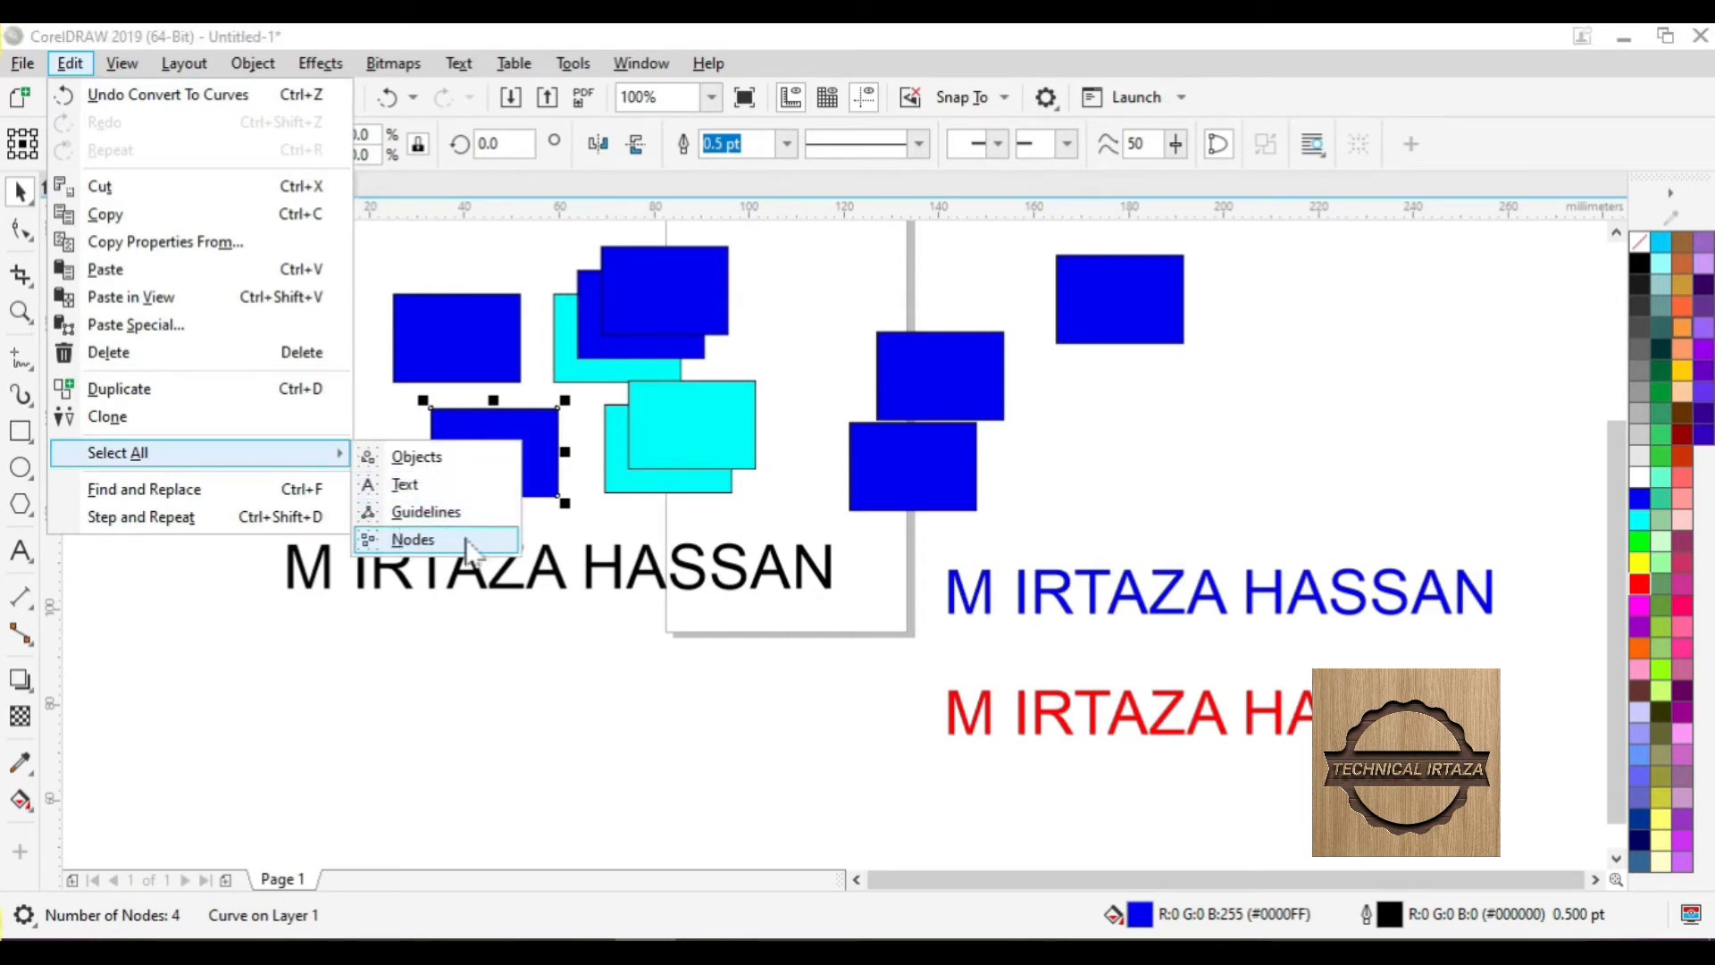
{"action": "left_click", "coordinate": [466, 541]}
- Bend the shape's left edge outward into a curve and stretch its right edge further right
{"action": "scroll", "coordinate": [494, 490], "scroll_direction": "up", "scroll_amount": 2}
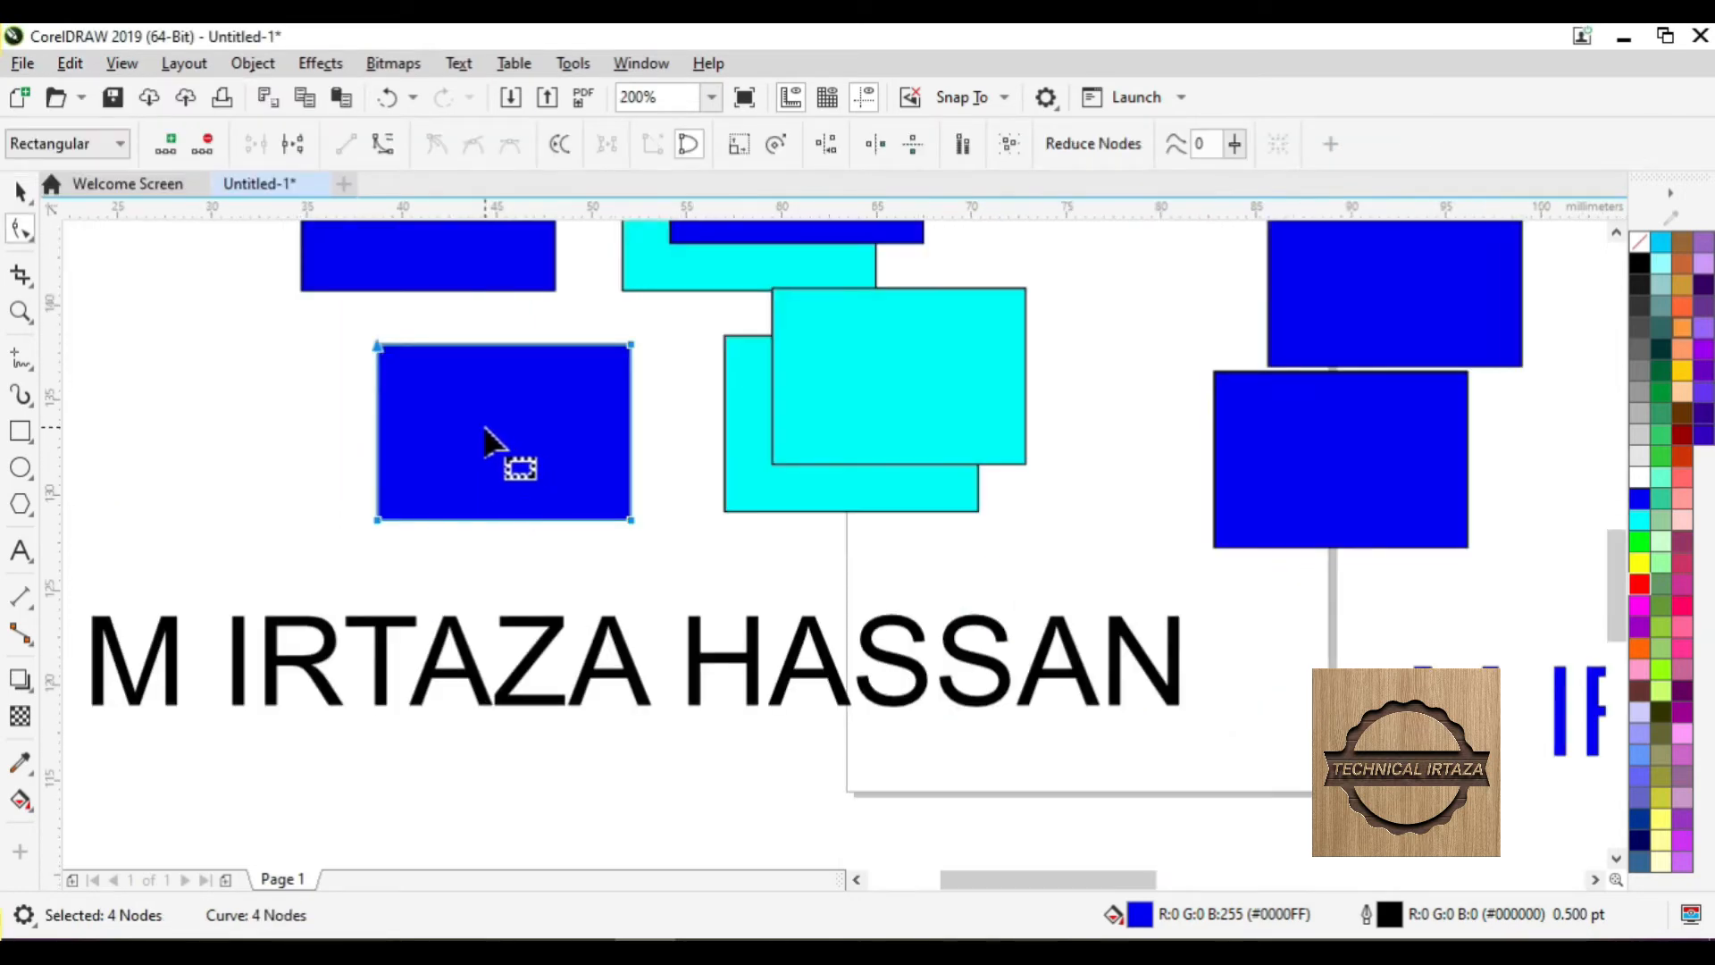
{"action": "scroll", "coordinate": [494, 444], "scroll_direction": "up", "scroll_amount": 2}
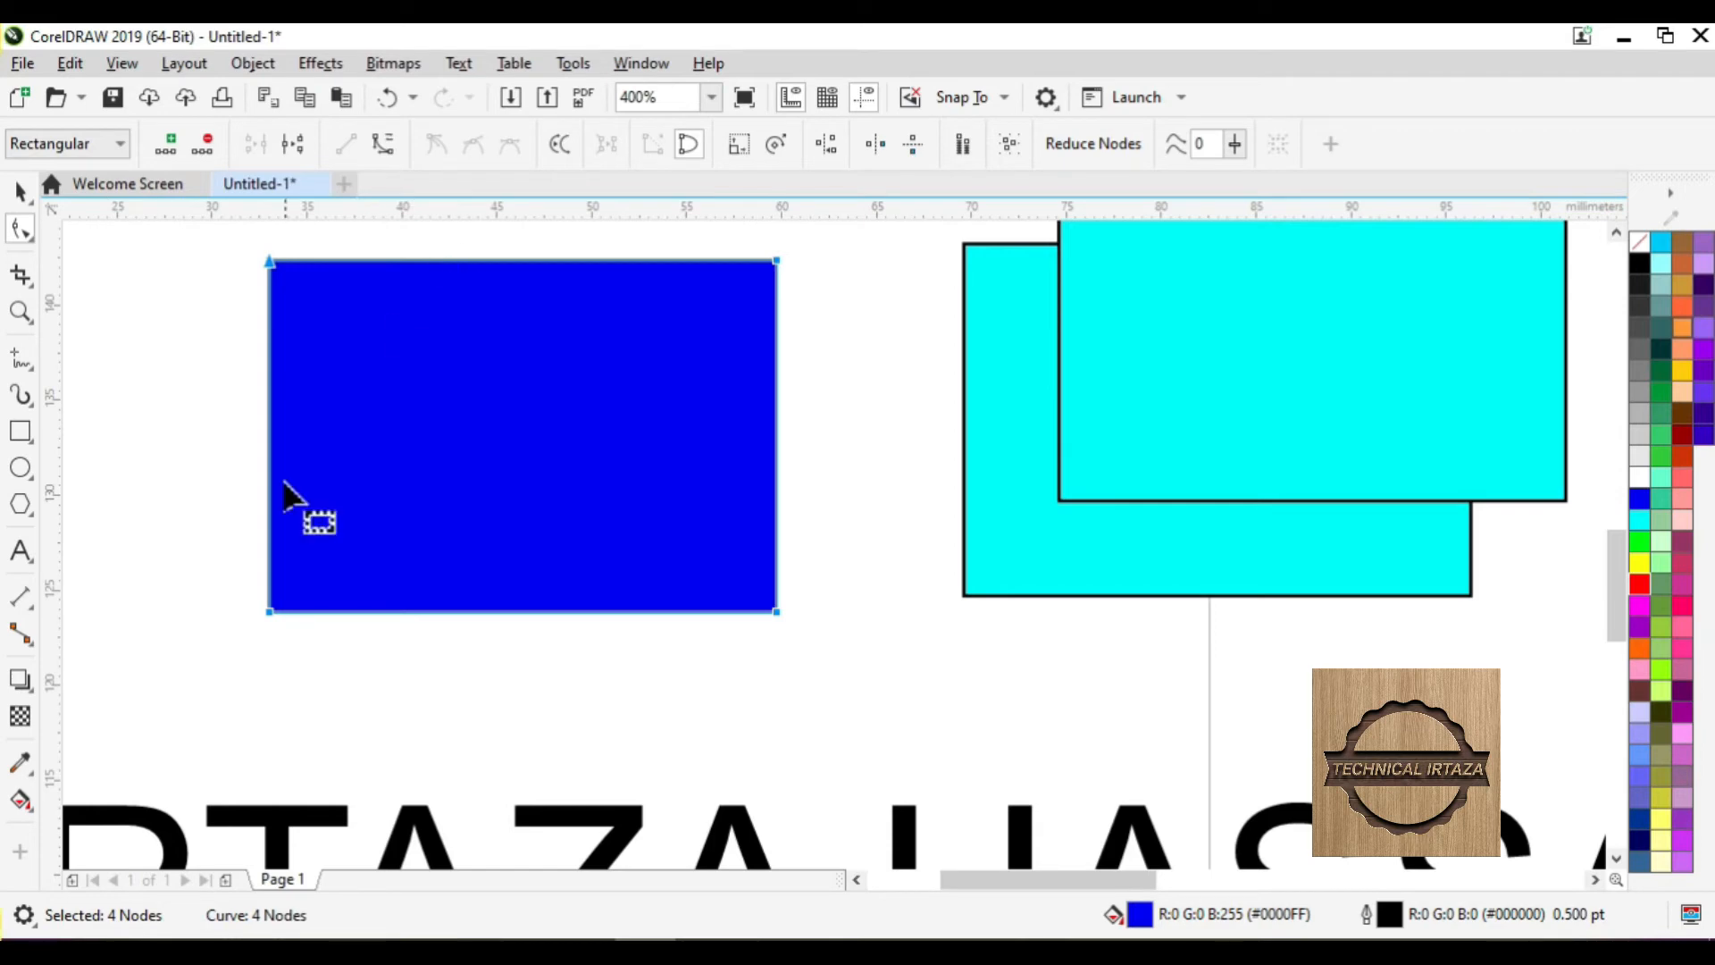
{"action": "left_click", "coordinate": [269, 434]}
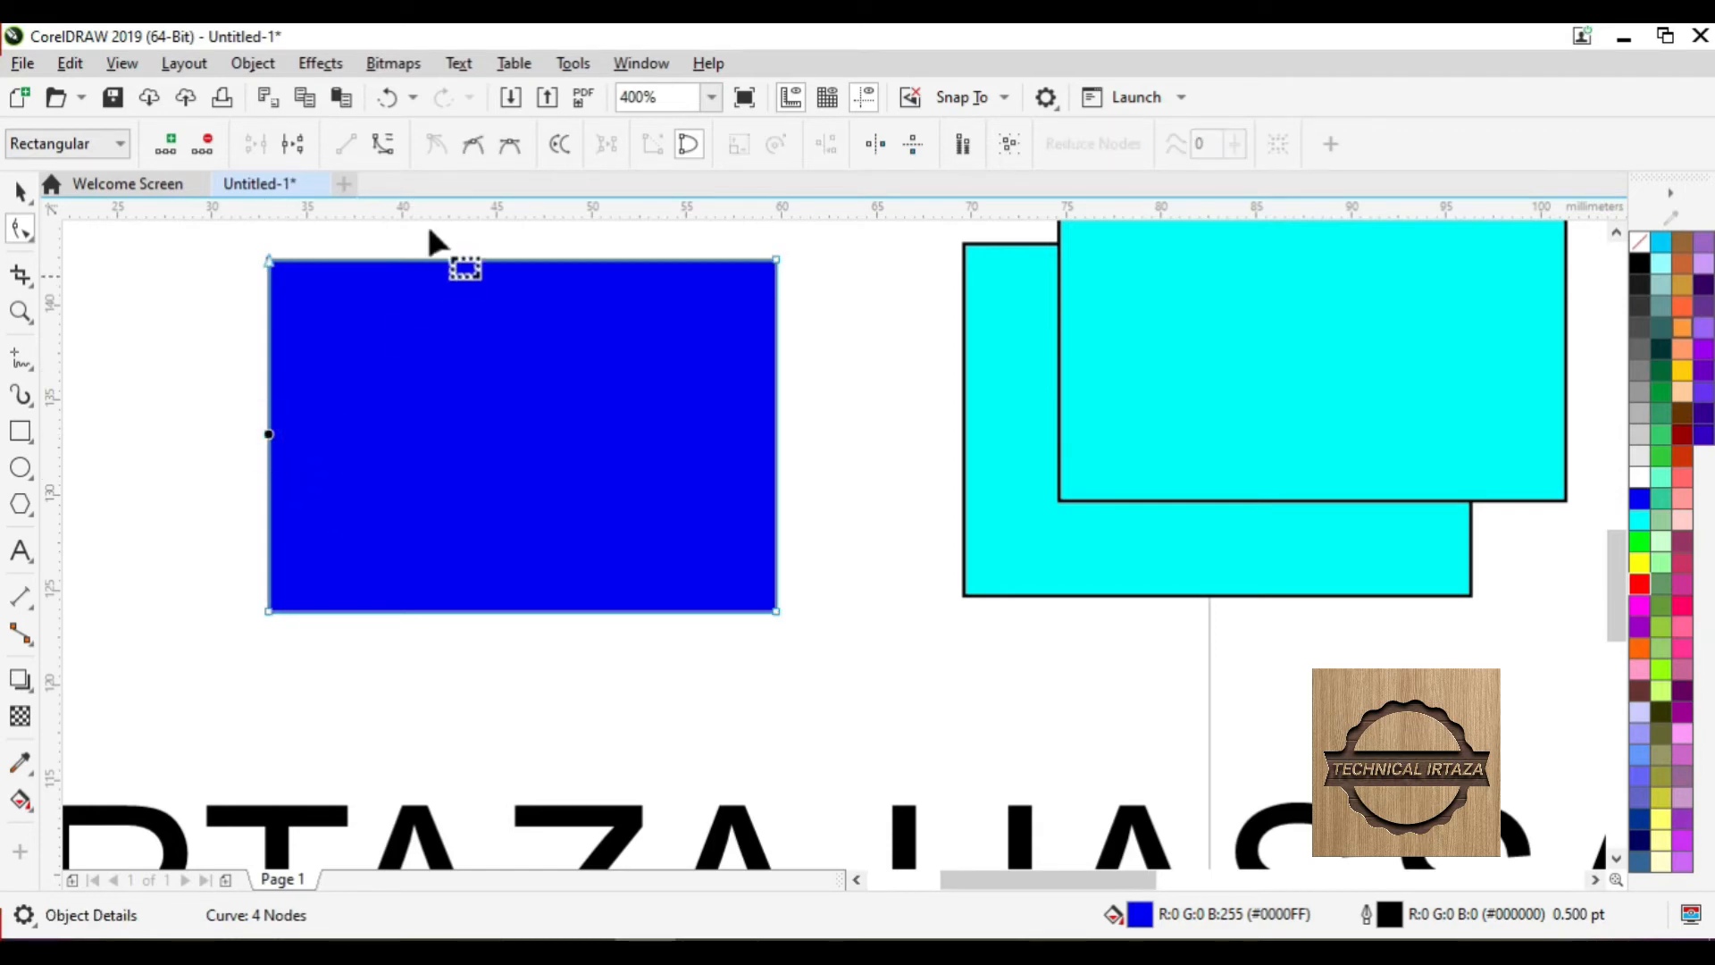
{"action": "left_click", "coordinate": [383, 143]}
{"action": "left_click_drag", "start_coordinate": [271, 430], "coordinate": [169, 429]}
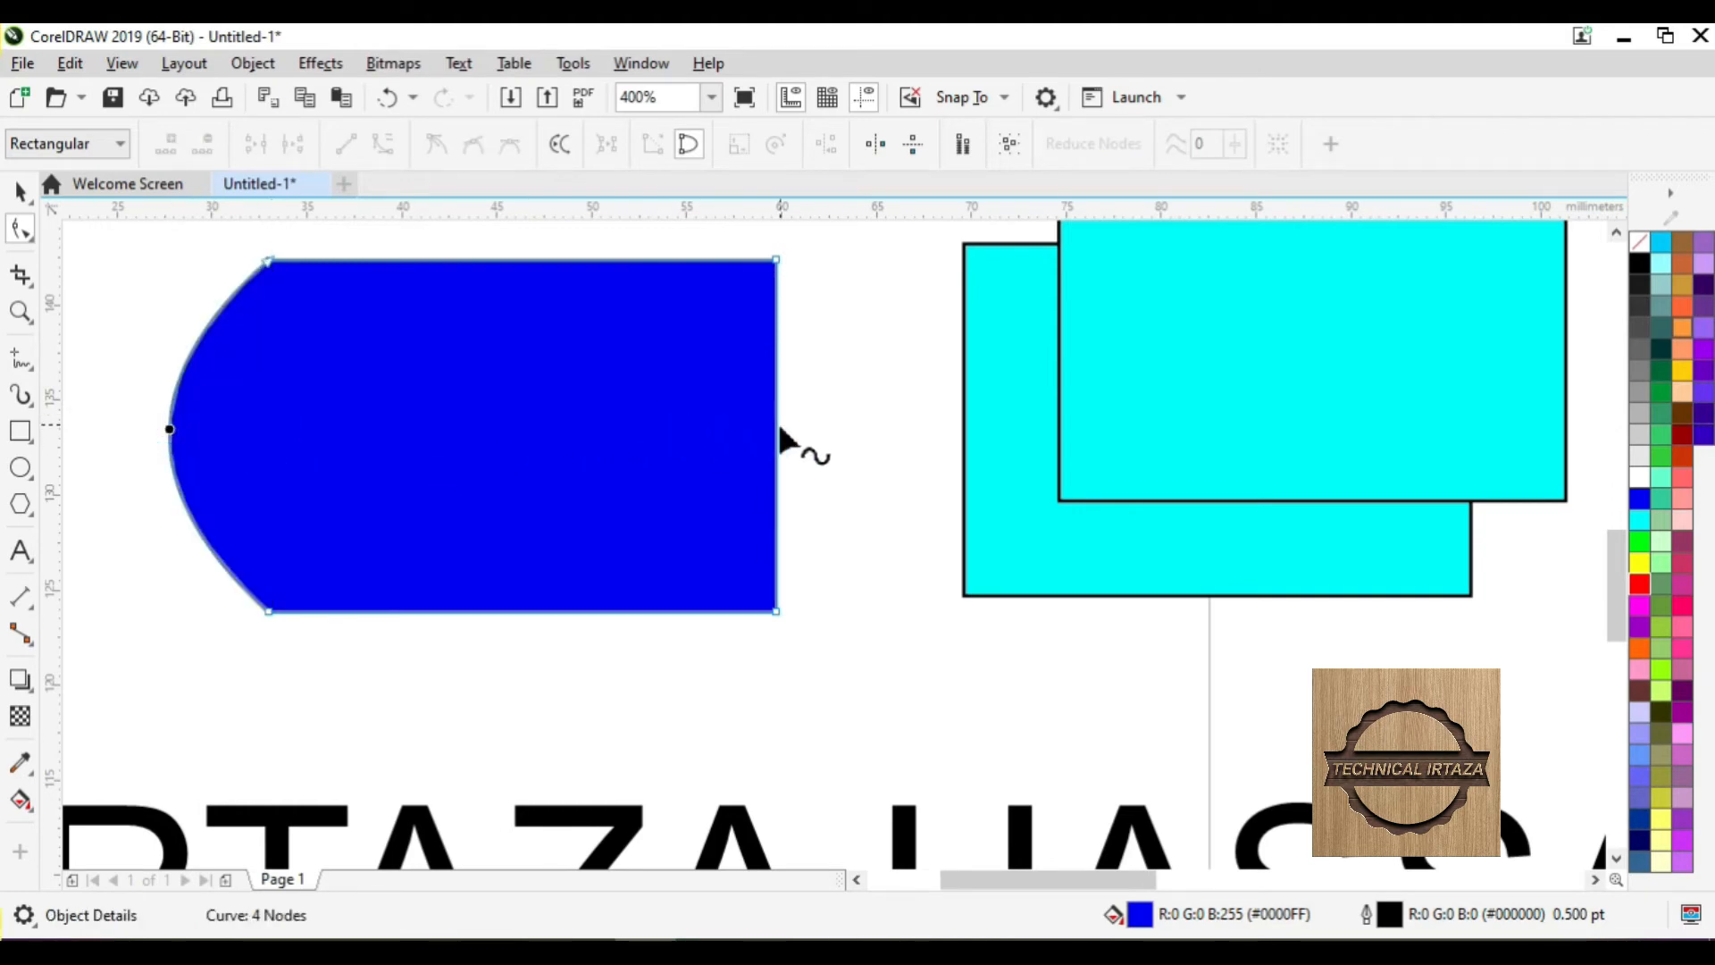
{"action": "left_click_drag", "start_coordinate": [780, 428], "coordinate": [863, 427]}
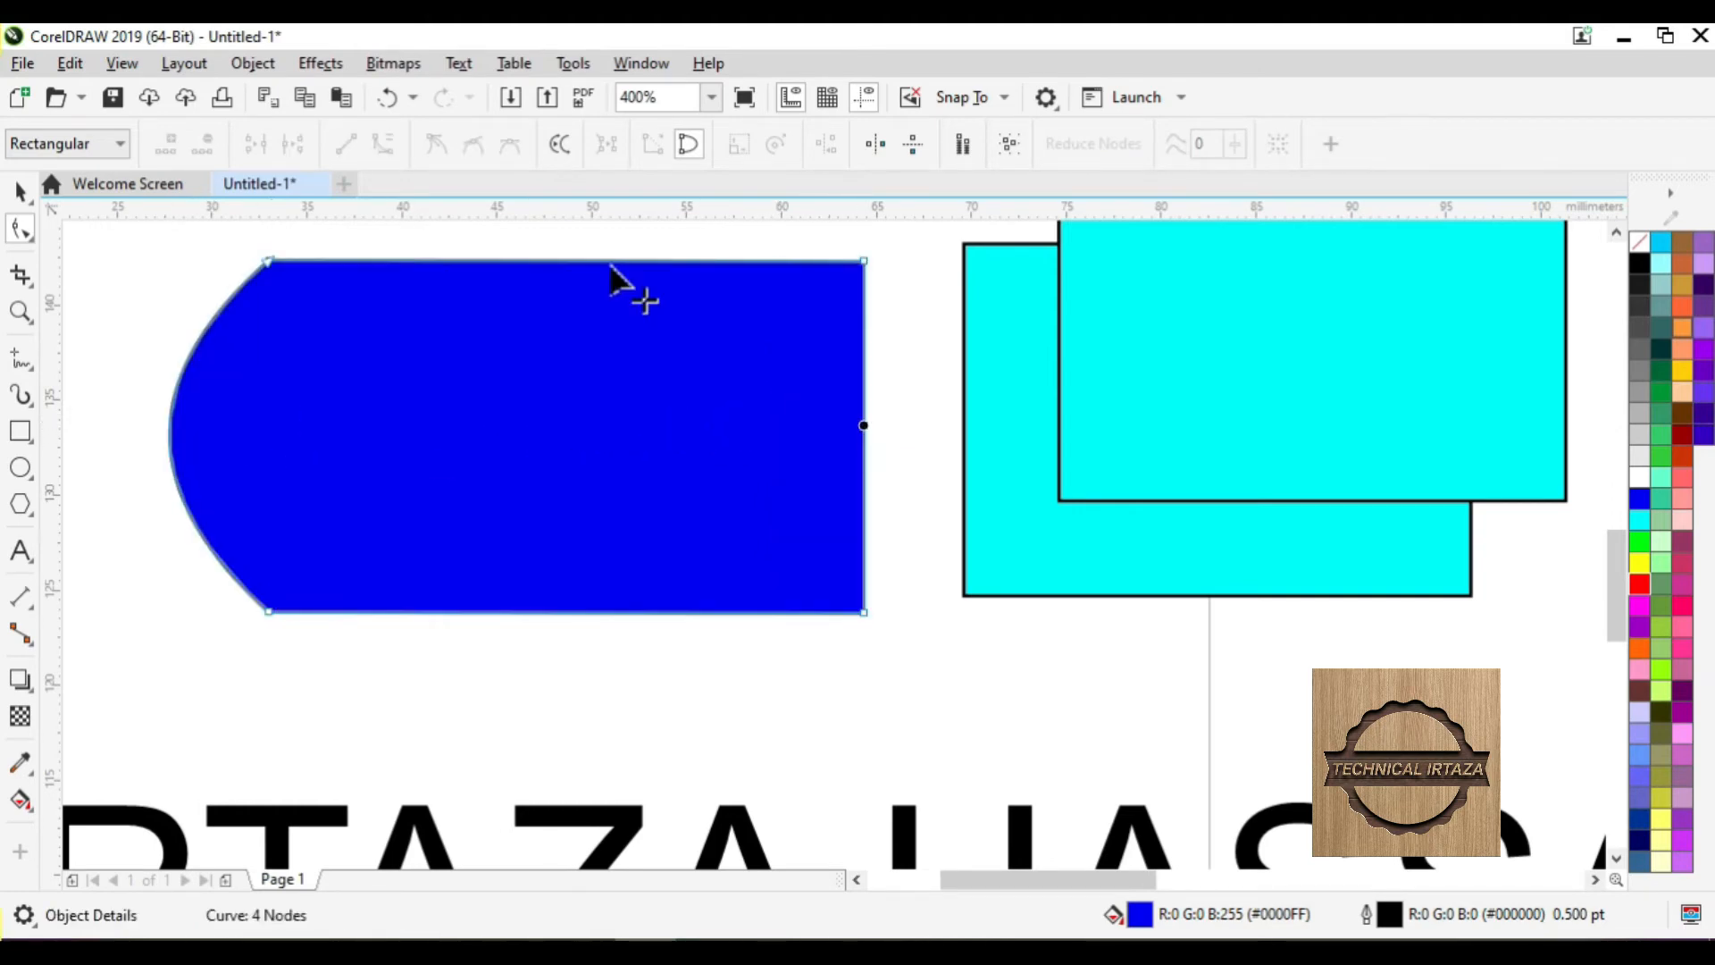
- Convert the bottom edge to a curve and bow it downward into an arc
{"action": "left_click", "coordinate": [533, 612]}
{"action": "left_click", "coordinate": [384, 143]}
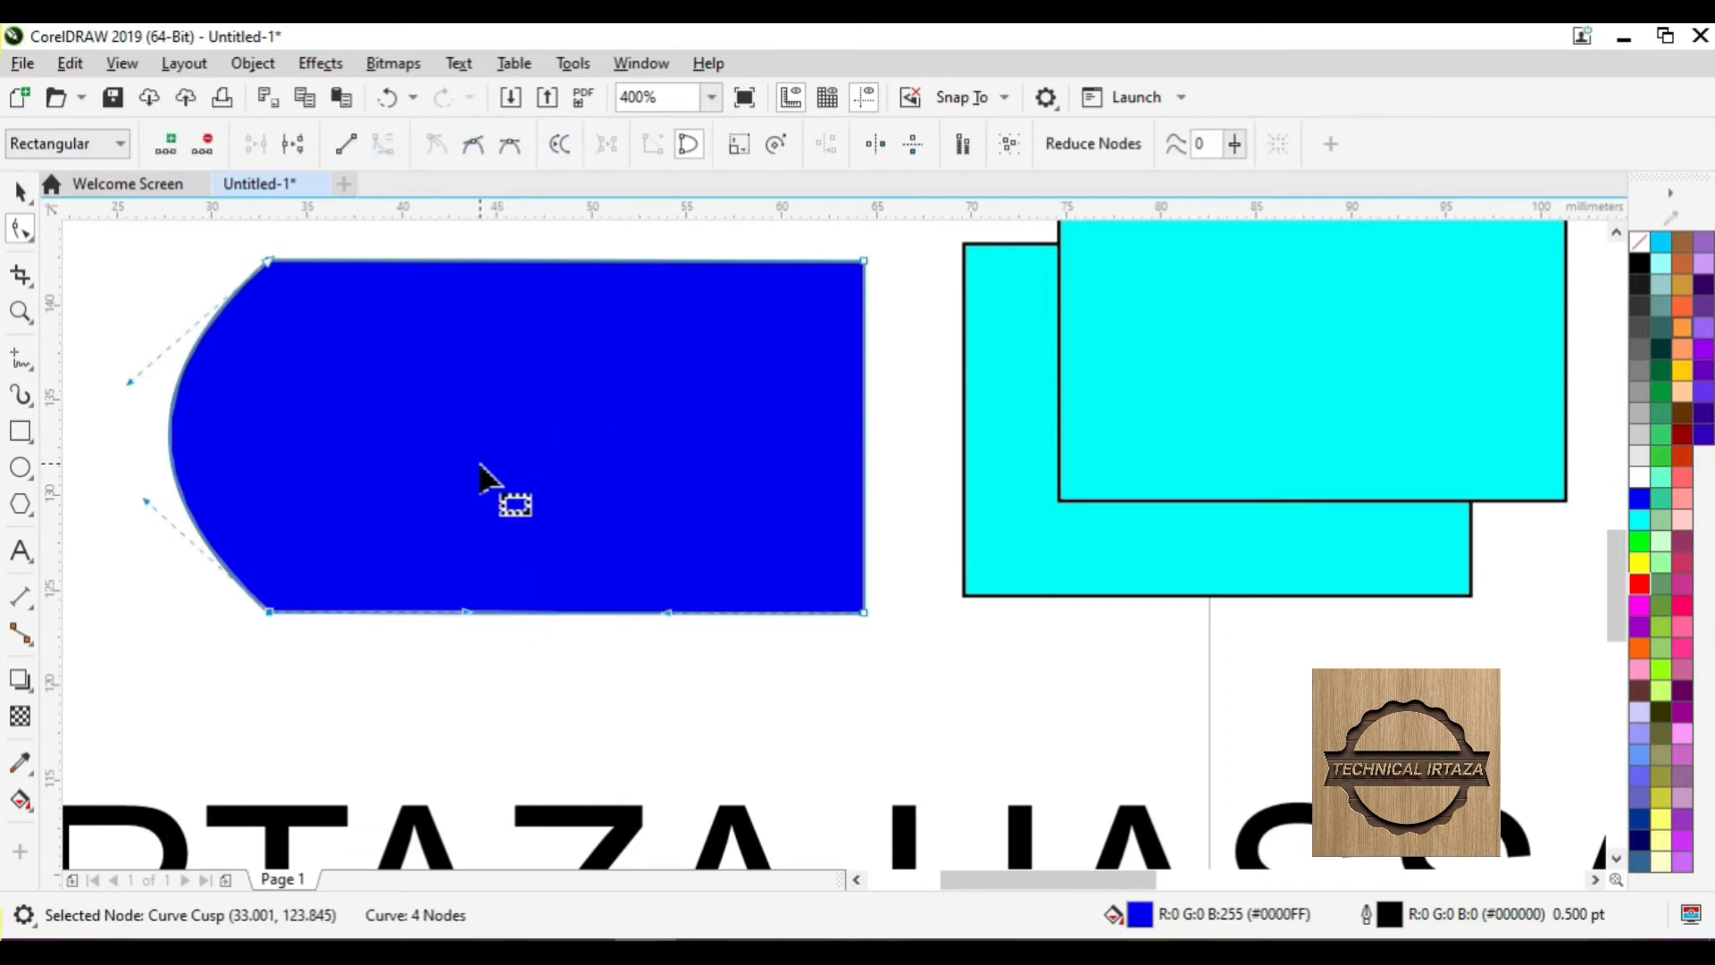
{"action": "left_click_drag", "start_coordinate": [515, 613], "coordinate": [521, 685]}
{"action": "scroll", "coordinate": [555, 651], "scroll_direction": "down", "scroll_amount": 2}
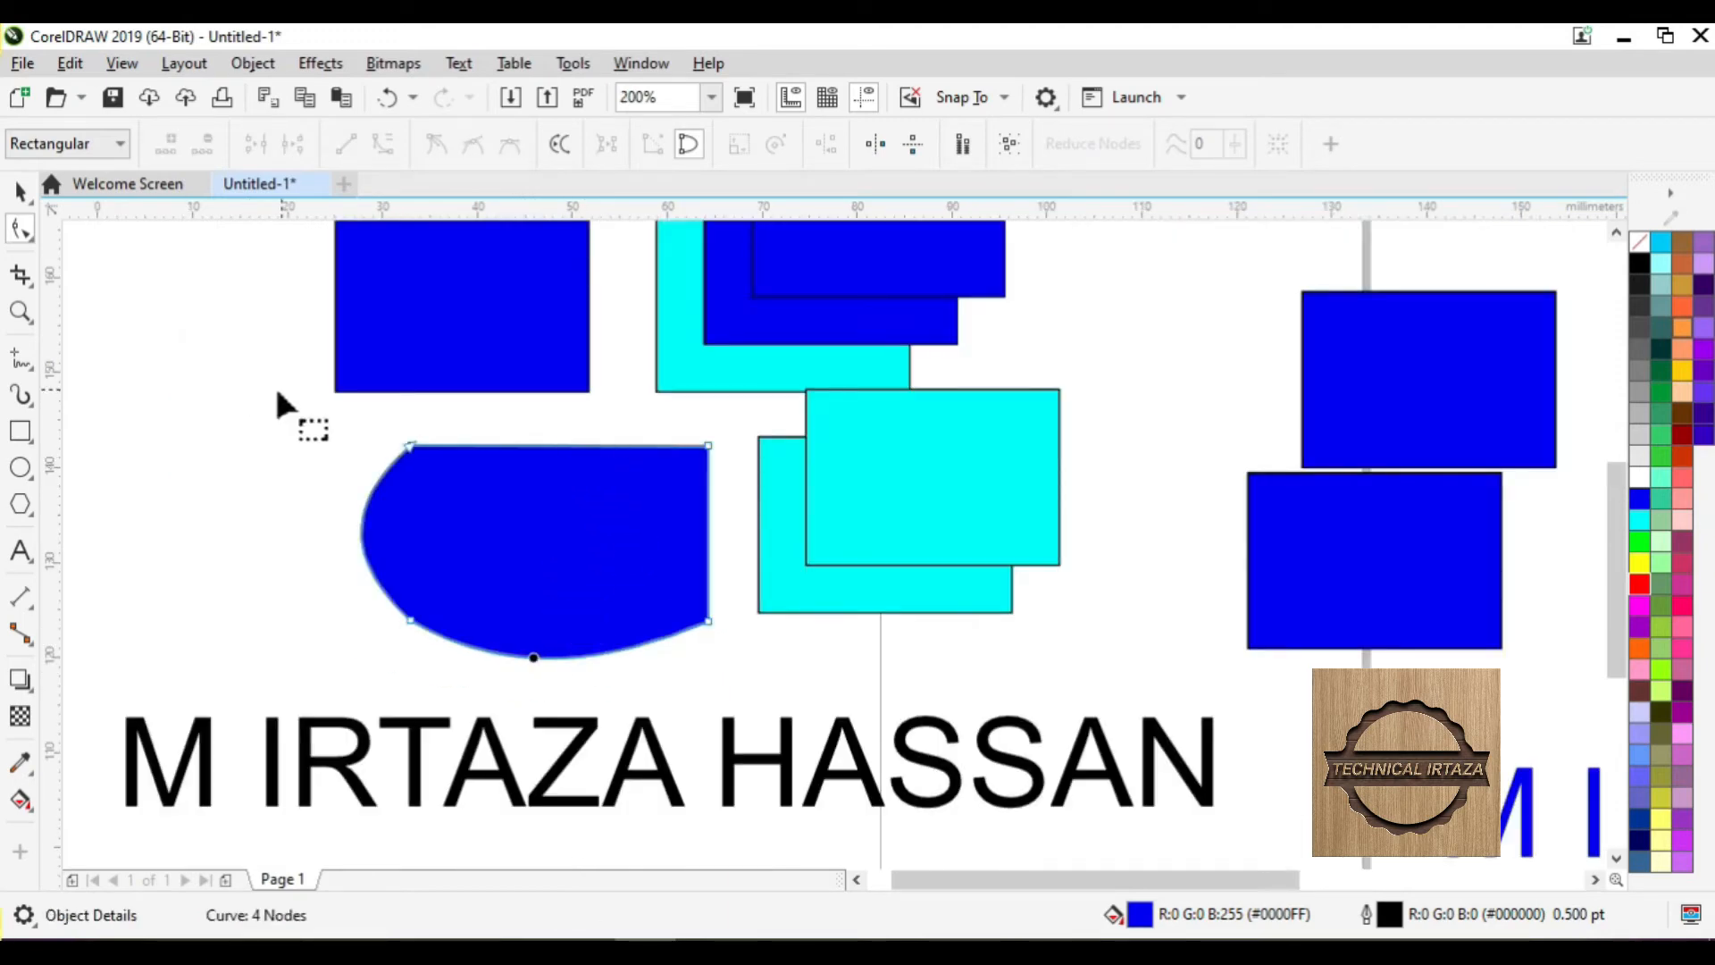
{"action": "left_click", "coordinate": [20, 191]}
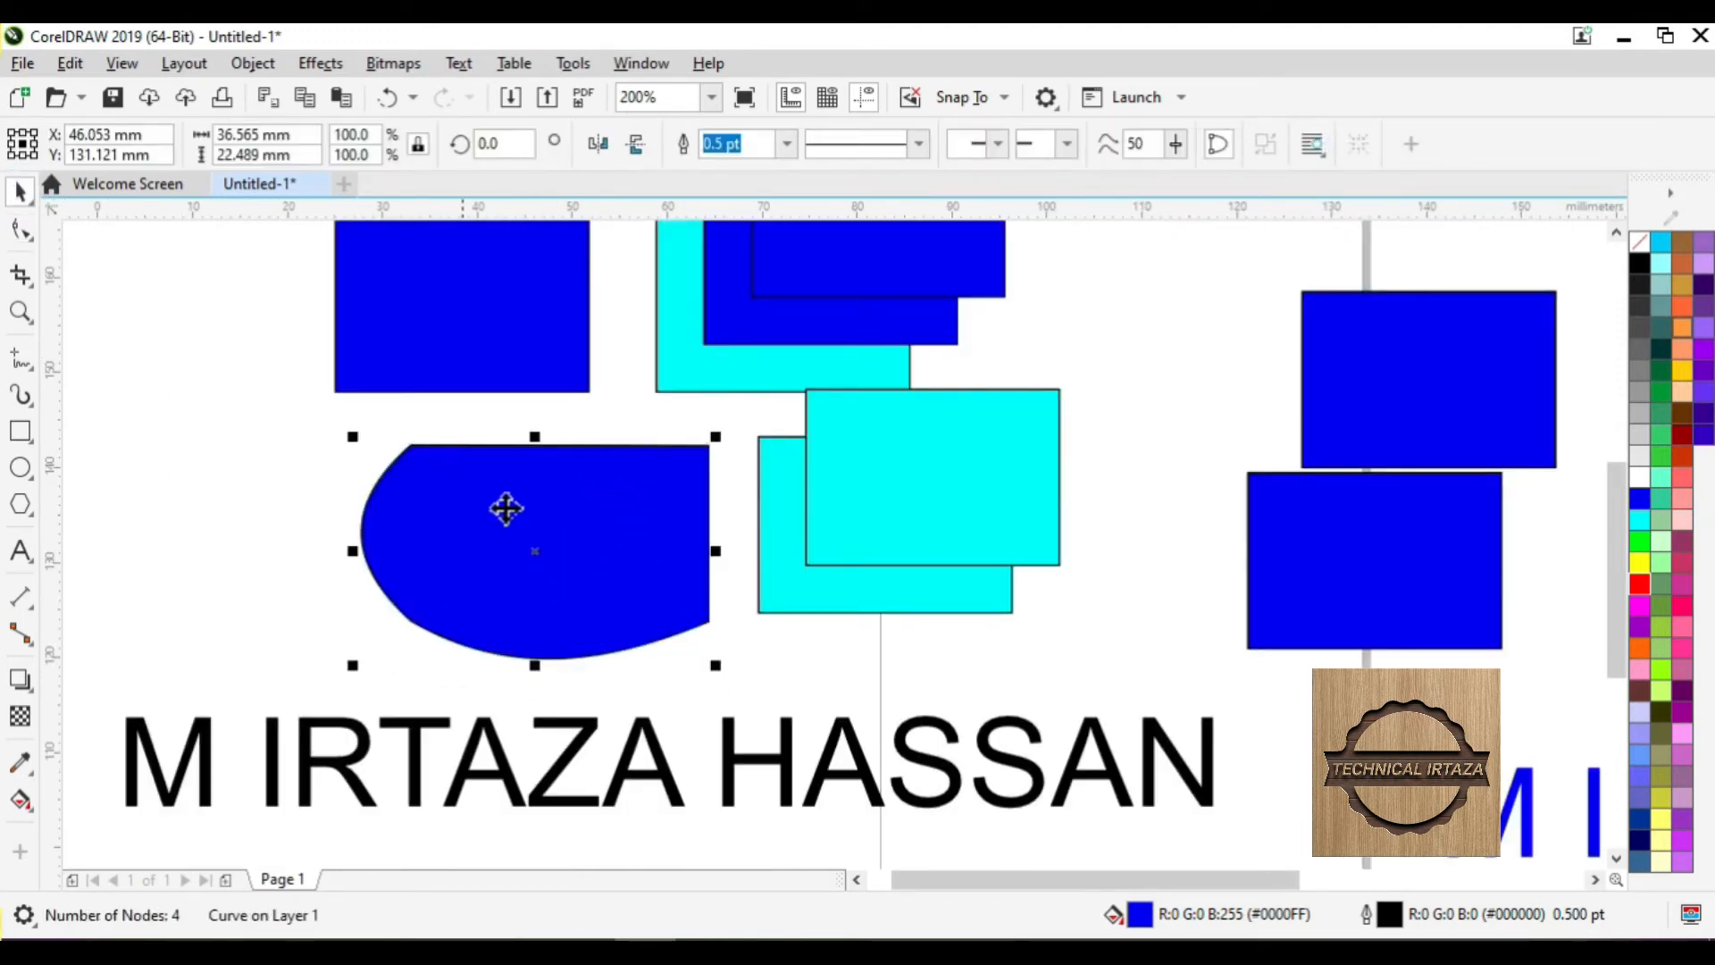
{"action": "left_click", "coordinate": [70, 63]}
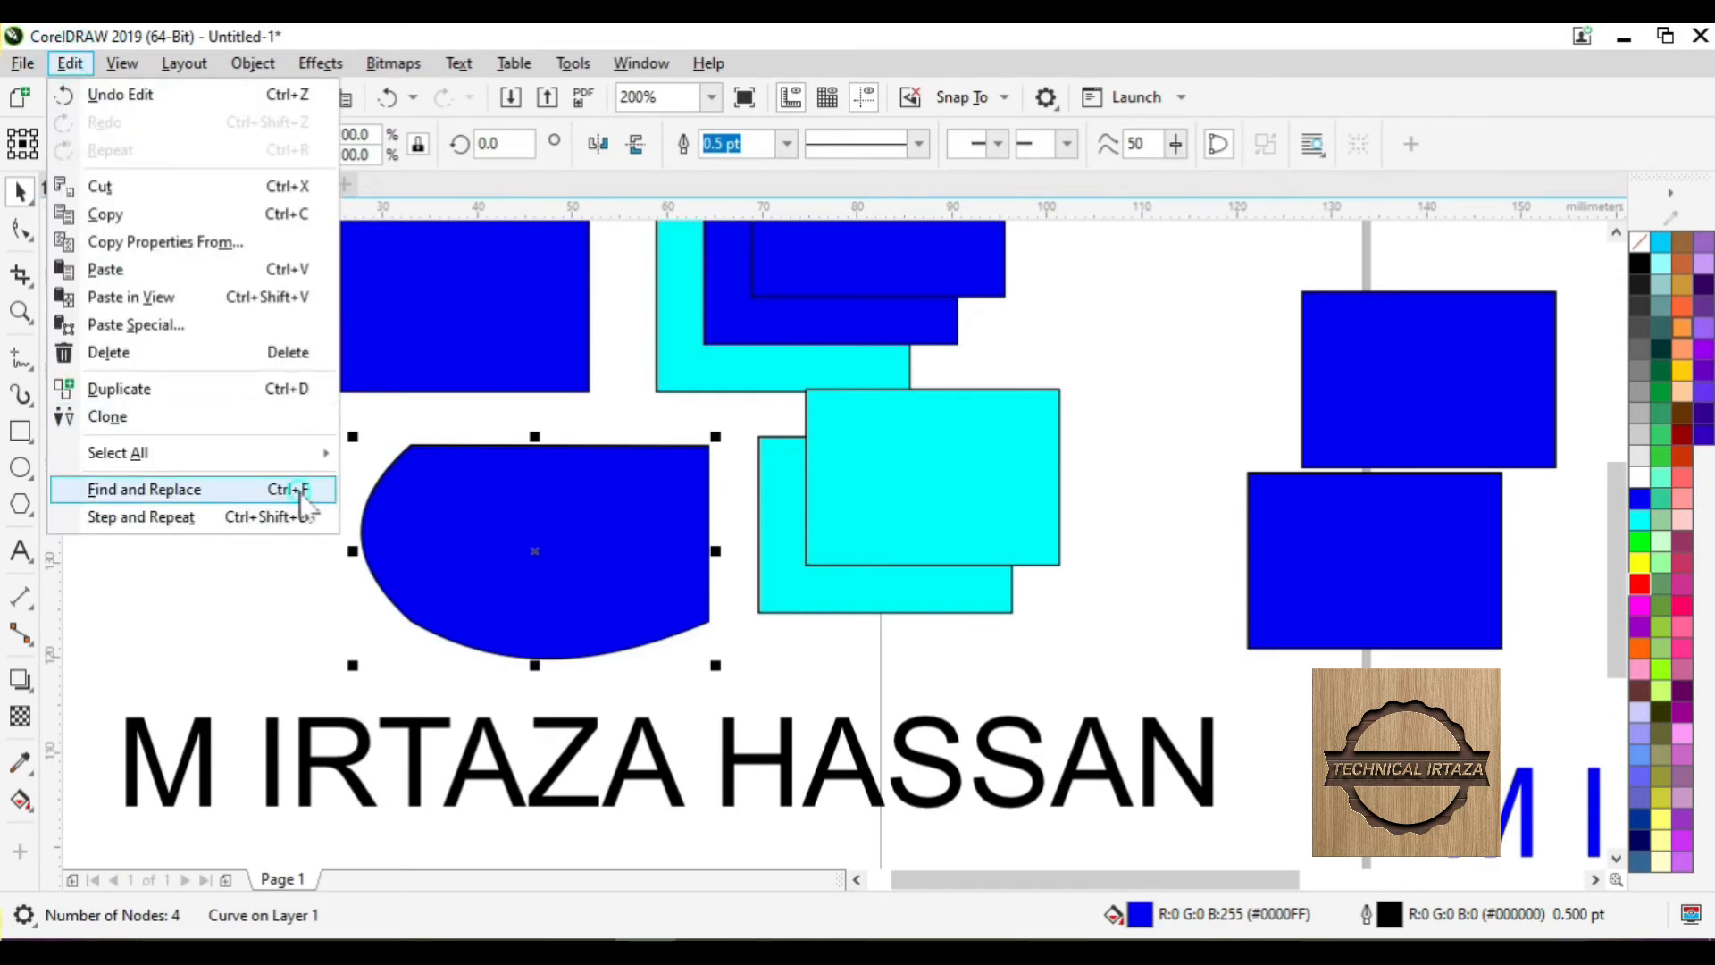
{"action": "left_click", "coordinate": [302, 491]}
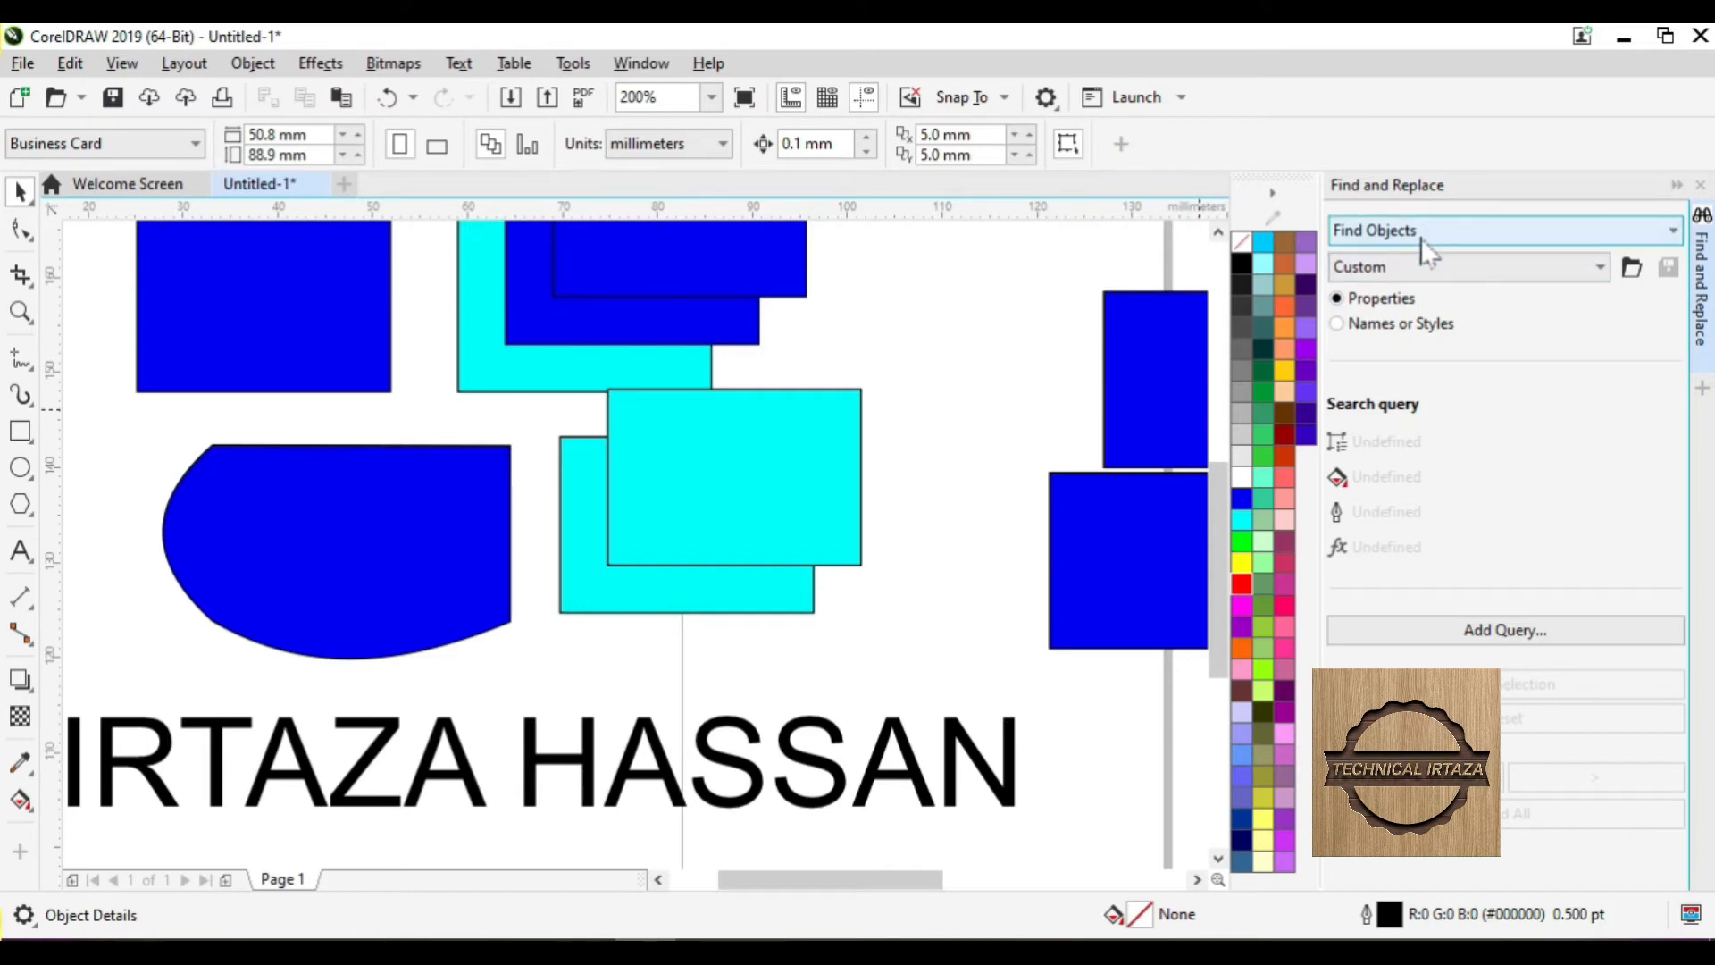
{"action": "left_click", "coordinate": [1472, 232]}
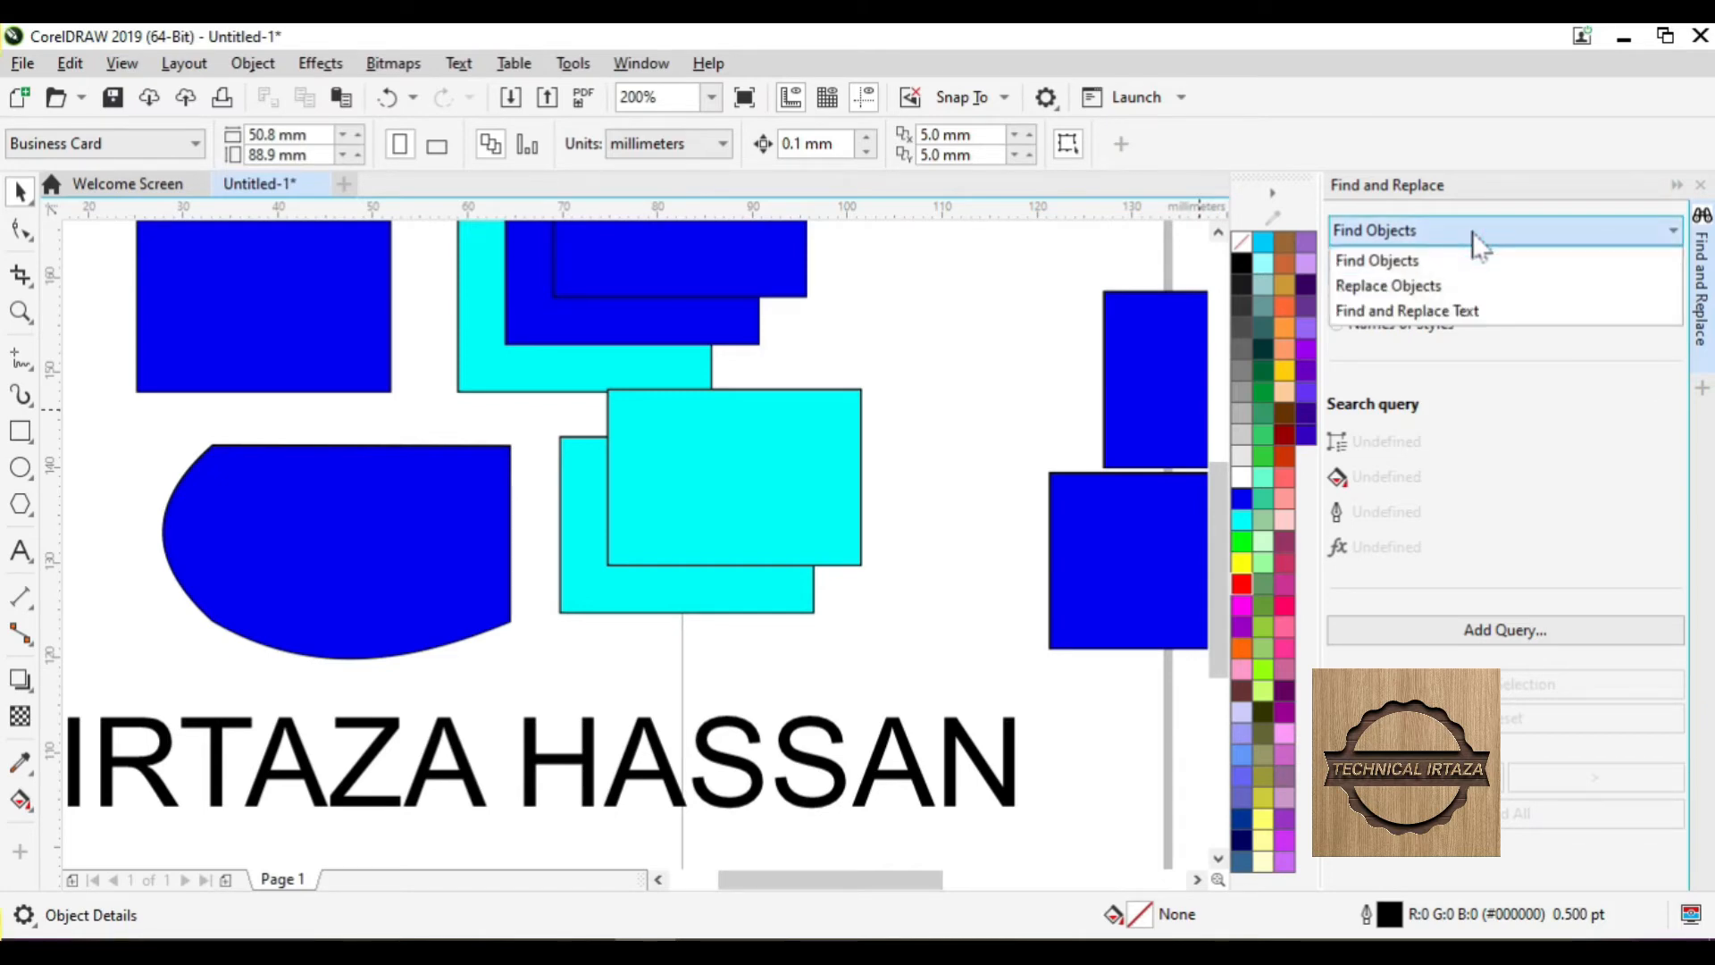
{"action": "left_click", "coordinate": [1413, 288]}
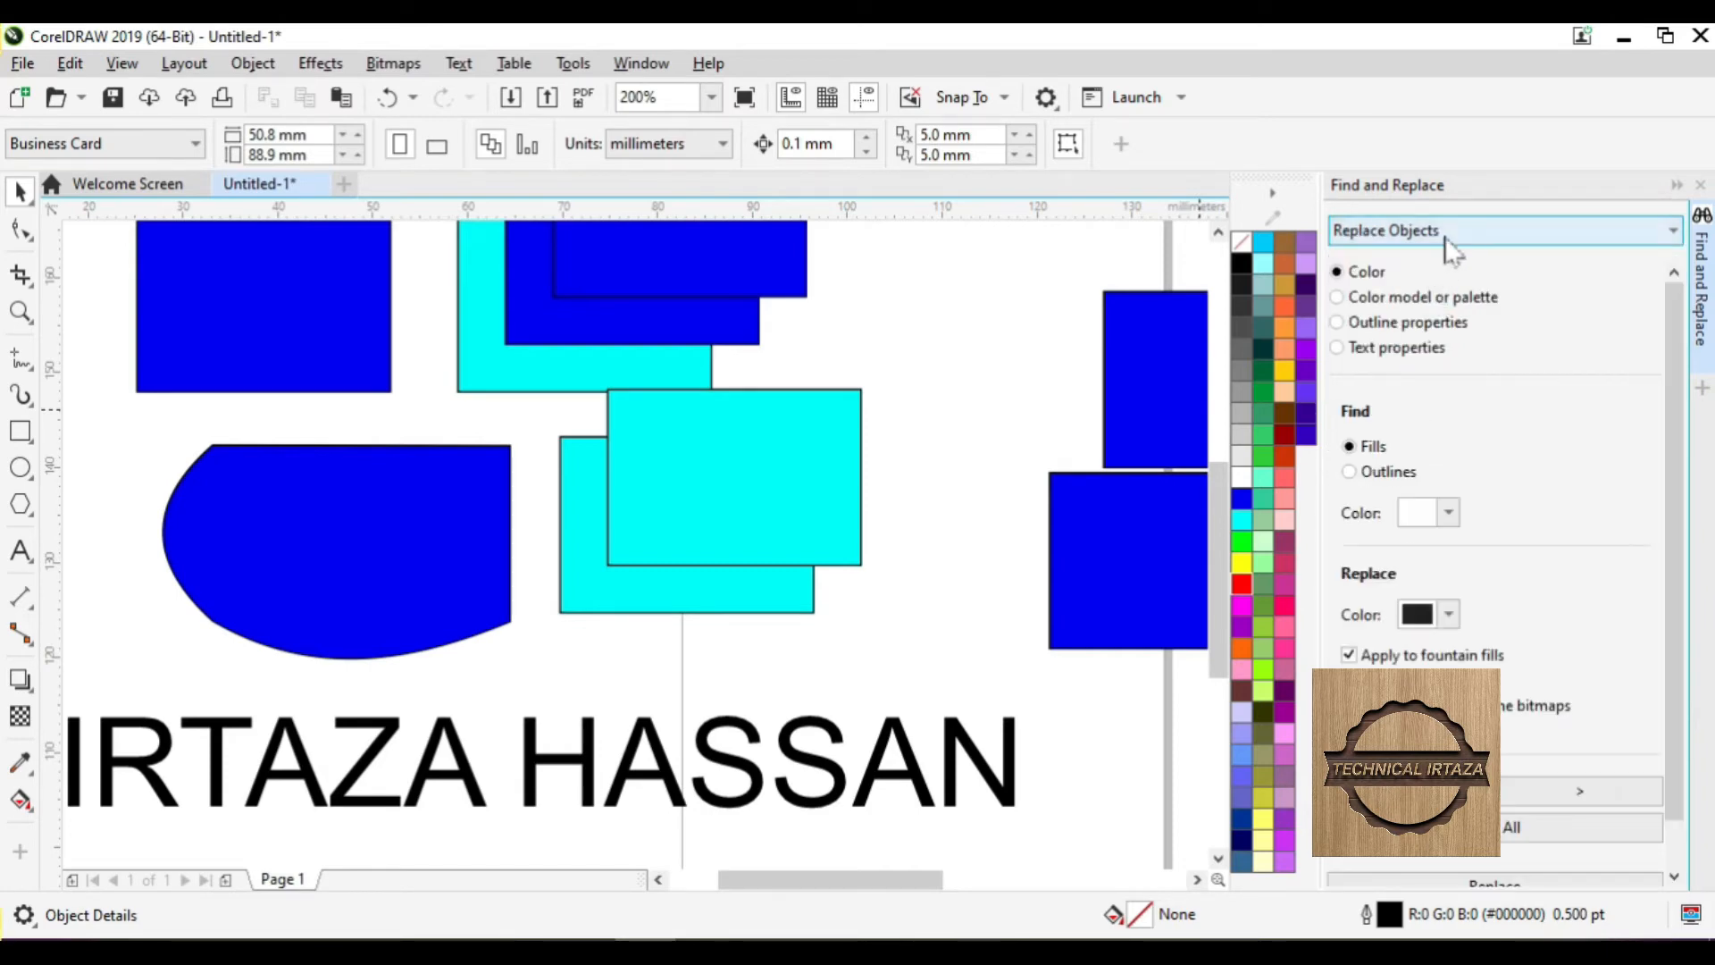
{"action": "left_click", "coordinate": [1432, 234]}
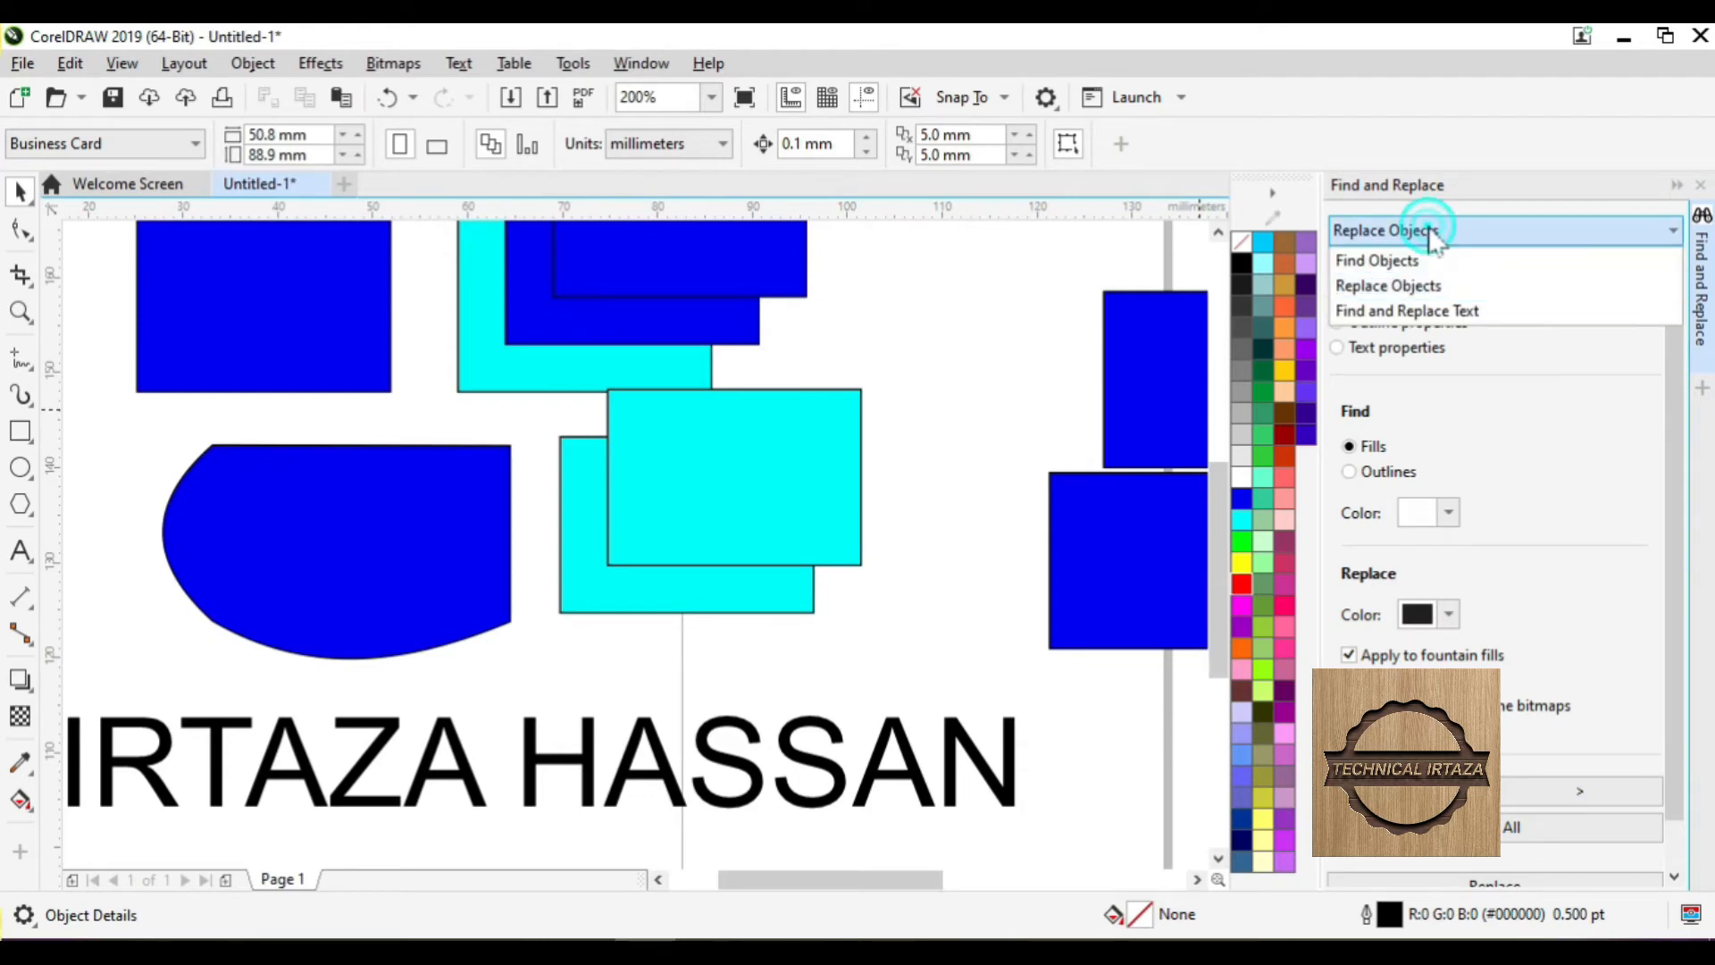
{"action": "left_click", "coordinate": [1411, 309]}
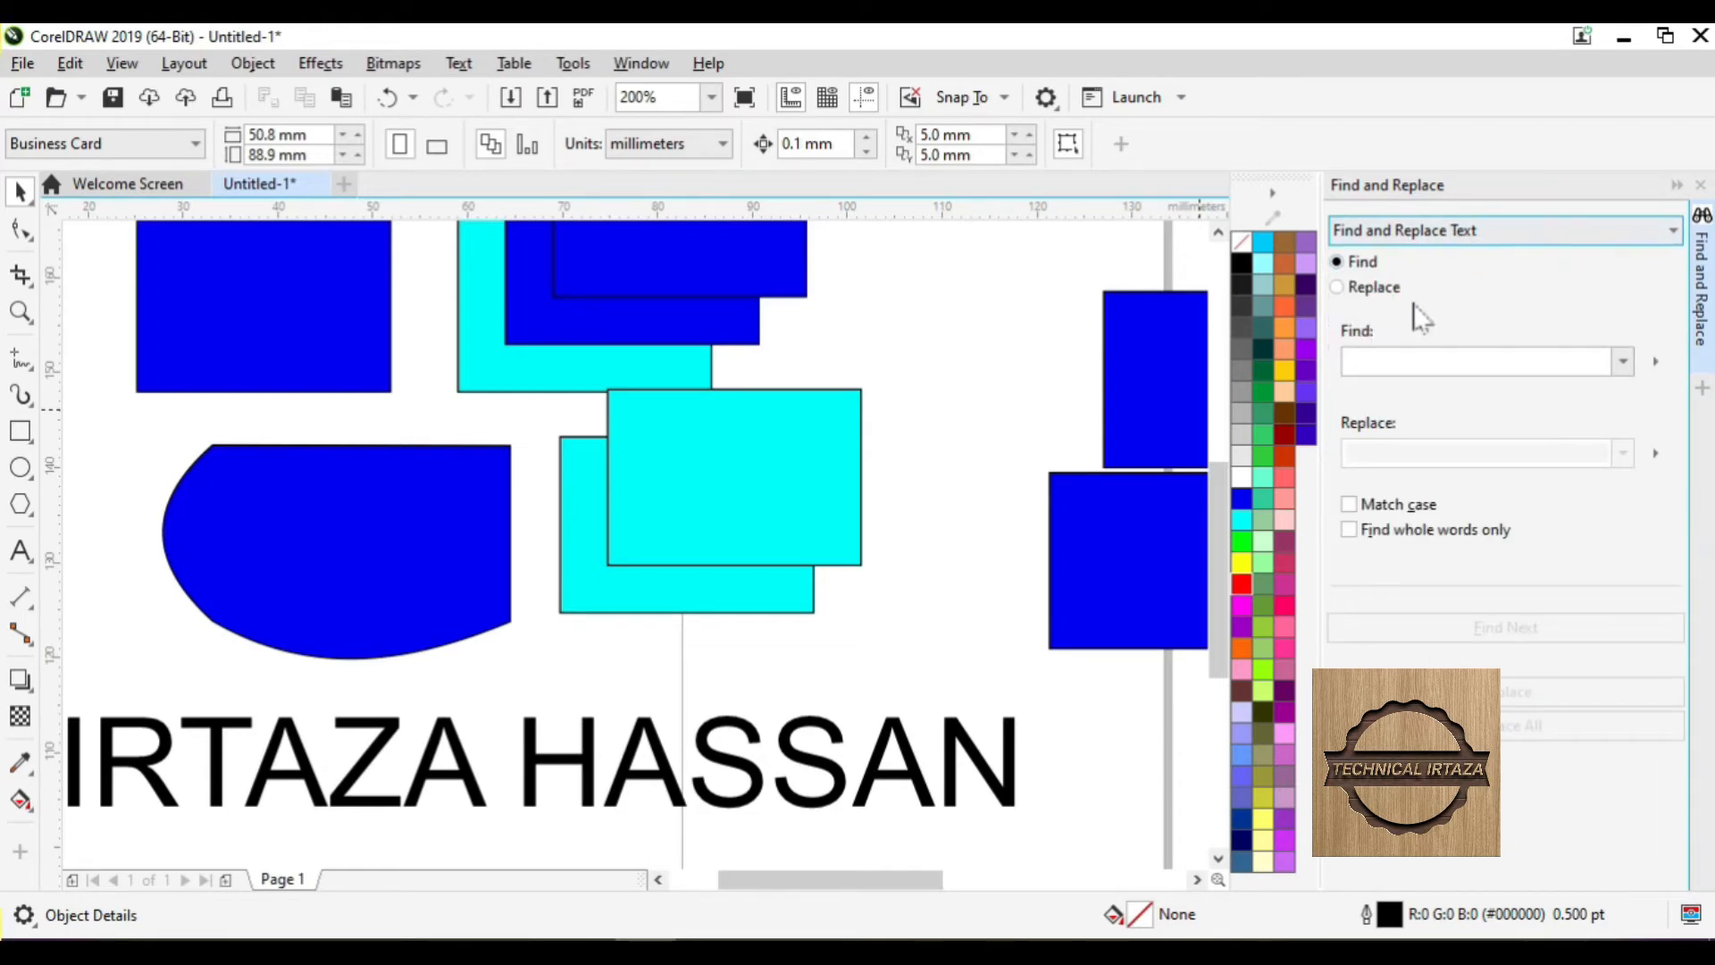
{"action": "left_click", "coordinate": [1396, 359]}
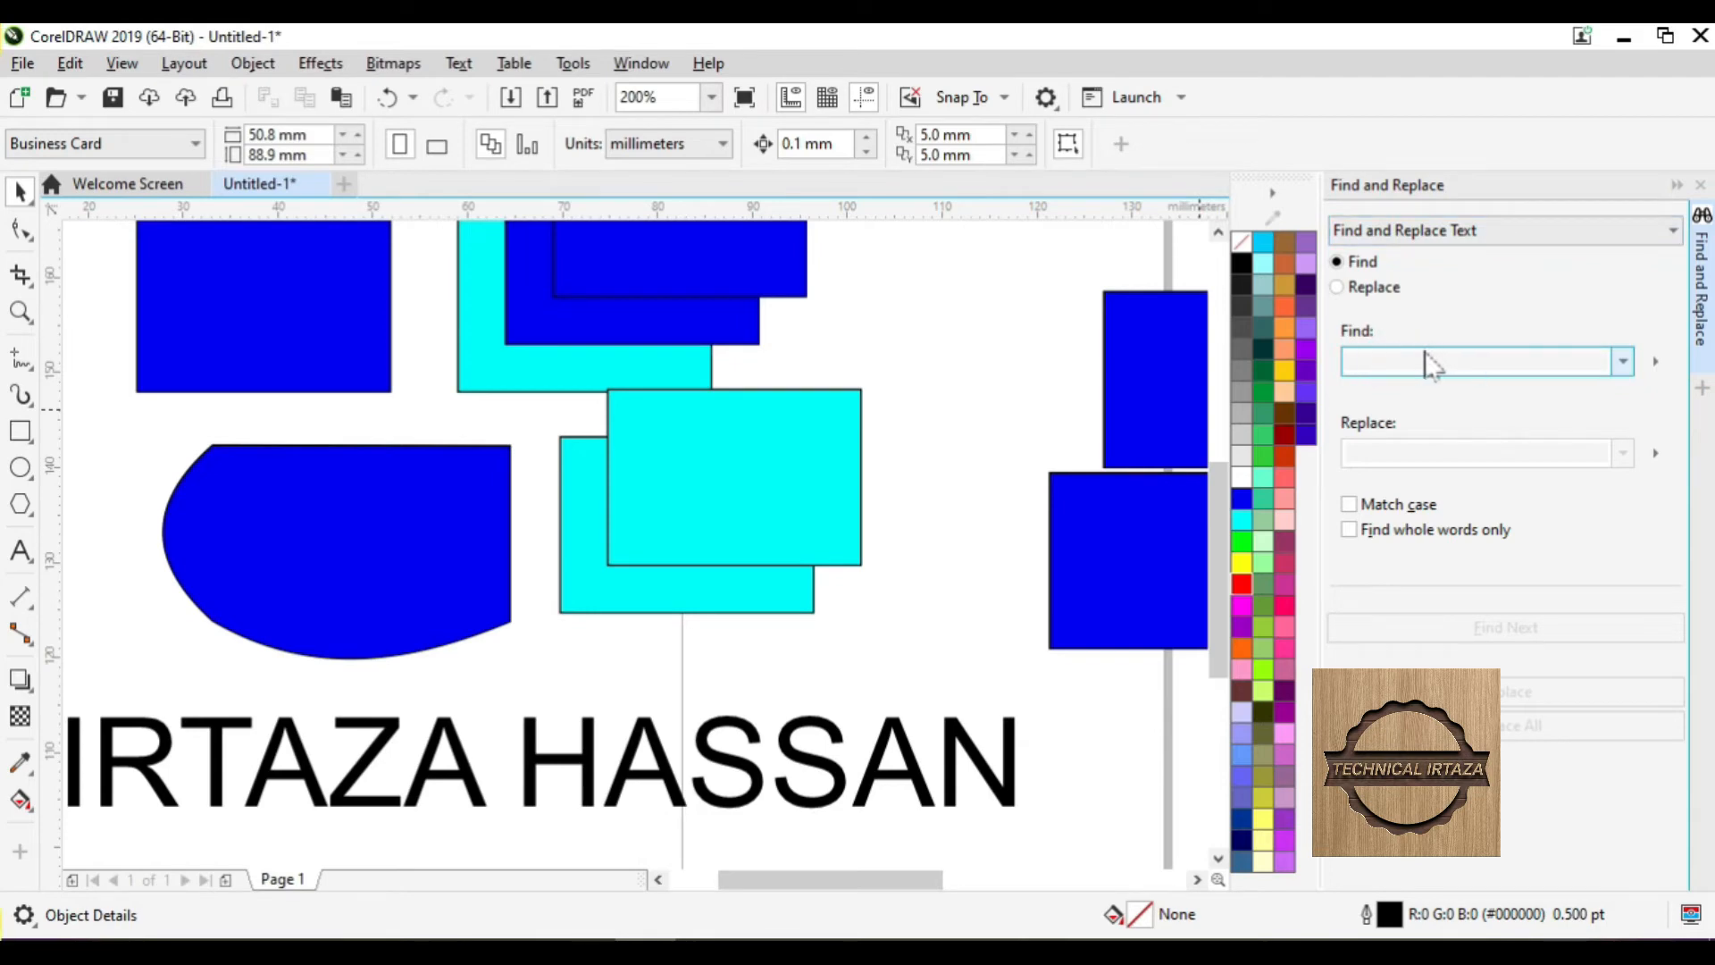
{"action": "left_click", "coordinate": [1402, 357]}
{"action": "left_click", "coordinate": [1405, 449]}
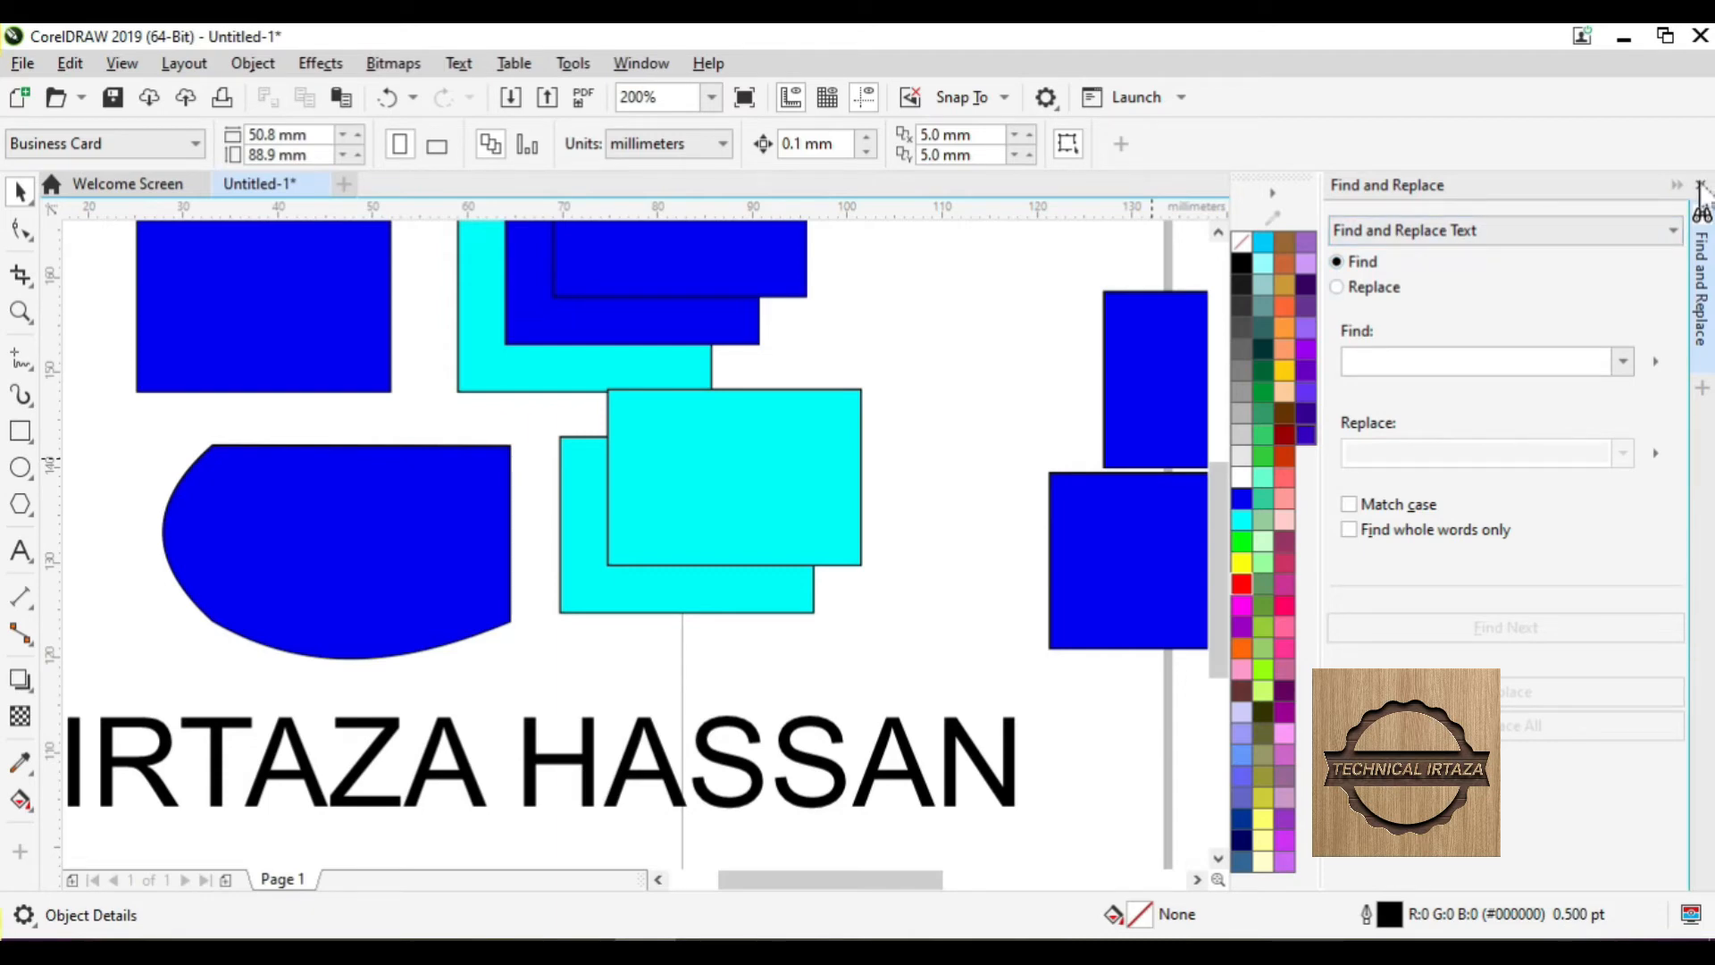
{"action": "left_click", "coordinate": [1699, 186]}
- Open the Step and Repeat docker, then select all thirteen objects with Ctrl+A and delete them
{"action": "scroll", "coordinate": [582, 433], "scroll_direction": "down", "scroll_amount": 2}
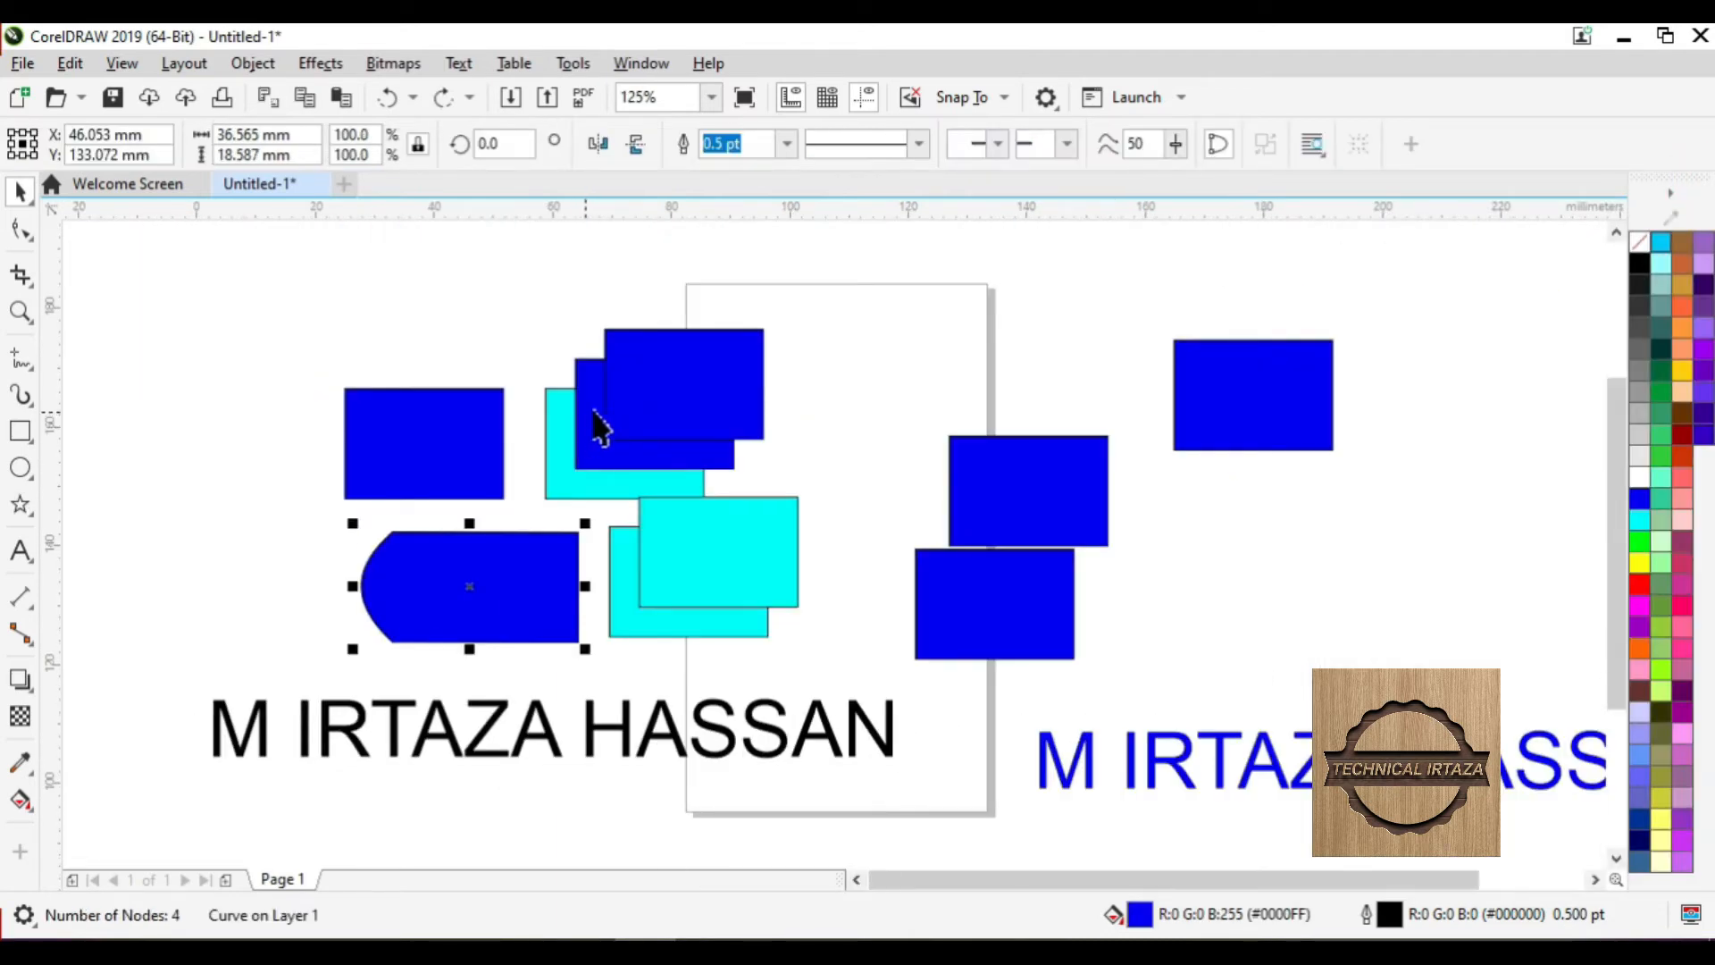
{"action": "left_click", "coordinate": [71, 63]}
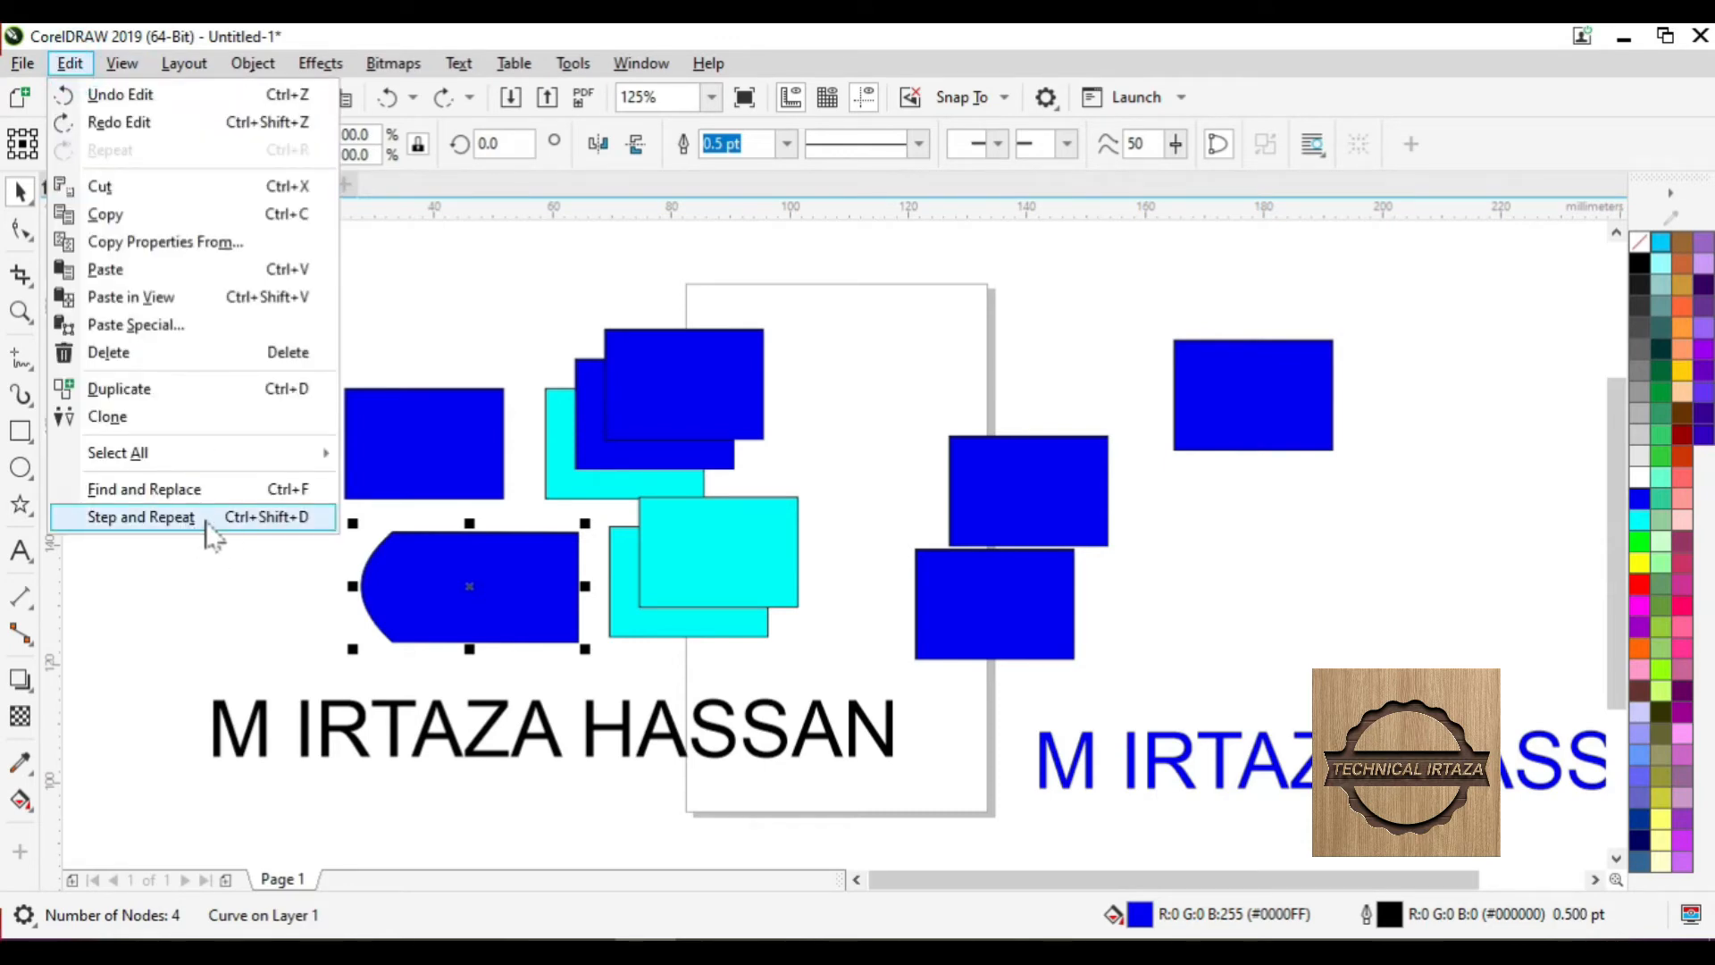
{"action": "left_click", "coordinate": [284, 518]}
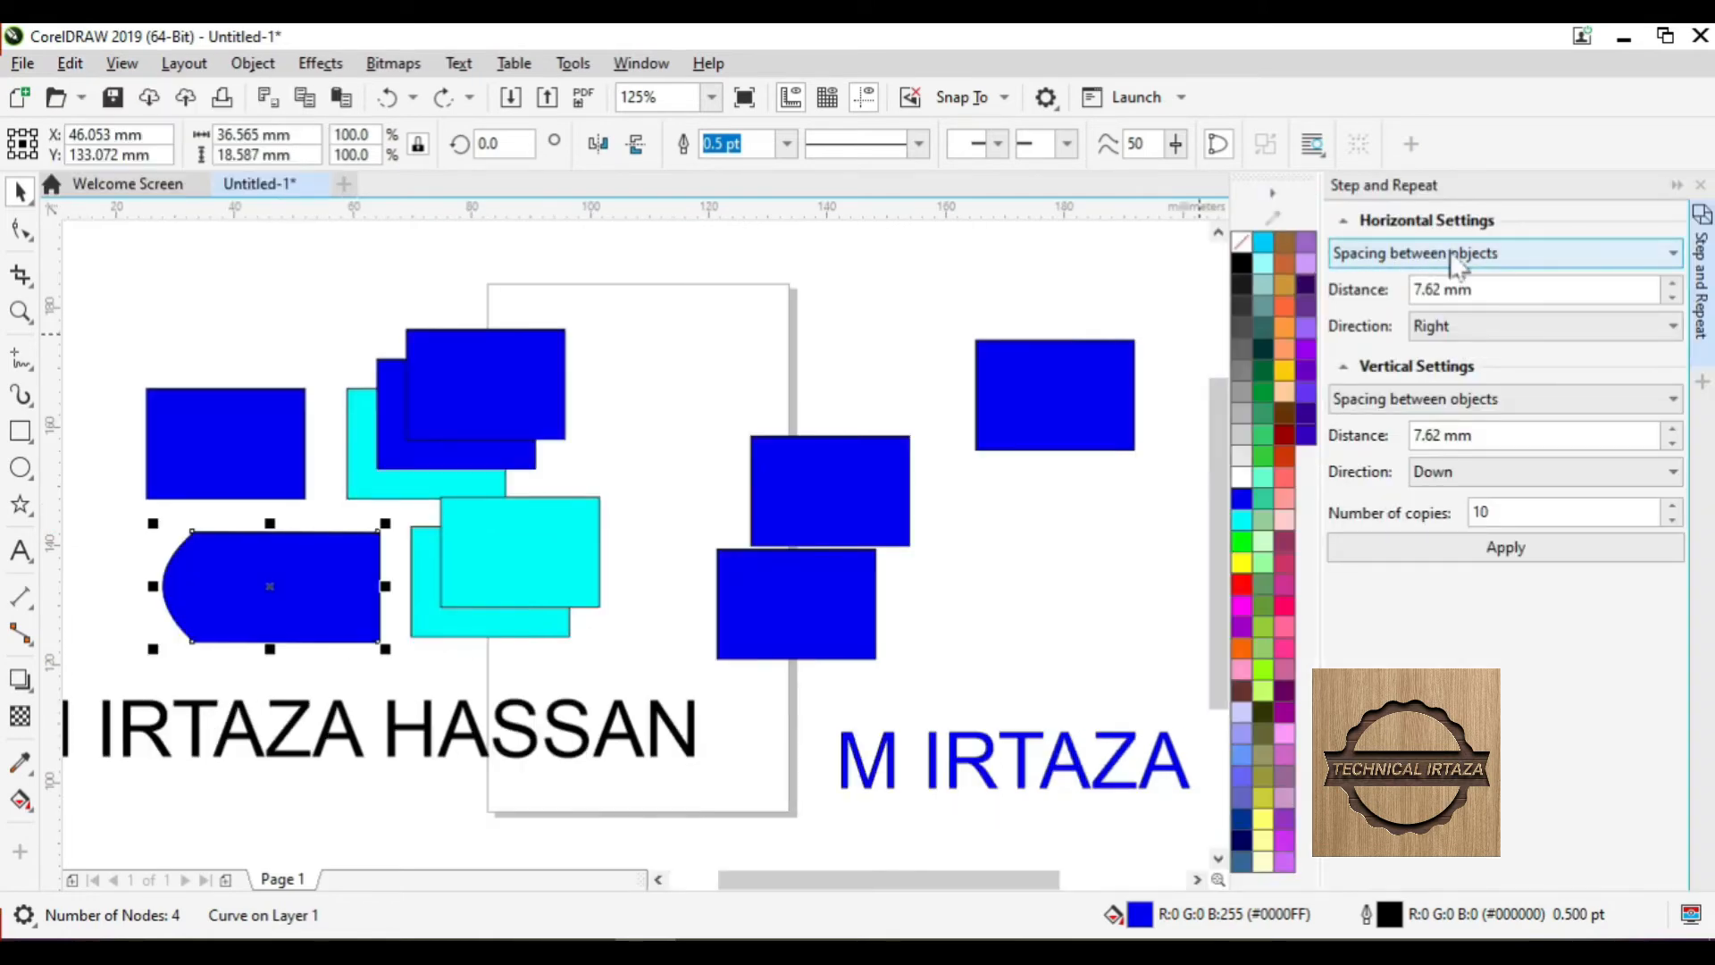
{"action": "left_click", "coordinate": [686, 407]}
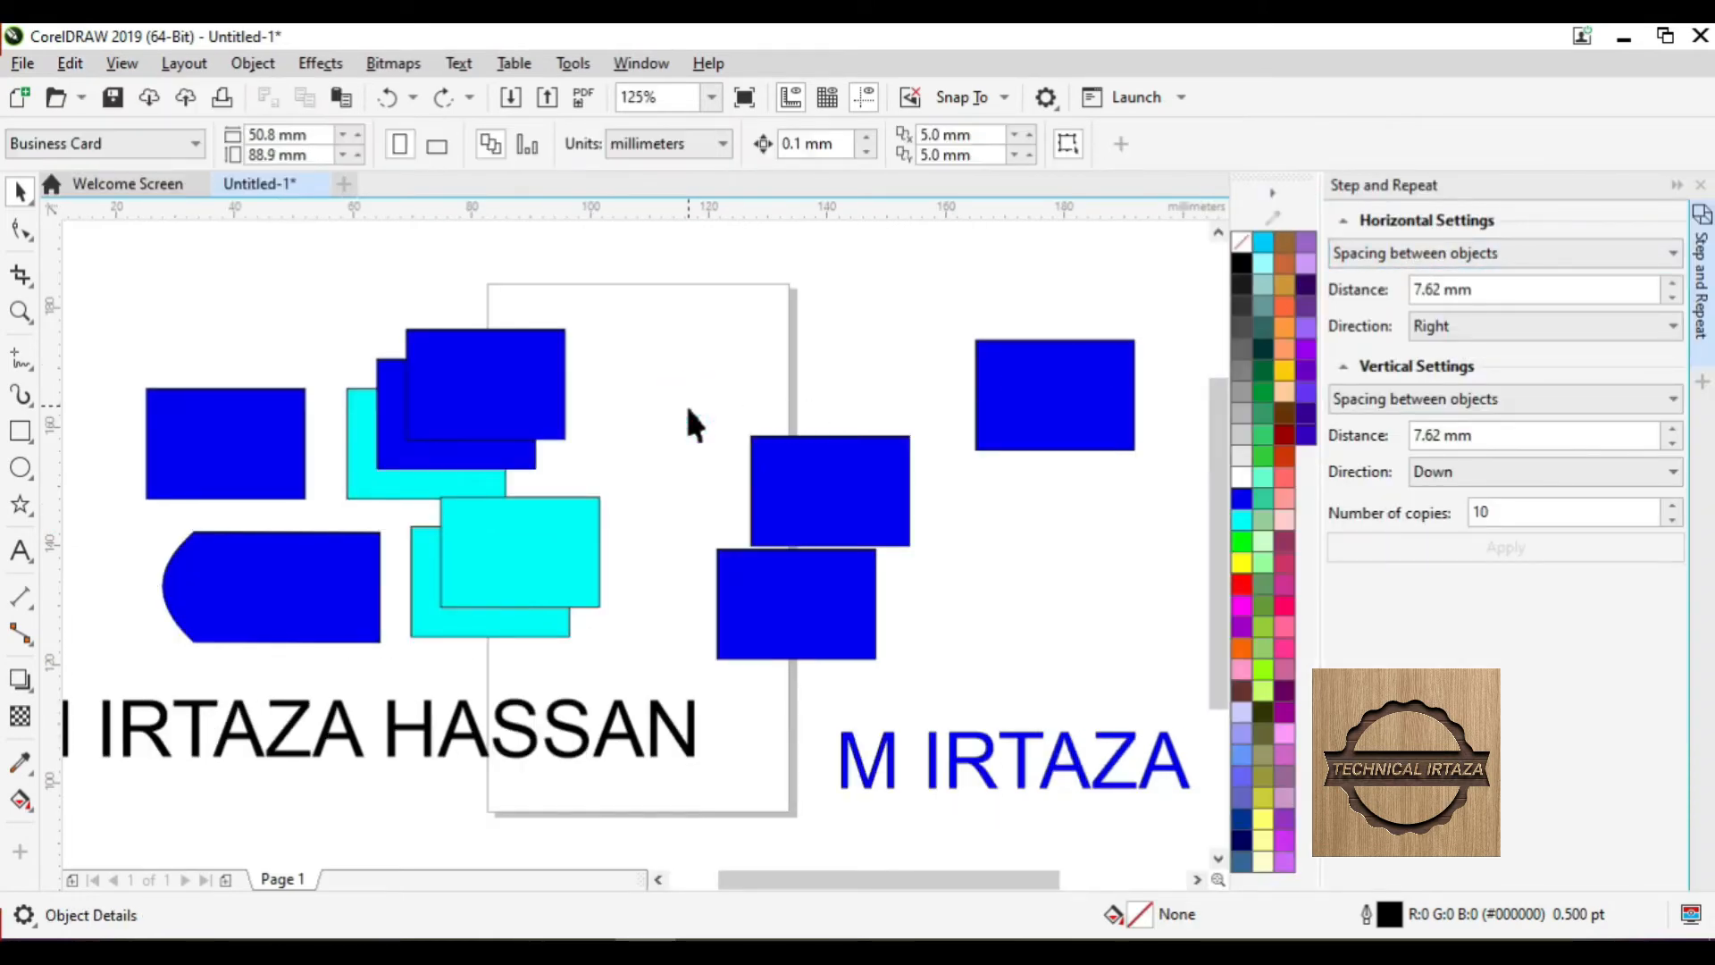
{"action": "key", "text": "ctrl+a"}
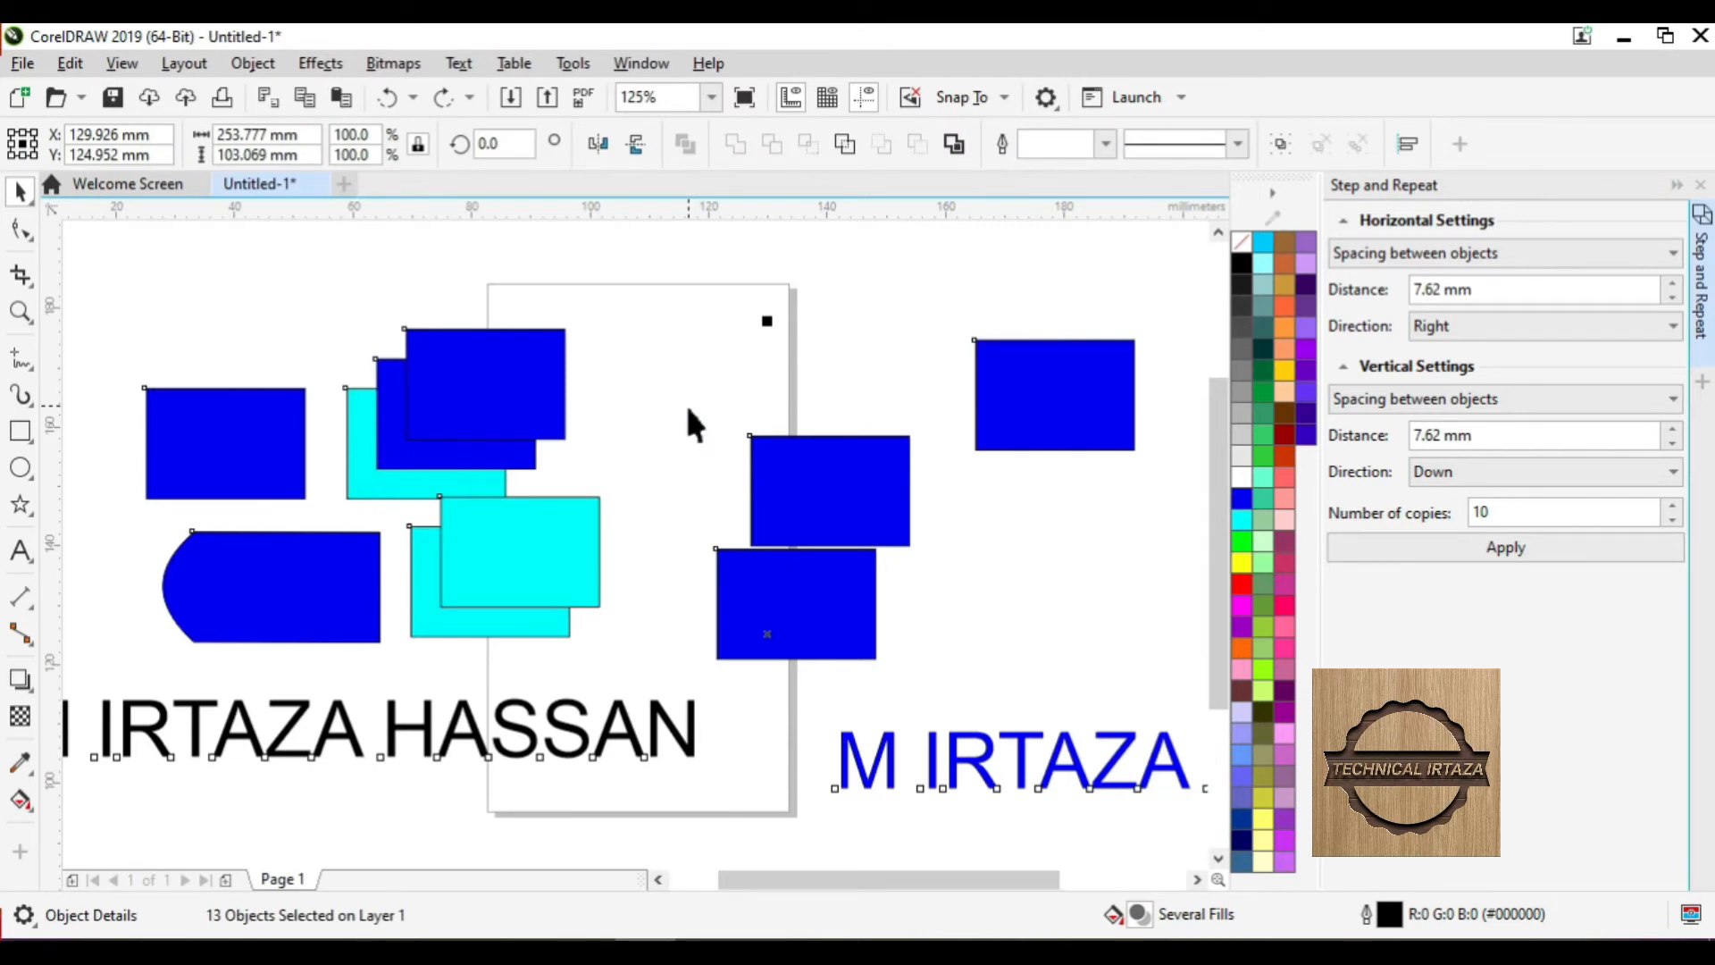
{"action": "key", "text": "Delete"}
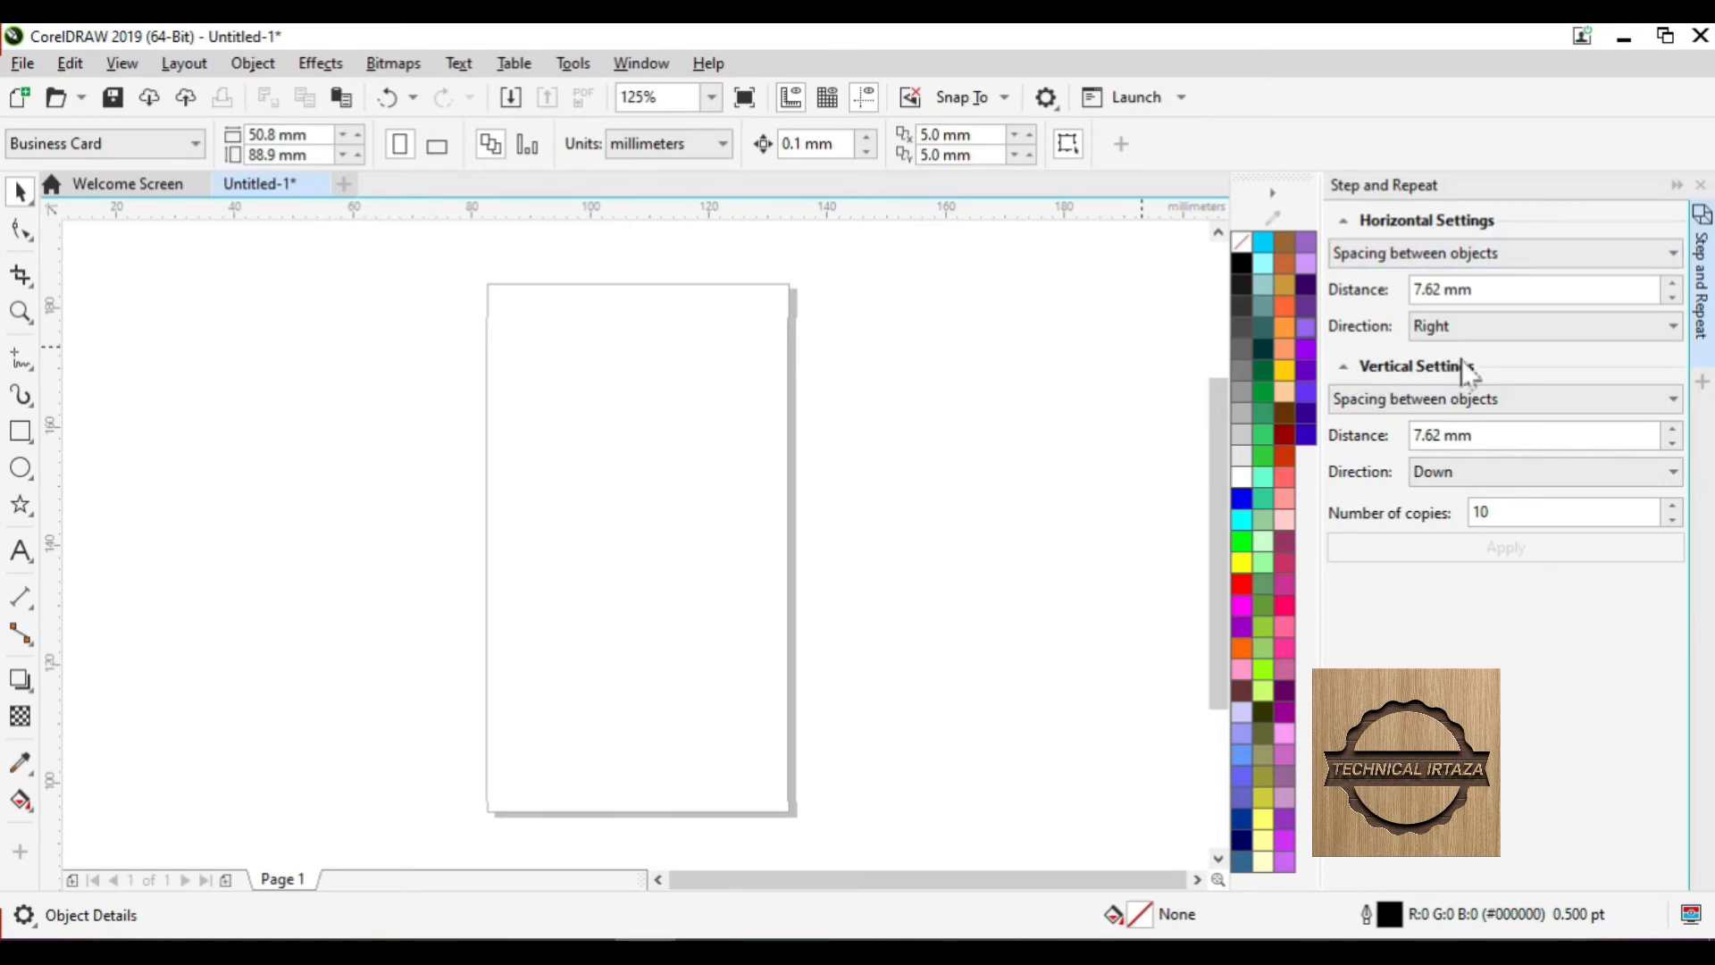
- Cycle the Step and Repeat horizontal mode, ending on Spacing between objects
{"action": "left_click", "coordinate": [1402, 257]}
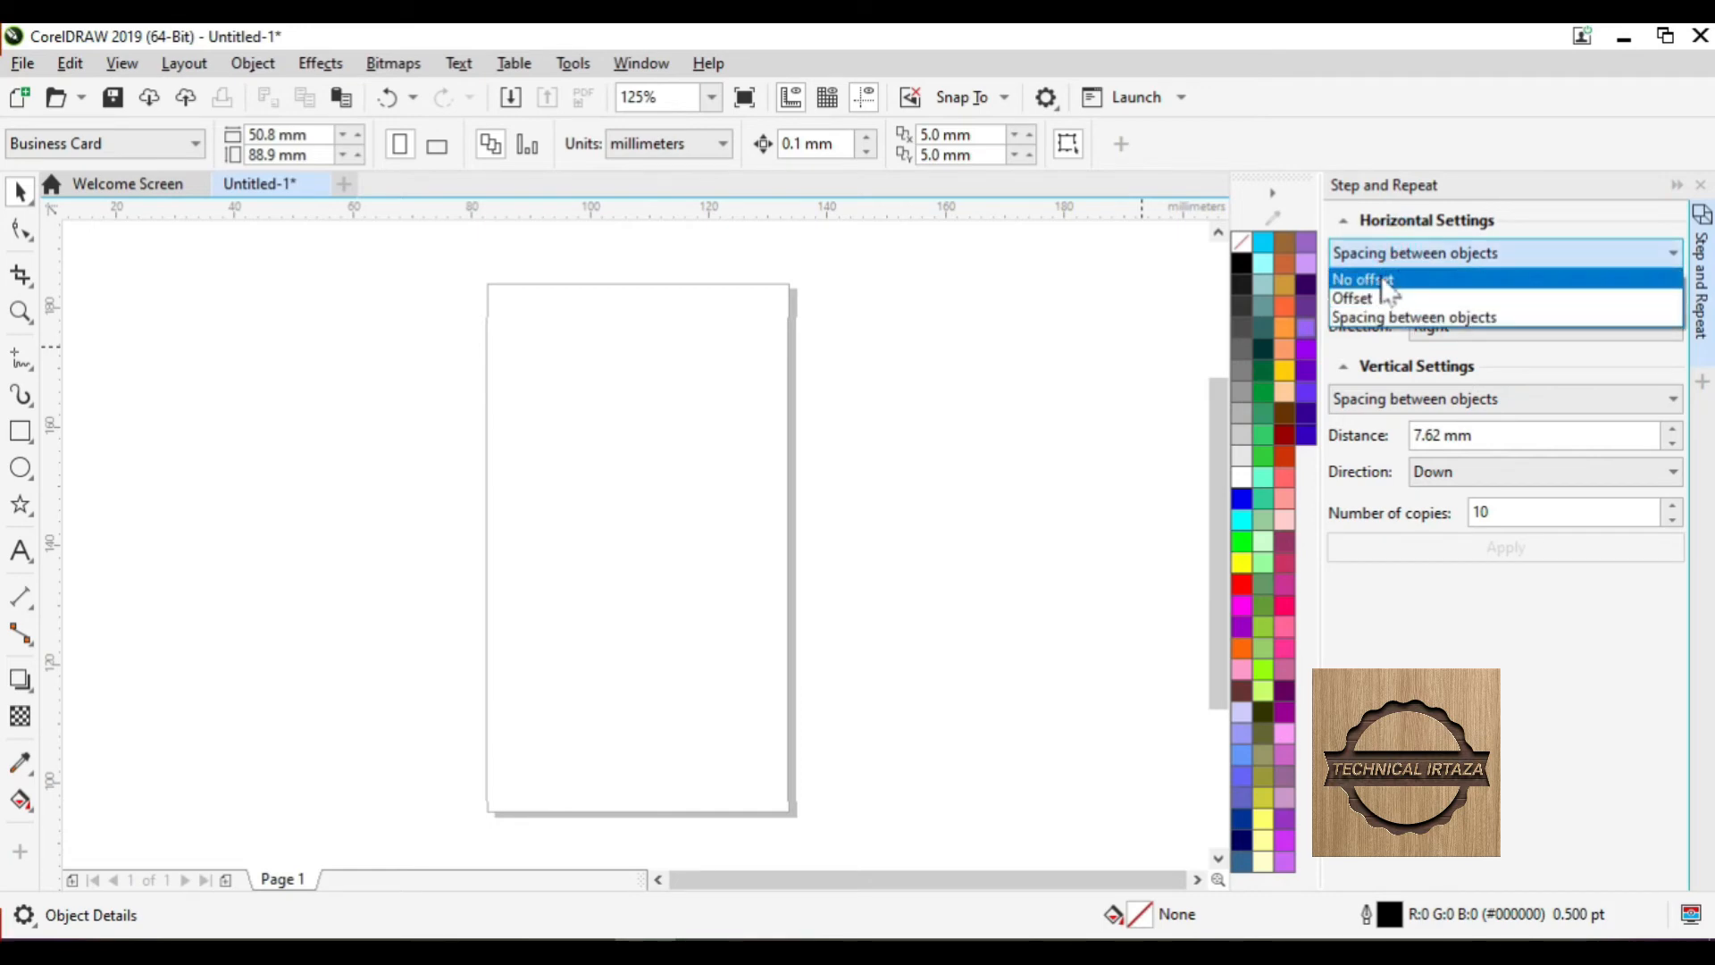
{"action": "left_click", "coordinate": [1378, 279]}
{"action": "left_click", "coordinate": [1387, 257]}
{"action": "left_click", "coordinate": [1383, 297]}
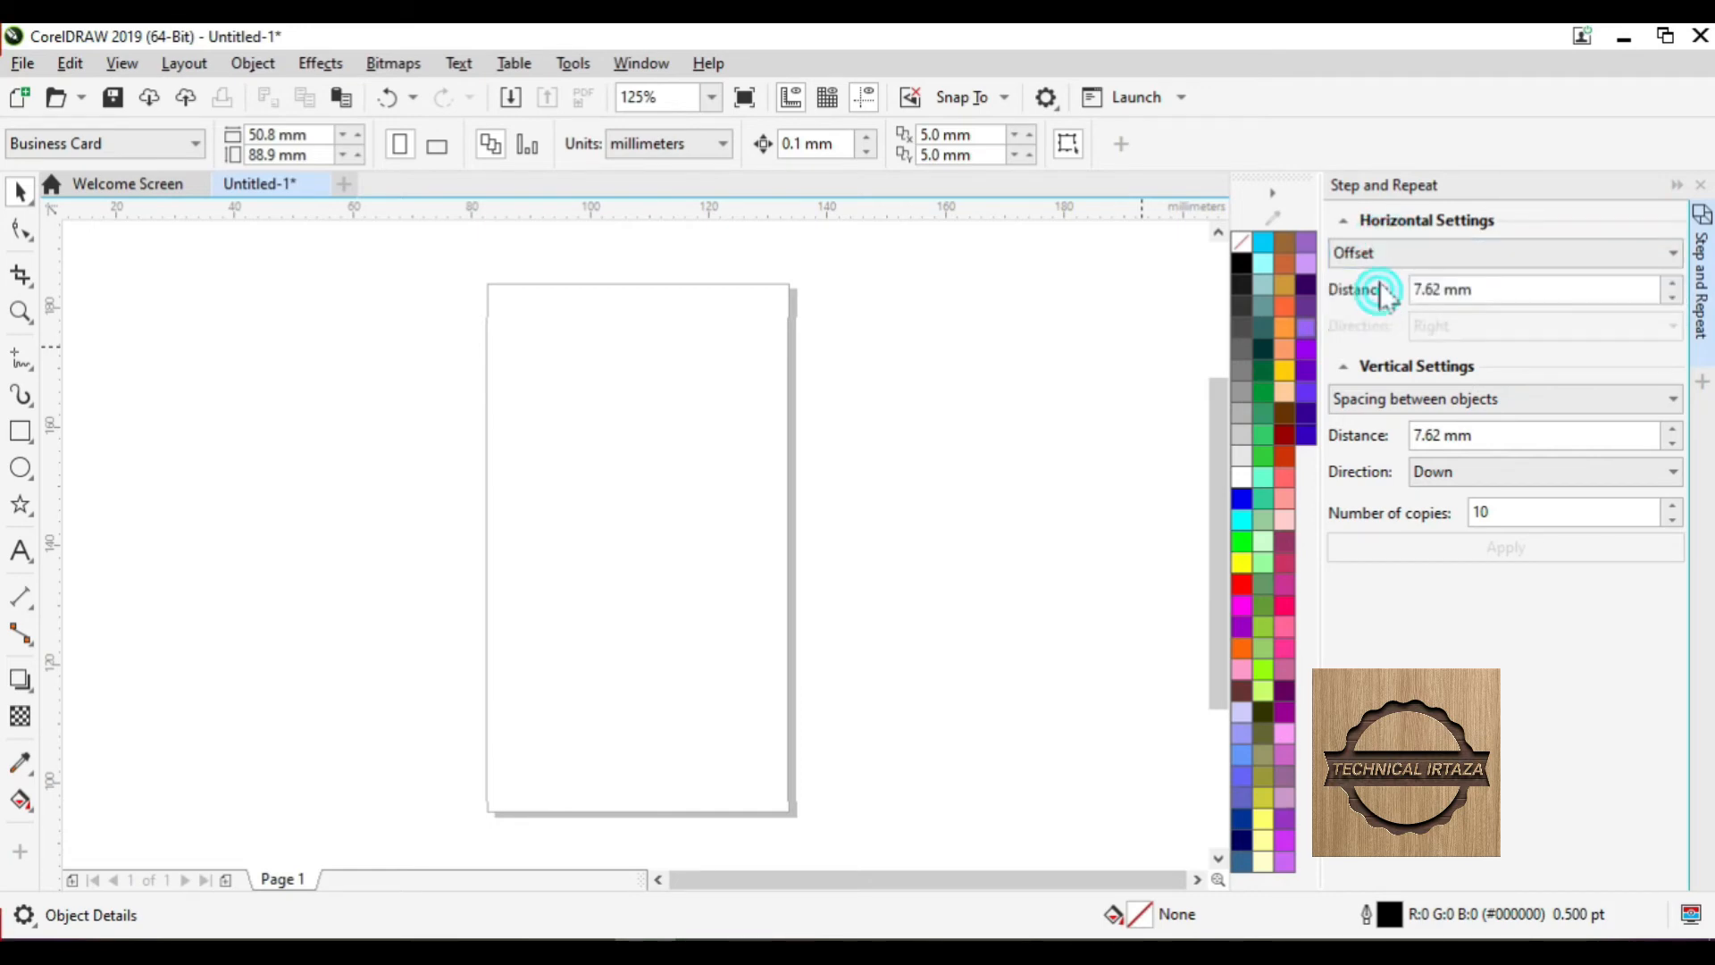
{"action": "left_click", "coordinate": [1385, 257]}
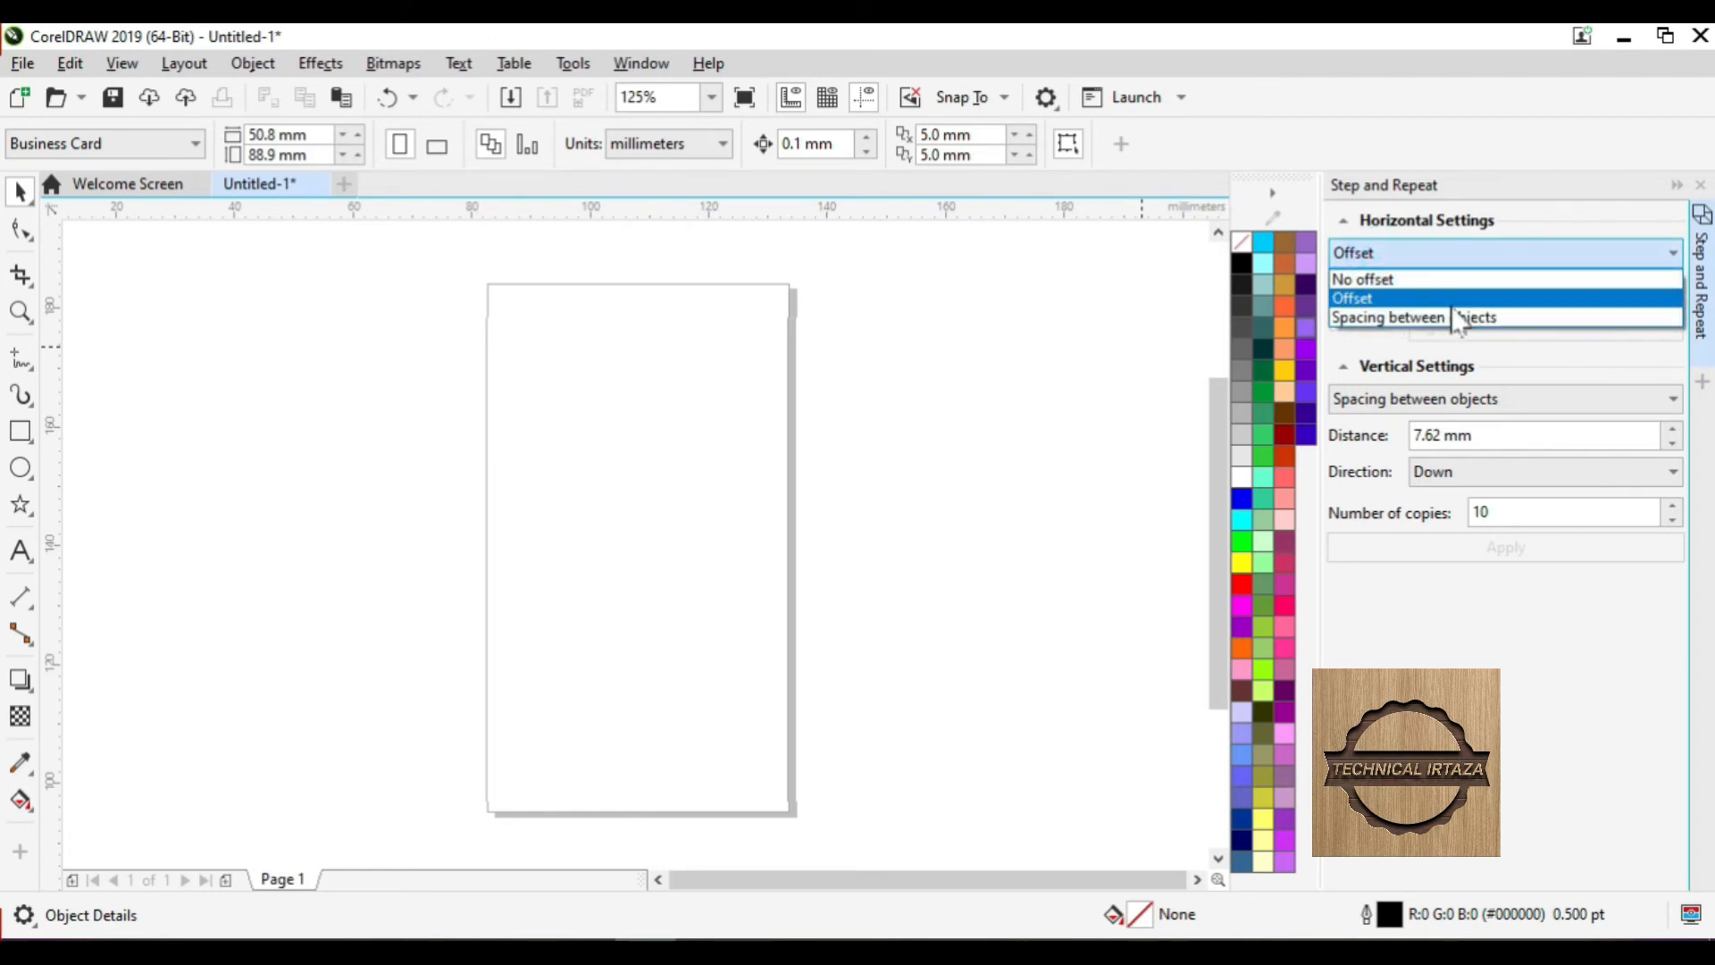
{"action": "left_click", "coordinate": [1476, 317]}
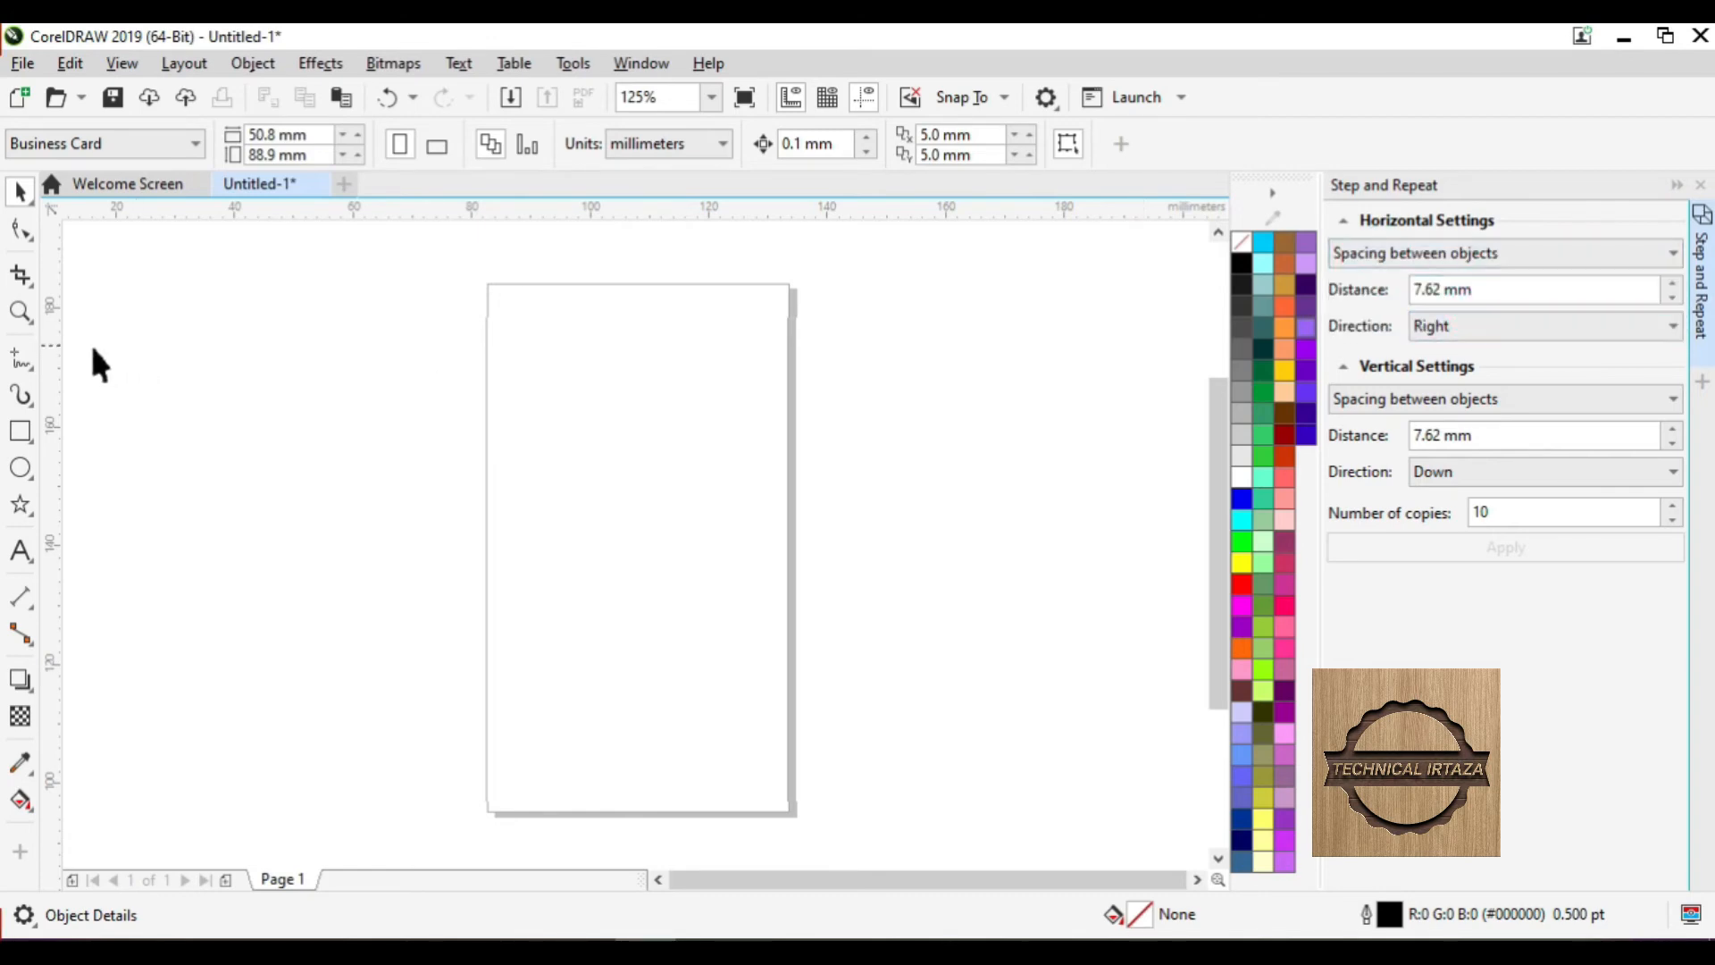
- Draw a small rectangle left of the page, fill it blue and remove its outline
{"action": "left_click", "coordinate": [20, 431]}
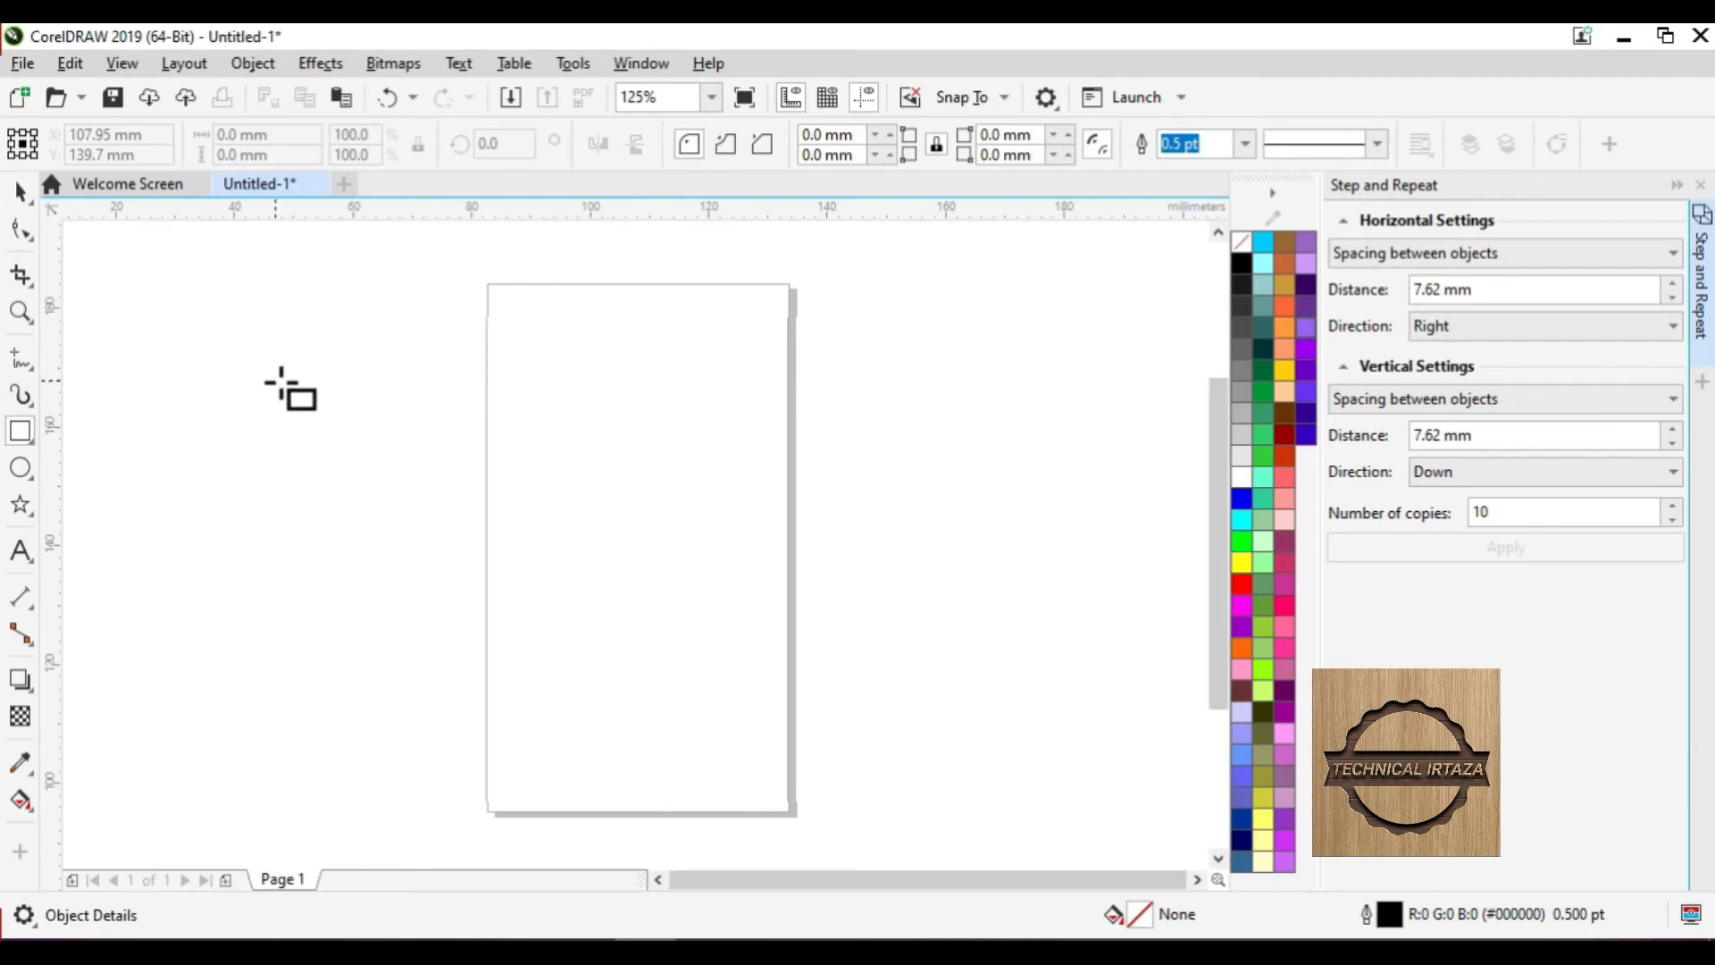
{"action": "left_click_drag", "start_coordinate": [261, 382], "coordinate": [412, 443]}
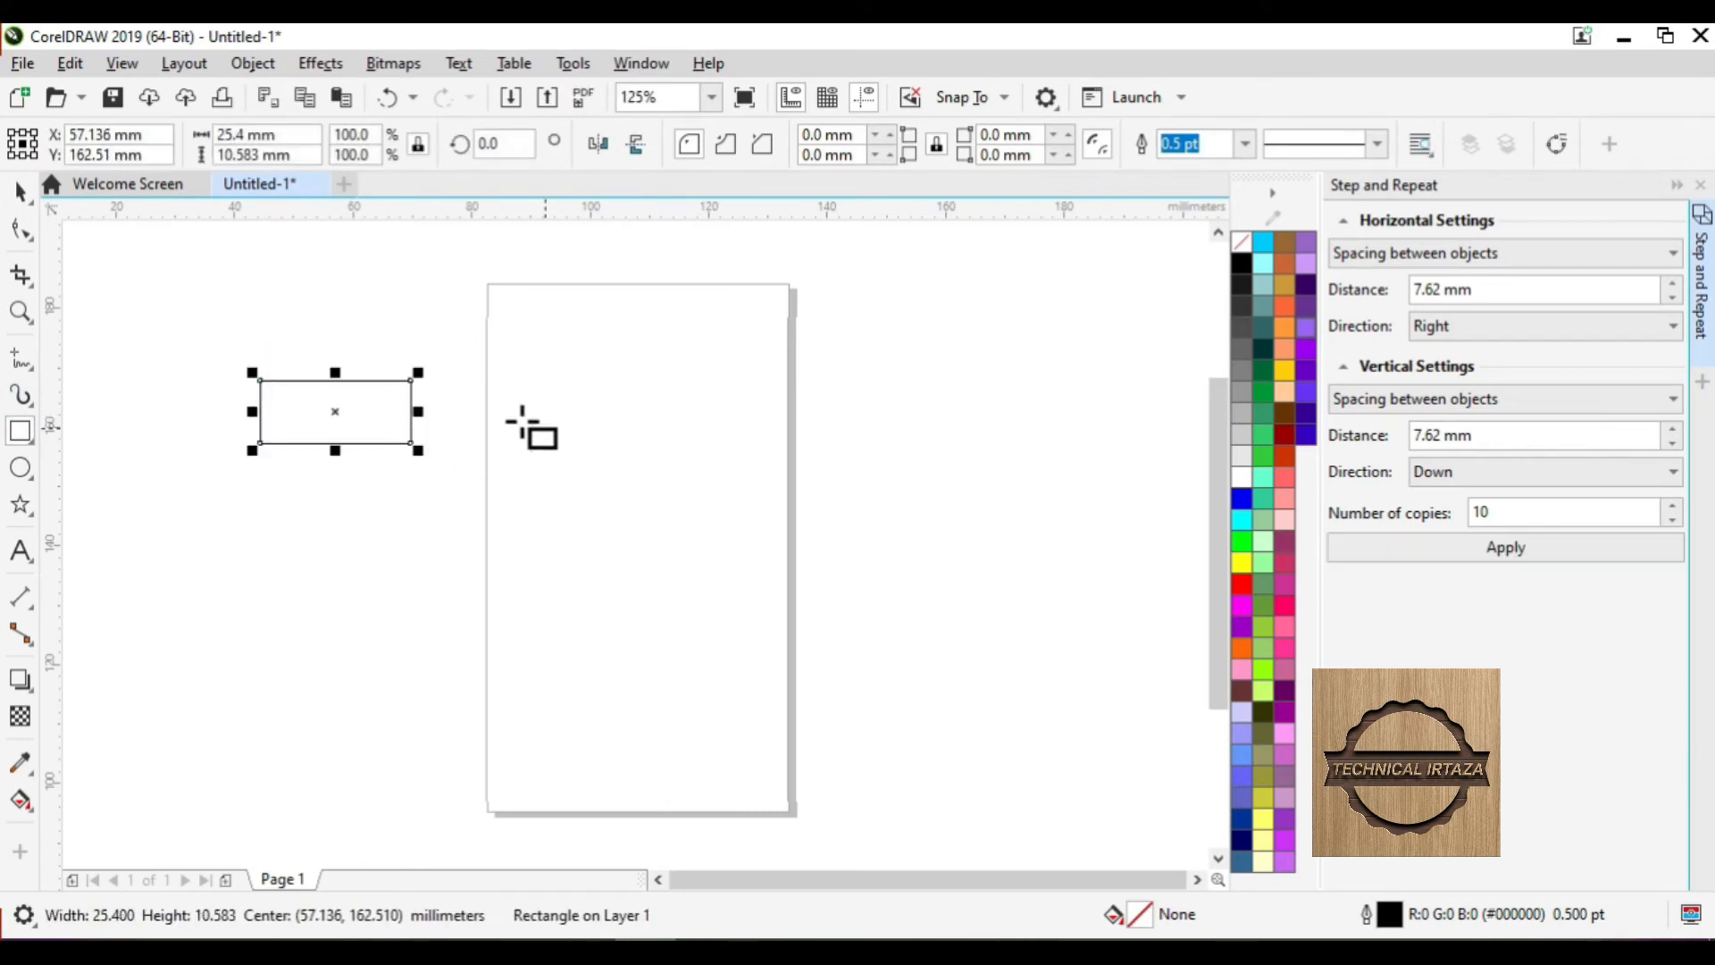
{"action": "left_click", "coordinate": [20, 192]}
{"action": "left_click", "coordinate": [1241, 497]}
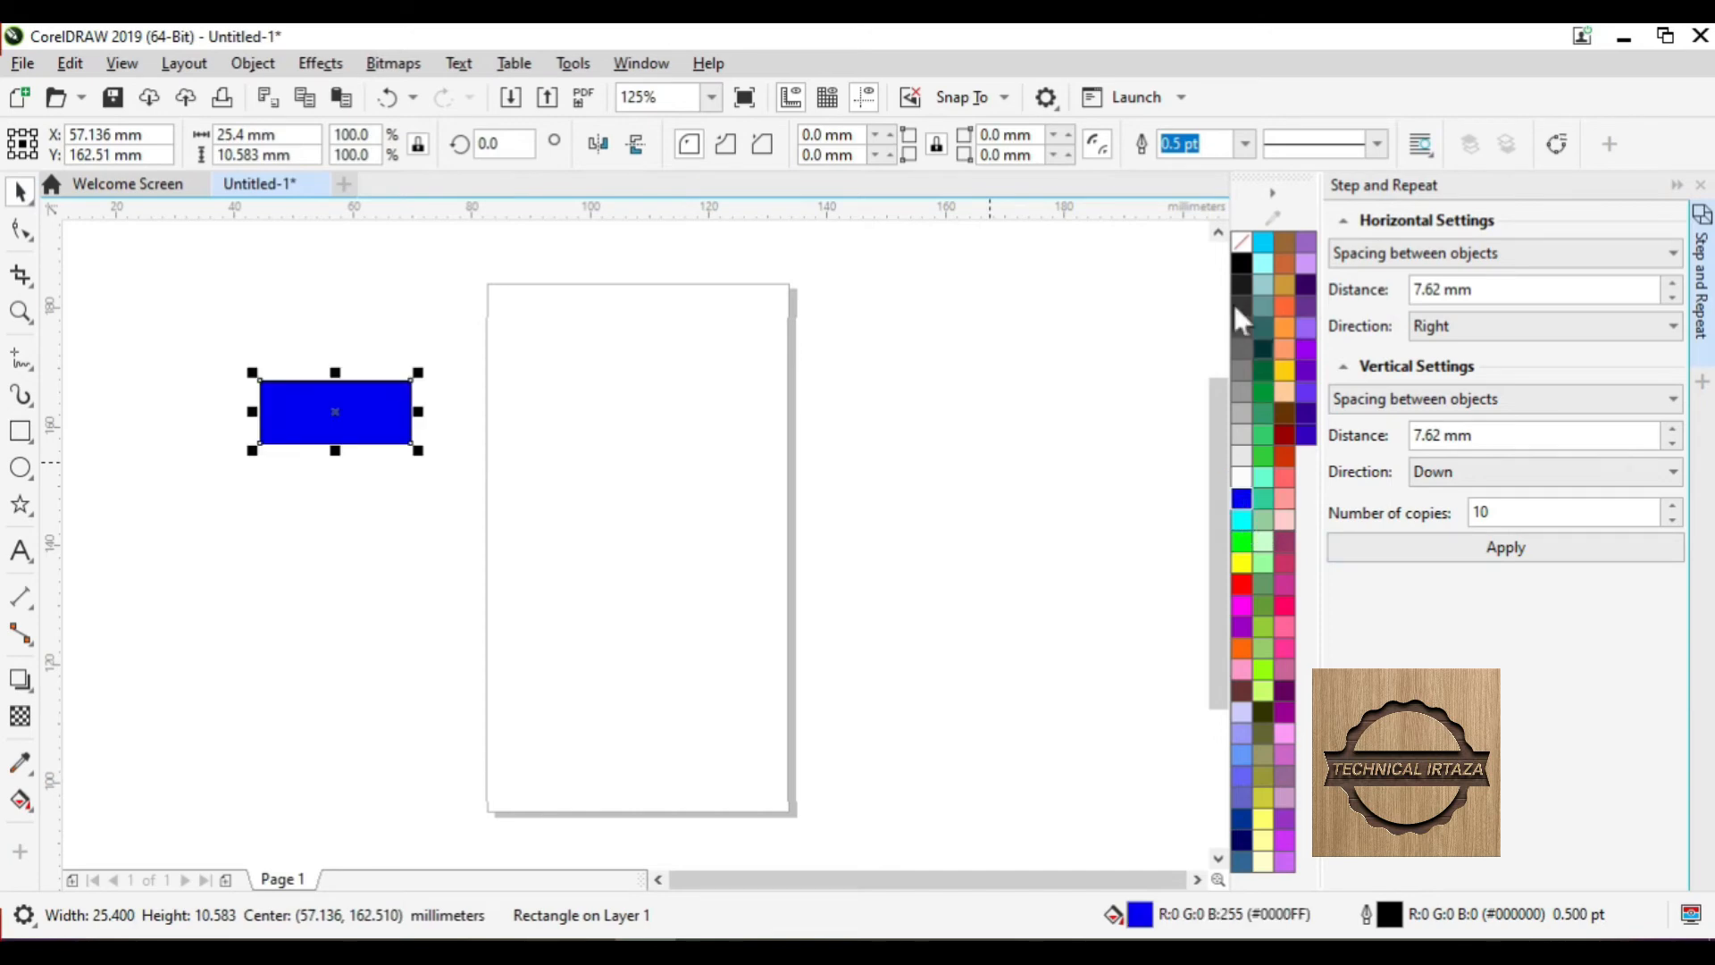
{"action": "right_click", "coordinate": [1242, 241]}
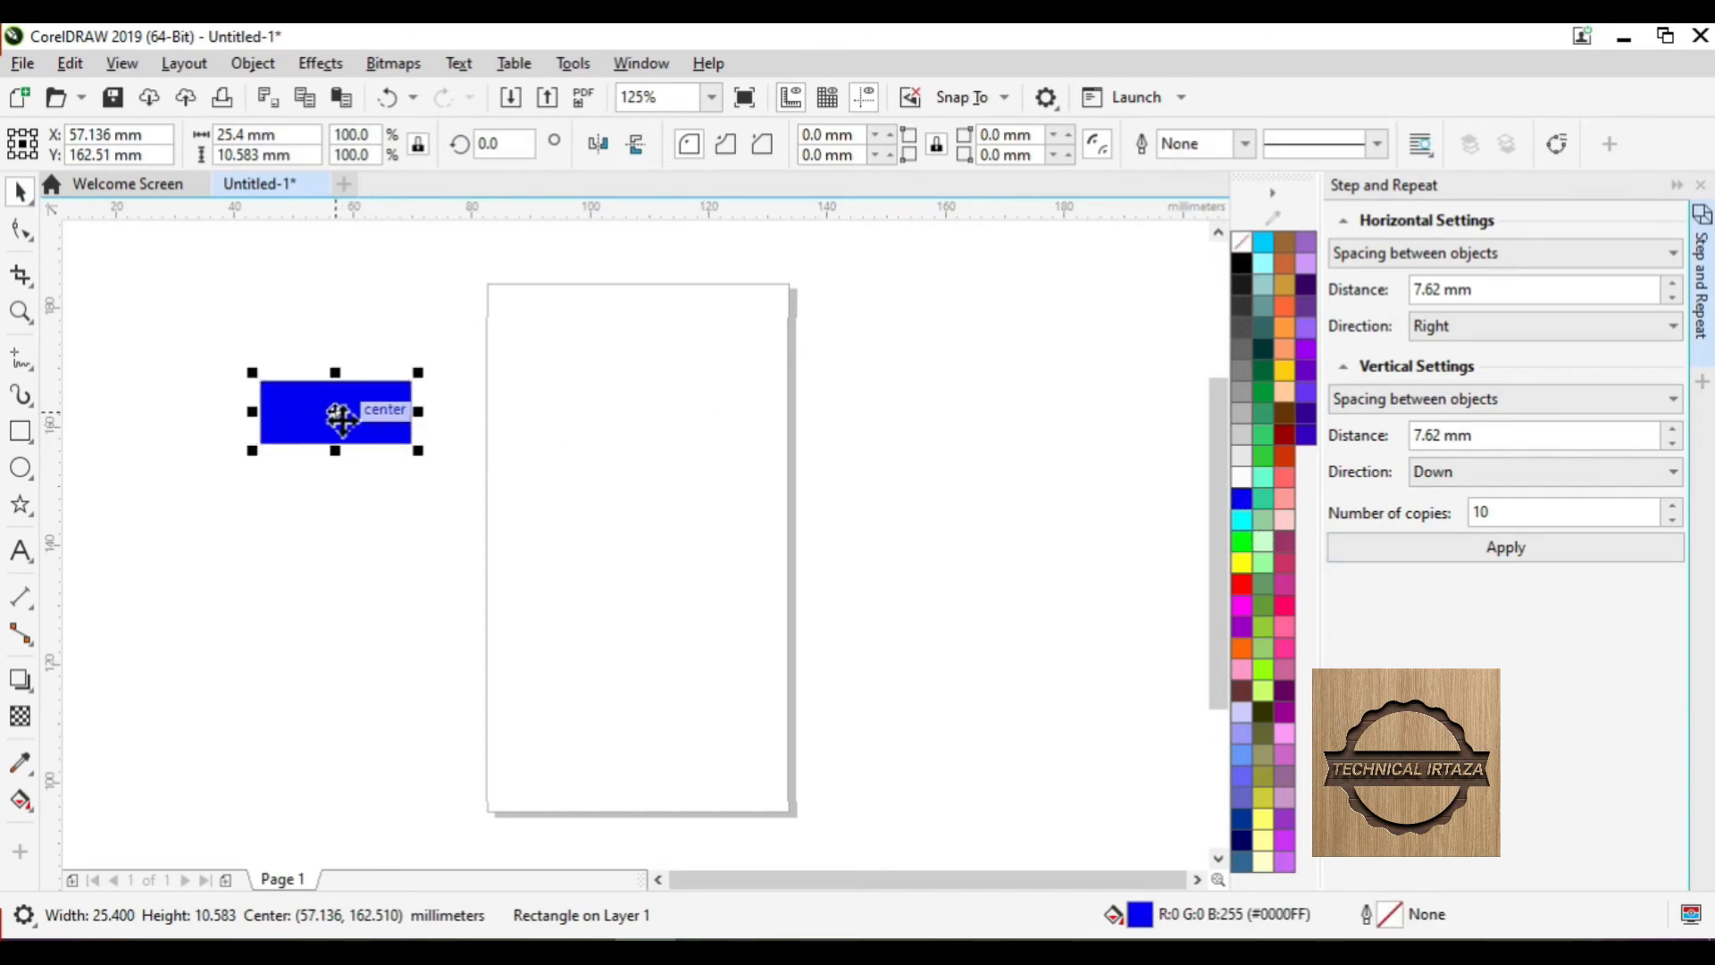
- Drop several trial copies of the rectangle, then undo back to a single rectangle
{"action": "left_click_drag", "start_coordinate": [357, 414], "coordinate": [371, 561]}
{"action": "right_click", "coordinate": [548, 421]}
{"action": "right_click", "coordinate": [1026, 437]}
{"action": "right_click", "coordinate": [766, 560]}
{"action": "right_click", "coordinate": [577, 557]}
{"action": "right_click", "coordinate": [372, 561]}
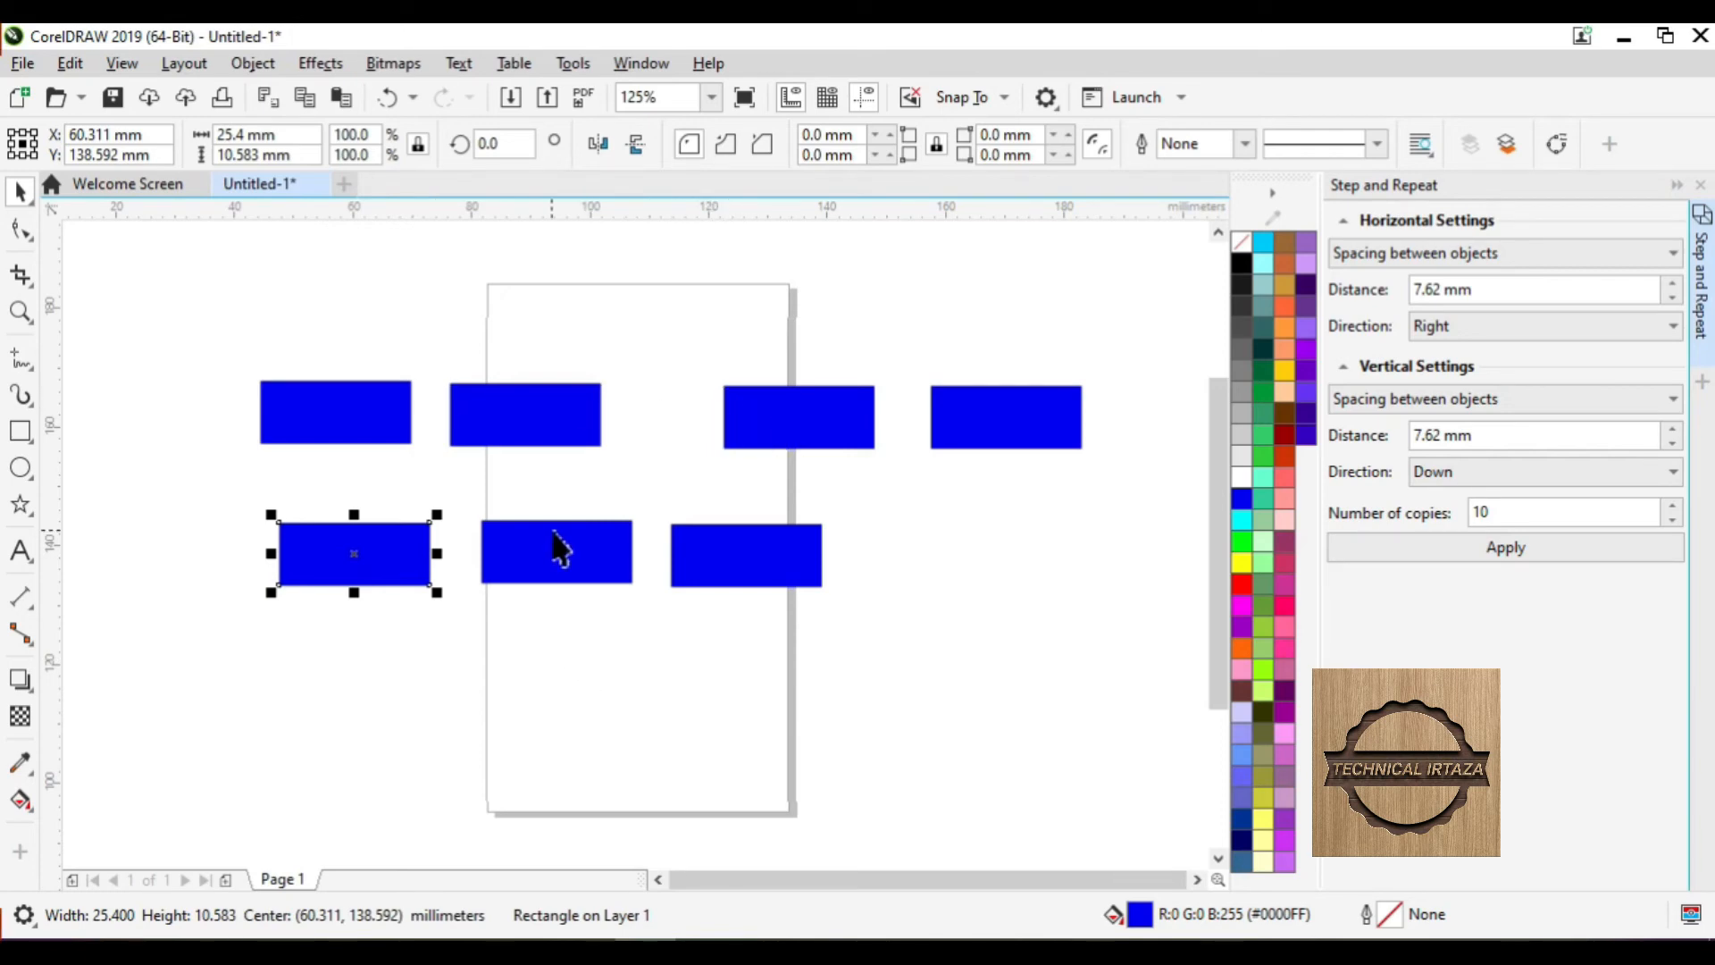
{"action": "key", "text": "ctrl+z"}
{"action": "key", "text": "ctrl+z"}
{"action": "key", "text": "ctrl+z"}
{"action": "key", "text": "ctrl+z"}
{"action": "key", "text": "ctrl+z"}
{"action": "key", "text": "ctrl+z"}
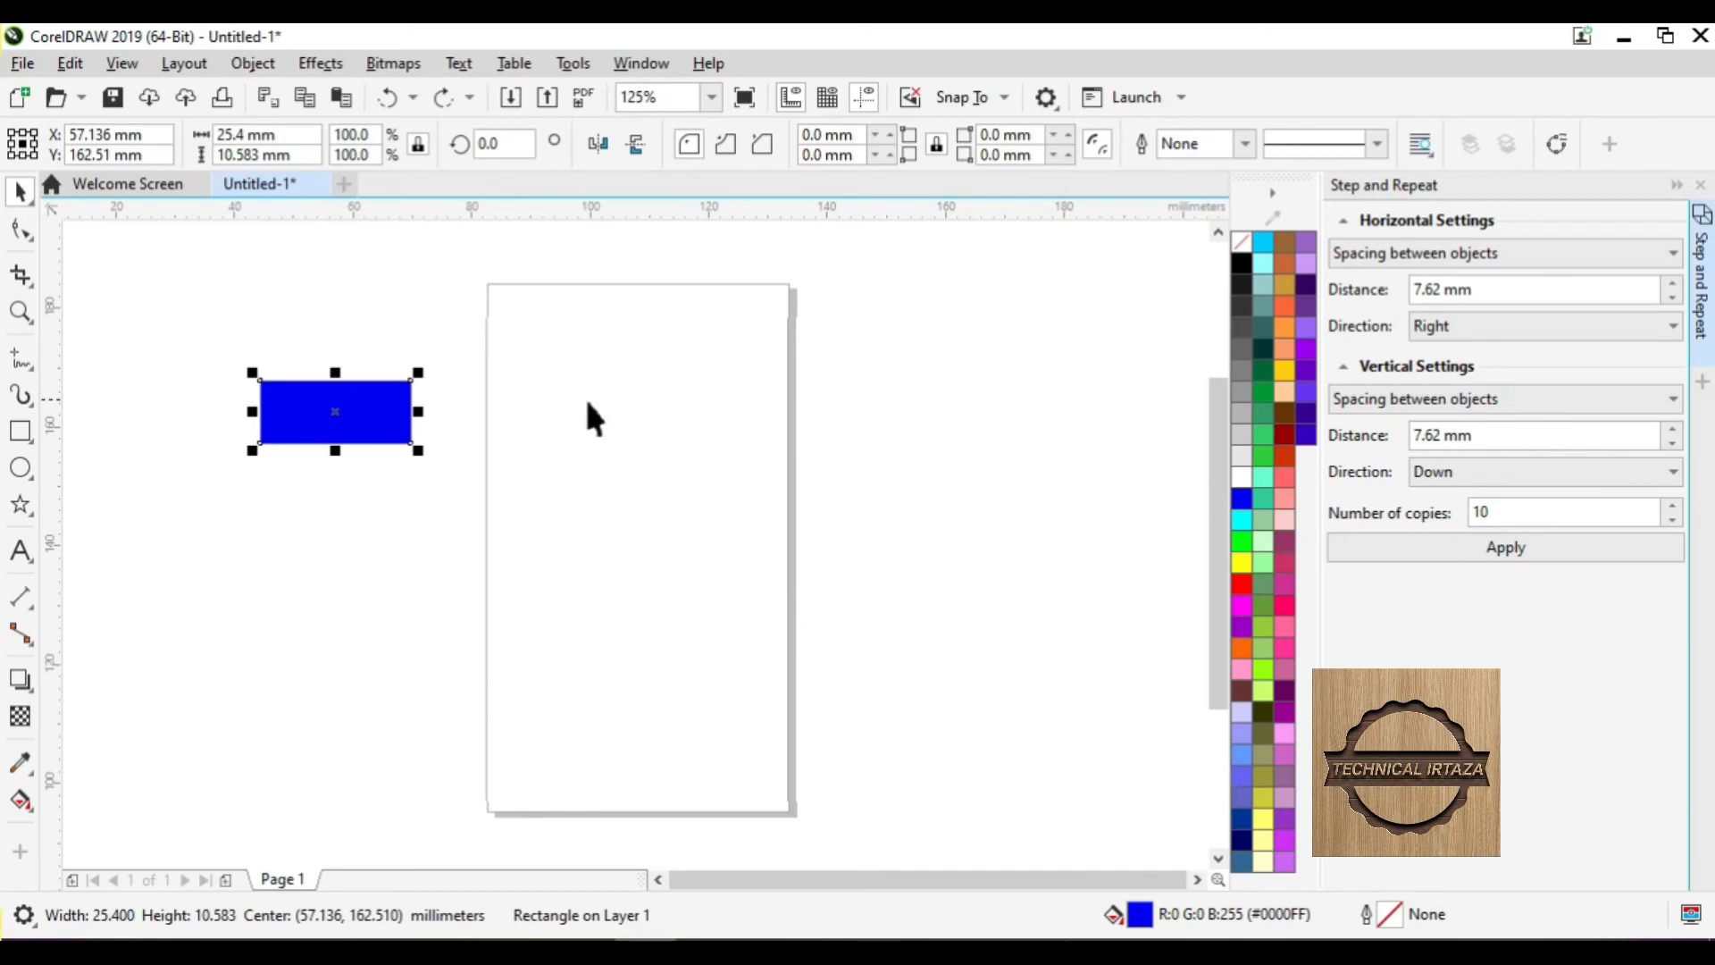
- Set horizontal repeat to Spacing between objects, 7.62 mm, direction Right
{"action": "left_click", "coordinate": [1402, 254]}
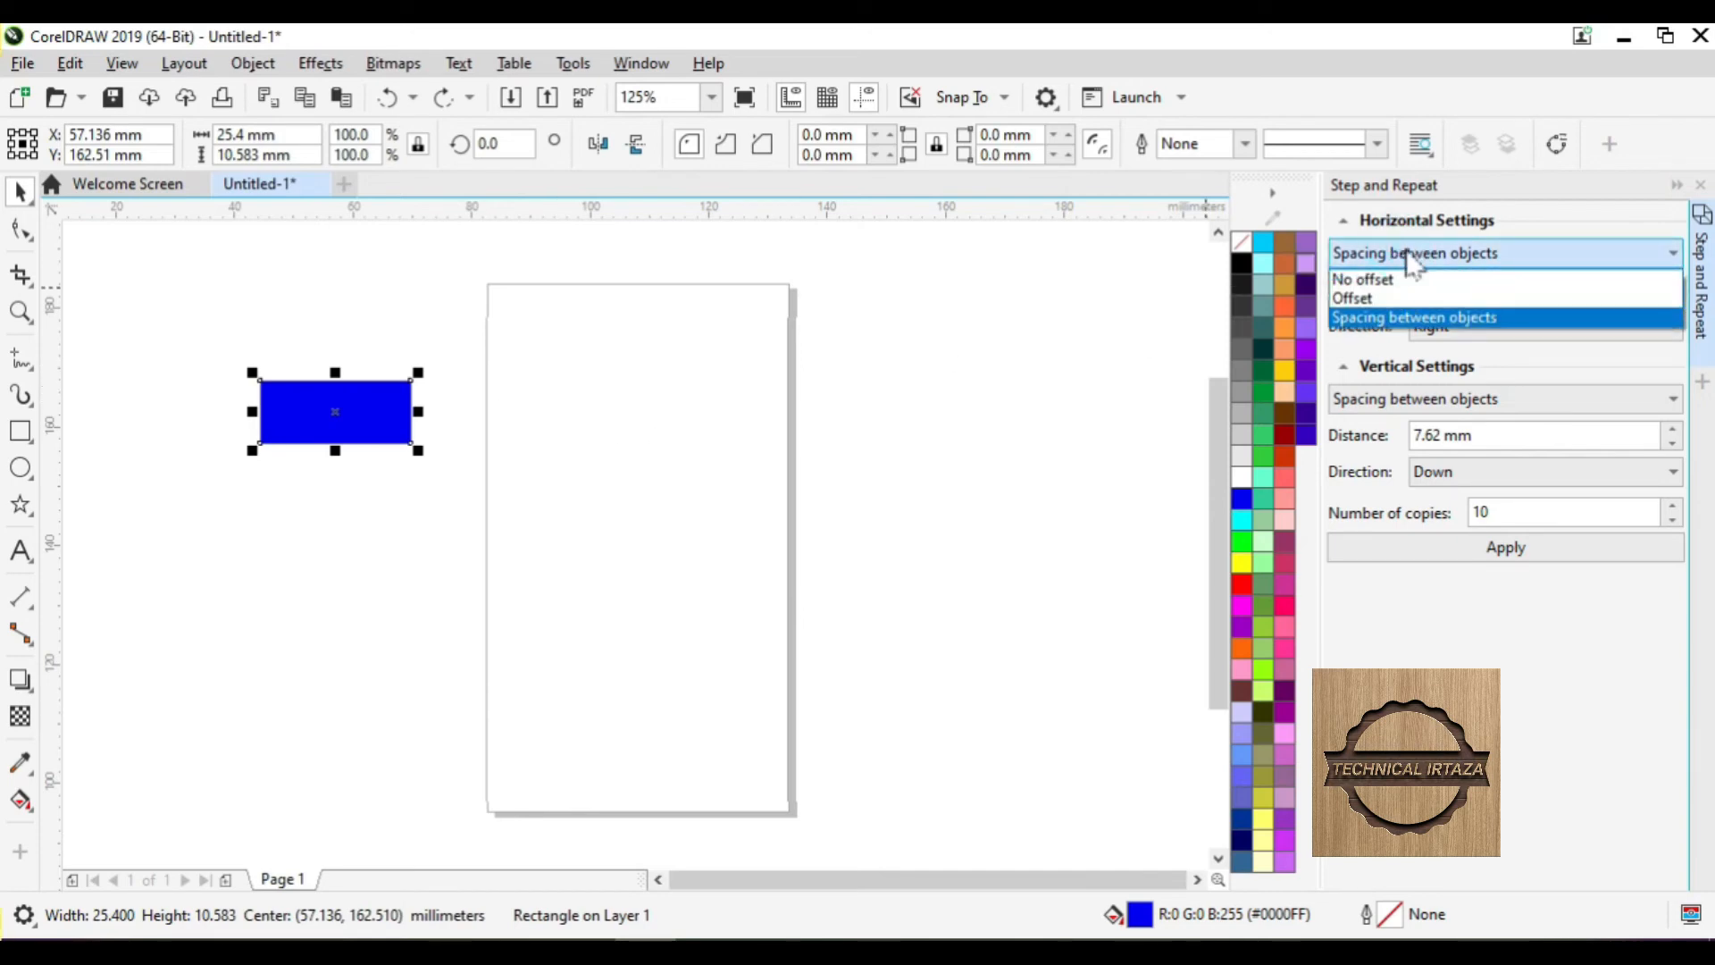
{"action": "left_click", "coordinate": [1407, 320]}
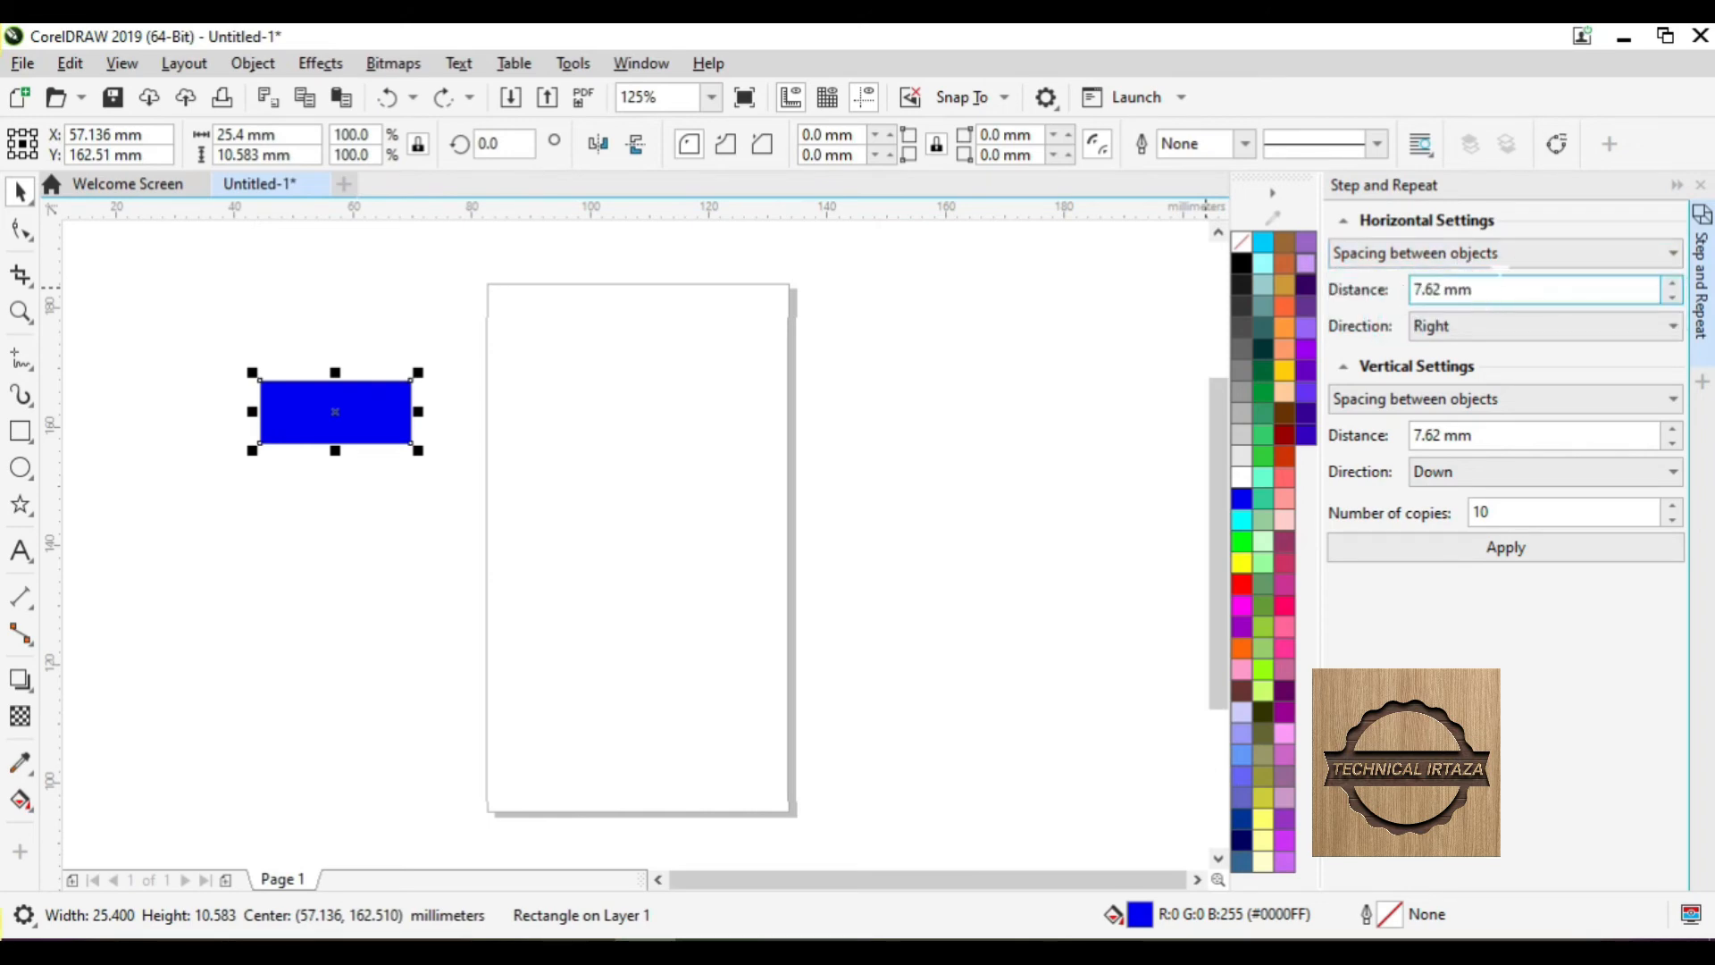
{"action": "left_click", "coordinate": [1499, 284]}
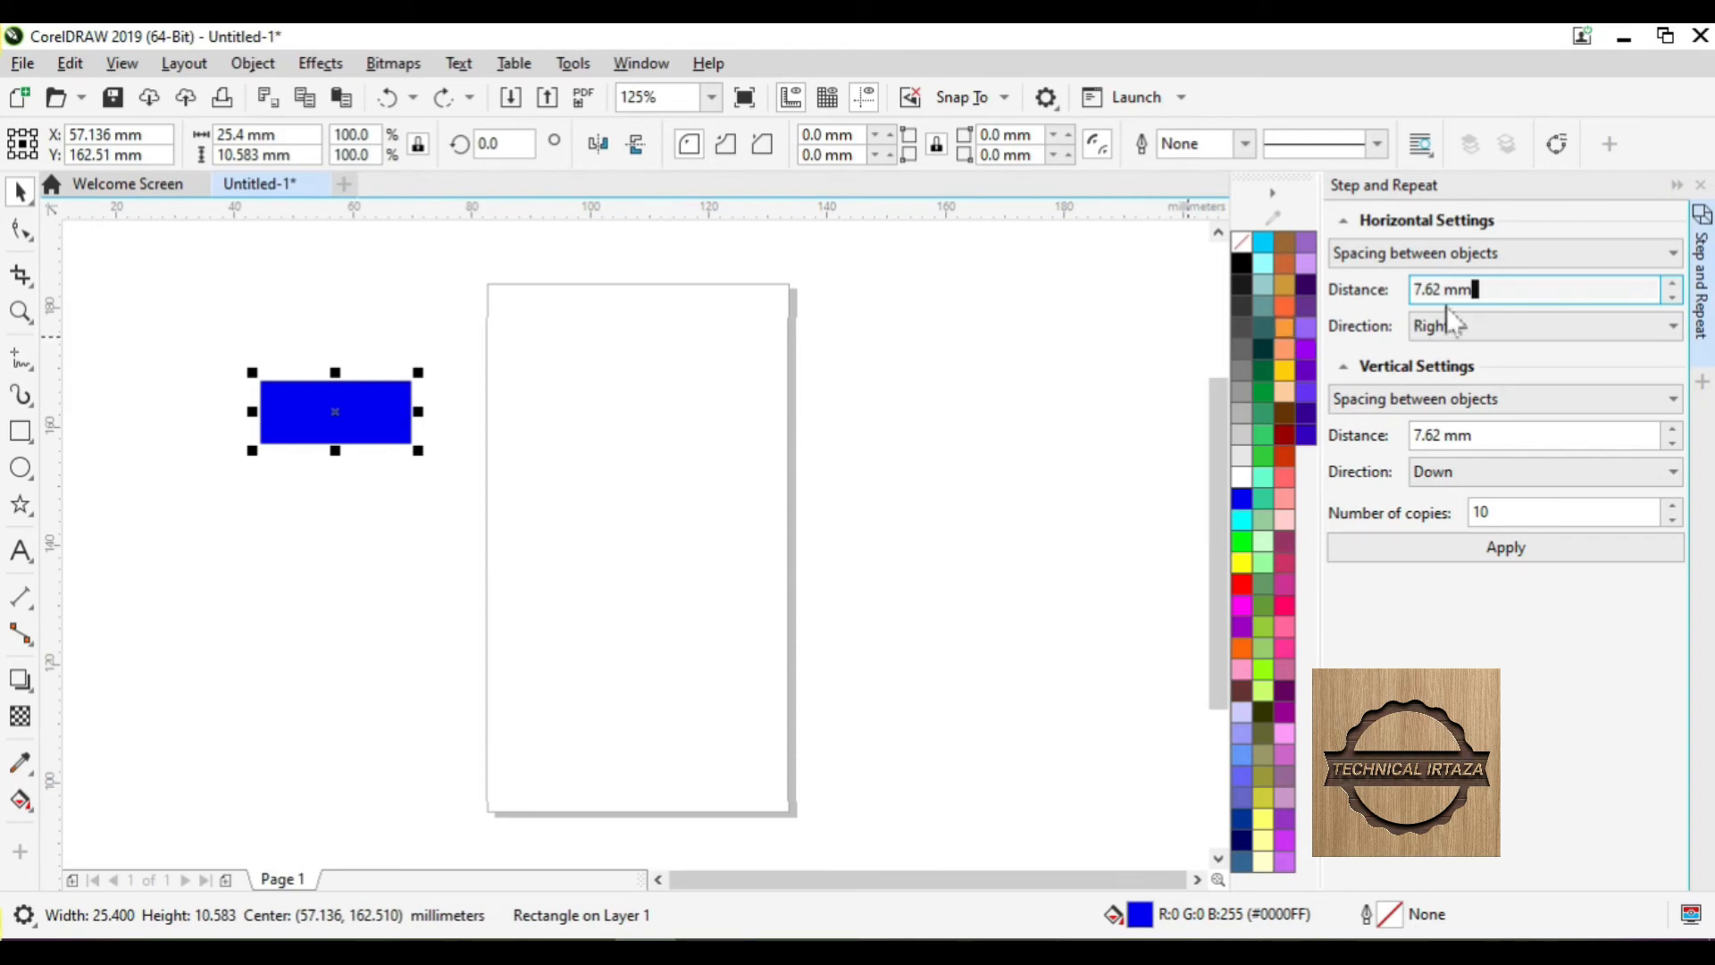
{"action": "left_click", "coordinate": [1482, 327]}
{"action": "left_click", "coordinate": [1483, 328]}
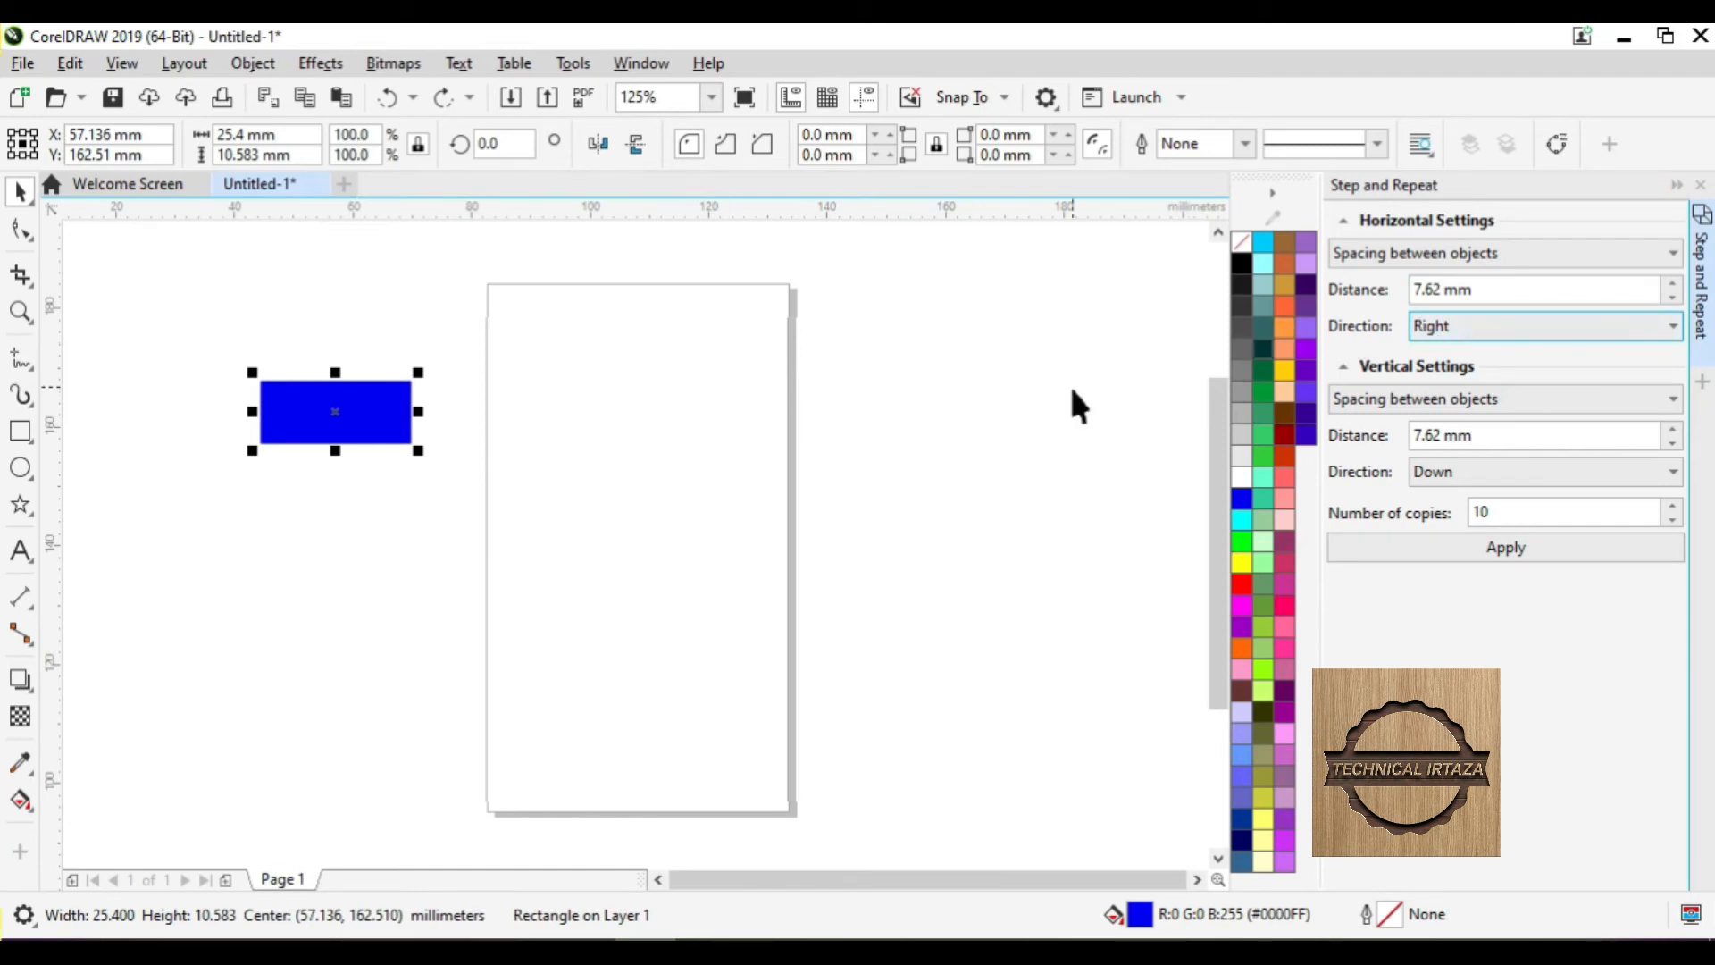
{"action": "left_click", "coordinate": [1447, 325]}
{"action": "left_click", "coordinate": [1452, 329]}
- Set Vertical to No offset and 10 copies, then apply to create the row
{"action": "left_click", "coordinate": [1359, 398]}
{"action": "left_click", "coordinate": [1373, 424]}
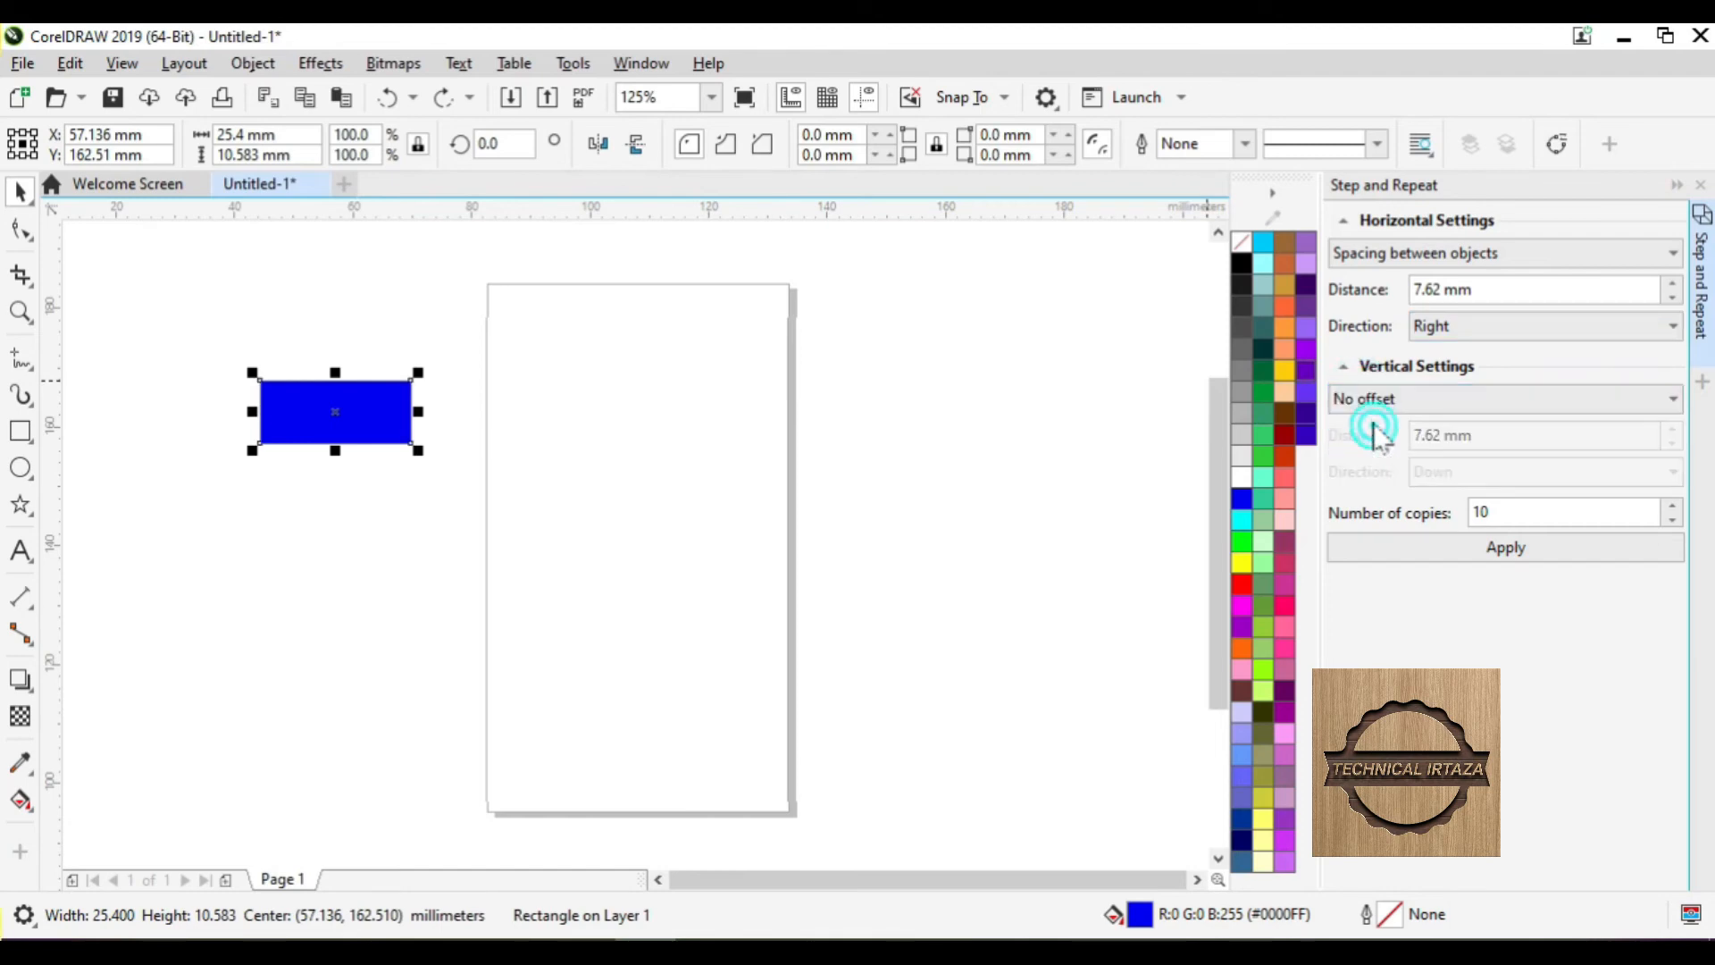
{"action": "left_click", "coordinate": [1438, 289]}
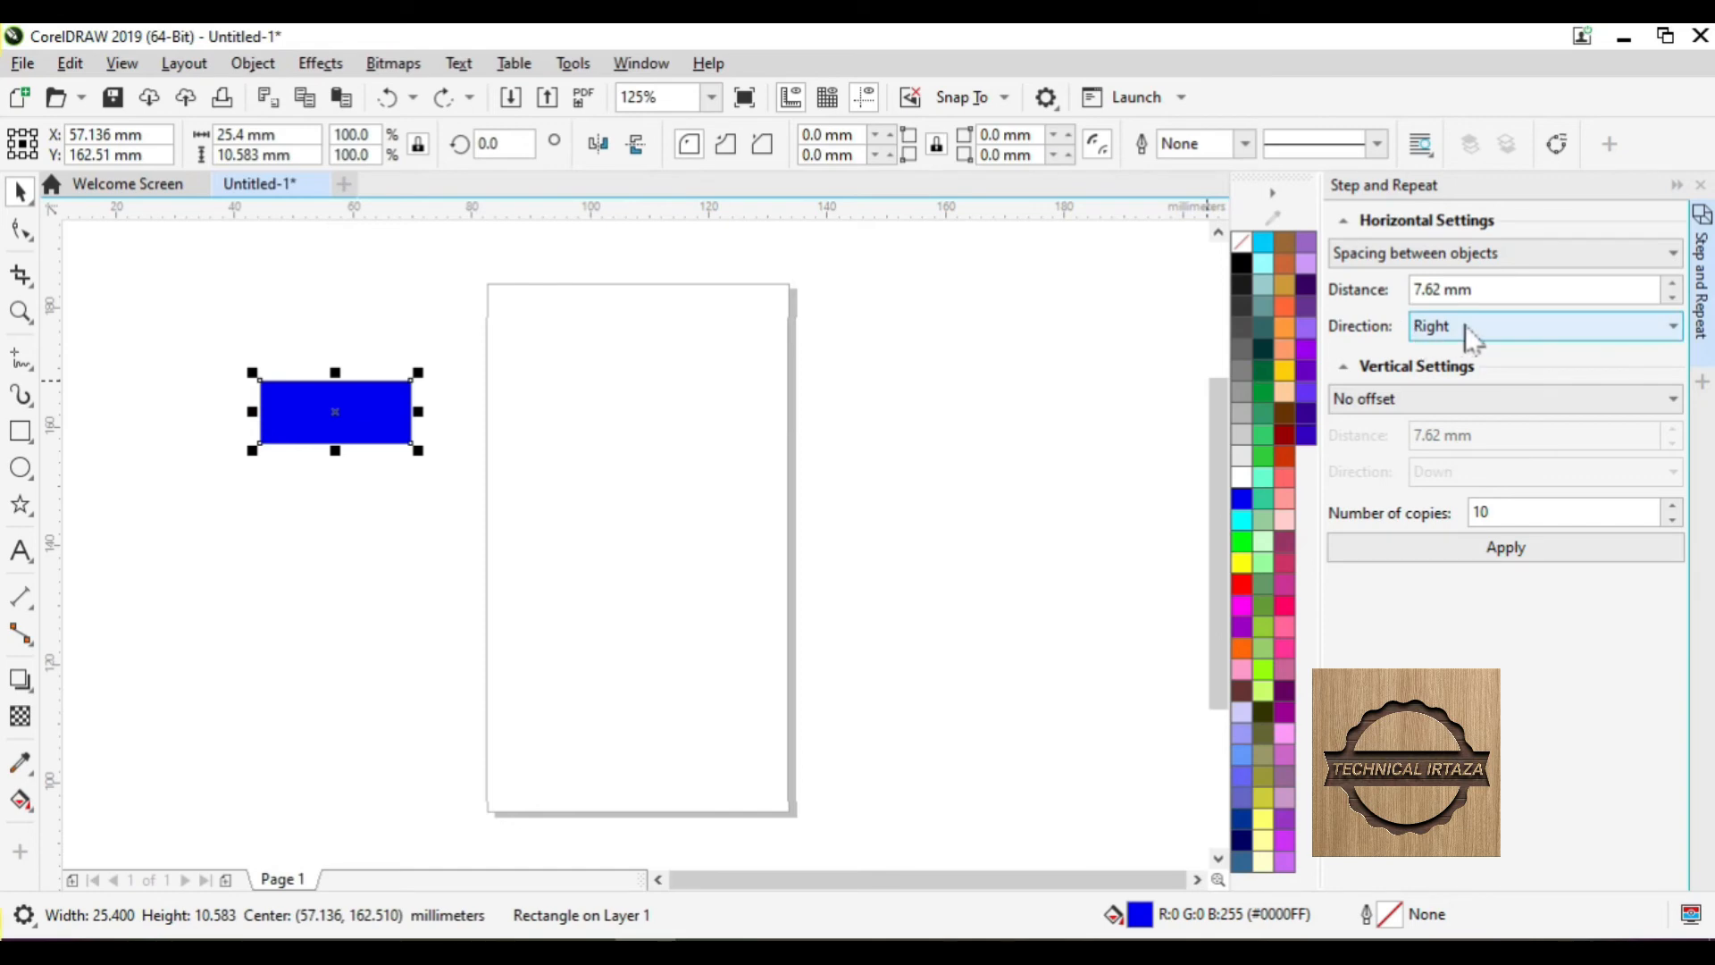
{"action": "left_click", "coordinate": [1497, 511]}
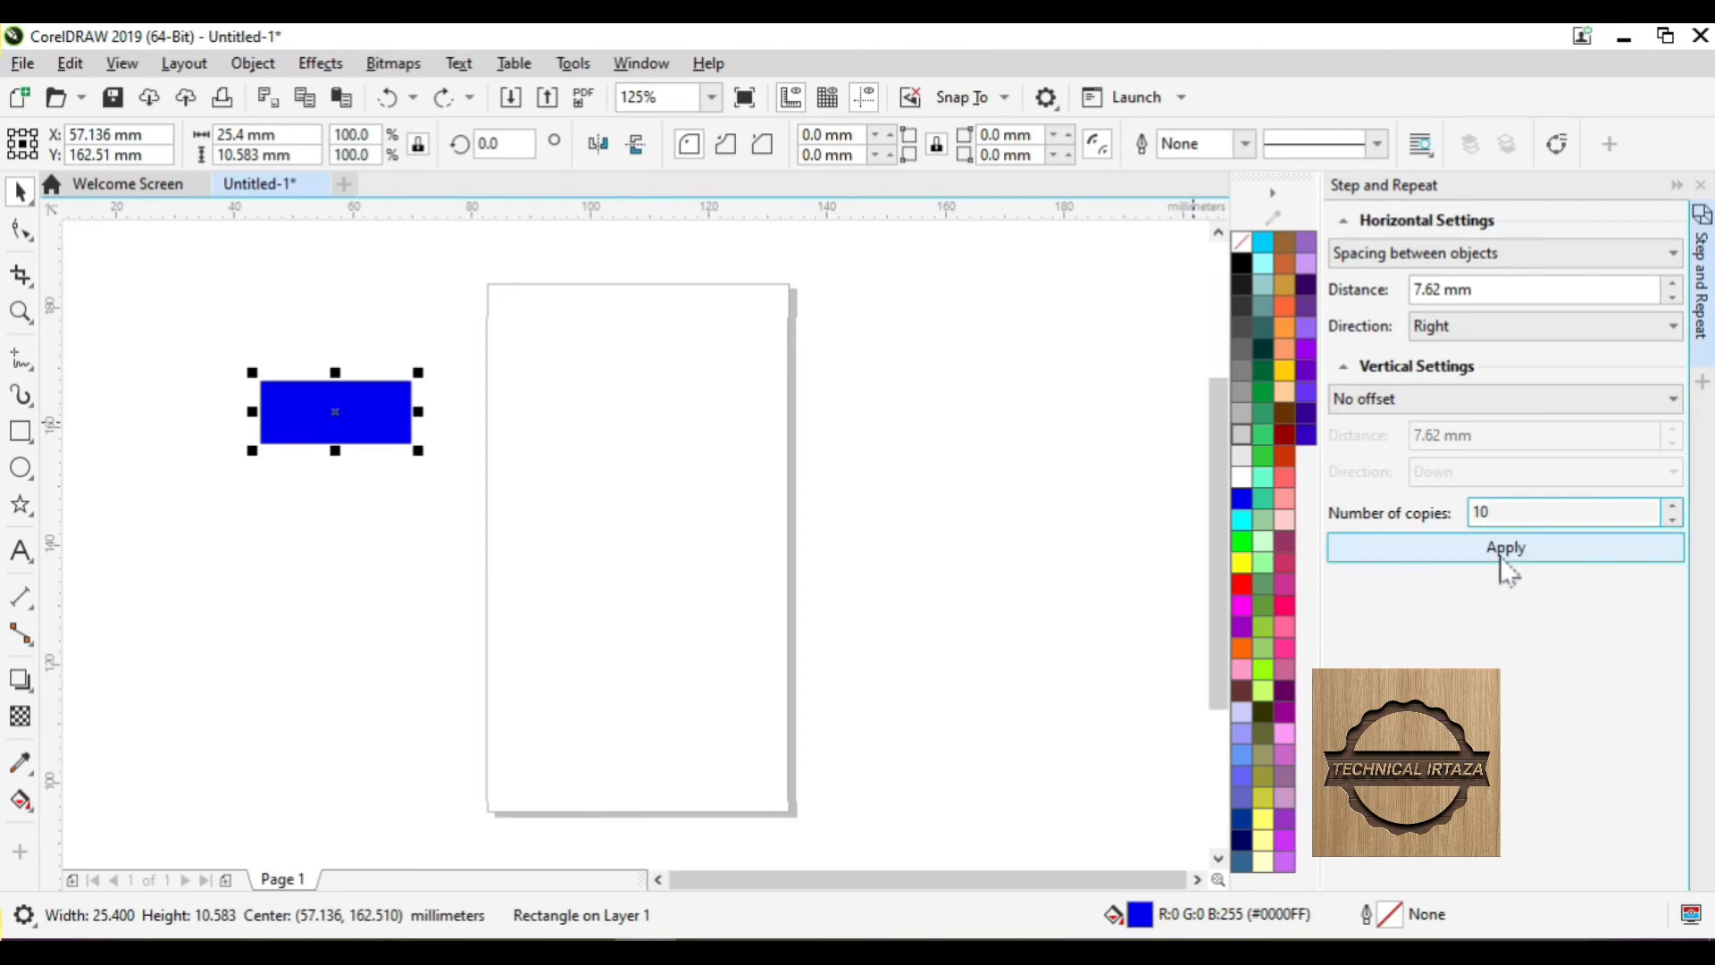
{"action": "left_click", "coordinate": [1502, 558]}
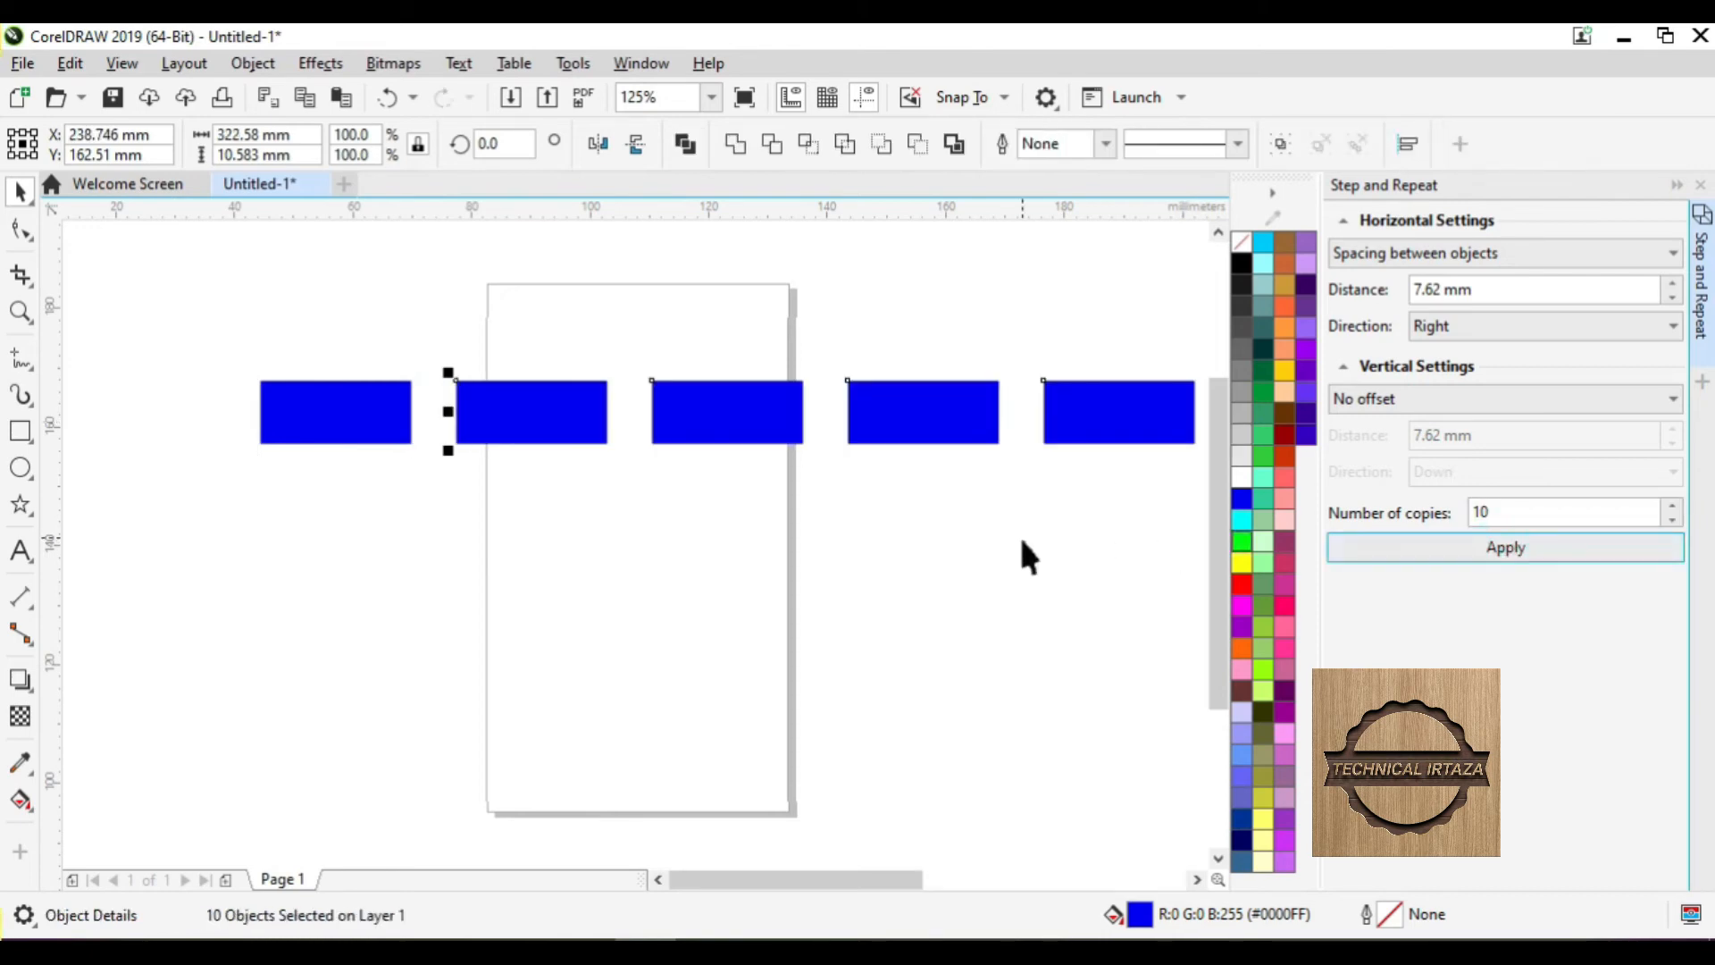
- Select all eleven rectangles and apply 10 copies Down, 7.62 mm vertical spacing, no horizontal offset
{"action": "key", "text": "shift+F2"}
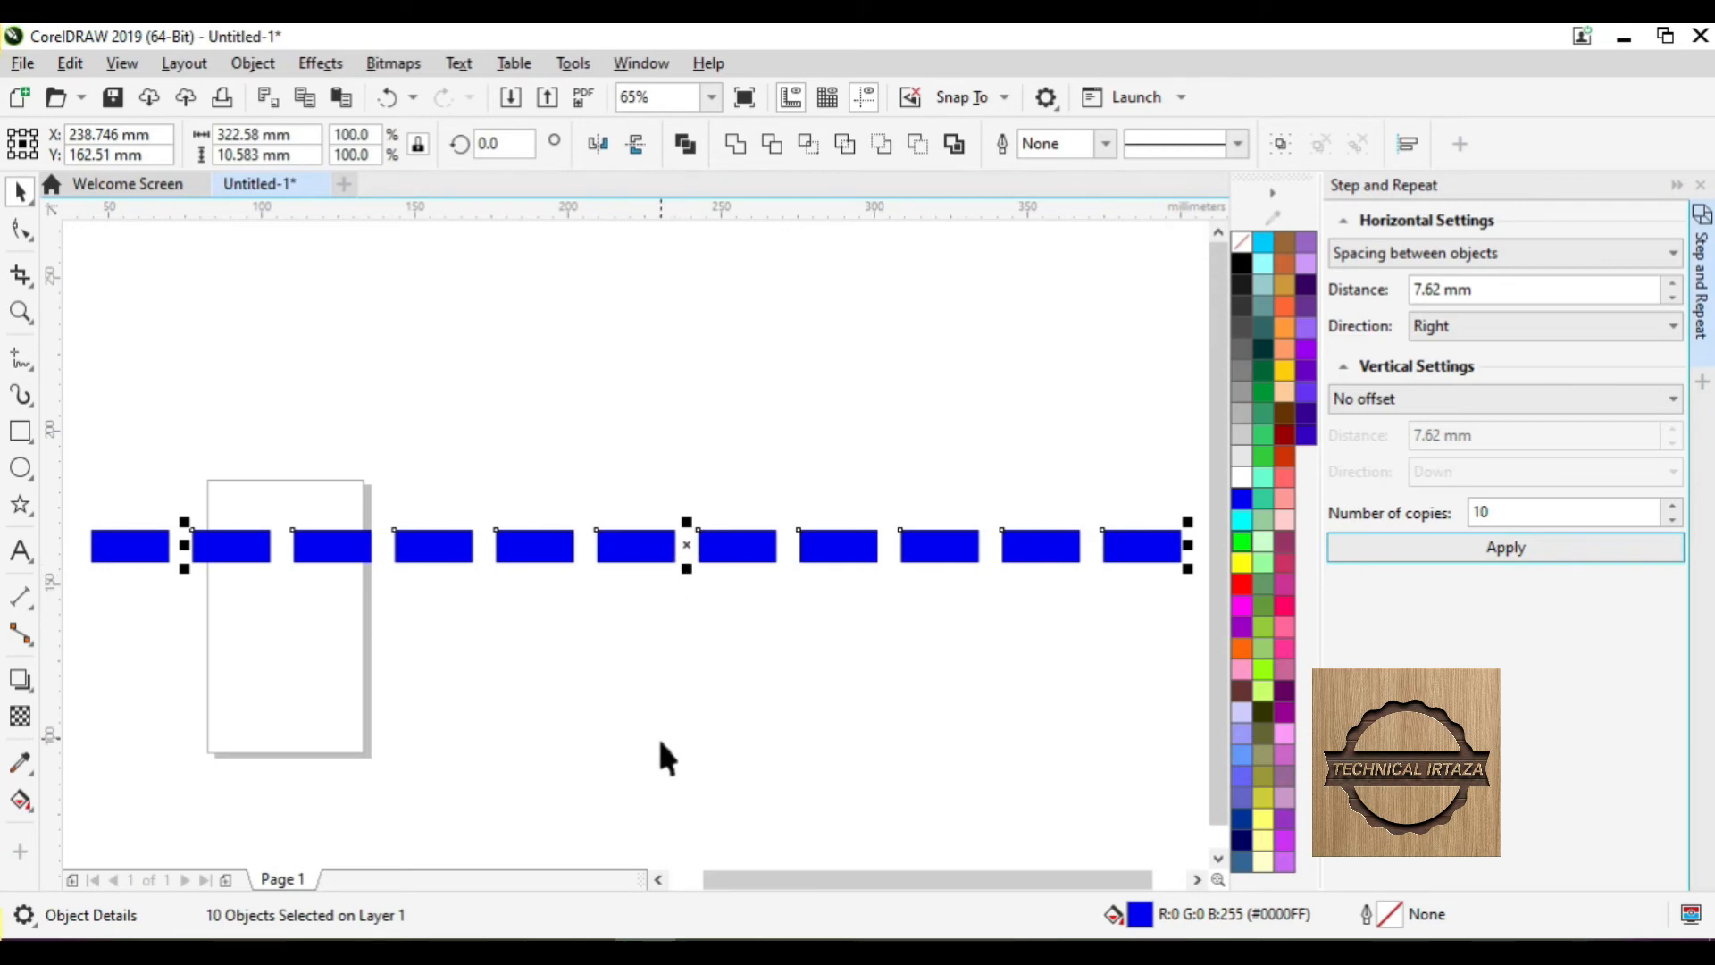
{"action": "key", "text": "ctrl+a"}
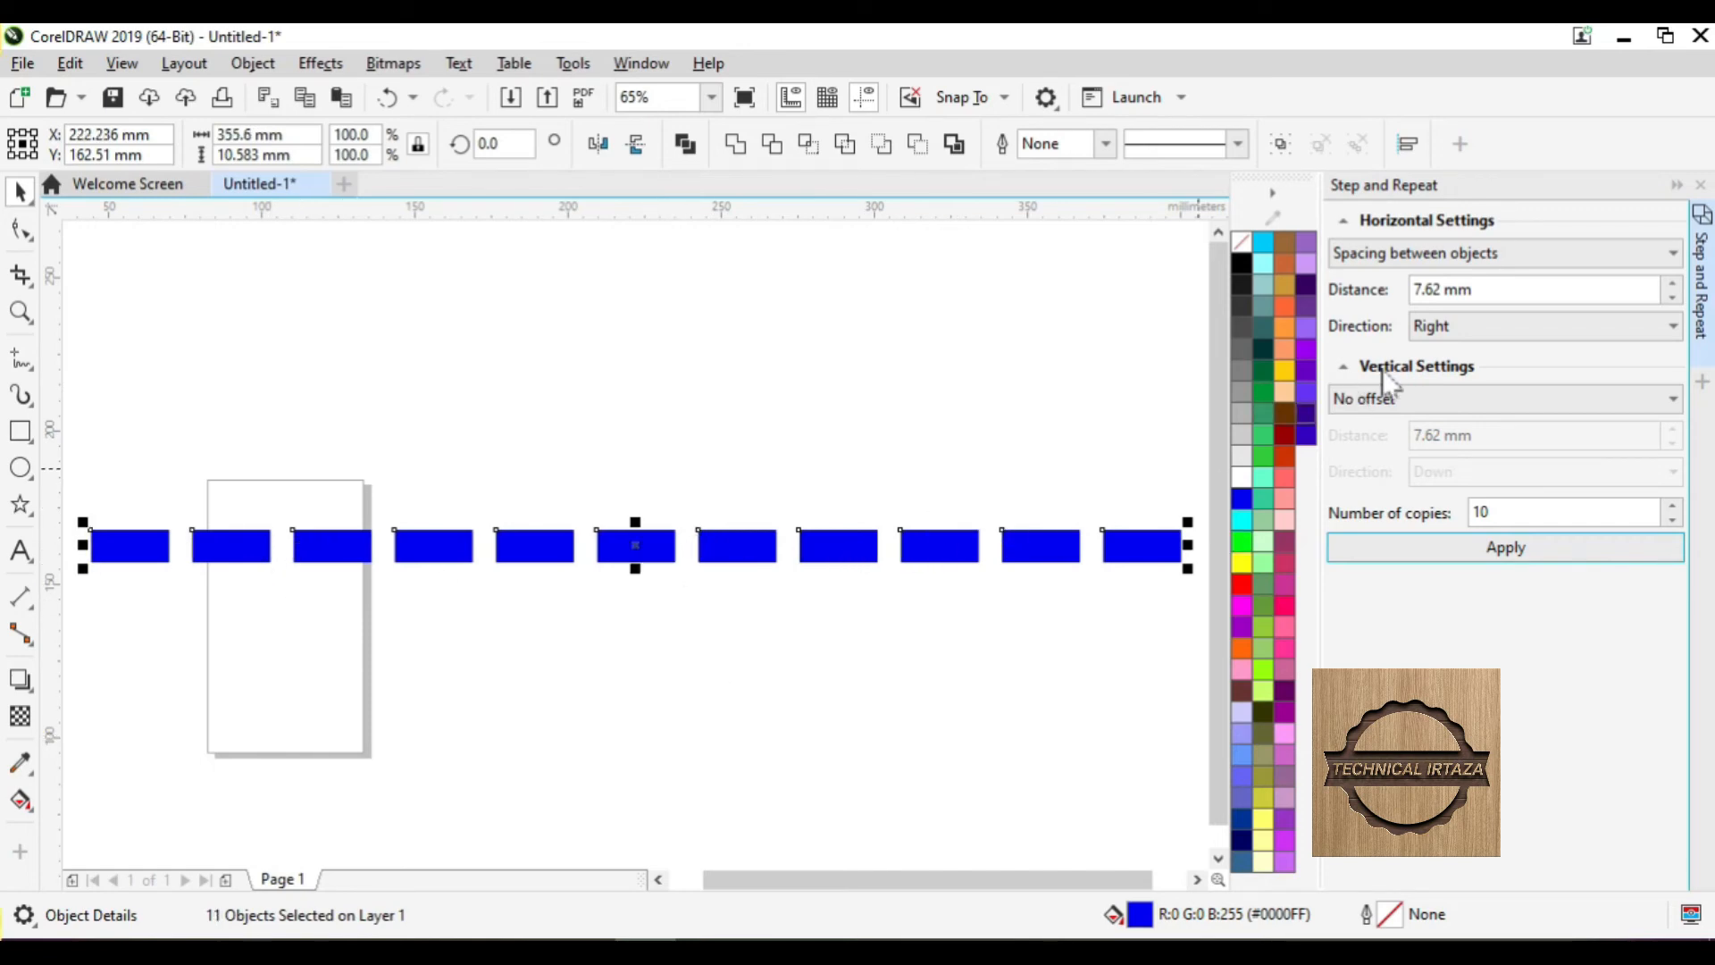
{"action": "left_click", "coordinate": [1394, 255]}
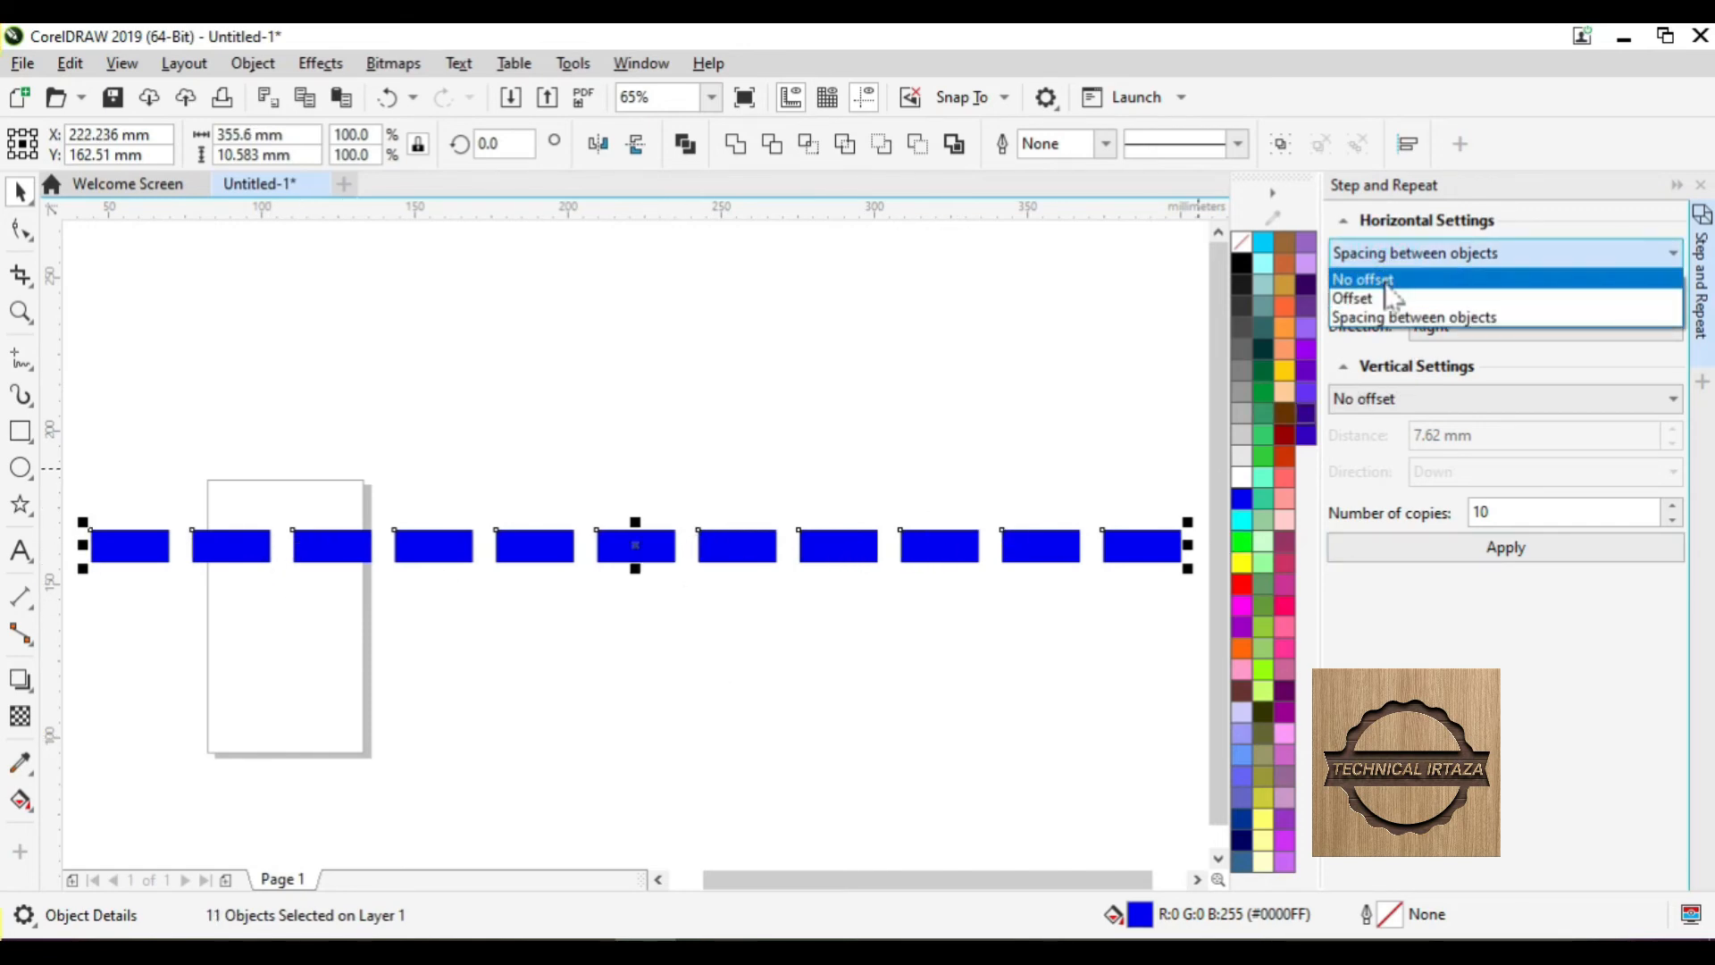
{"action": "left_click", "coordinate": [1387, 284]}
{"action": "left_click", "coordinate": [1384, 398]}
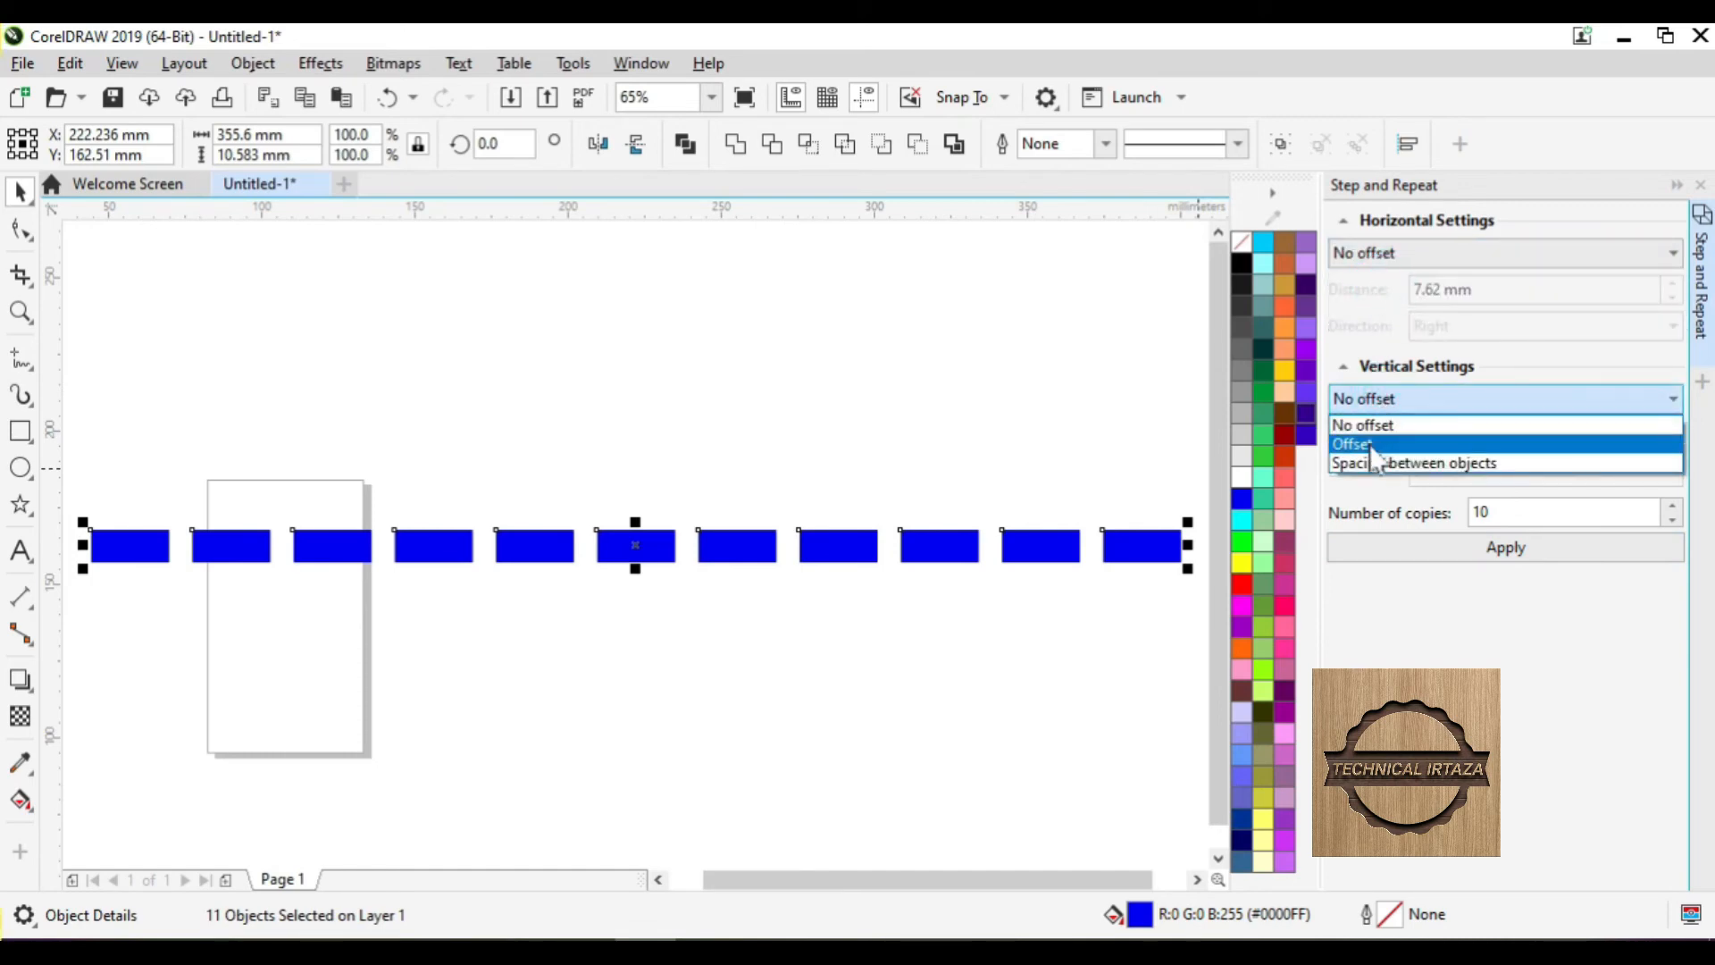
{"action": "left_click", "coordinate": [1378, 465]}
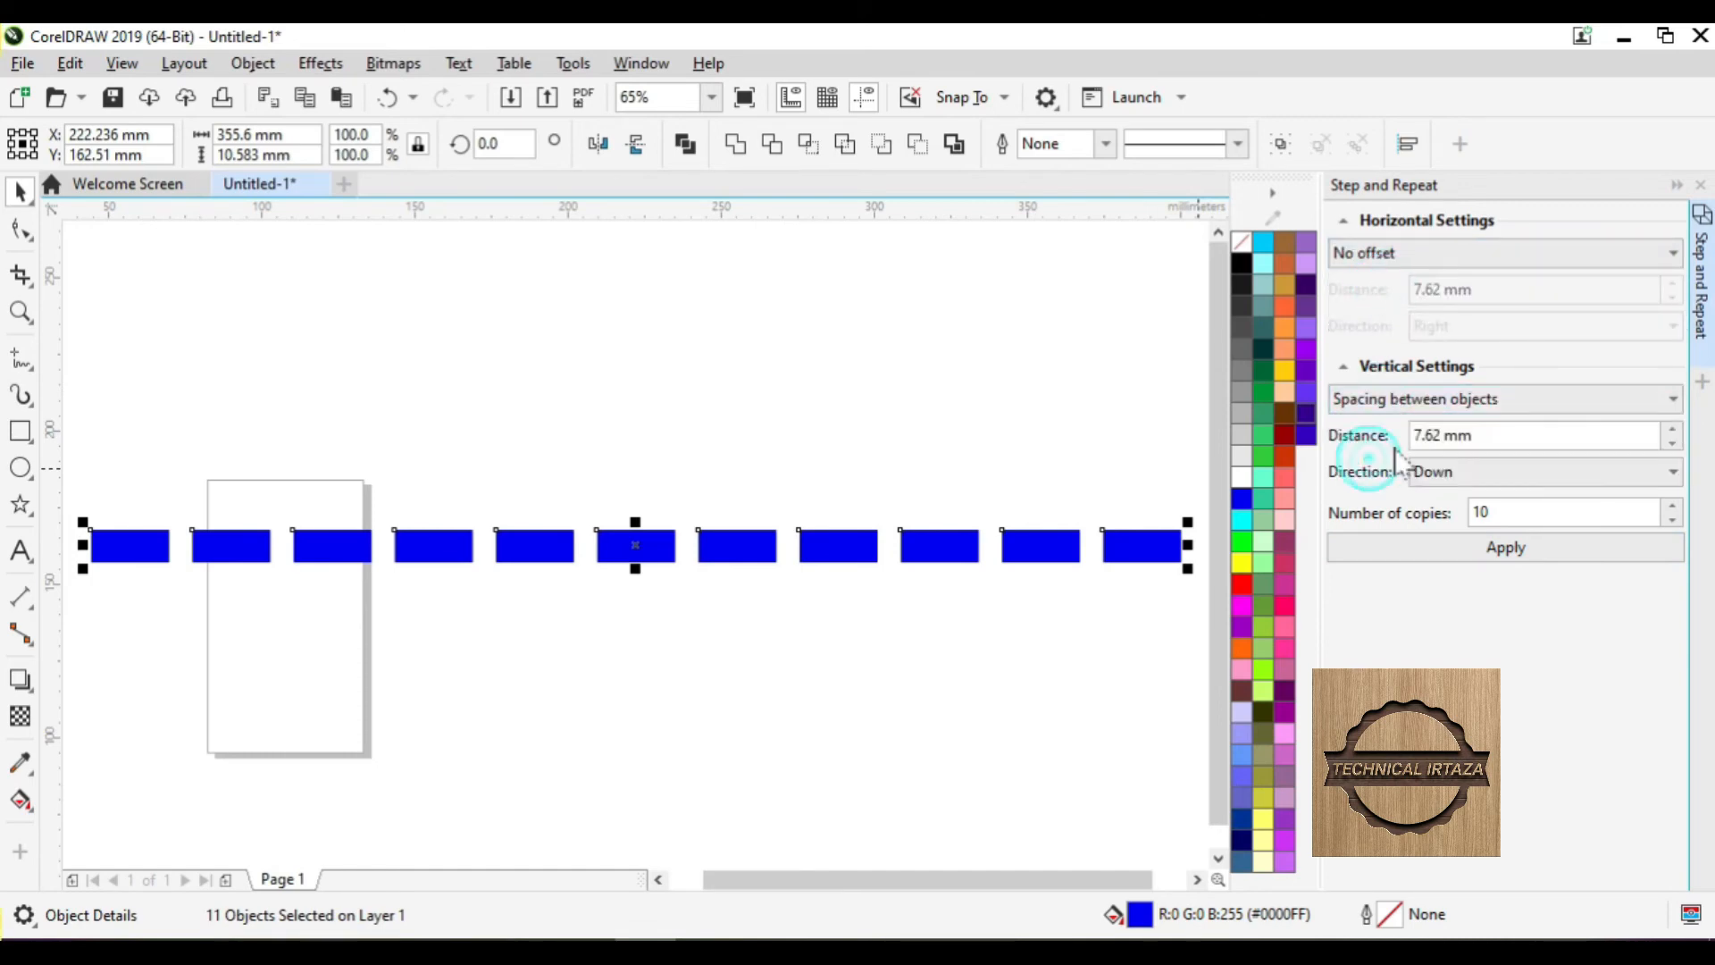
{"action": "left_click", "coordinate": [1480, 471]}
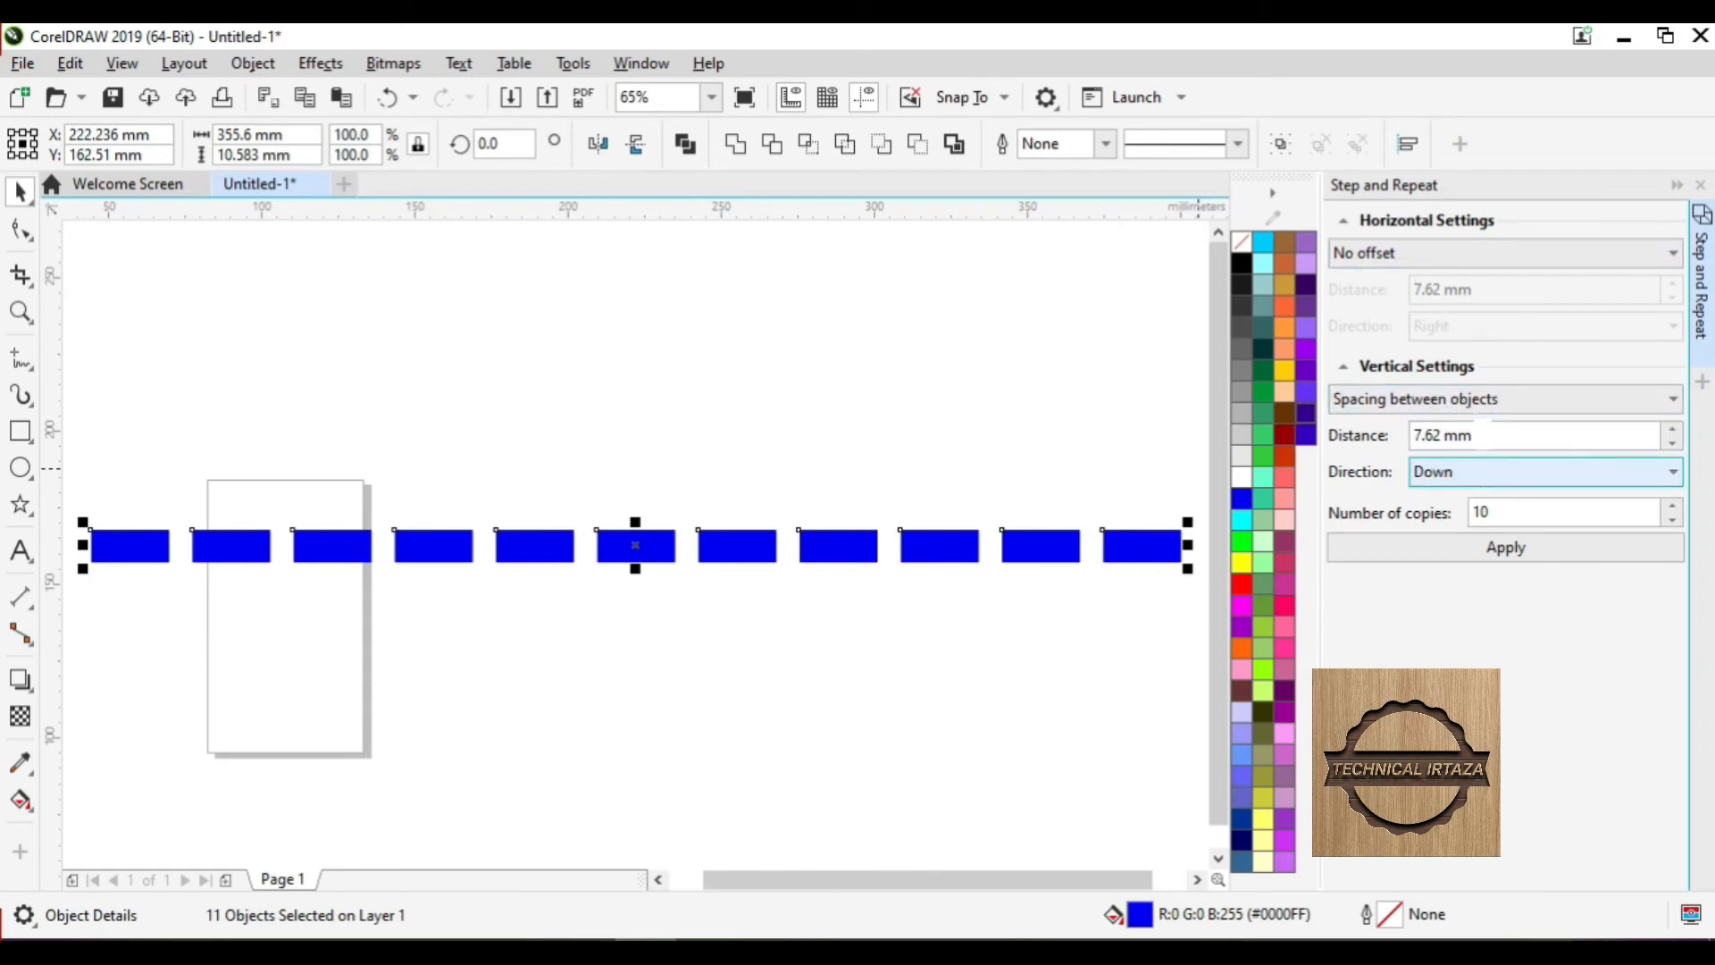
{"action": "left_click", "coordinate": [1447, 474]}
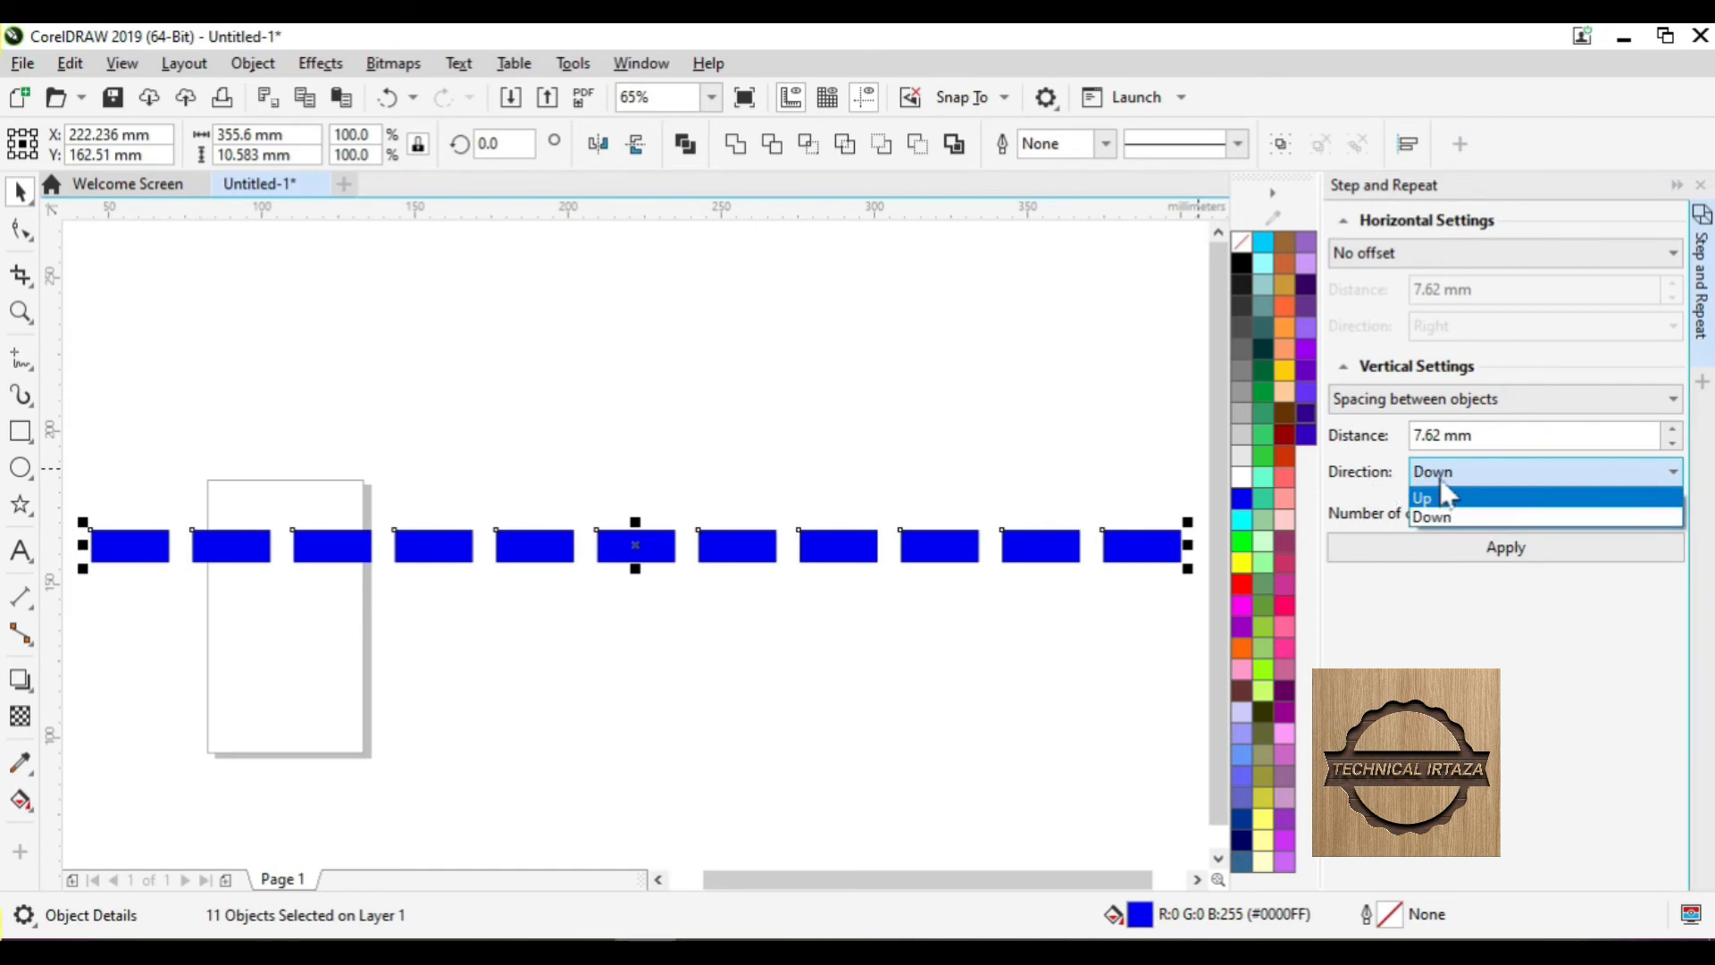
{"action": "left_click", "coordinate": [1434, 516]}
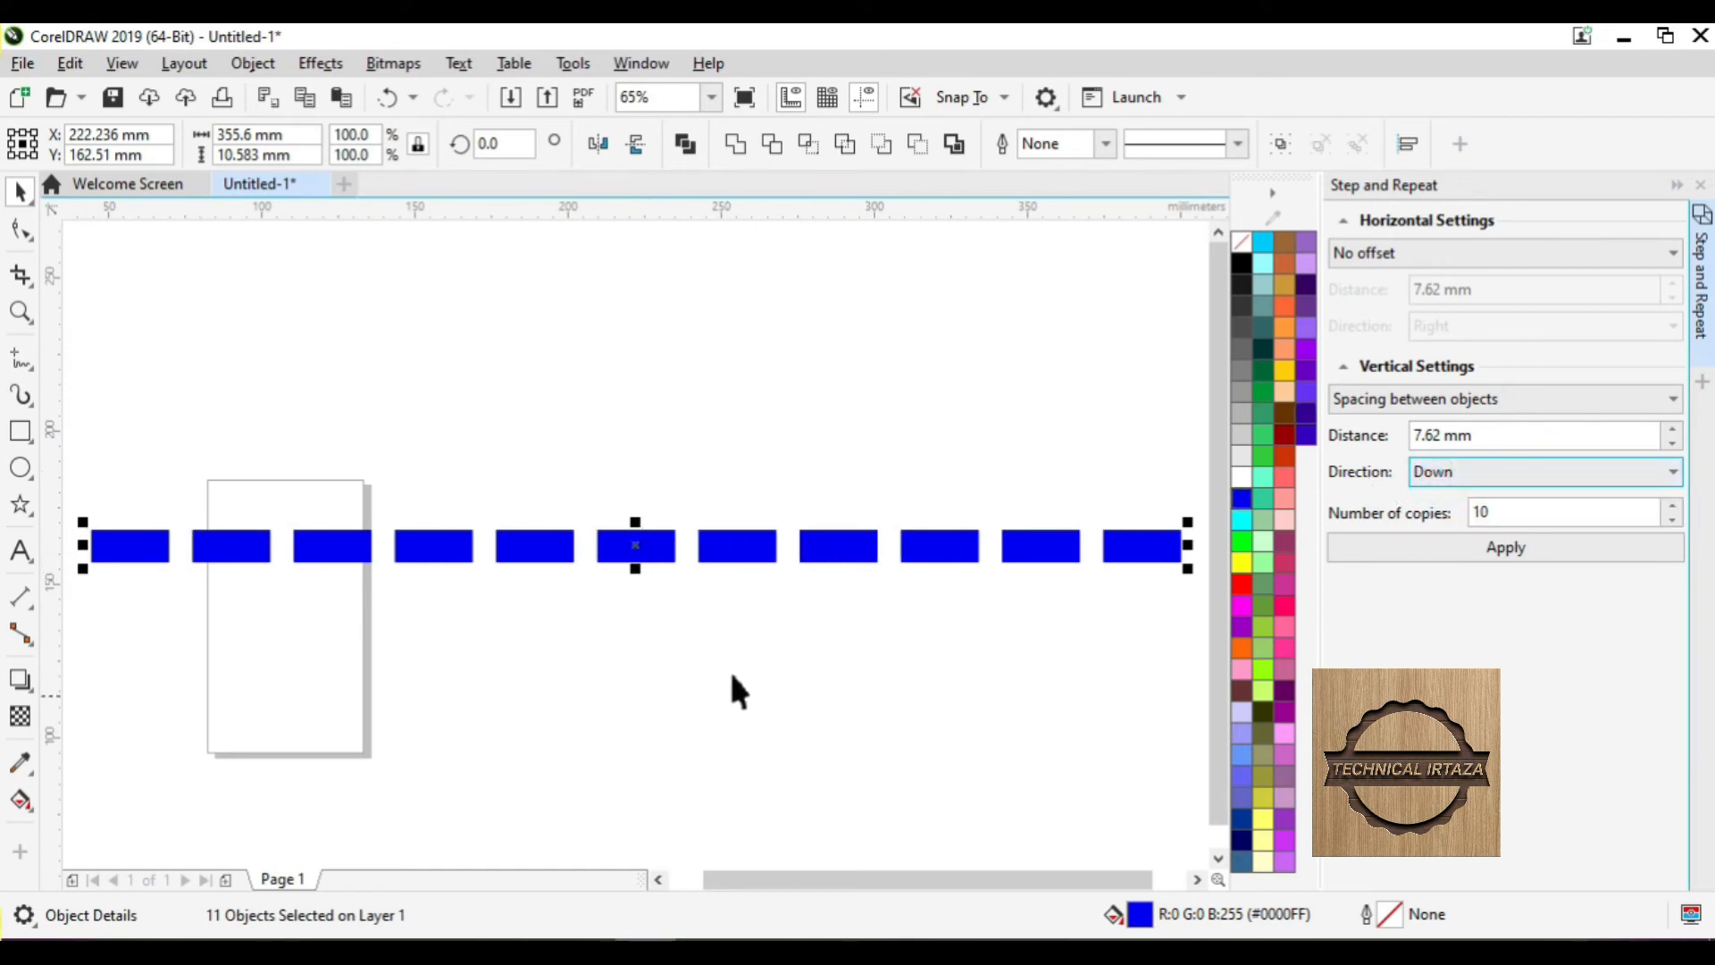
{"action": "left_click", "coordinate": [1503, 554]}
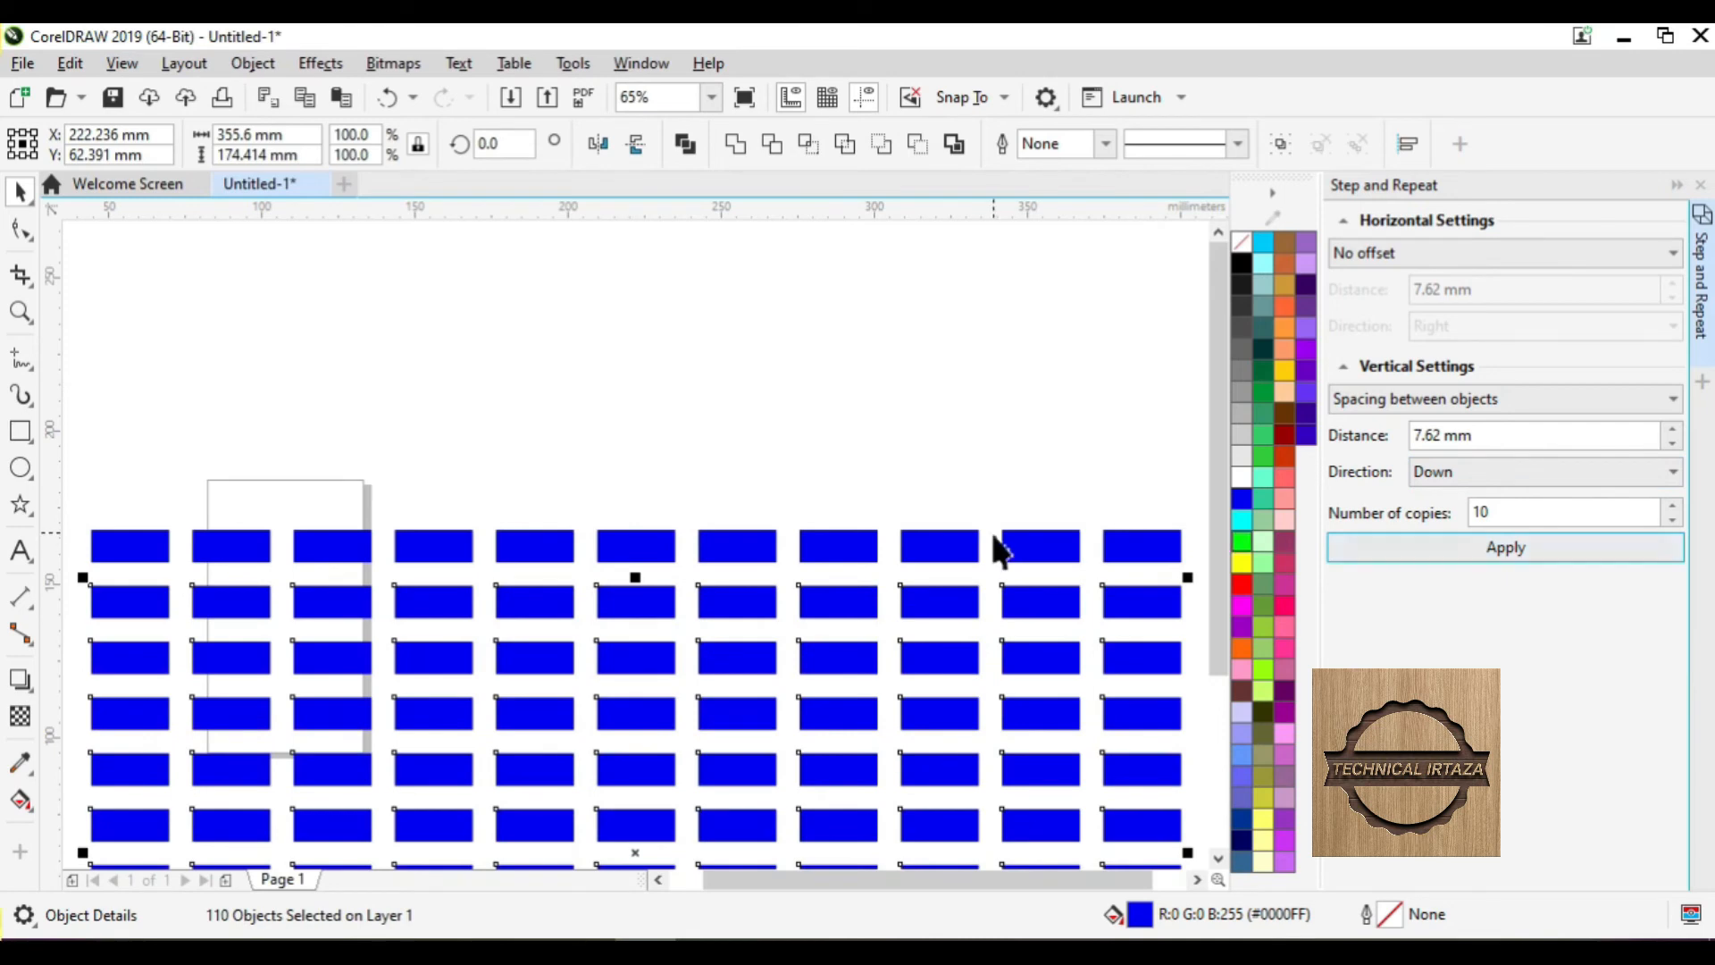
{"action": "scroll", "coordinate": [1001, 549], "scroll_direction": "down", "scroll_amount": 5}
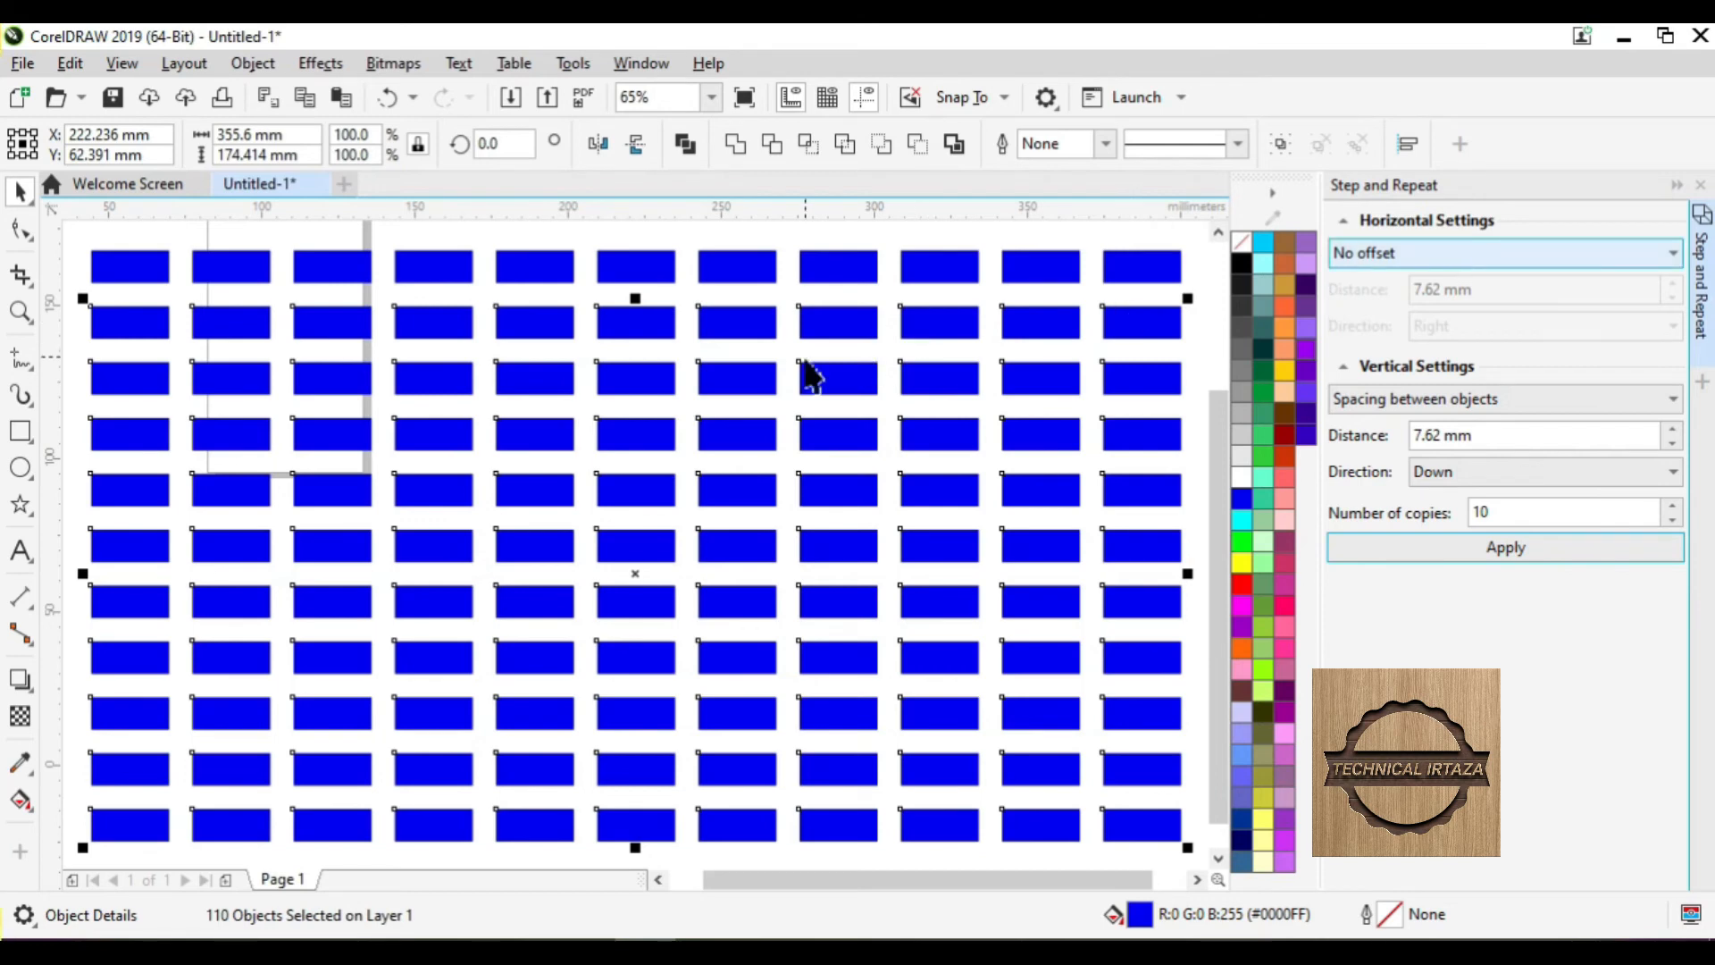
{"action": "left_click", "coordinate": [1201, 379]}
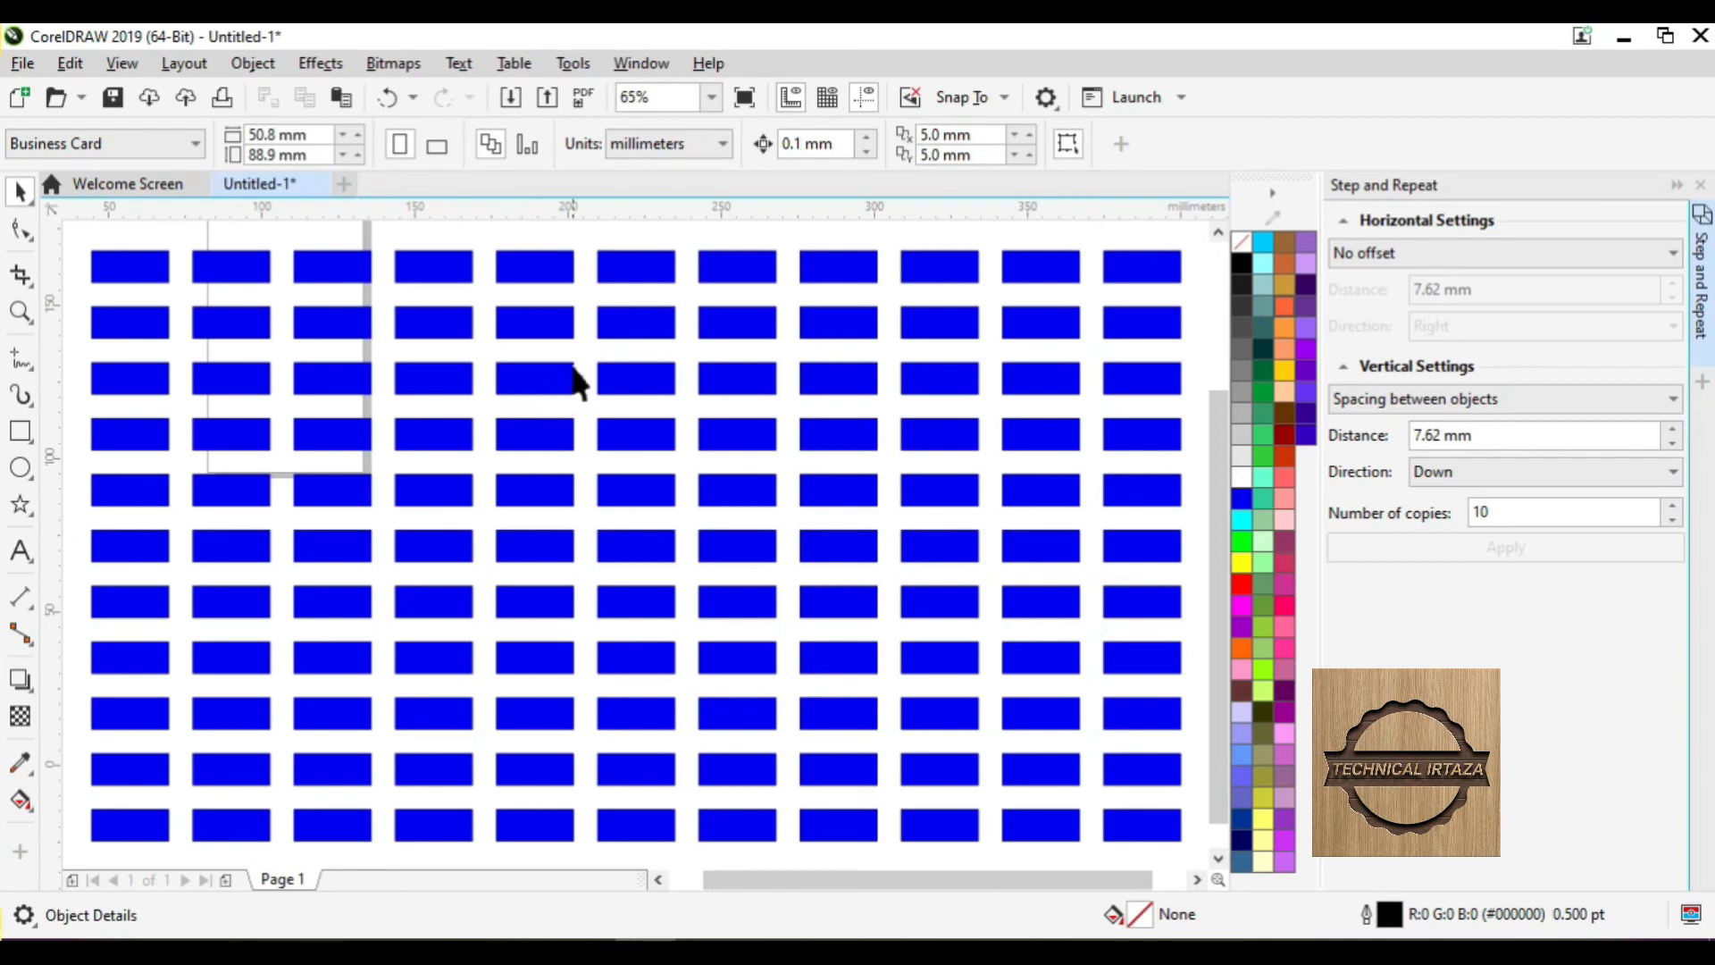
{"action": "left_click", "coordinate": [565, 366]}
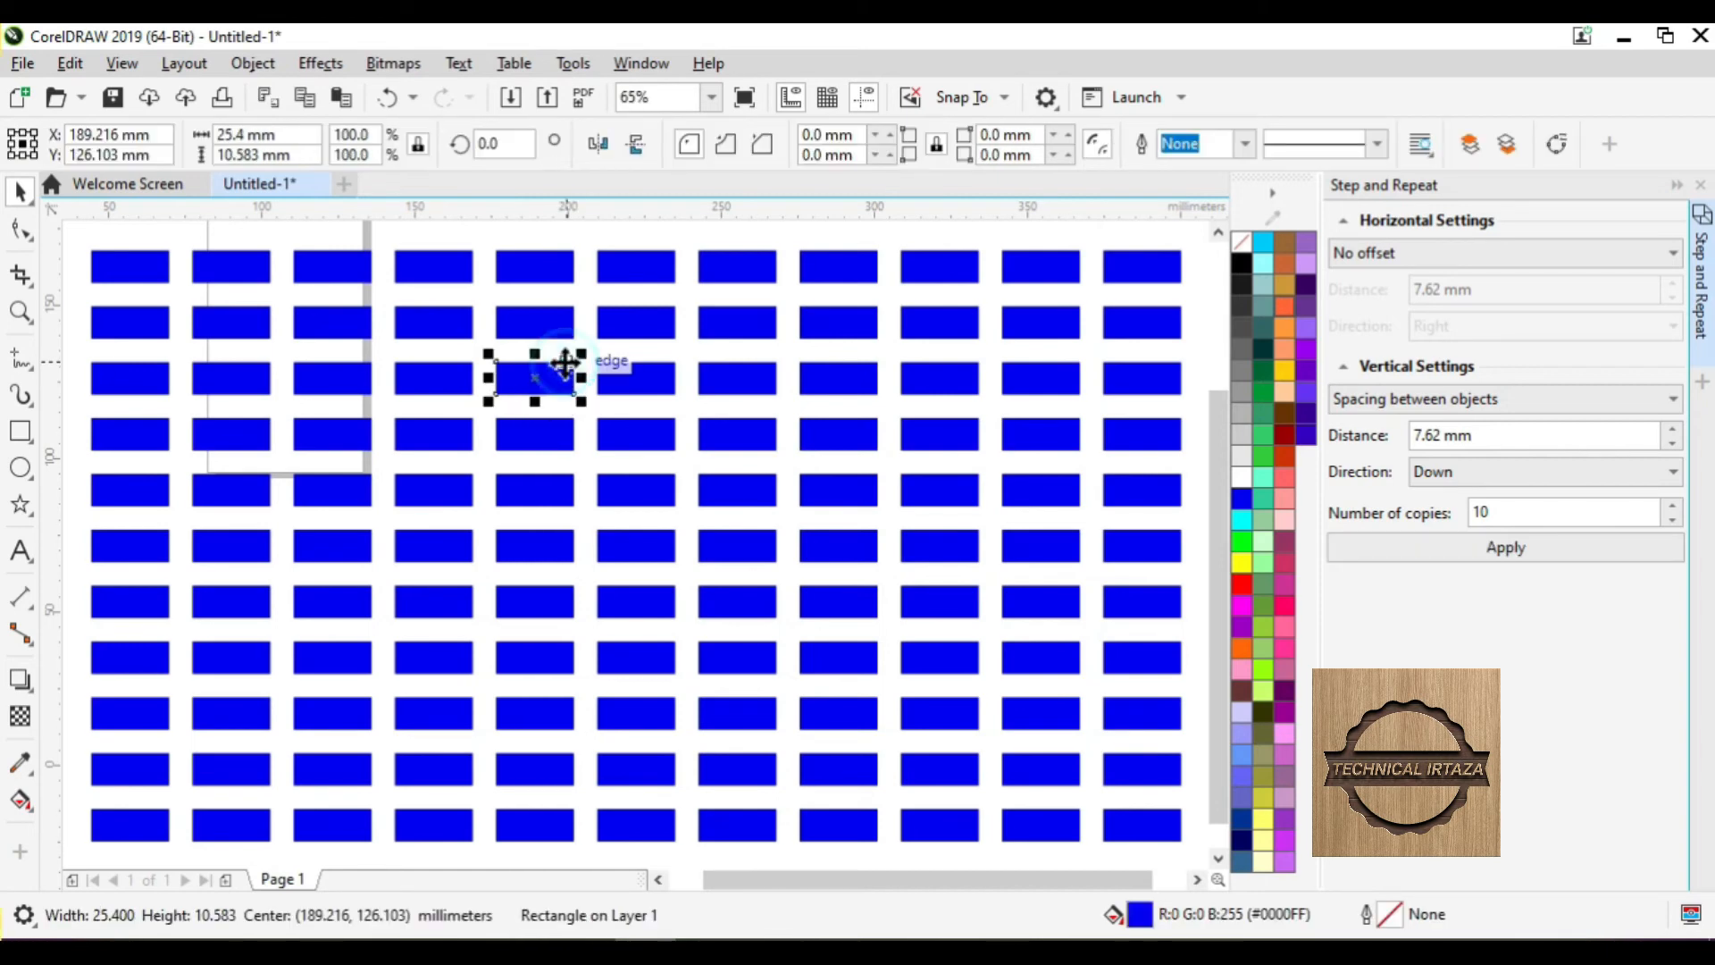
{"action": "left_click", "coordinate": [1192, 344]}
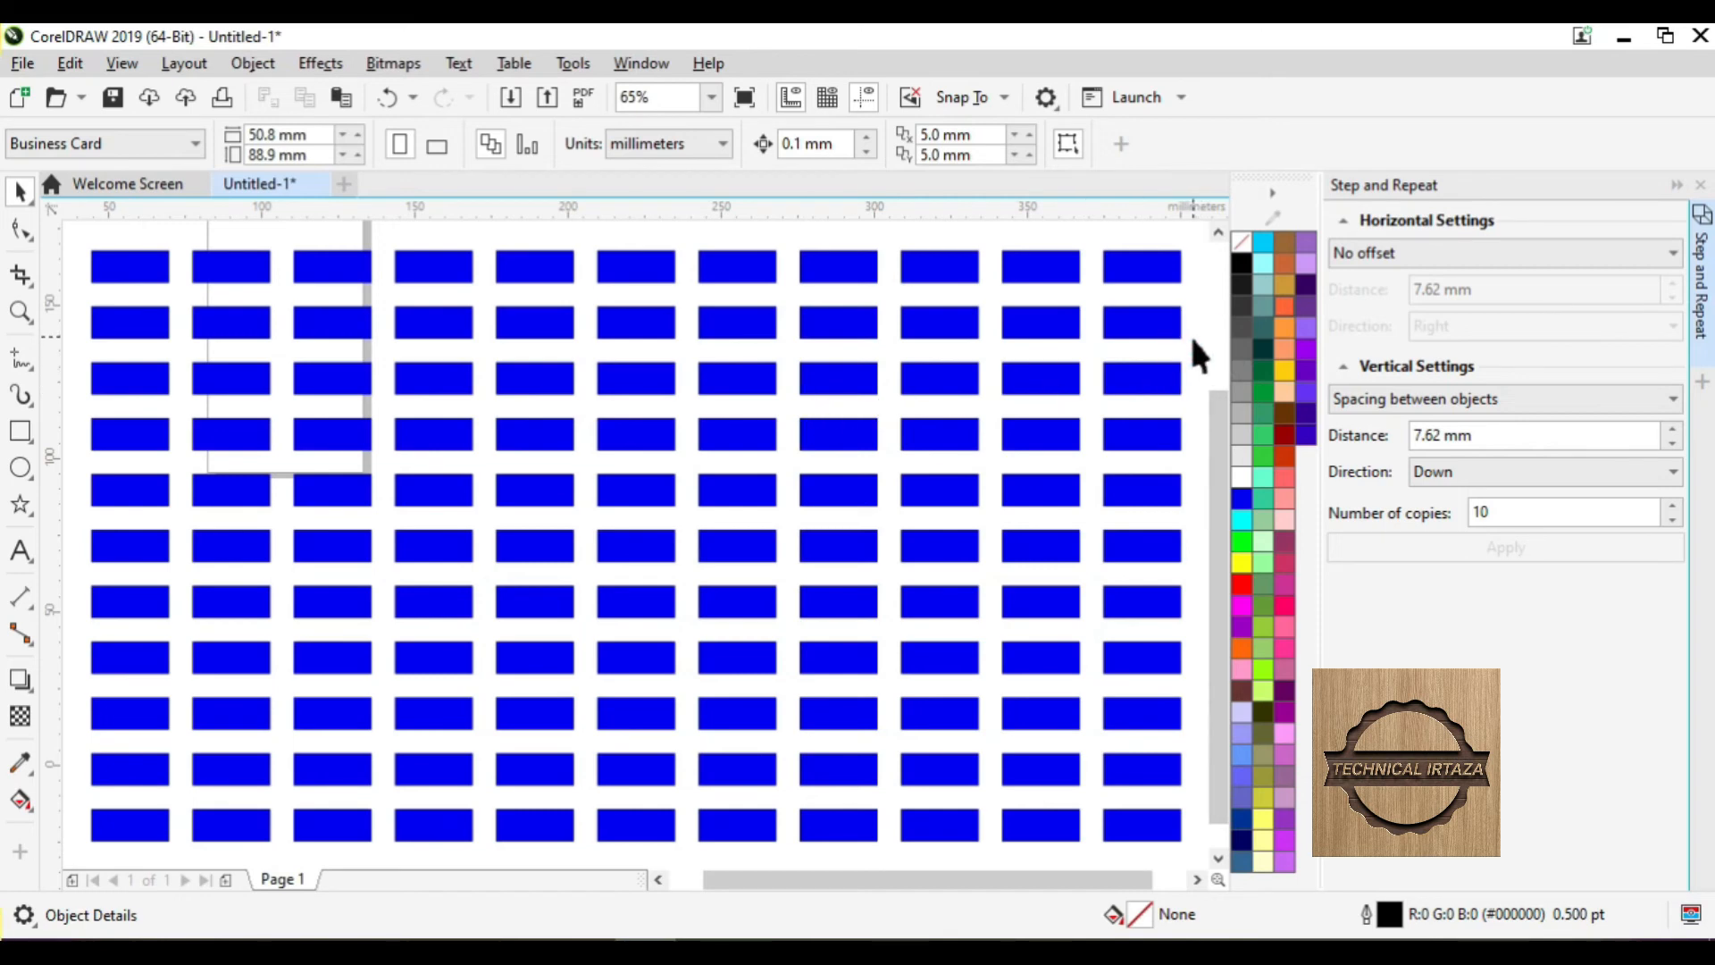
- Check the horizontal repeat options, then select all 121 rectangles and delete them
{"action": "left_click", "coordinate": [1397, 247]}
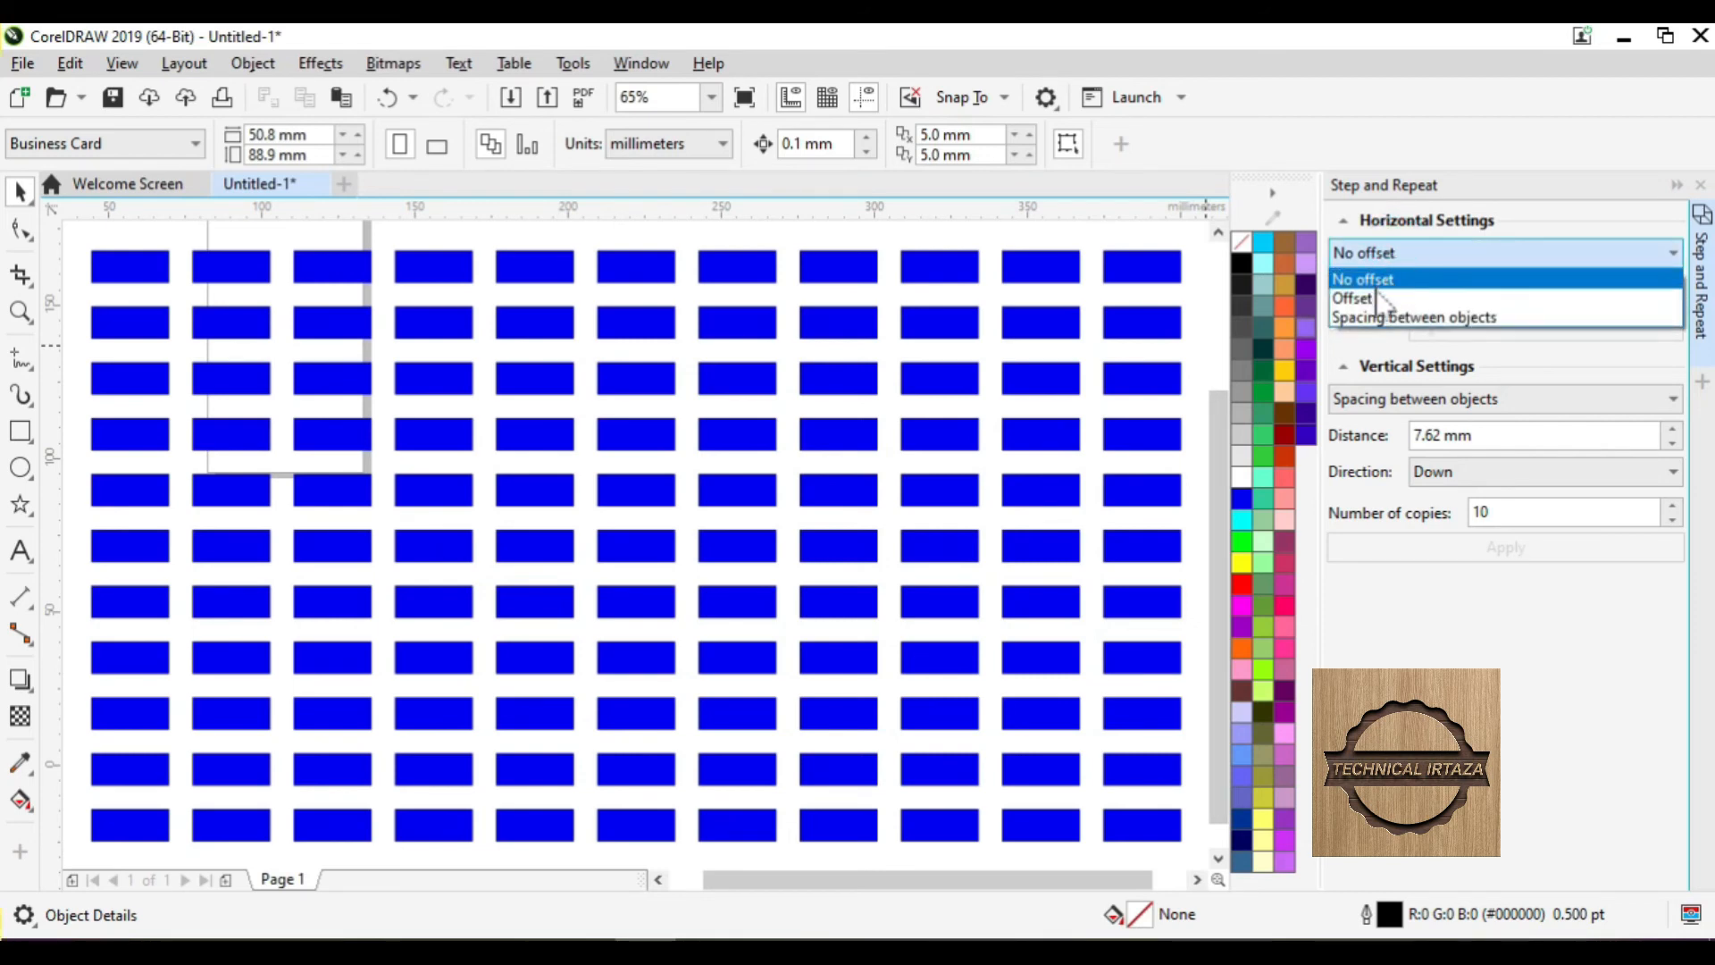
{"action": "left_click", "coordinate": [988, 343]}
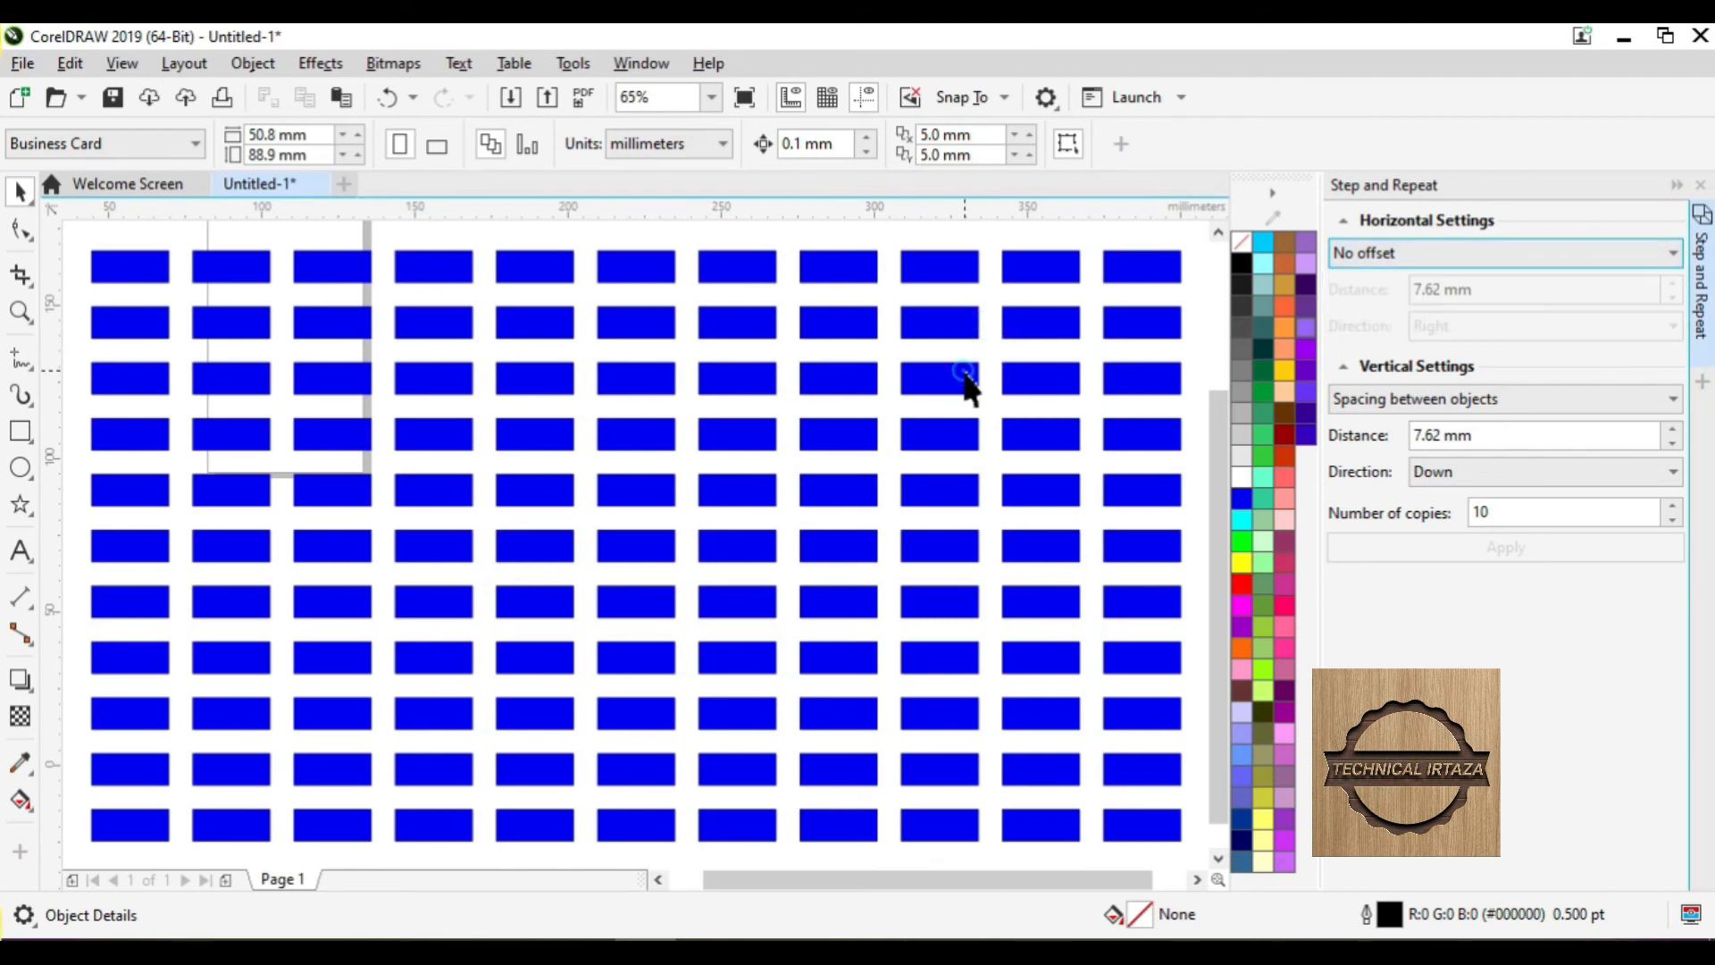
{"action": "left_click", "coordinate": [989, 368]}
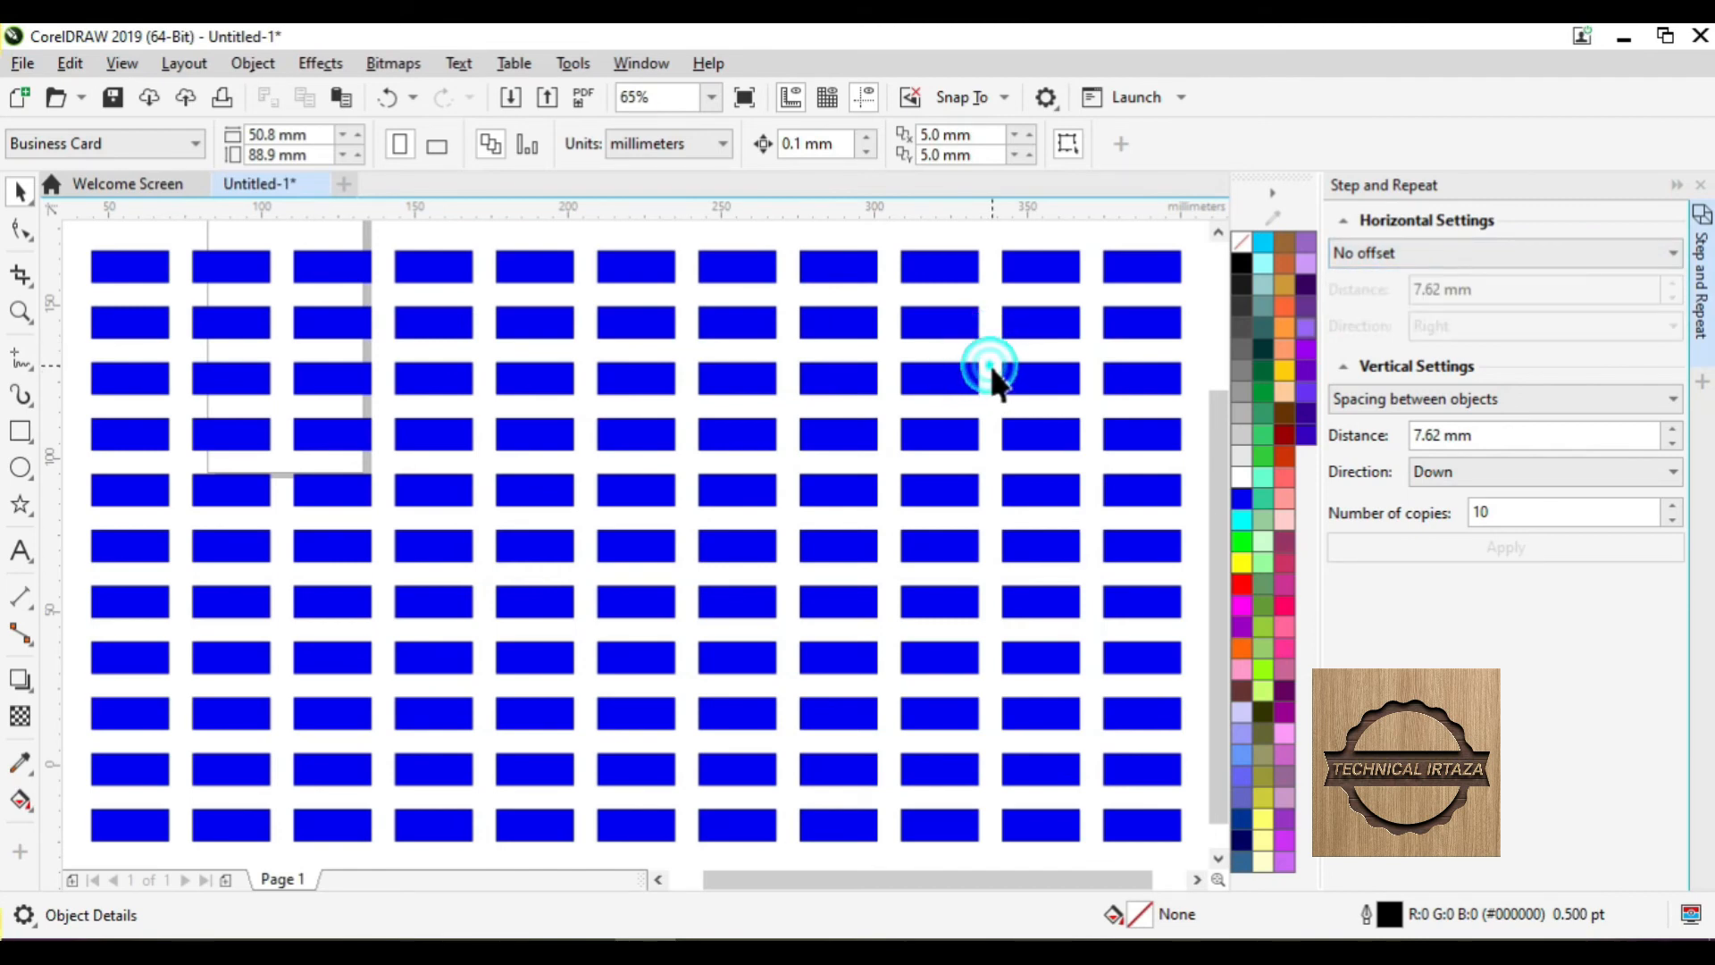
{"action": "key", "text": "ctrl+a"}
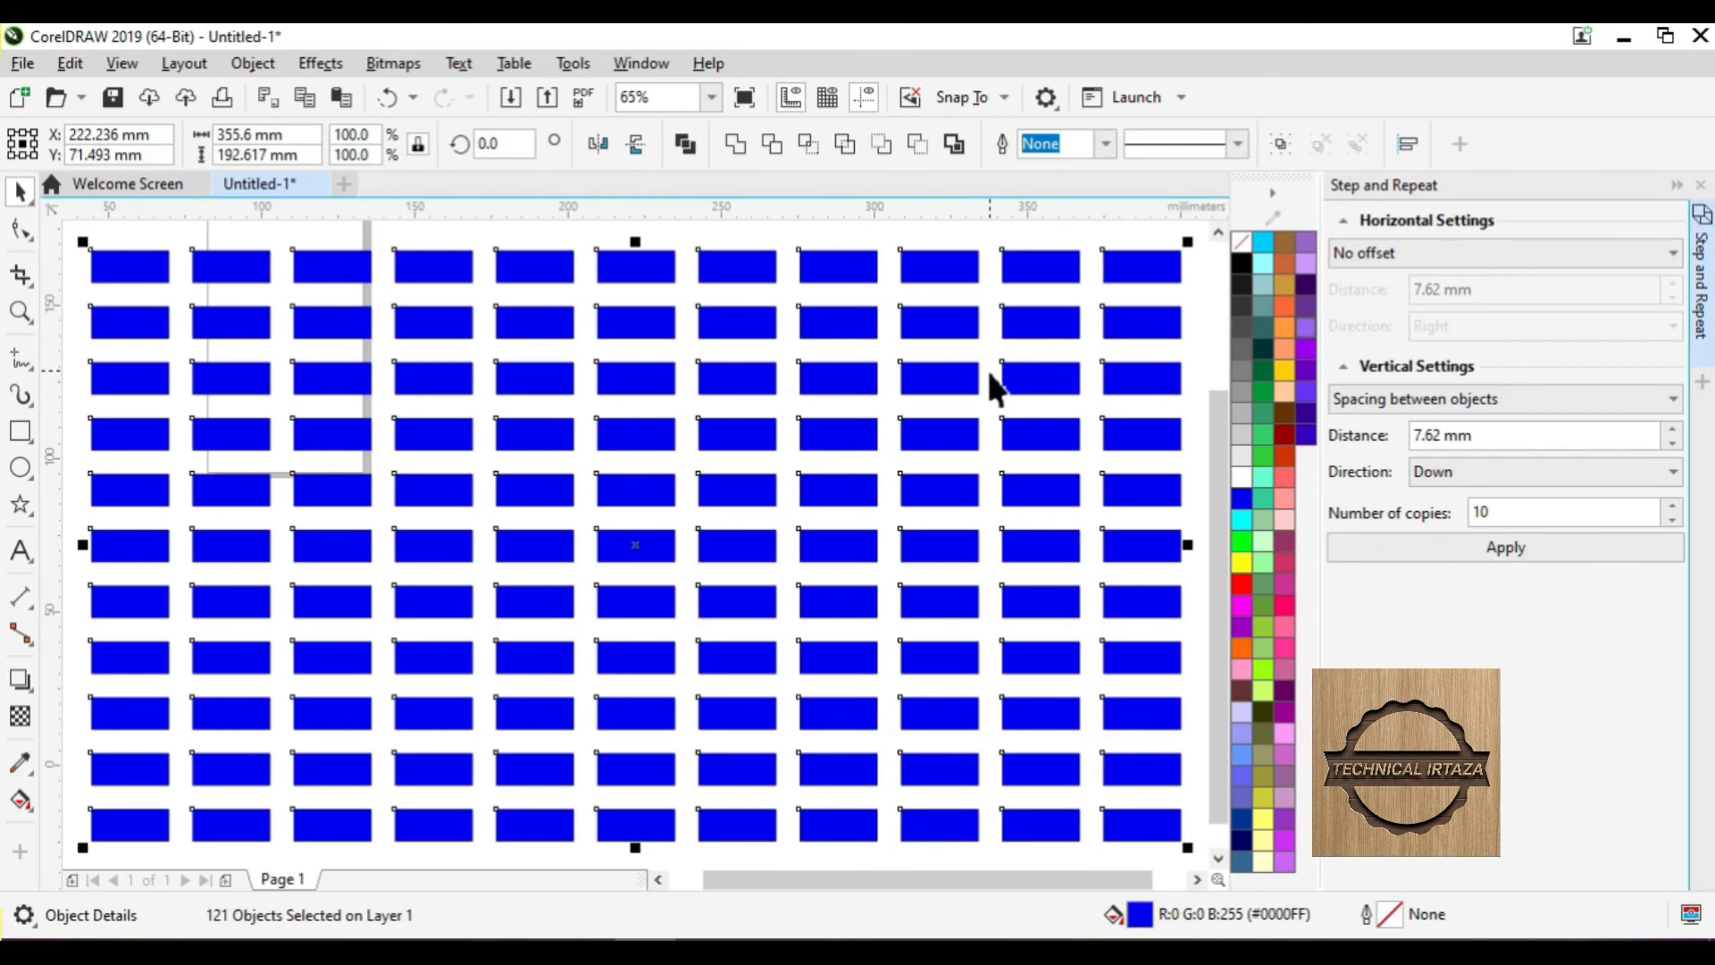
{"action": "key", "text": "Delete"}
- Set the horizontal repeat to Spacing between objects and zoom to the page
{"action": "left_click", "coordinate": [1416, 253]}
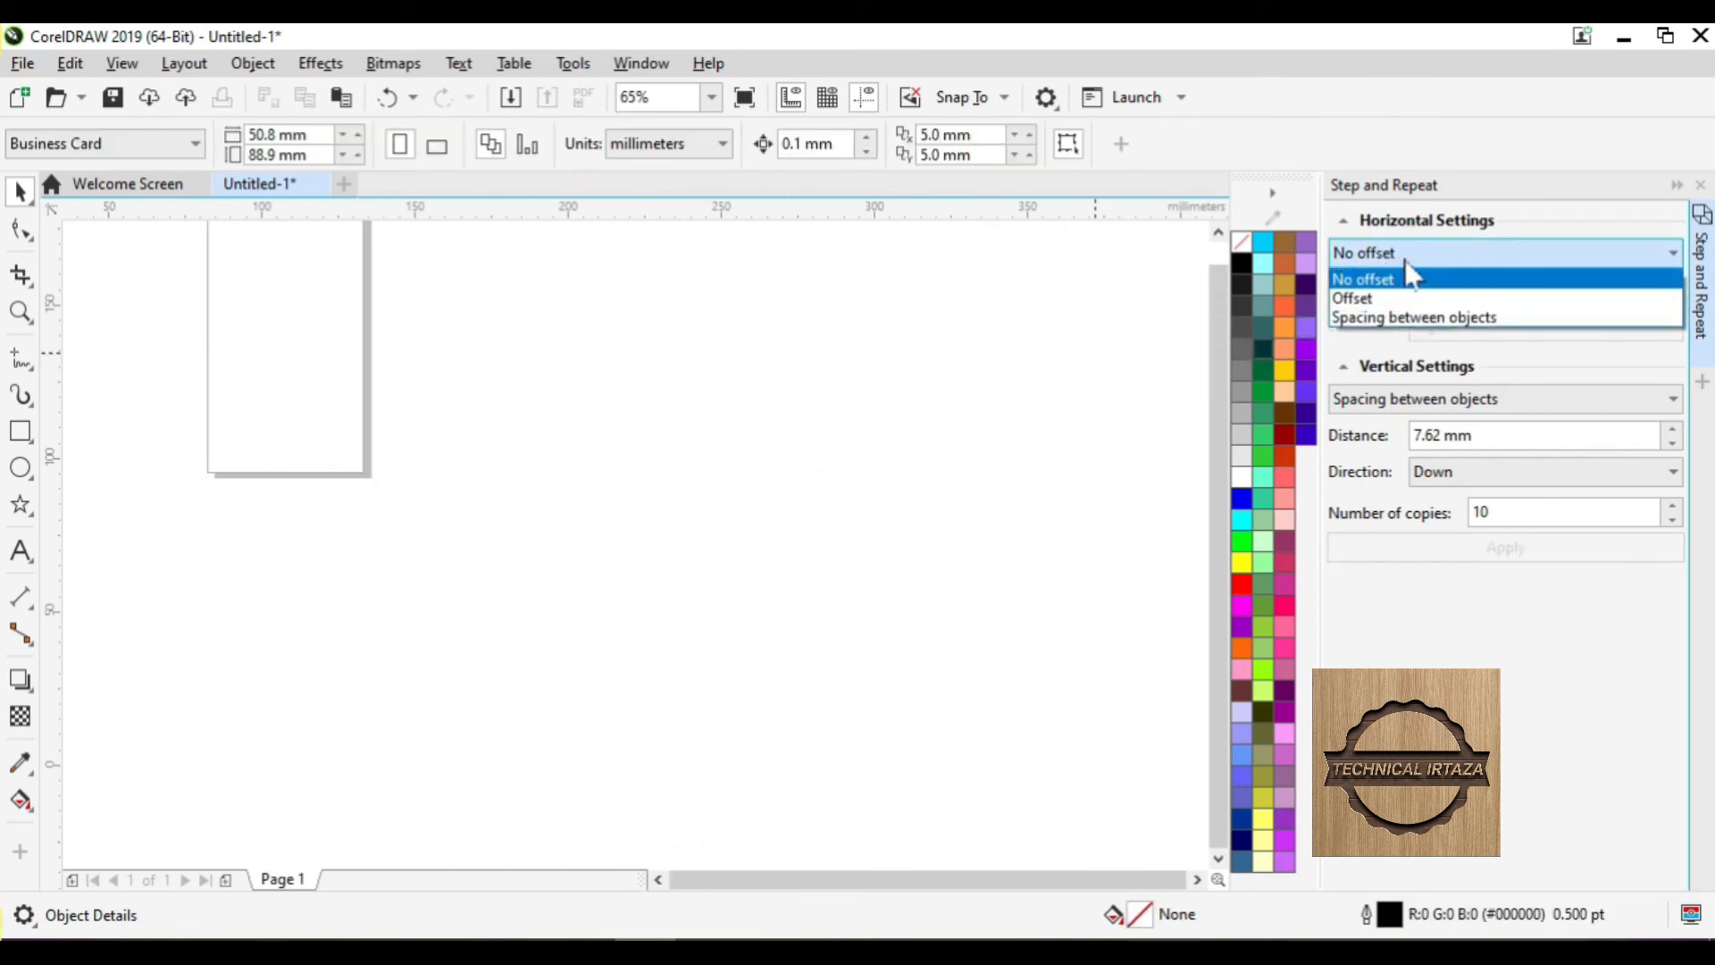
{"action": "left_click", "coordinate": [1375, 318]}
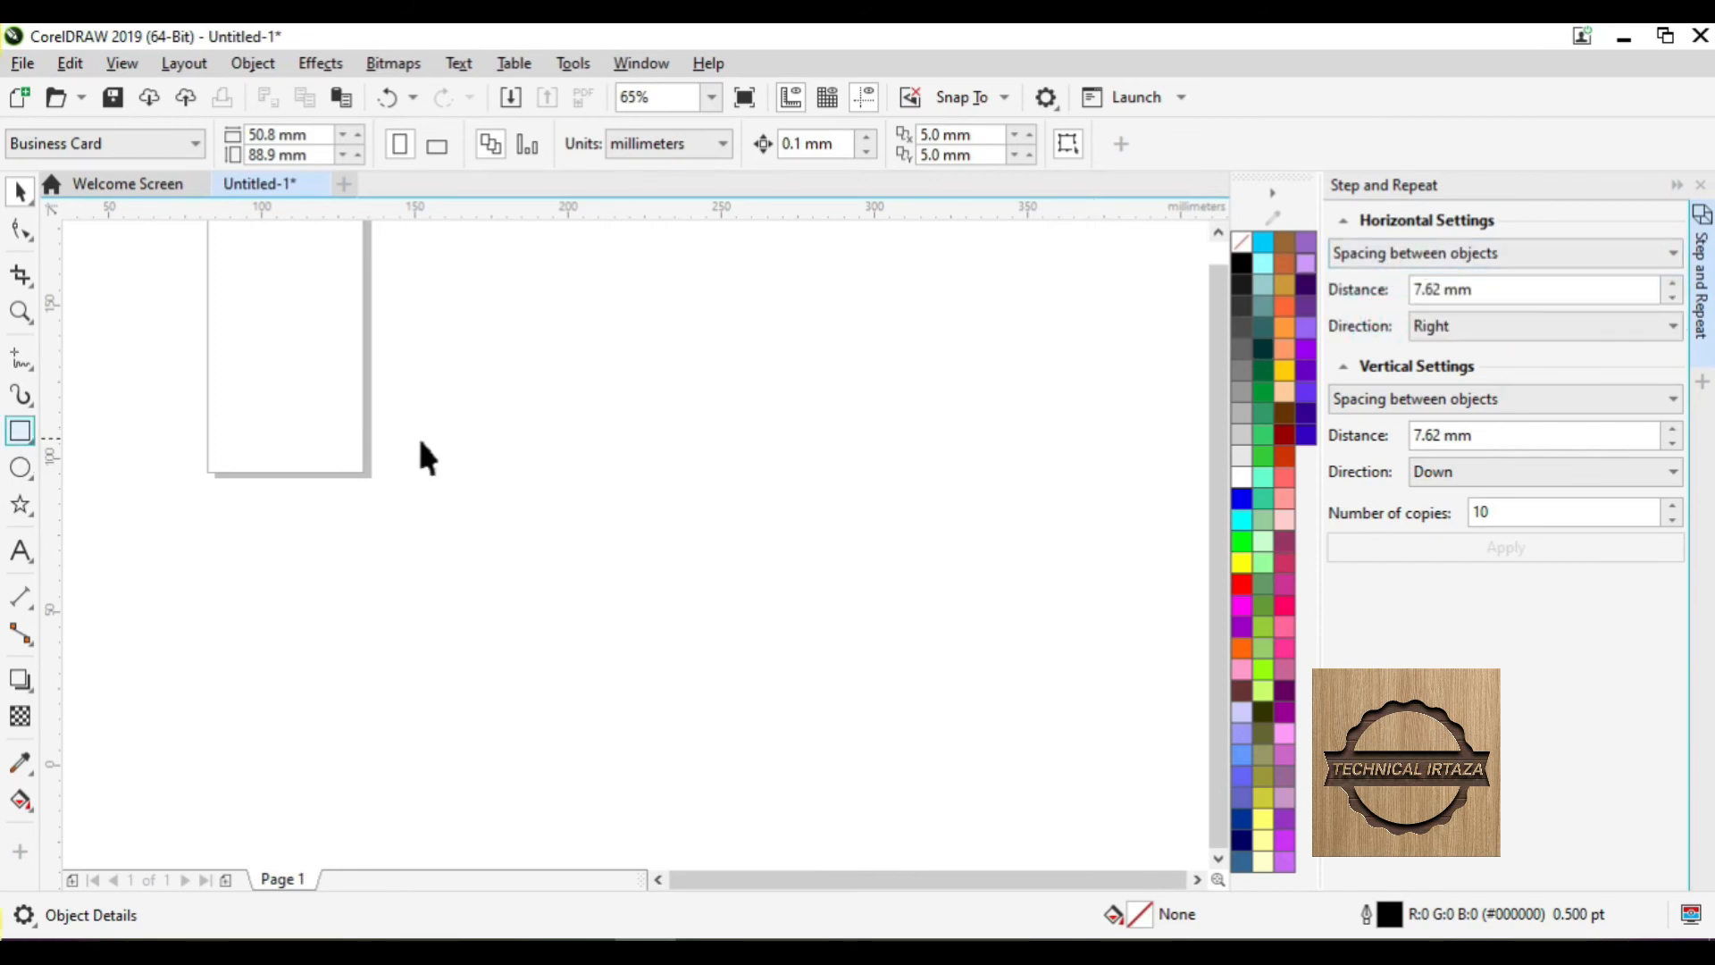
{"action": "key", "text": "shift+F4"}
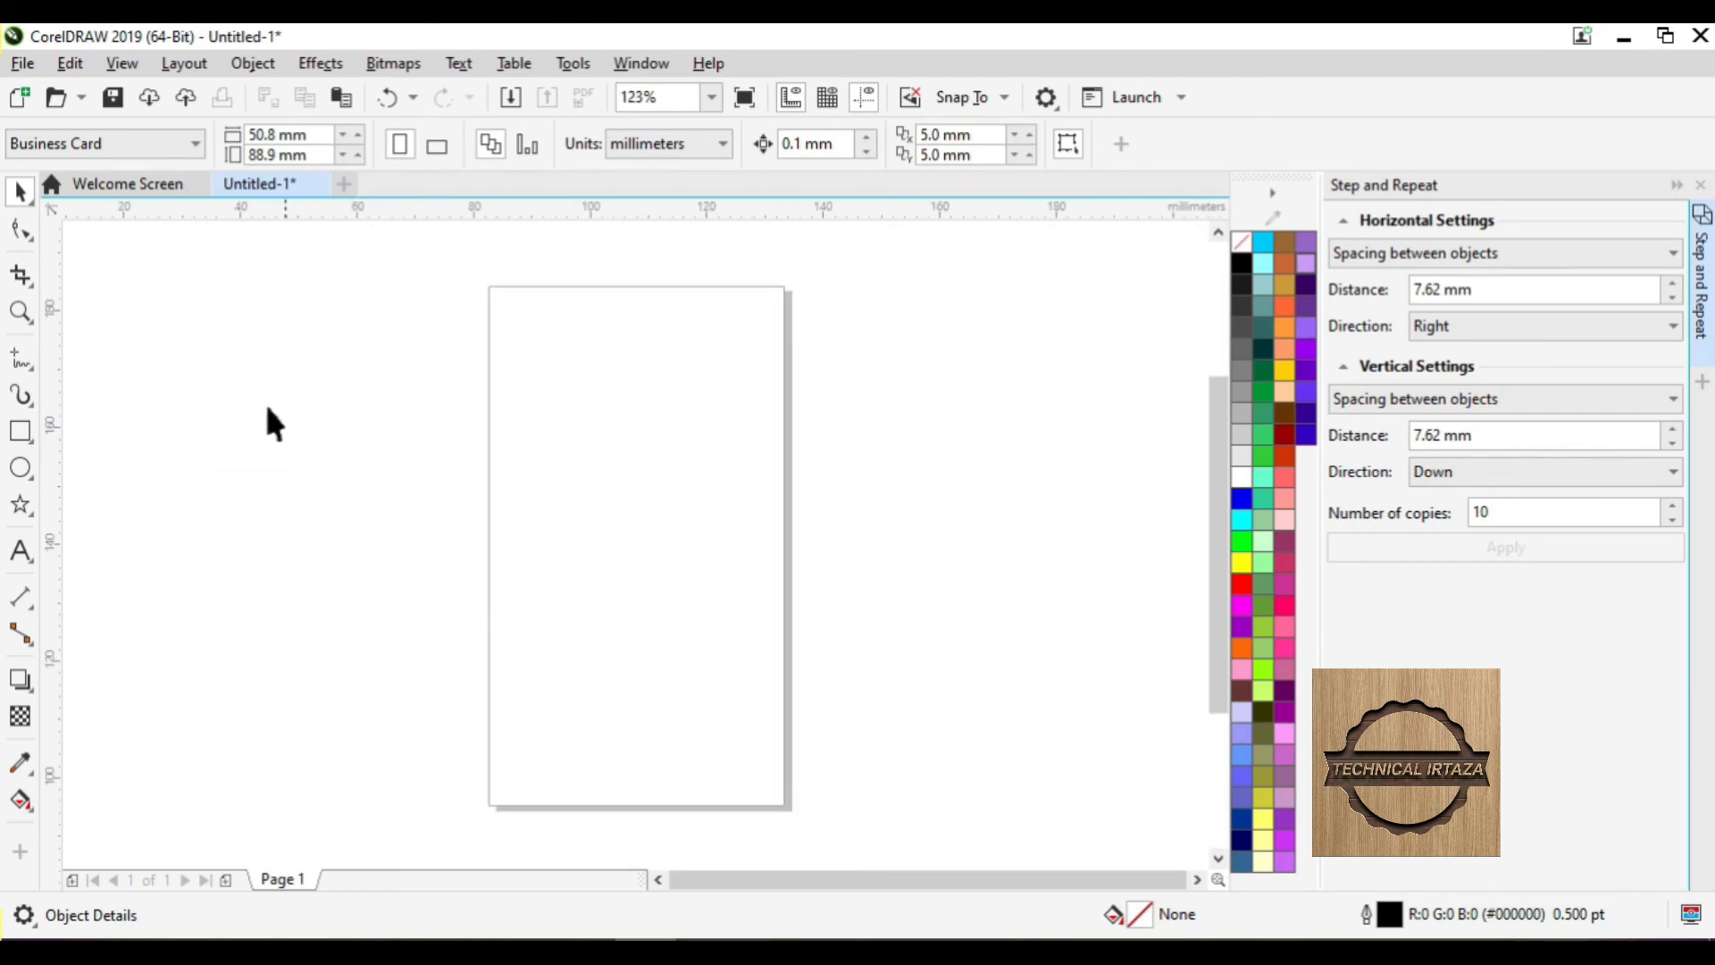
- Draw a new 34.027 × 14.214 mm rectangle left of the page
{"action": "left_click", "coordinate": [21, 431]}
{"action": "left_click_drag", "start_coordinate": [225, 389], "coordinate": [423, 472]}
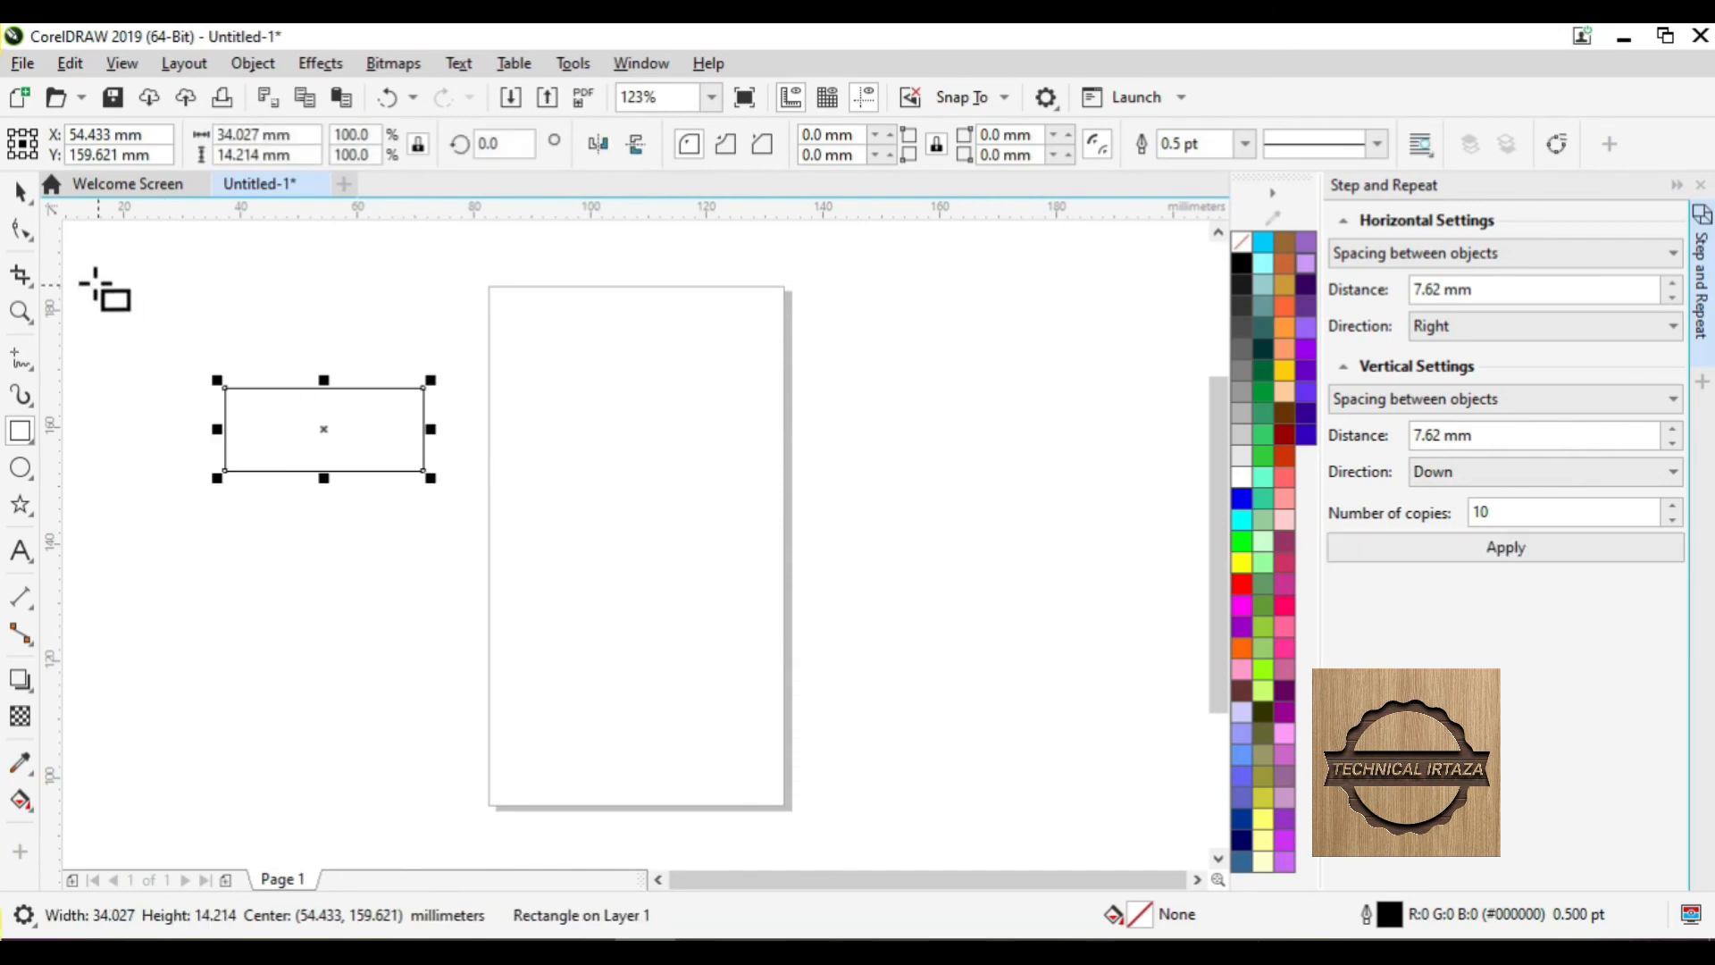
{"action": "left_click", "coordinate": [21, 188]}
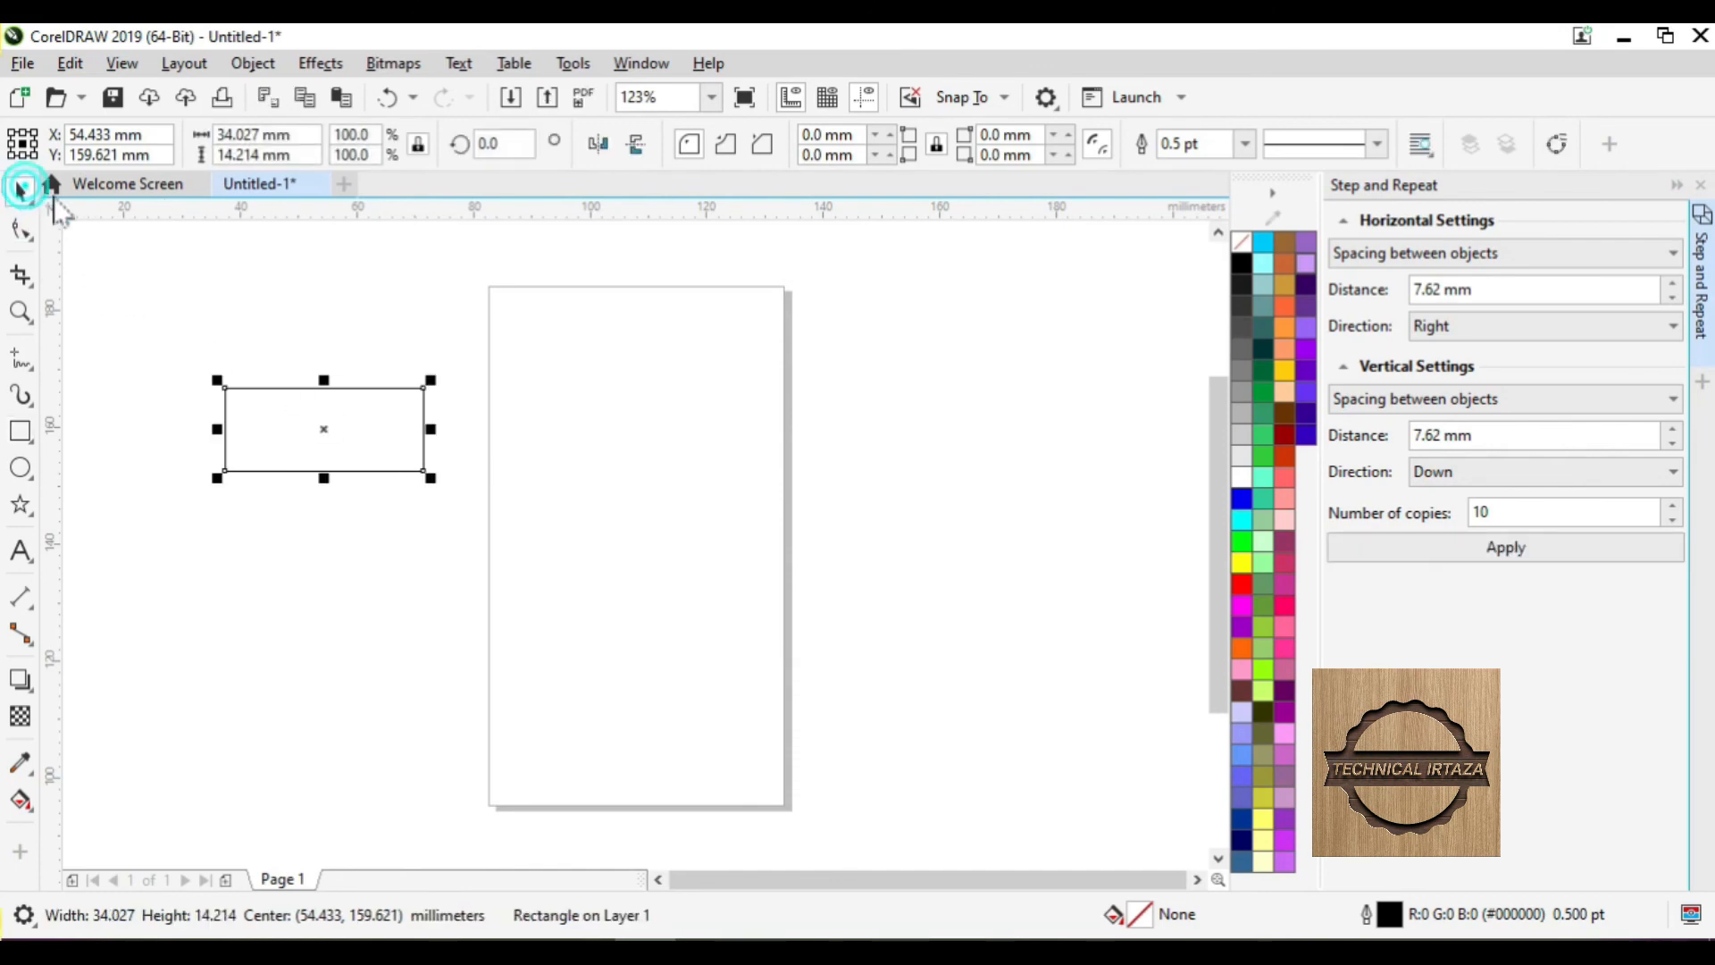
- Adjust the new rectangle's fill and outline from the colour palette
{"action": "left_click", "coordinate": [1239, 500]}
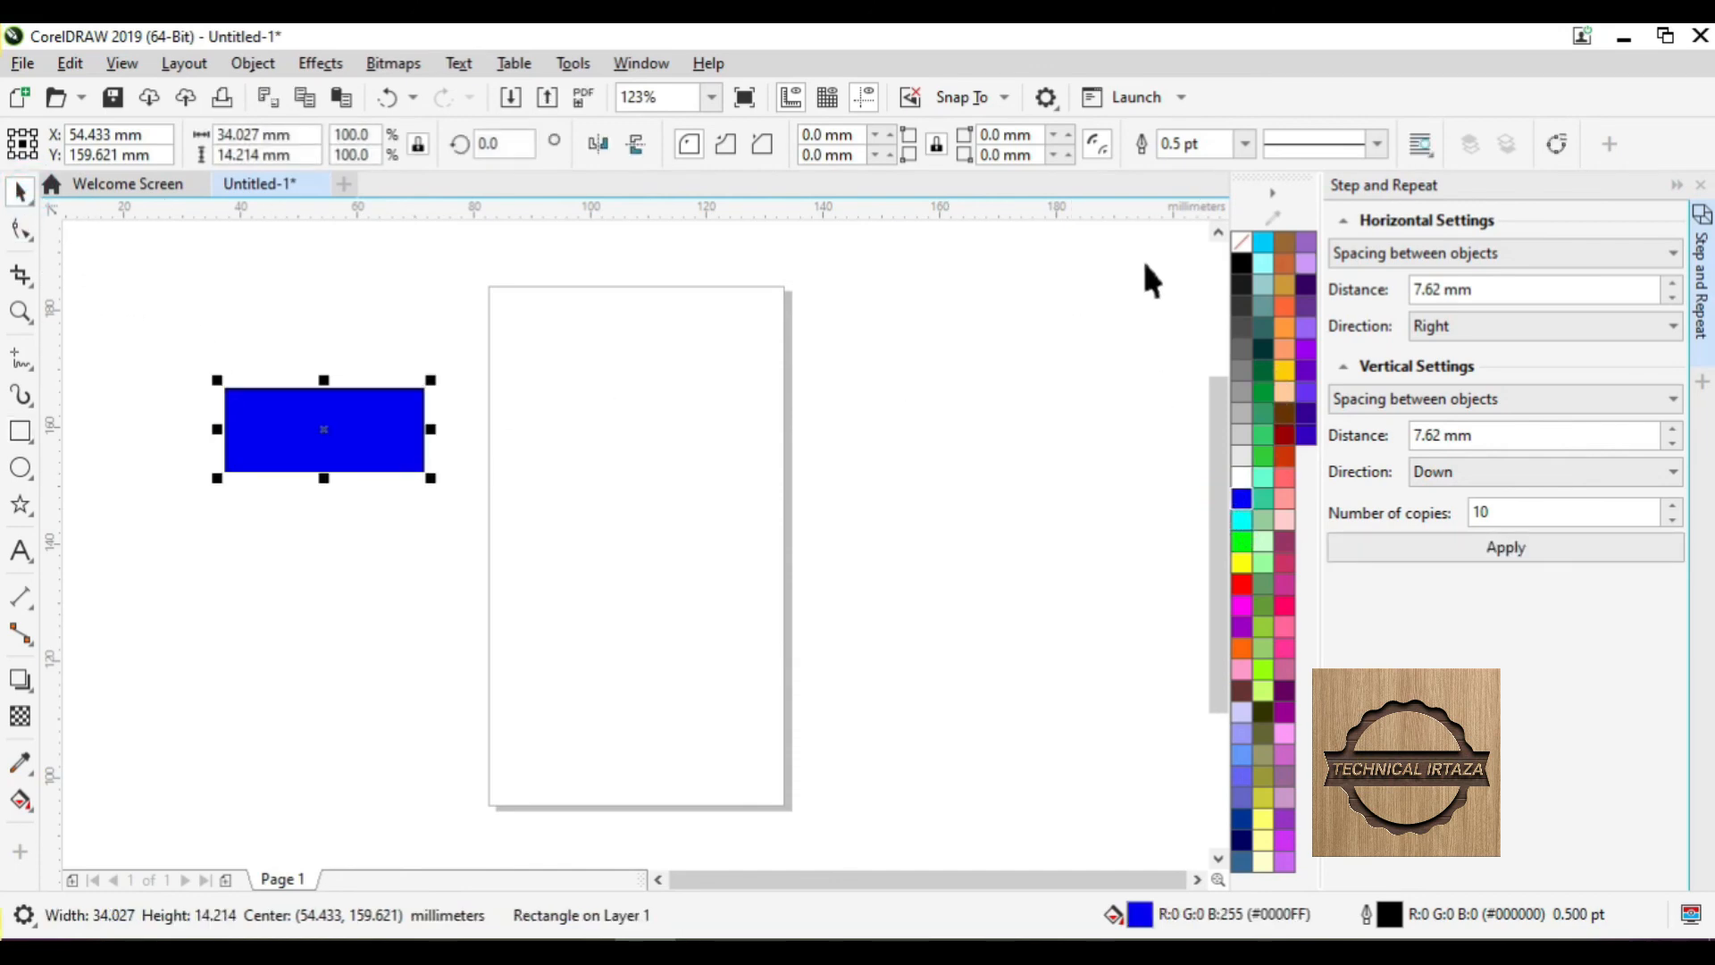
{"action": "right_click", "coordinate": [1233, 241]}
{"action": "key", "text": "Escape"}
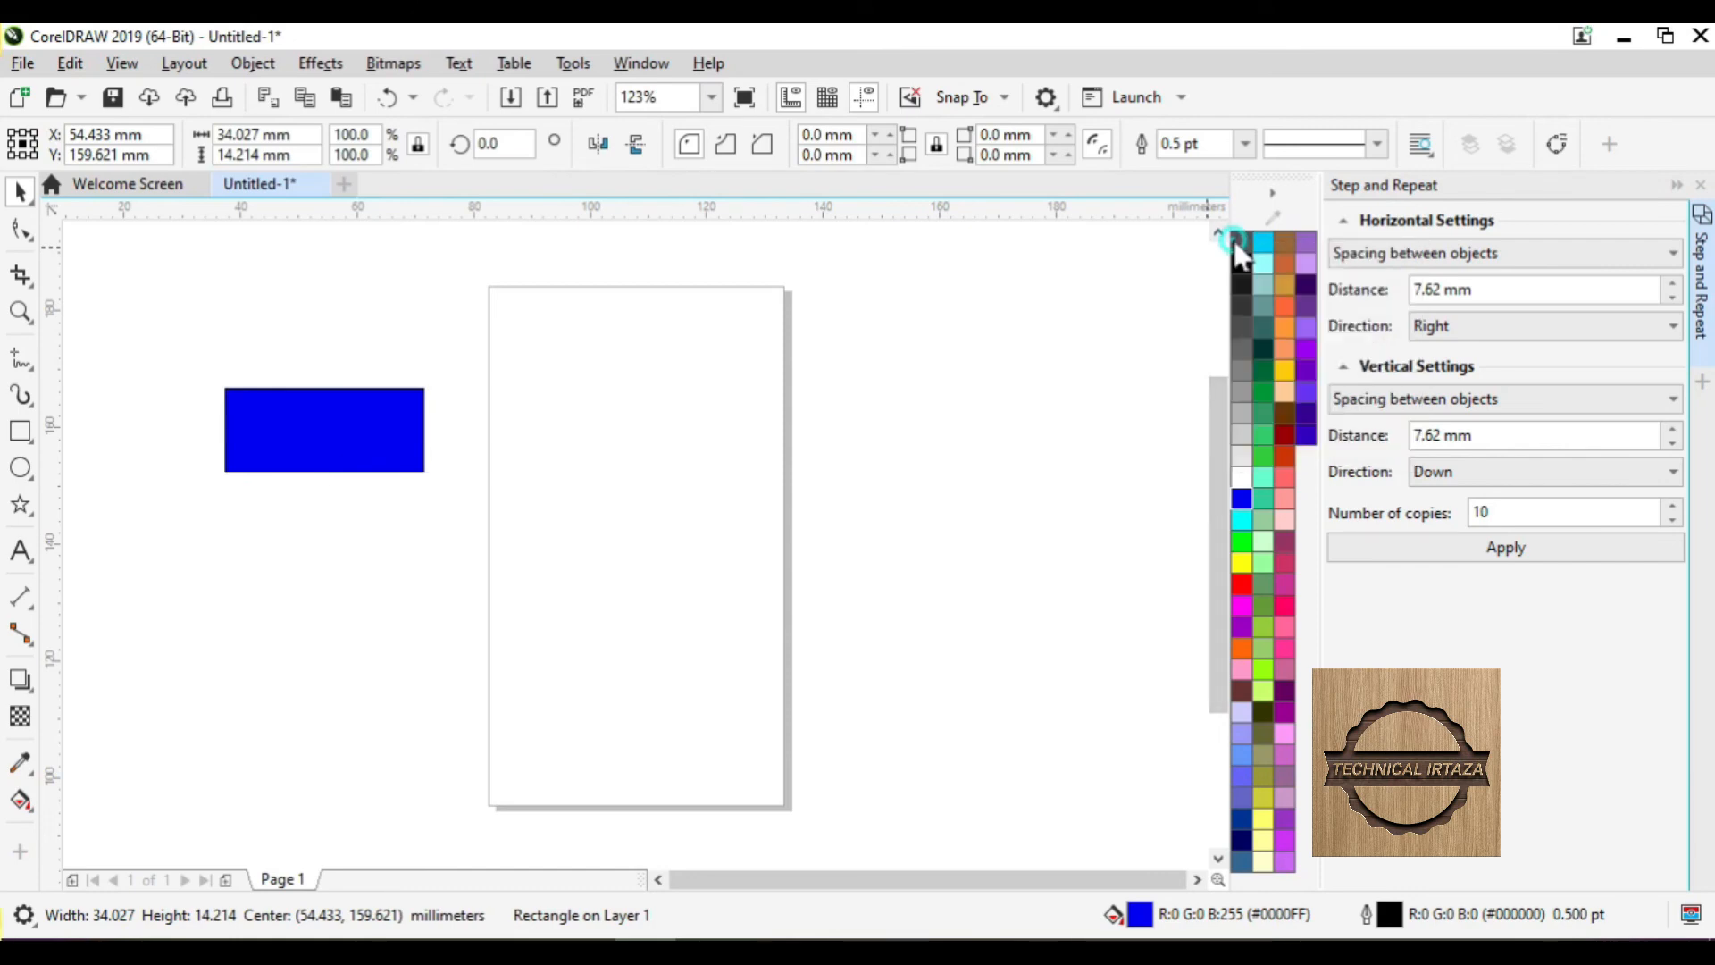
{"action": "left_click", "coordinate": [1241, 241]}
{"action": "right_click", "coordinate": [1241, 241]}
{"action": "key", "text": "ctrl+z"}
{"action": "key", "text": "ctrl+z"}
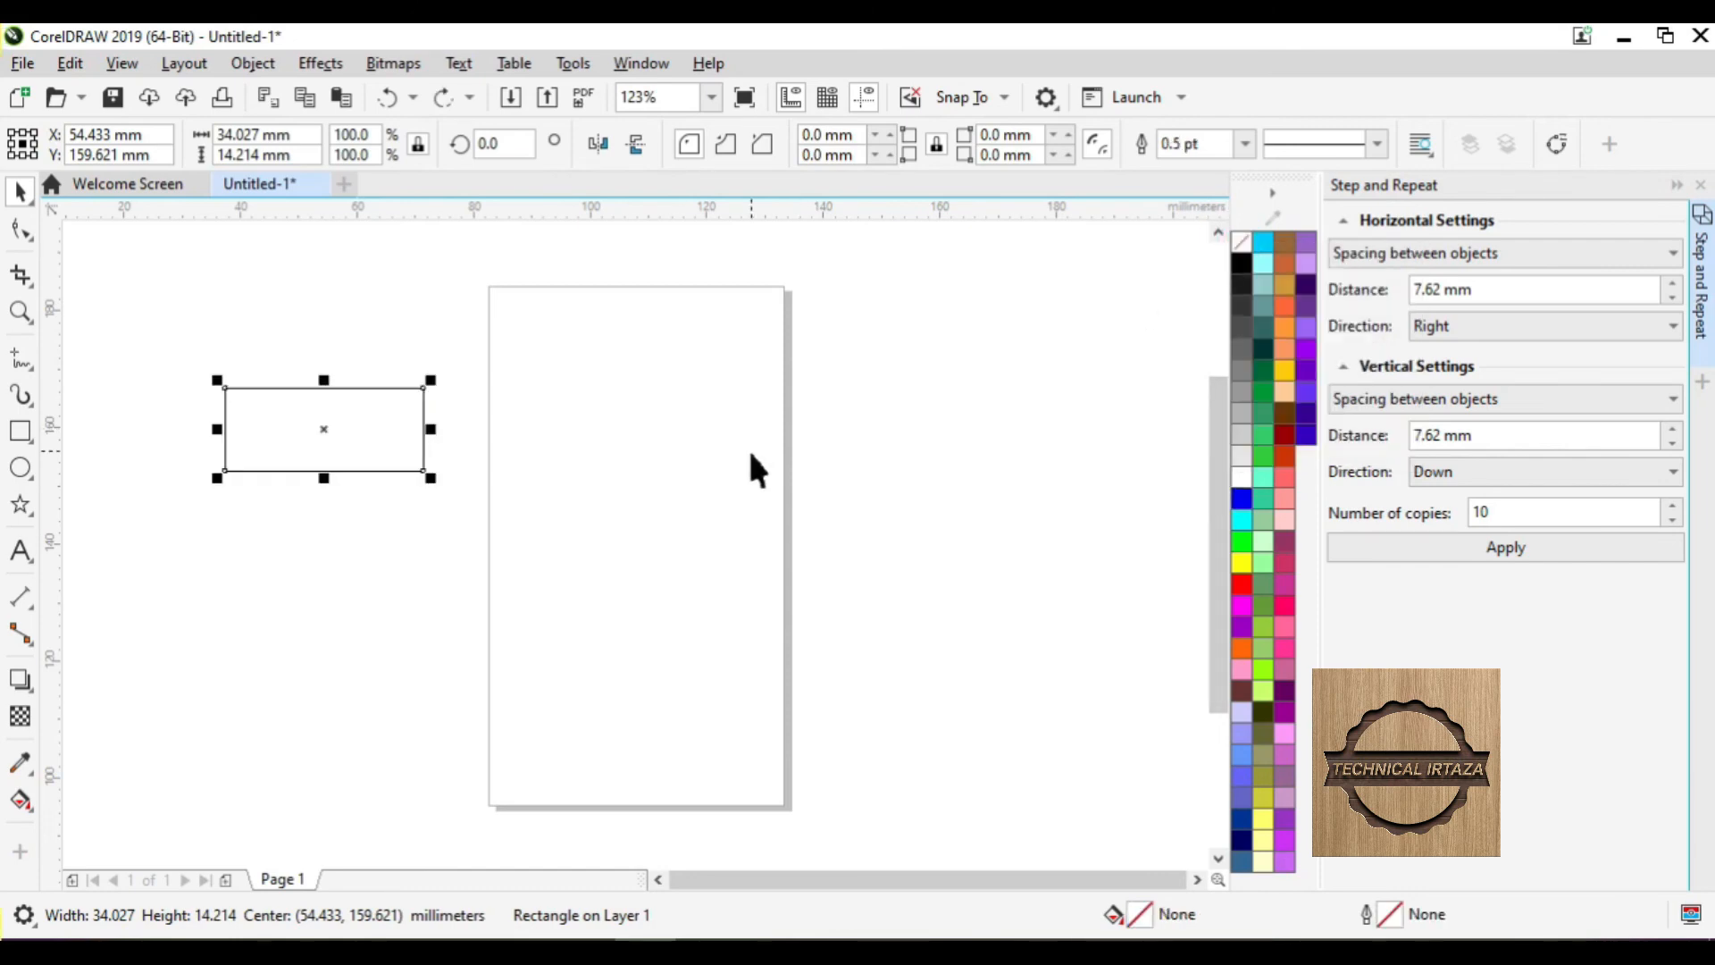
- Remove the blue rectangle's outline, then undo a diagonal run of Step and Repeat copies
{"action": "right_click", "coordinate": [1241, 241]}
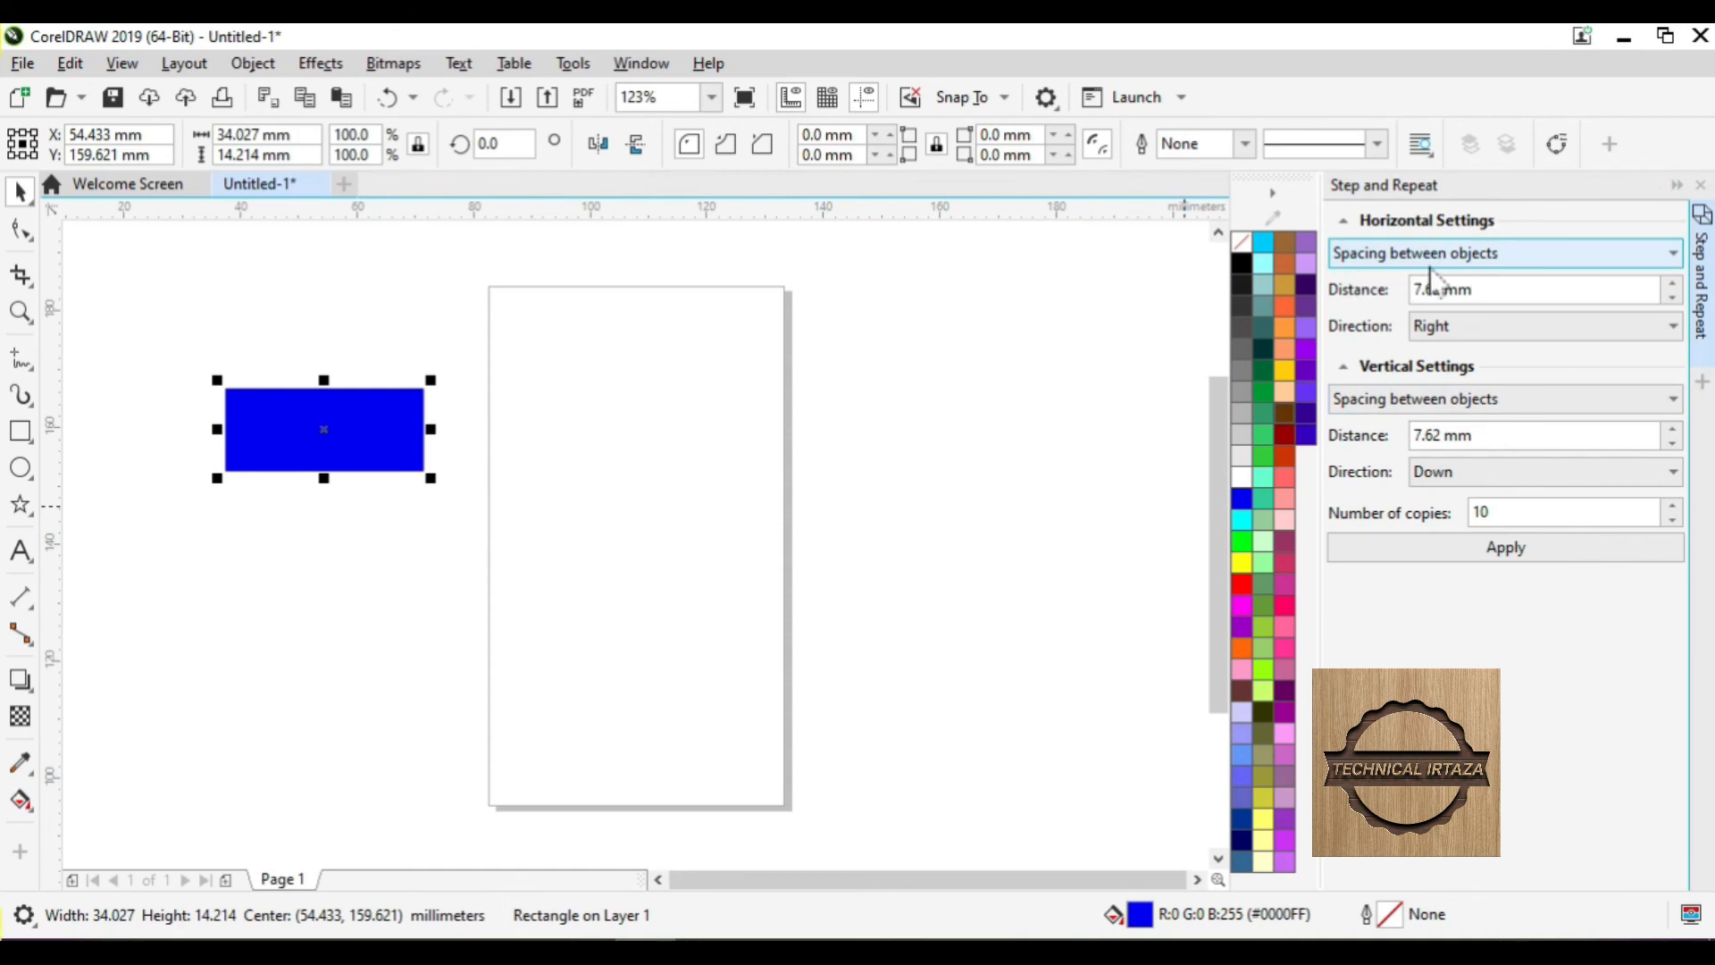
{"action": "left_click", "coordinate": [1522, 549]}
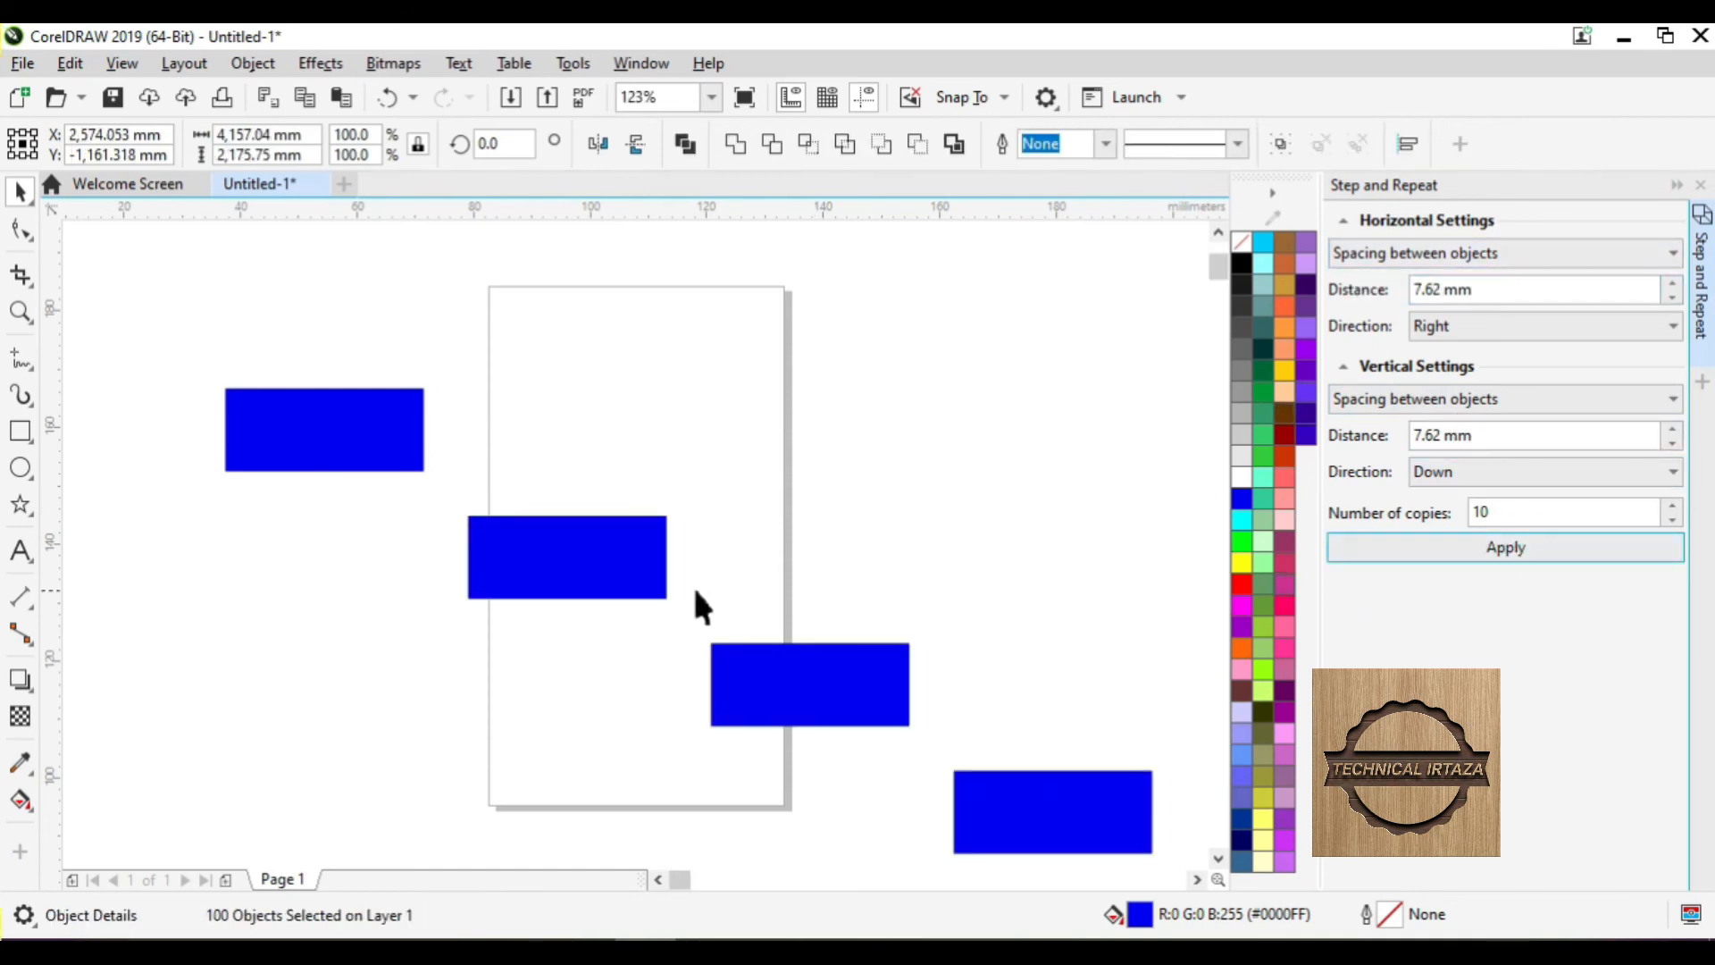
{"action": "key", "text": "shift+F2"}
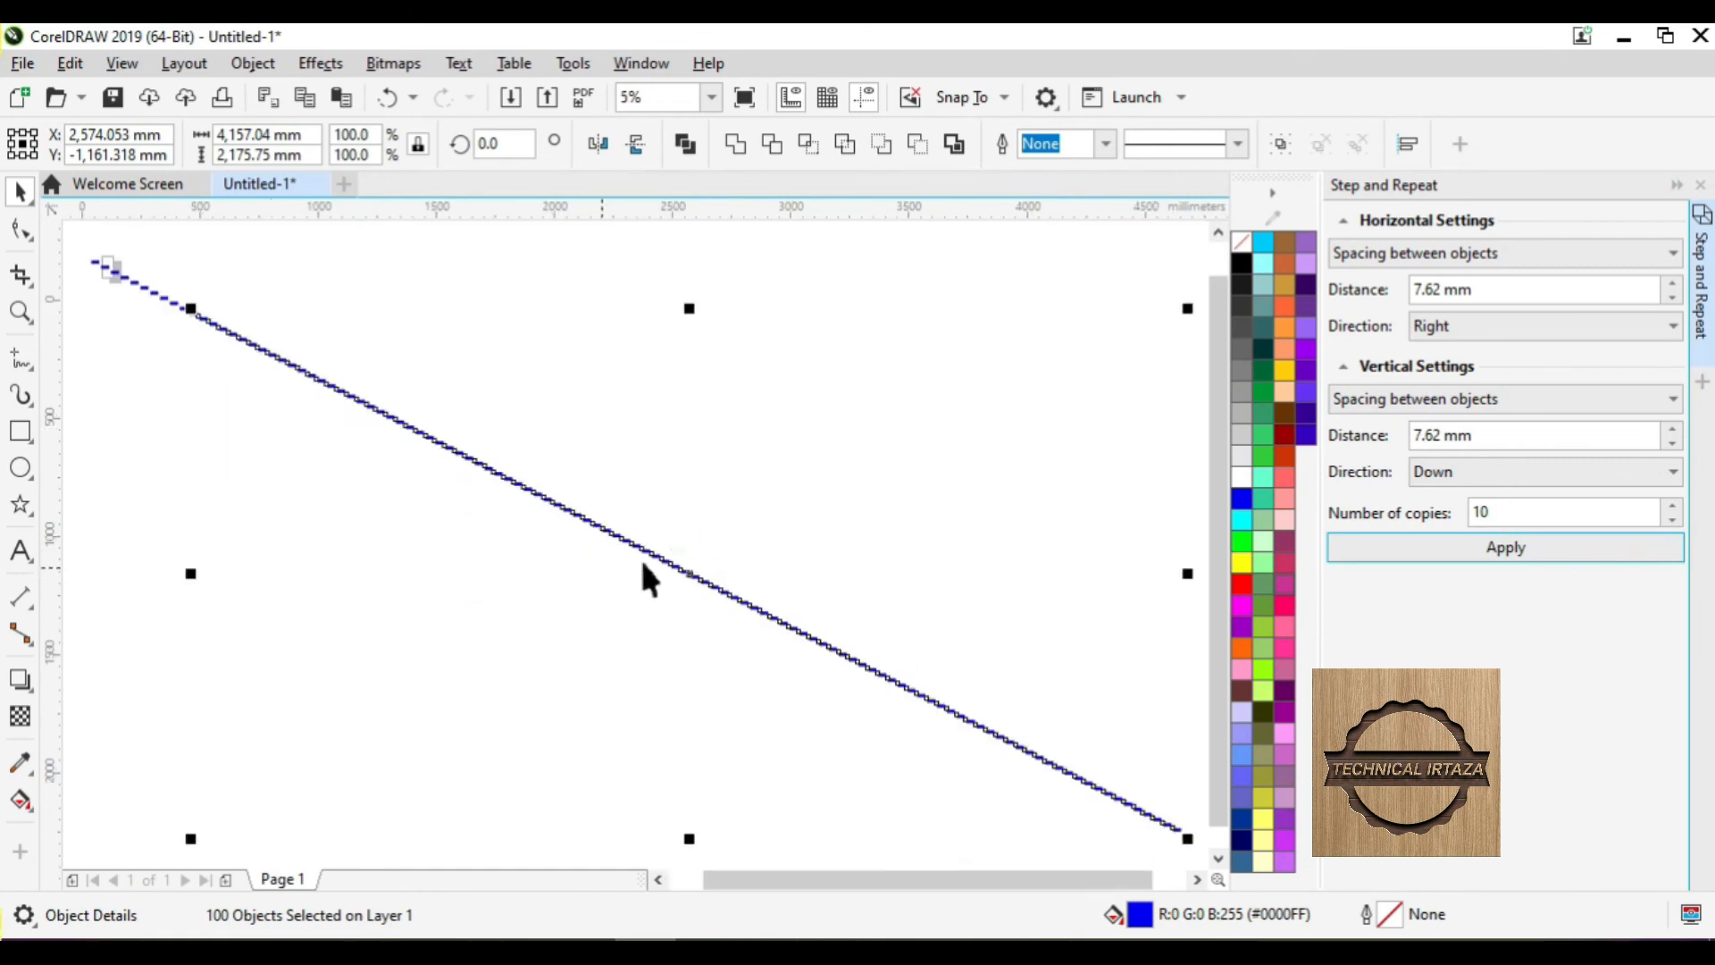
{"action": "key", "text": "ctrl+z"}
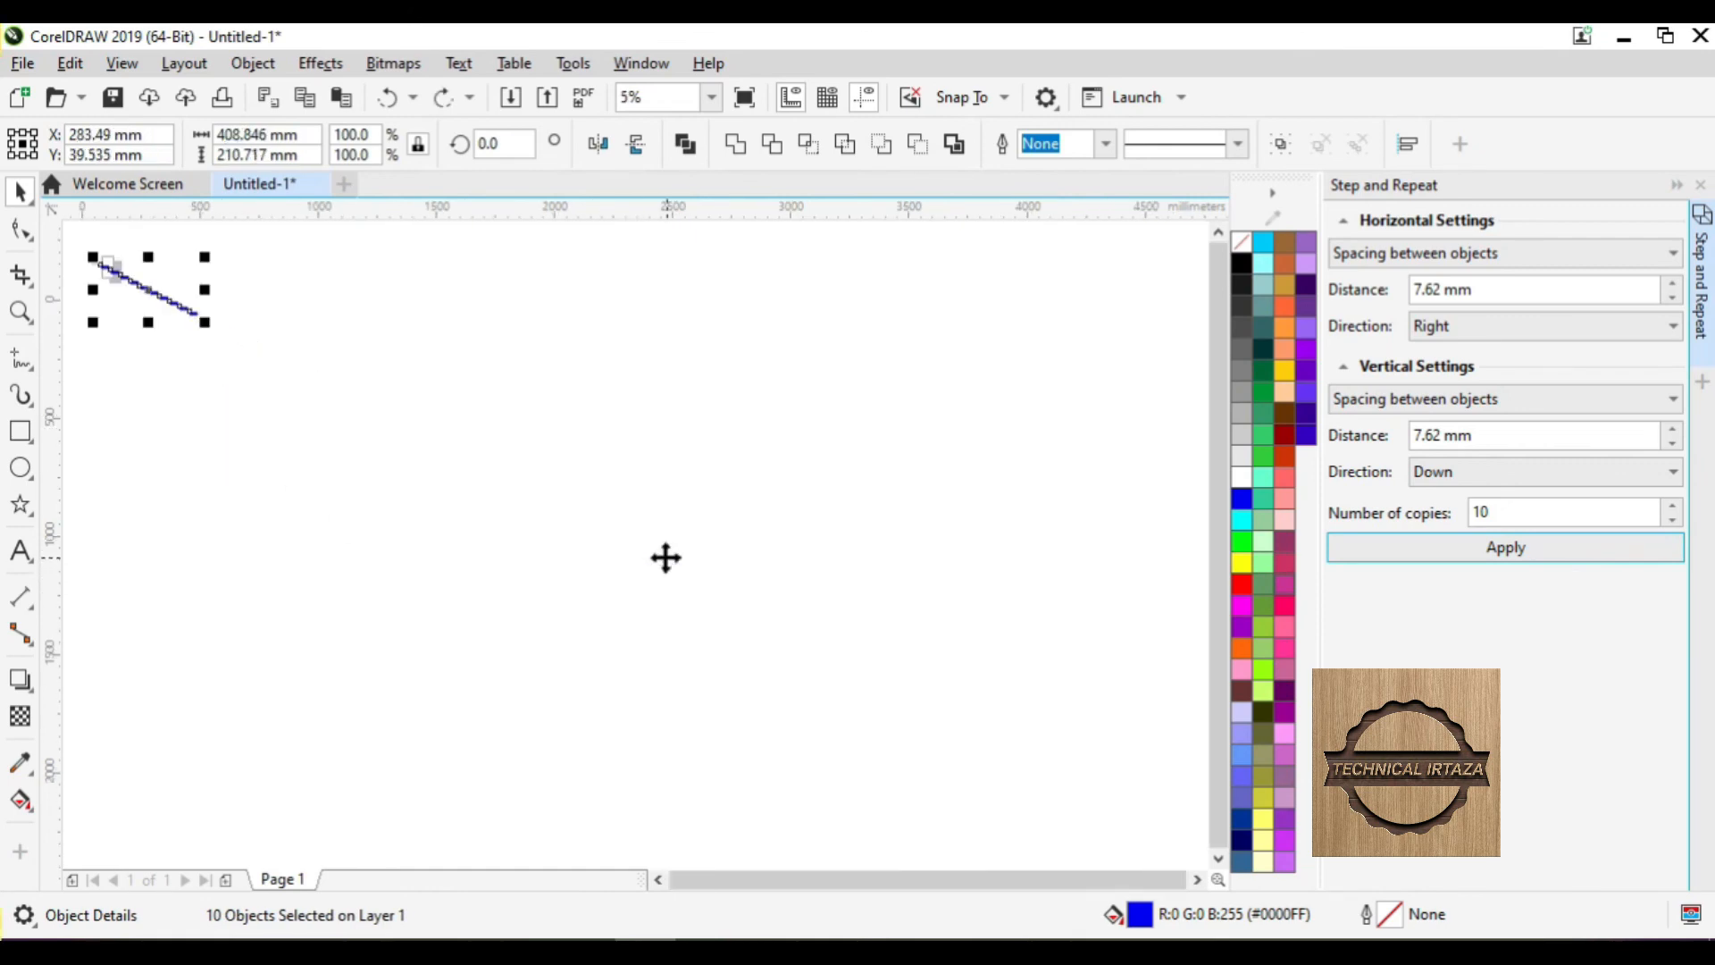
{"action": "key", "text": "ctrl+z"}
{"action": "key", "text": "shift+F4"}
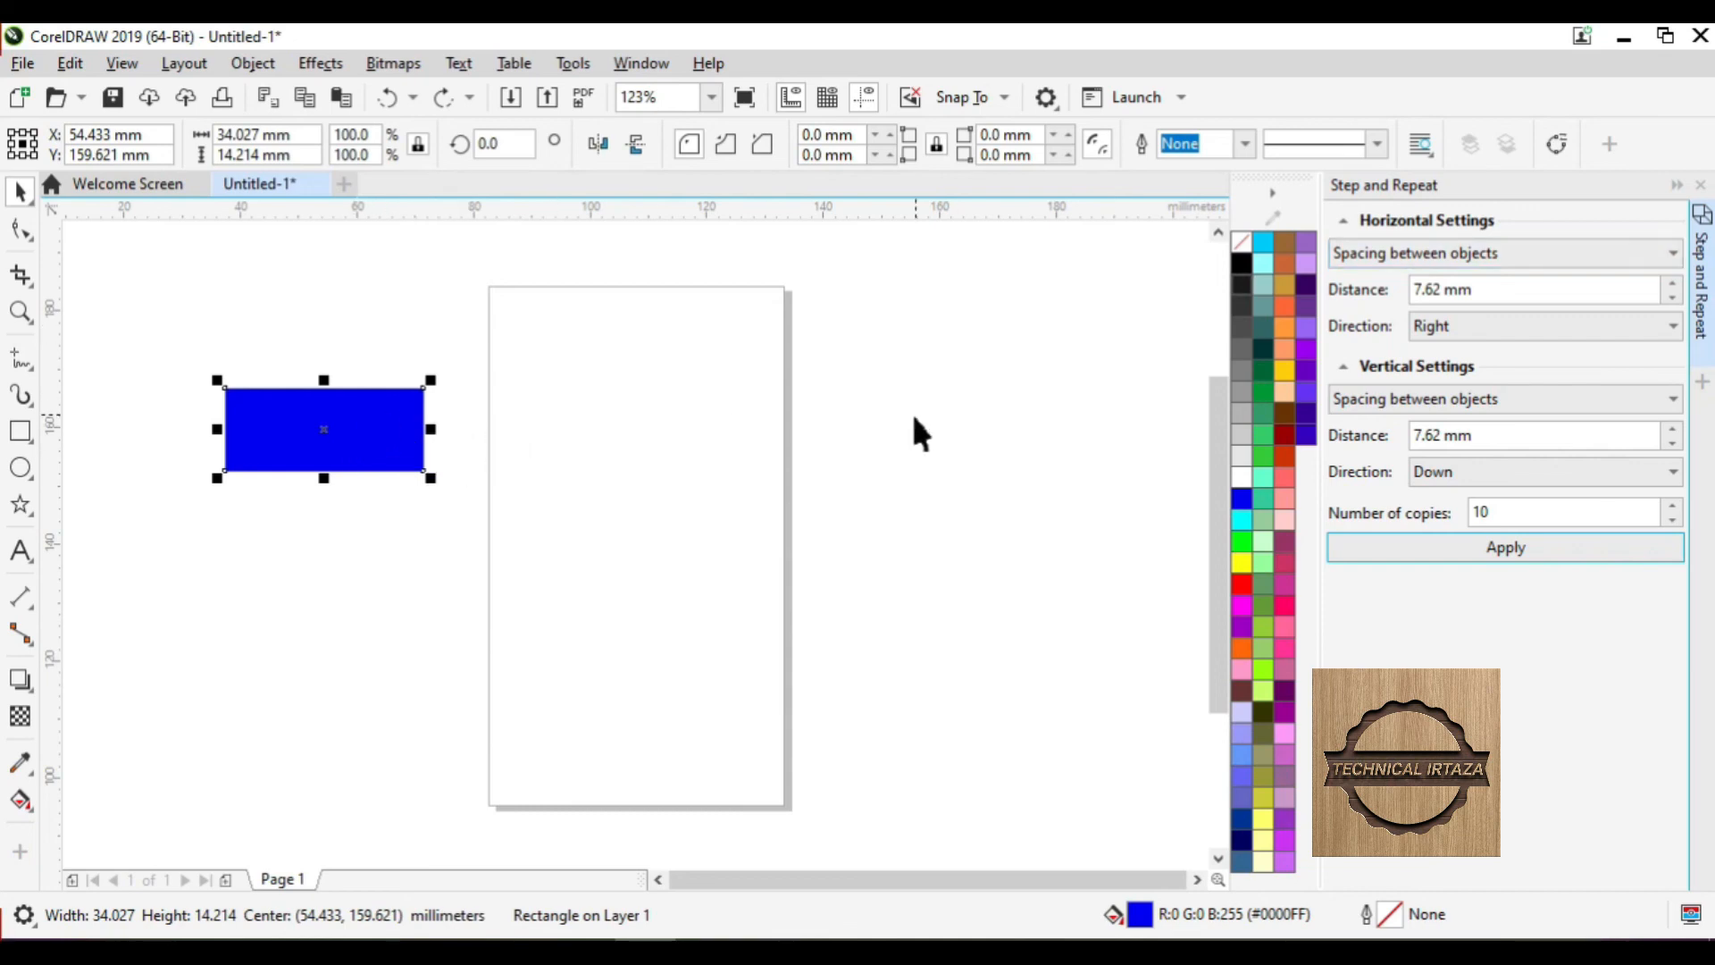
- With vertical No offset and horizontal 7.62 mm spacing to the right, apply ten copies in a row
{"action": "left_click", "coordinate": [1383, 251]}
{"action": "left_click", "coordinate": [1382, 251]}
{"action": "left_click", "coordinate": [1382, 251]}
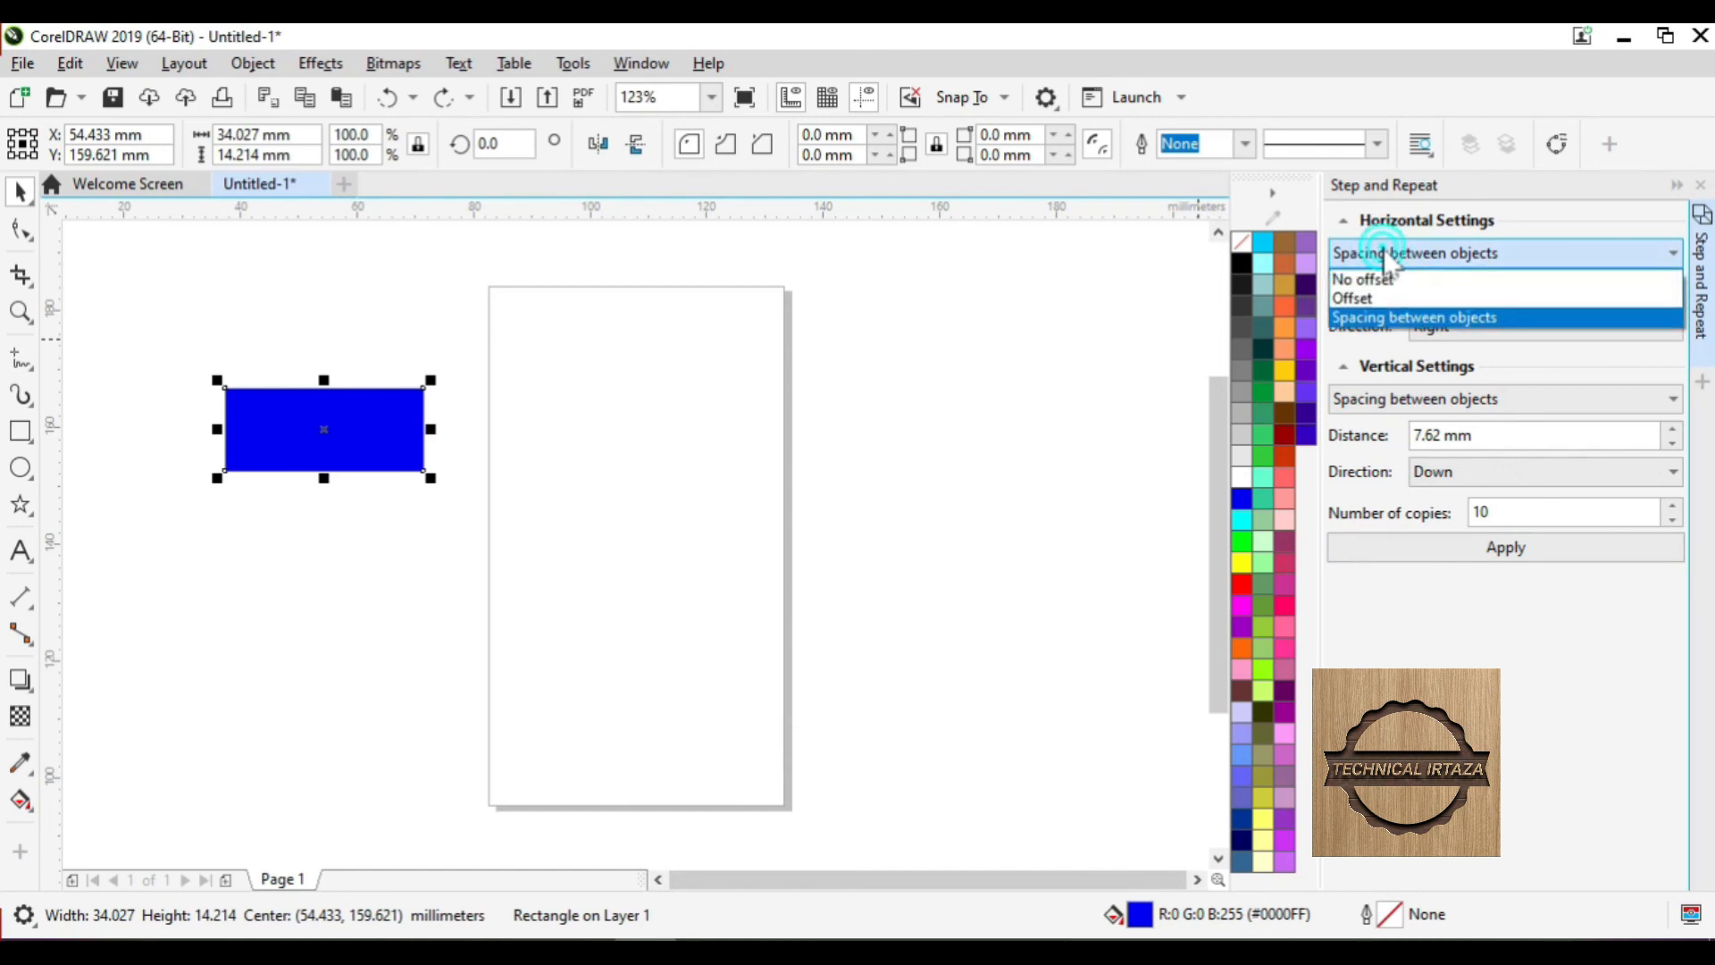
{"action": "left_click", "coordinate": [1534, 253]}
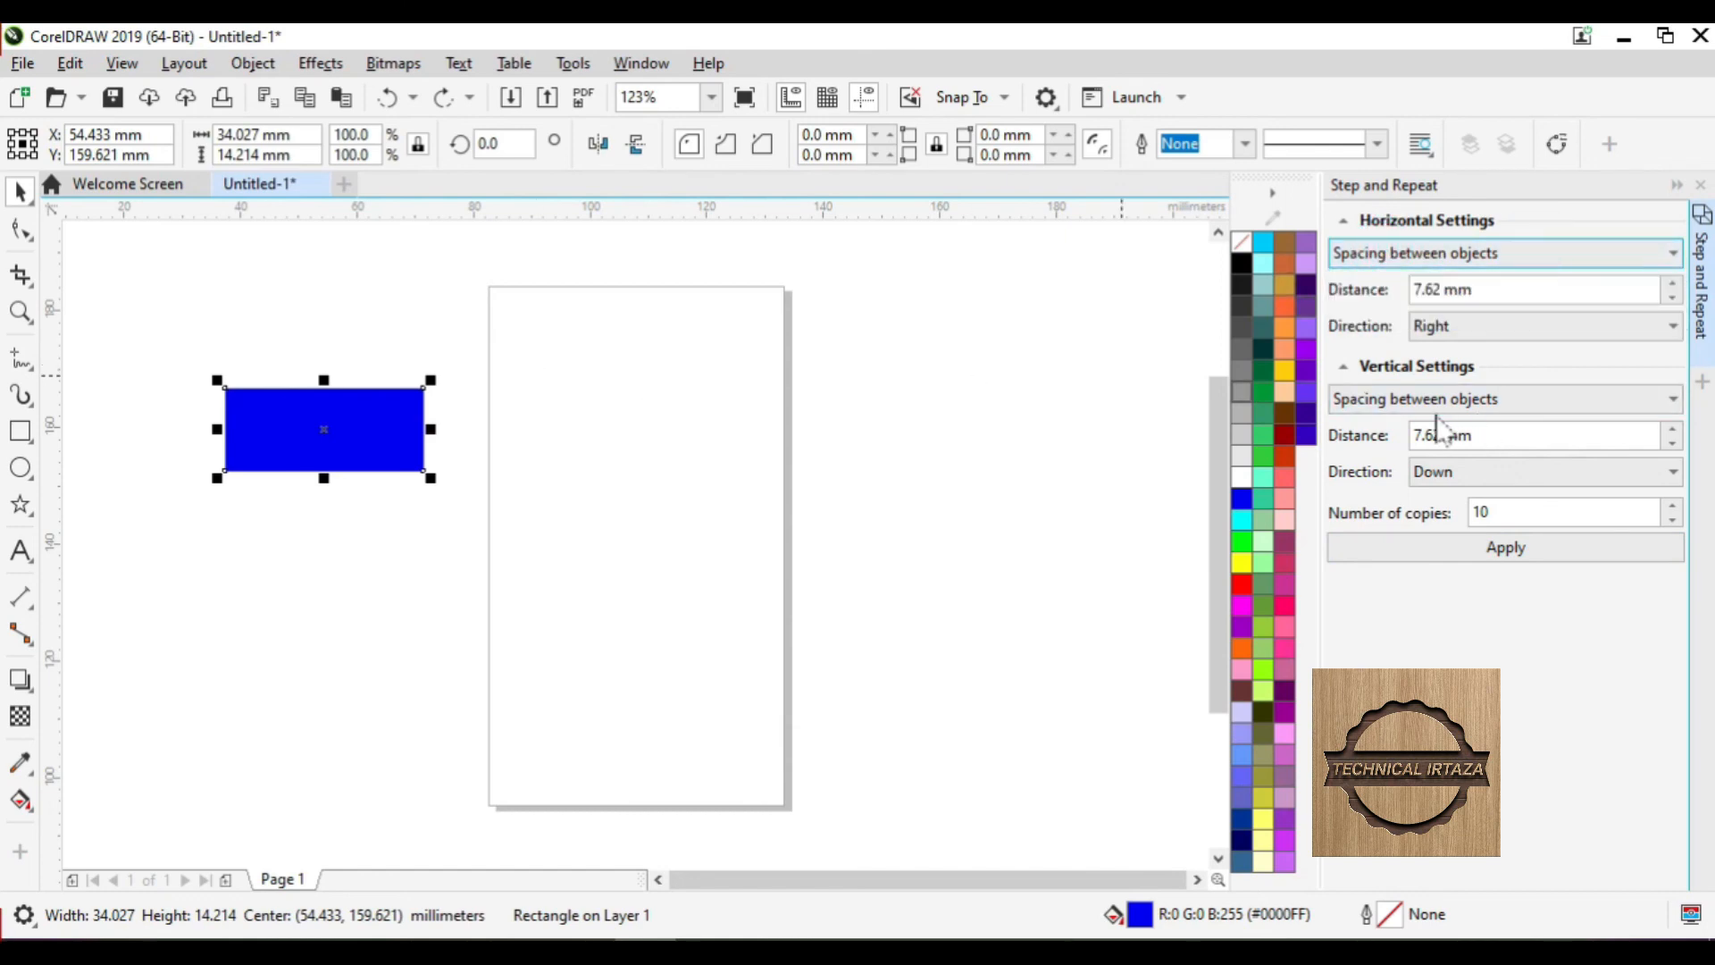
{"action": "left_click", "coordinate": [1405, 399]}
{"action": "left_click", "coordinate": [1405, 426]}
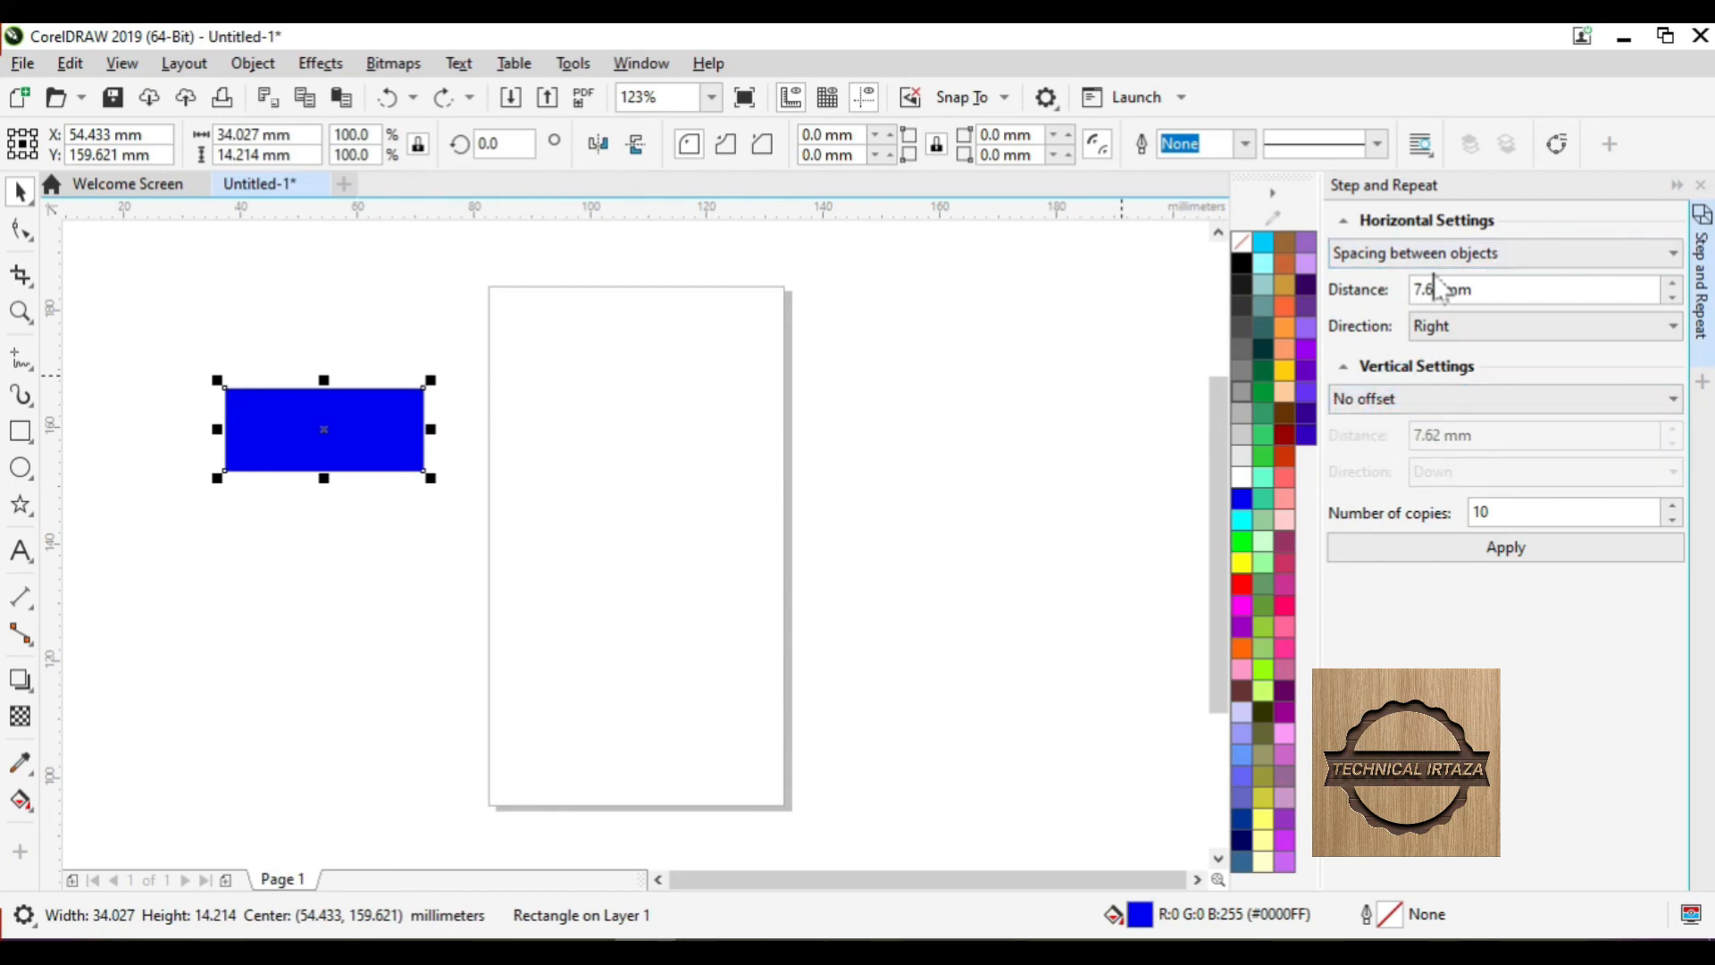
{"action": "left_click", "coordinate": [1473, 328]}
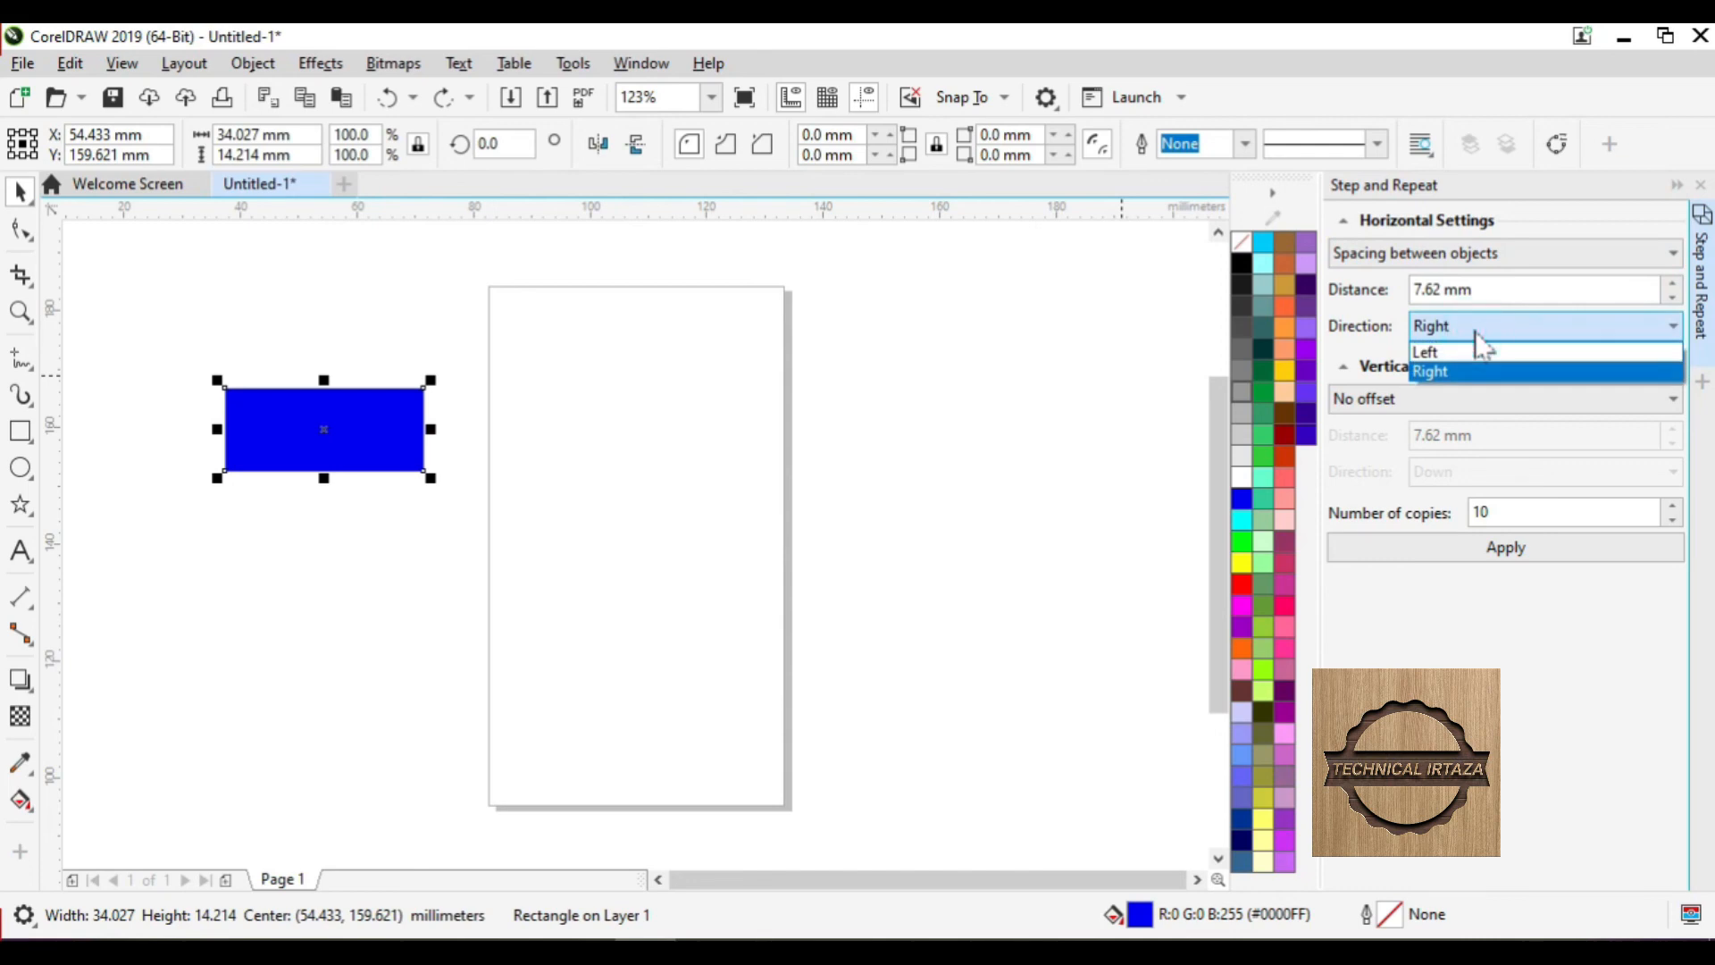
{"action": "left_click", "coordinate": [1478, 327]}
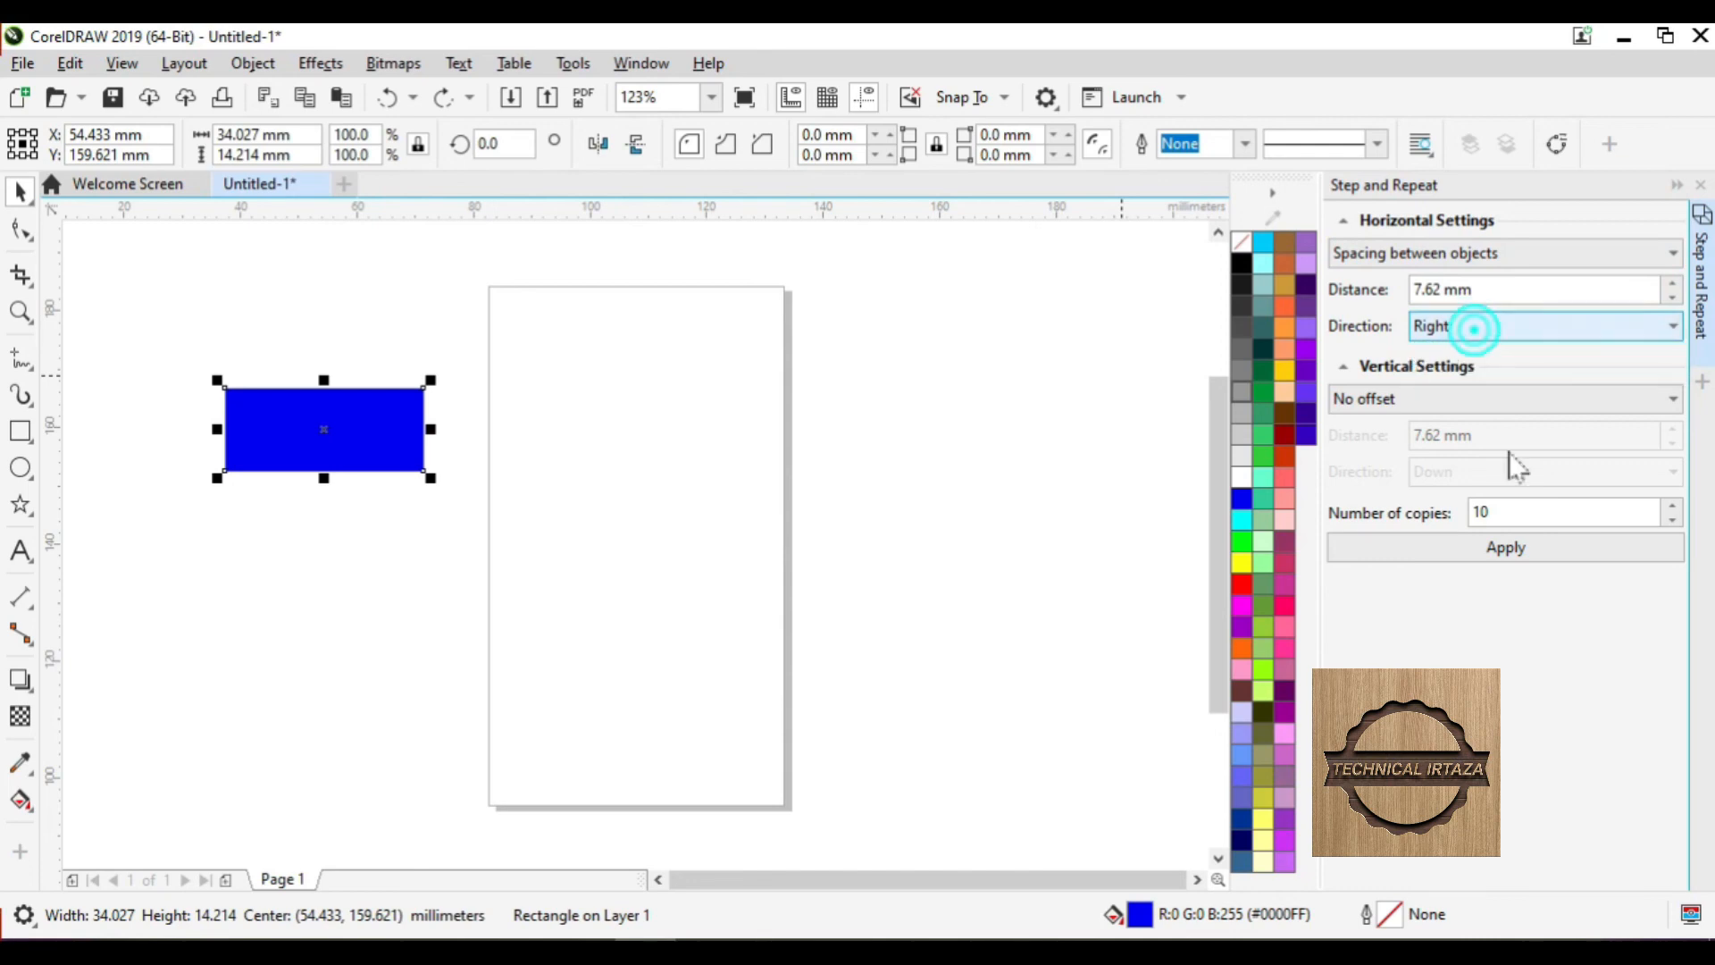
{"action": "left_click", "coordinate": [1522, 550]}
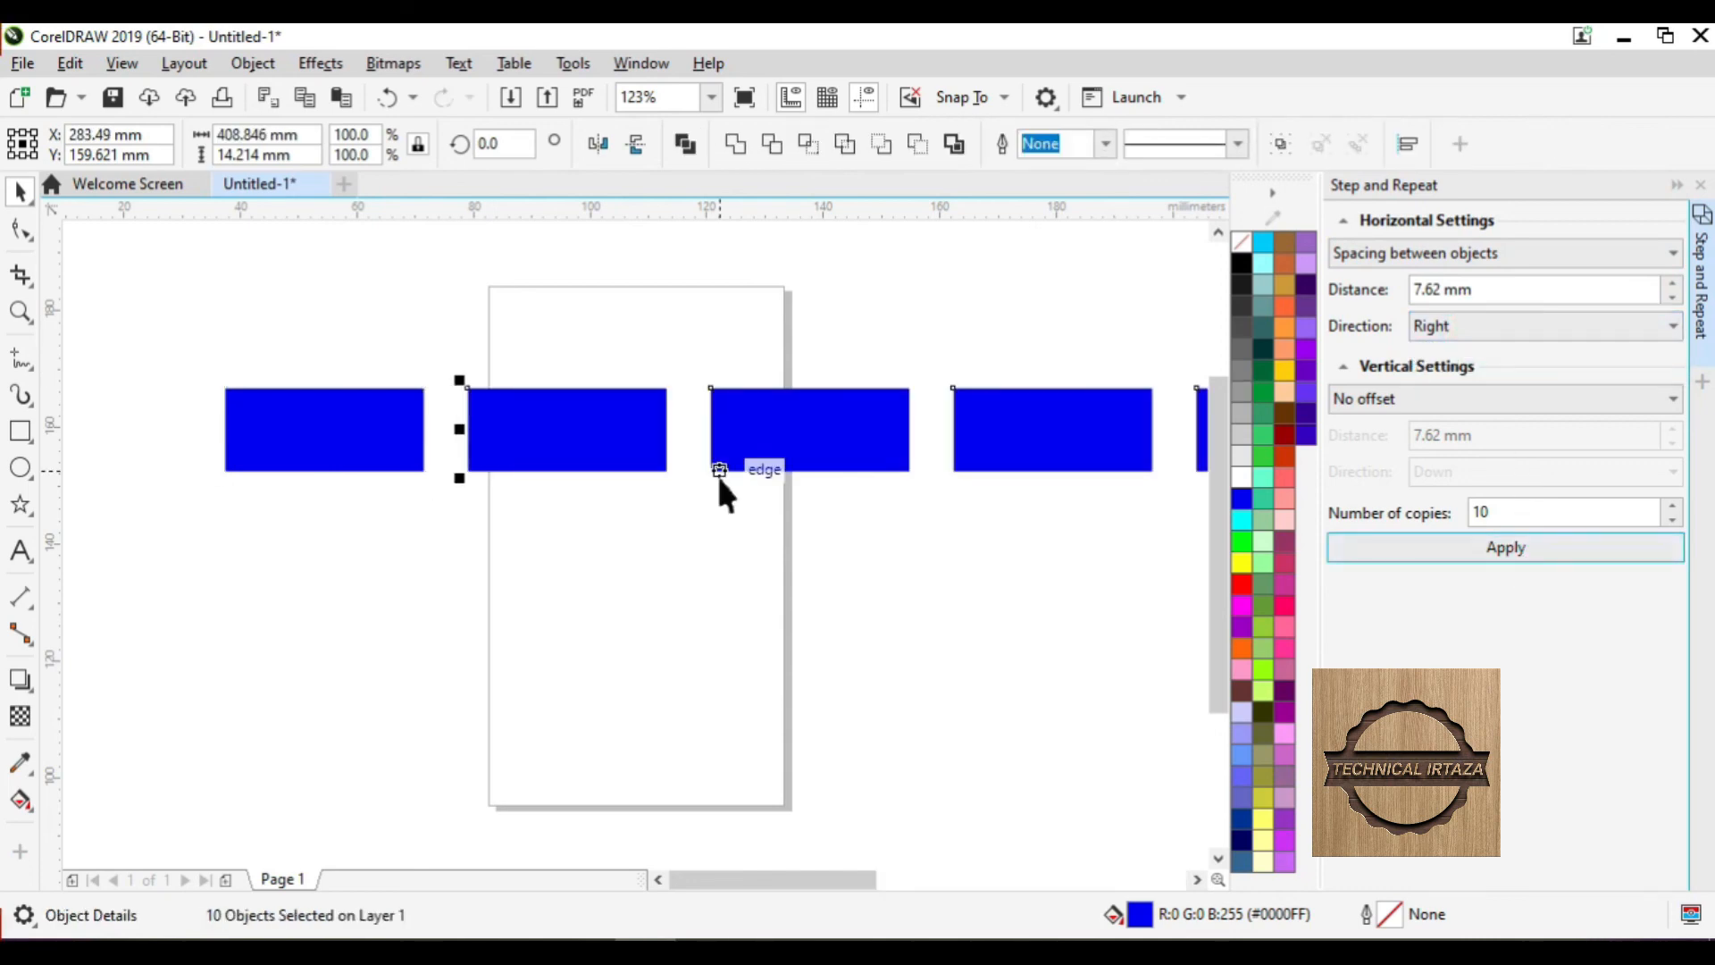
{"action": "key", "text": "F4"}
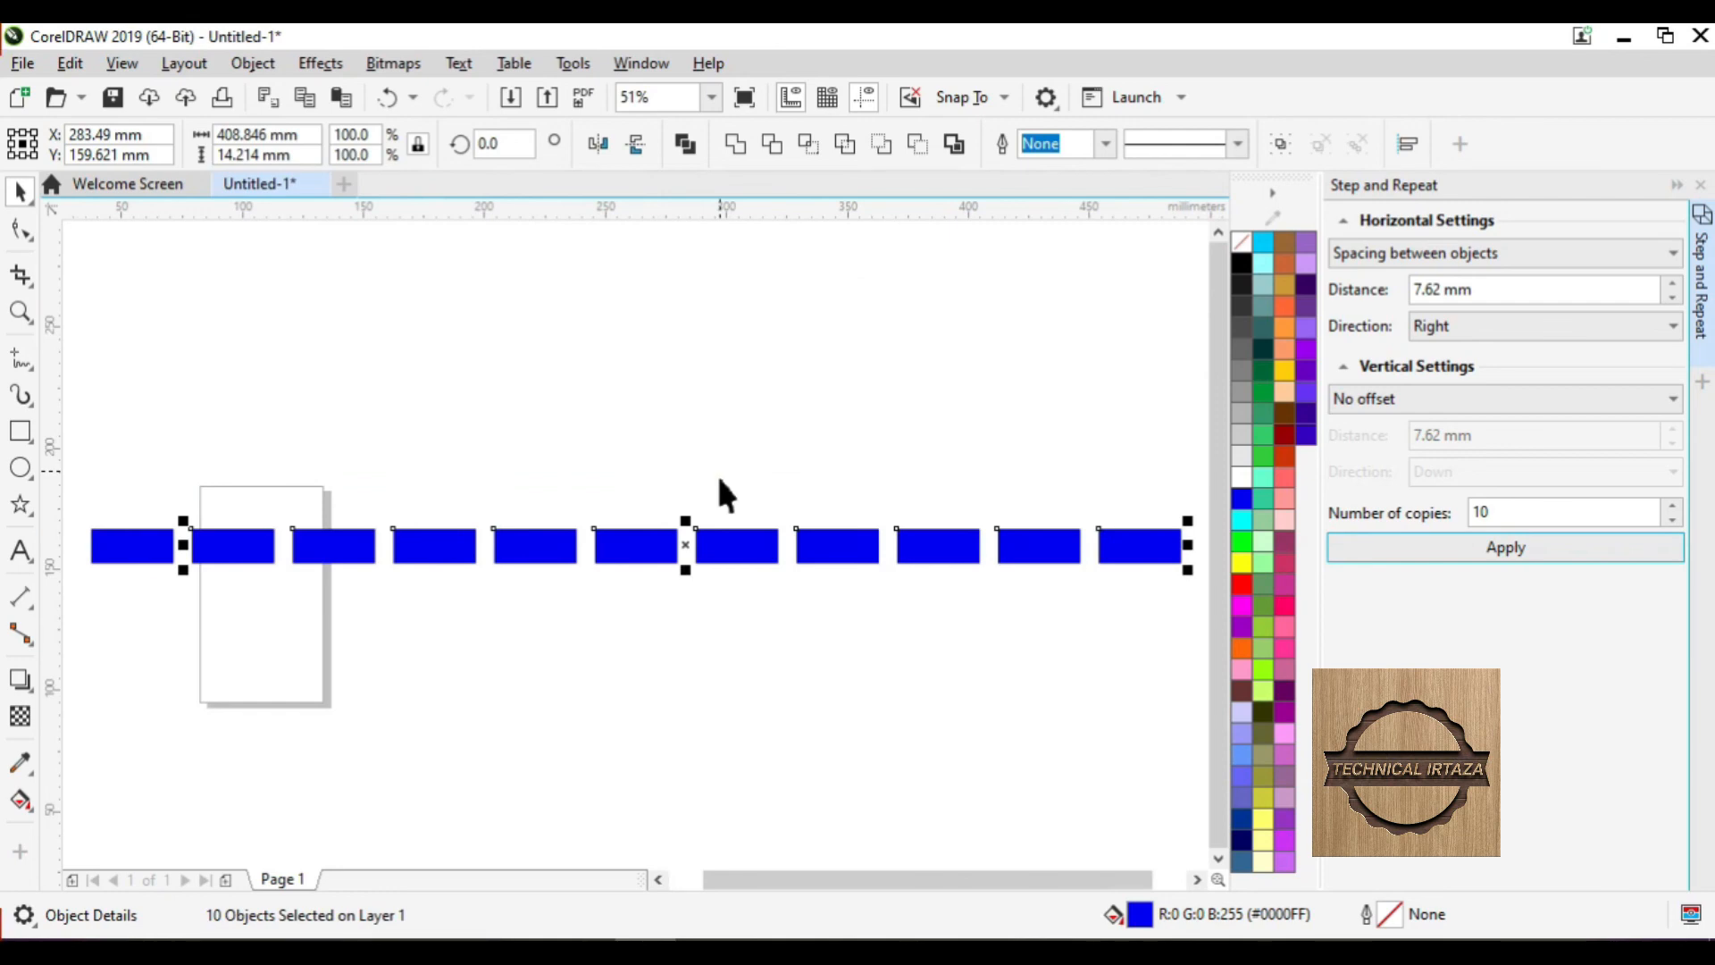
- Set horizontal to No offset, vertical to 7.62 mm spacing going up, and apply ten row copies
{"action": "key", "text": "F3"}
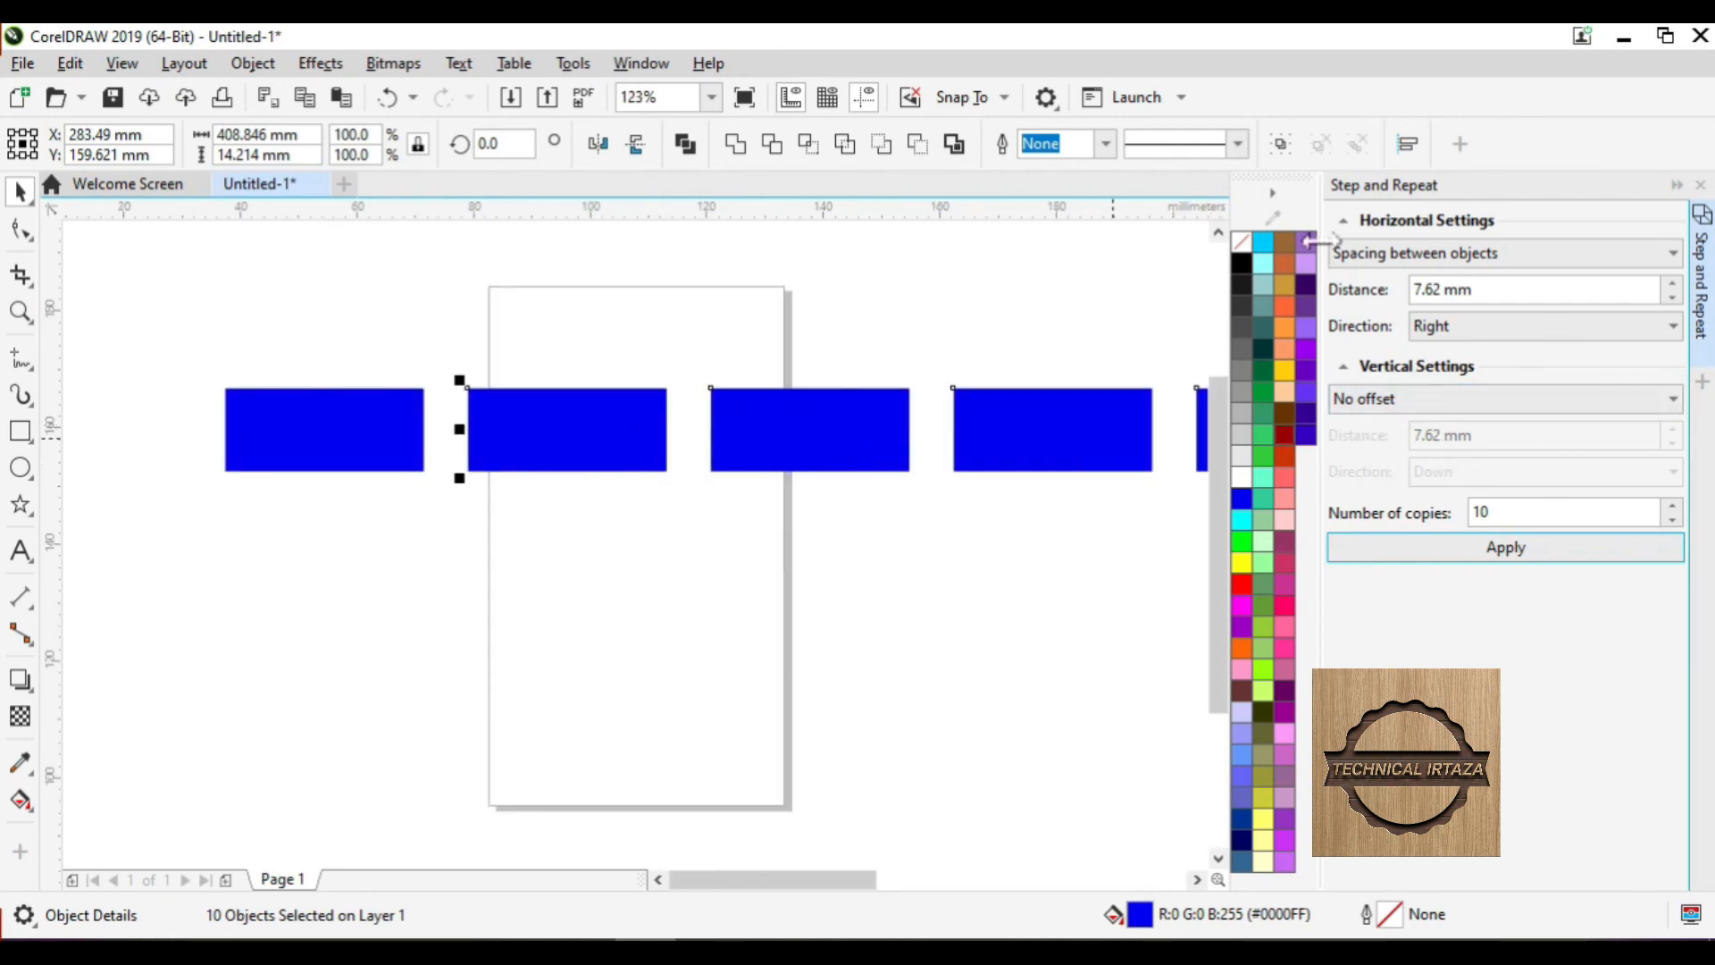
{"action": "left_click", "coordinate": [1362, 255]}
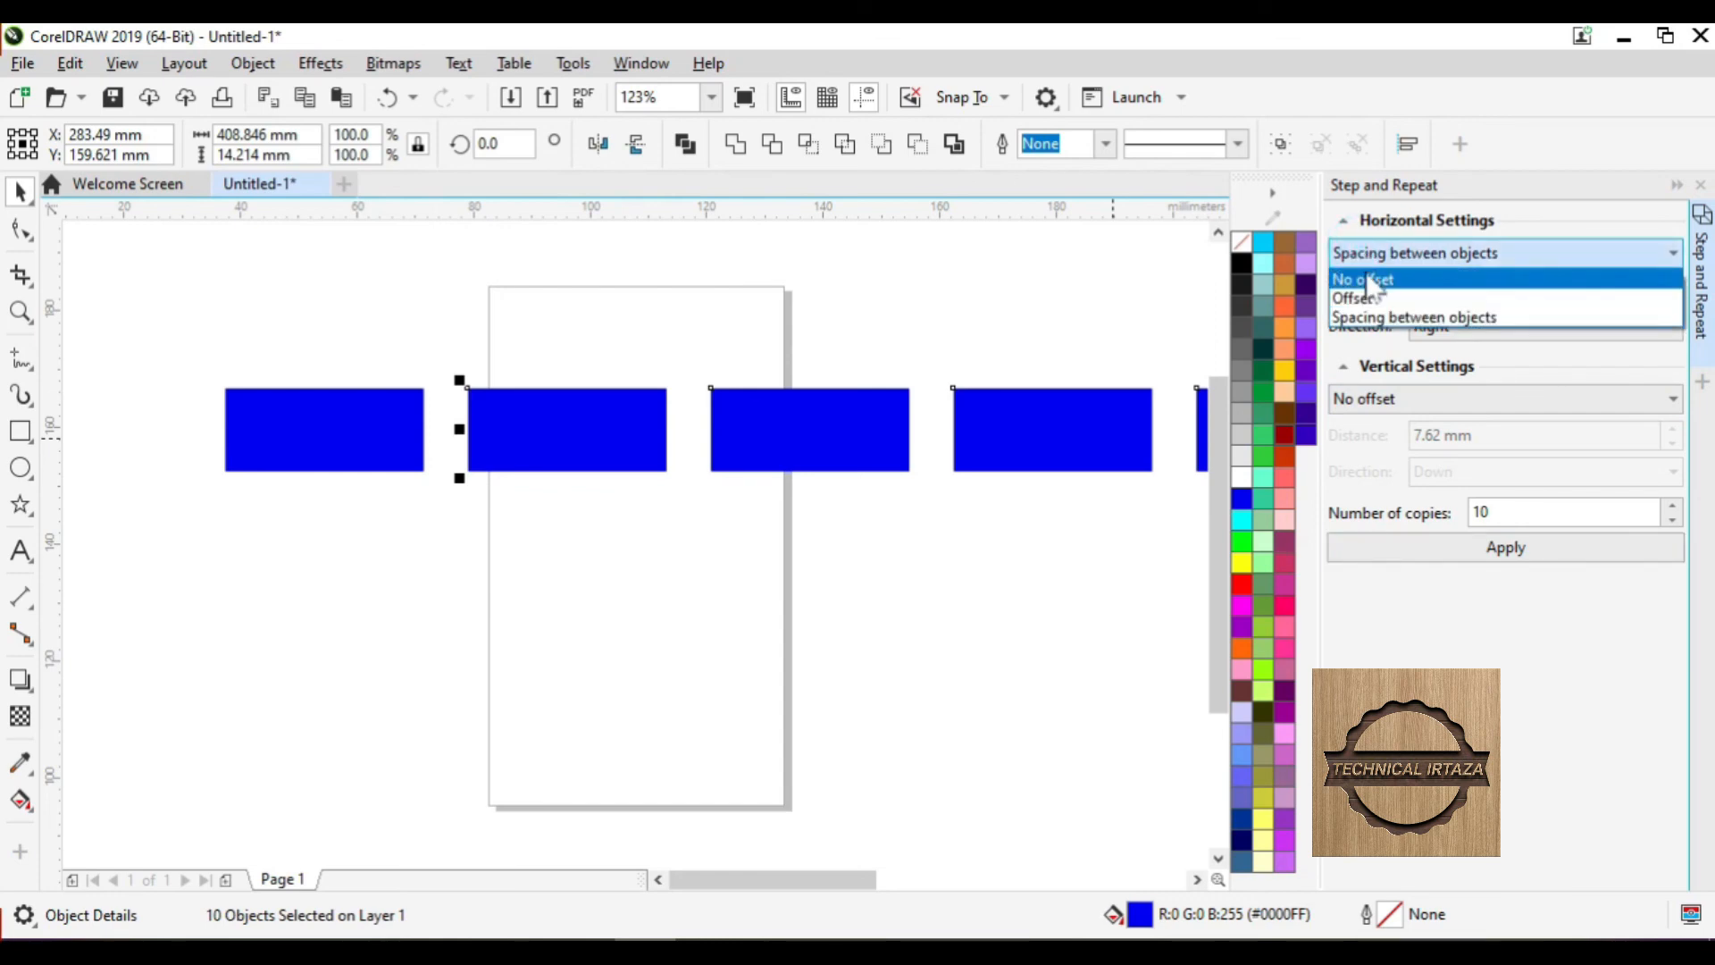
{"action": "left_click", "coordinate": [1367, 280]}
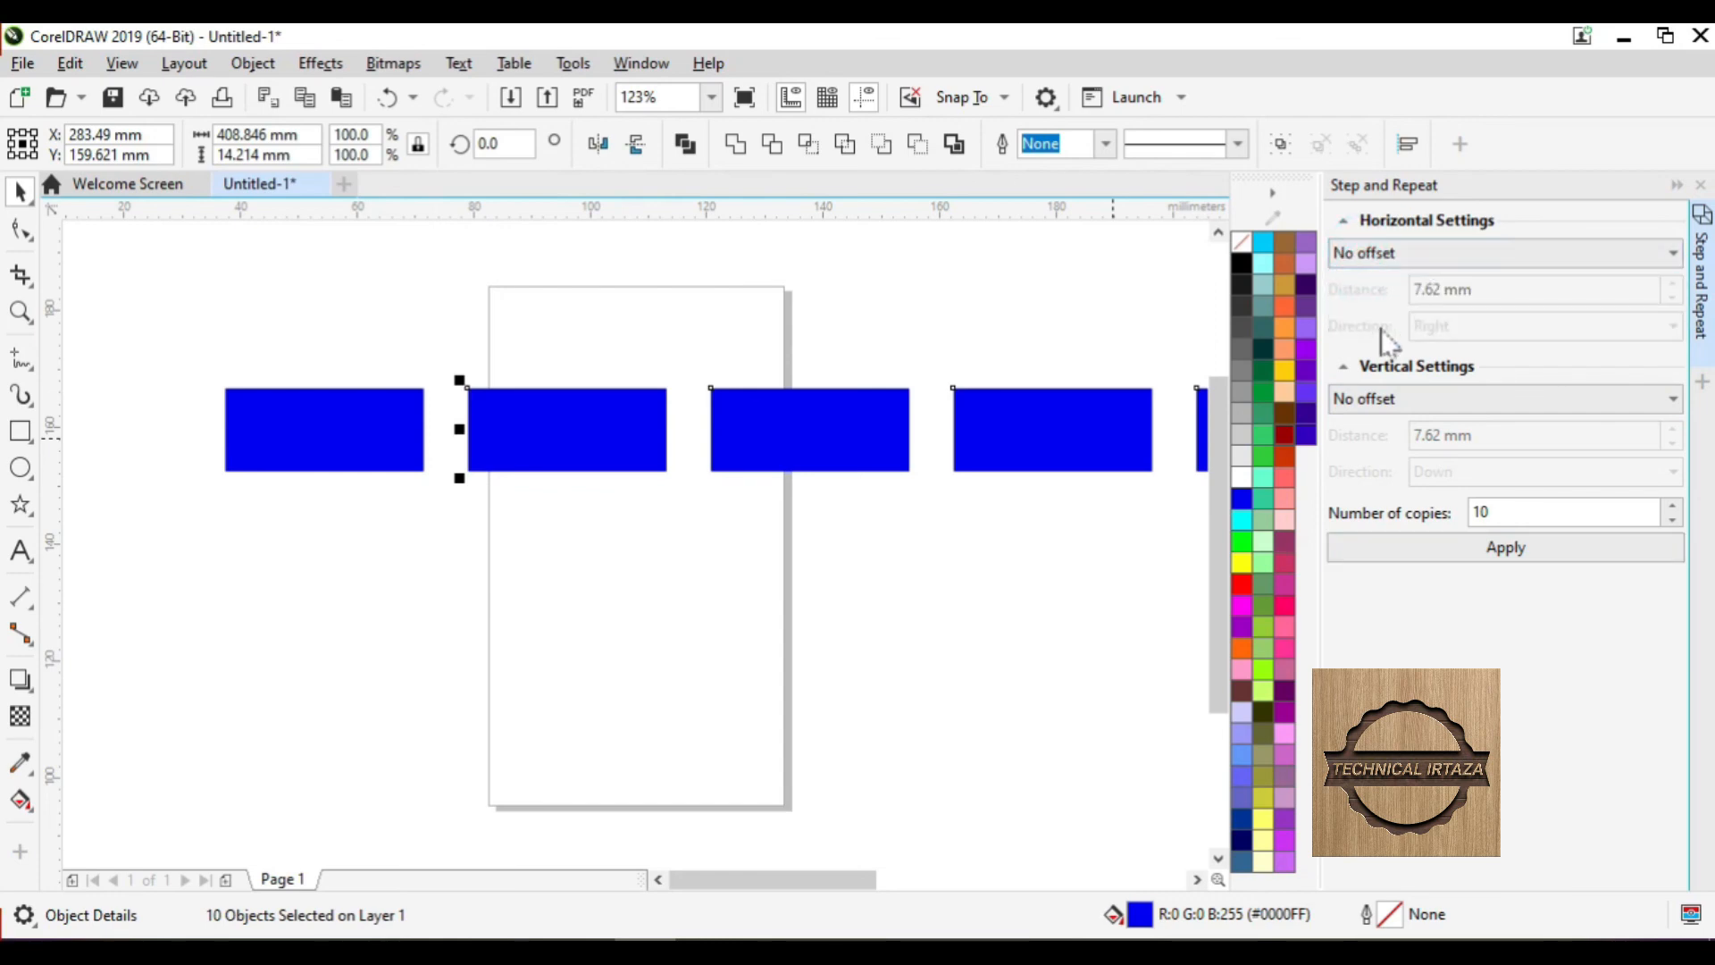
{"action": "left_click", "coordinate": [1369, 398]}
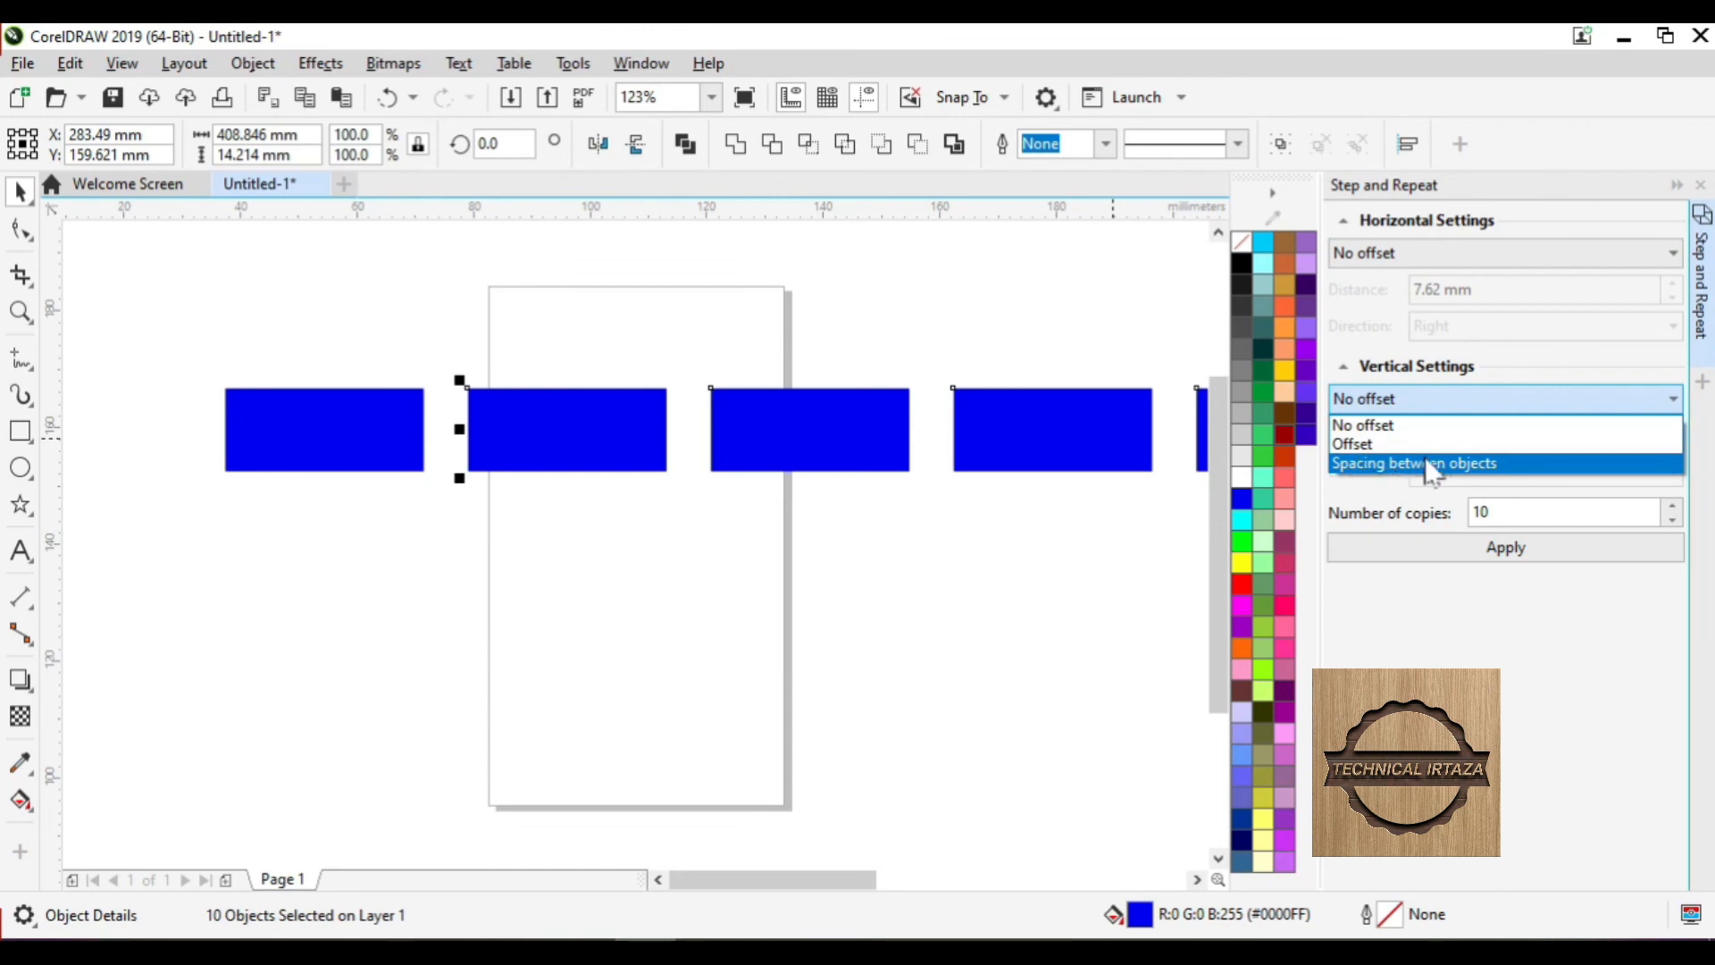
{"action": "left_click", "coordinate": [1487, 461]}
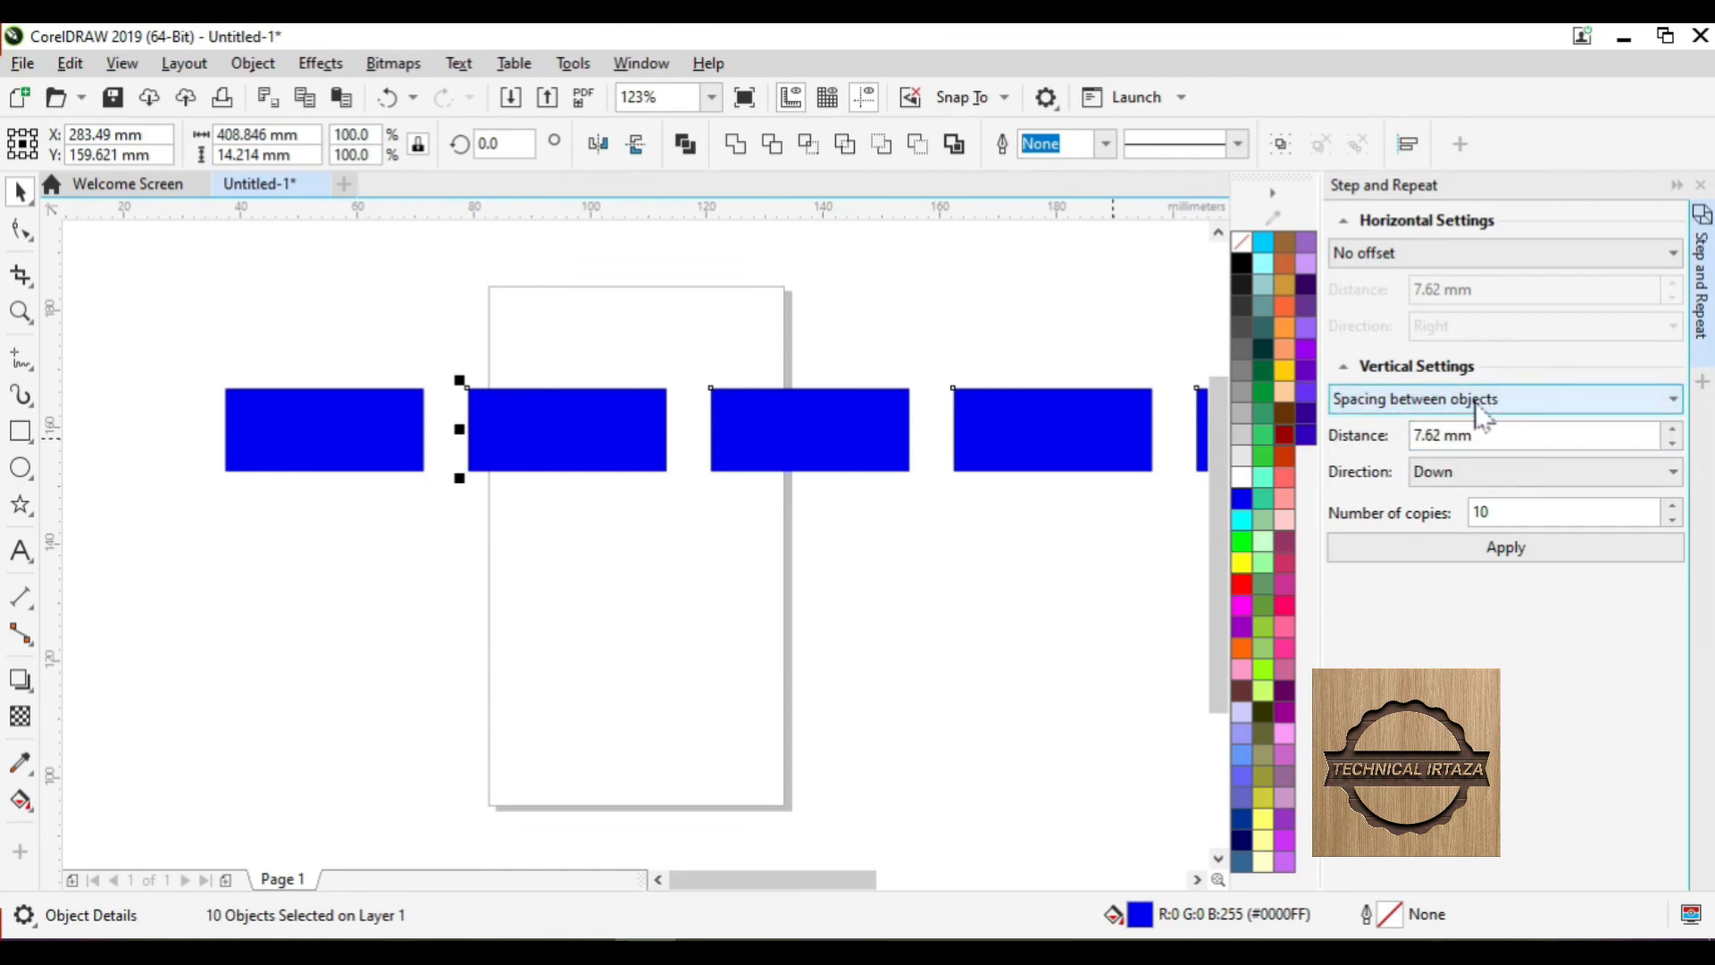
{"action": "left_click", "coordinate": [1466, 437]}
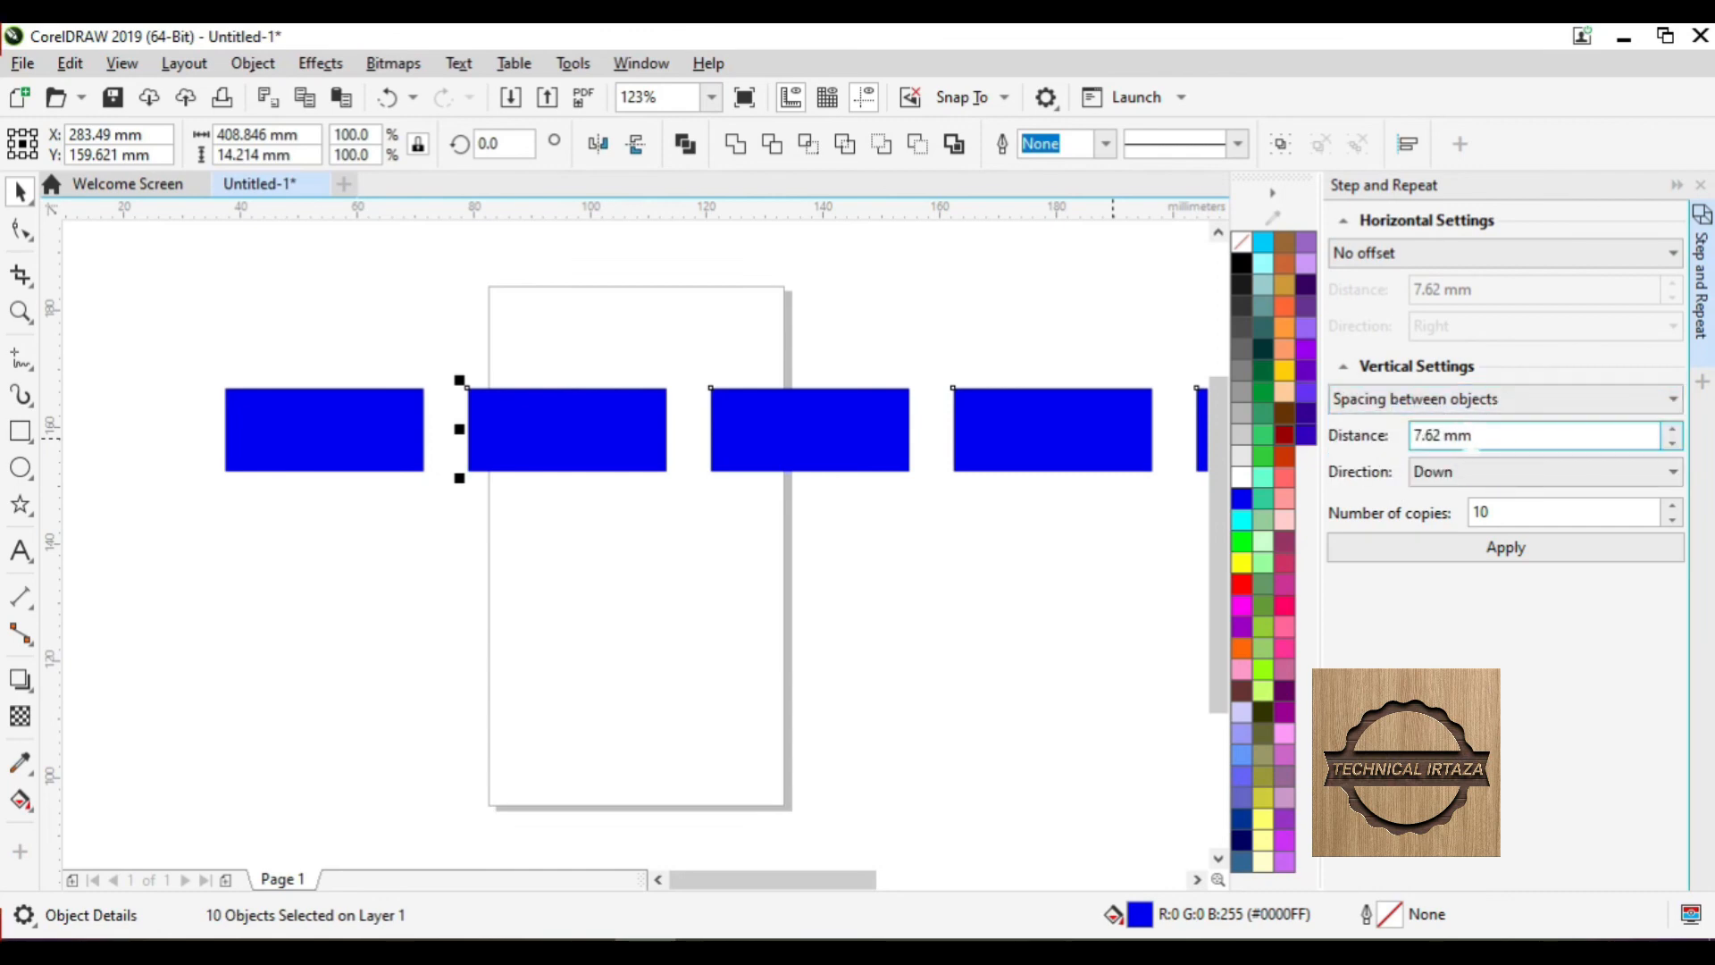
{"action": "left_click", "coordinate": [1435, 483]}
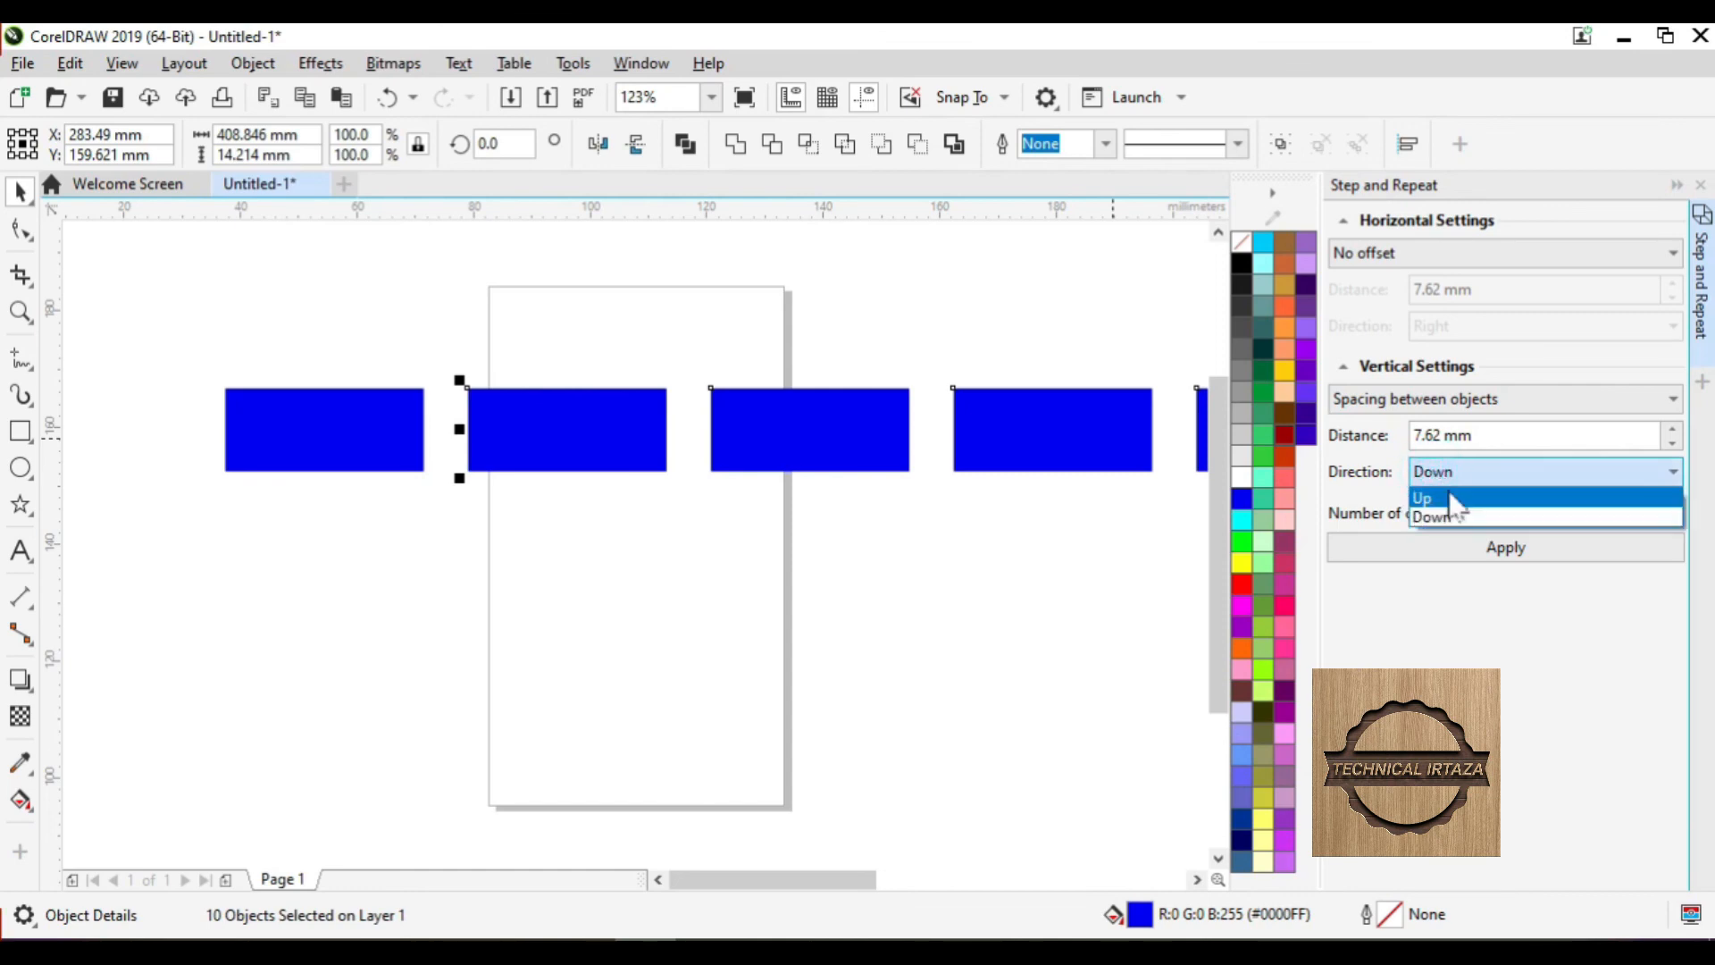
{"action": "left_click", "coordinate": [1445, 494]}
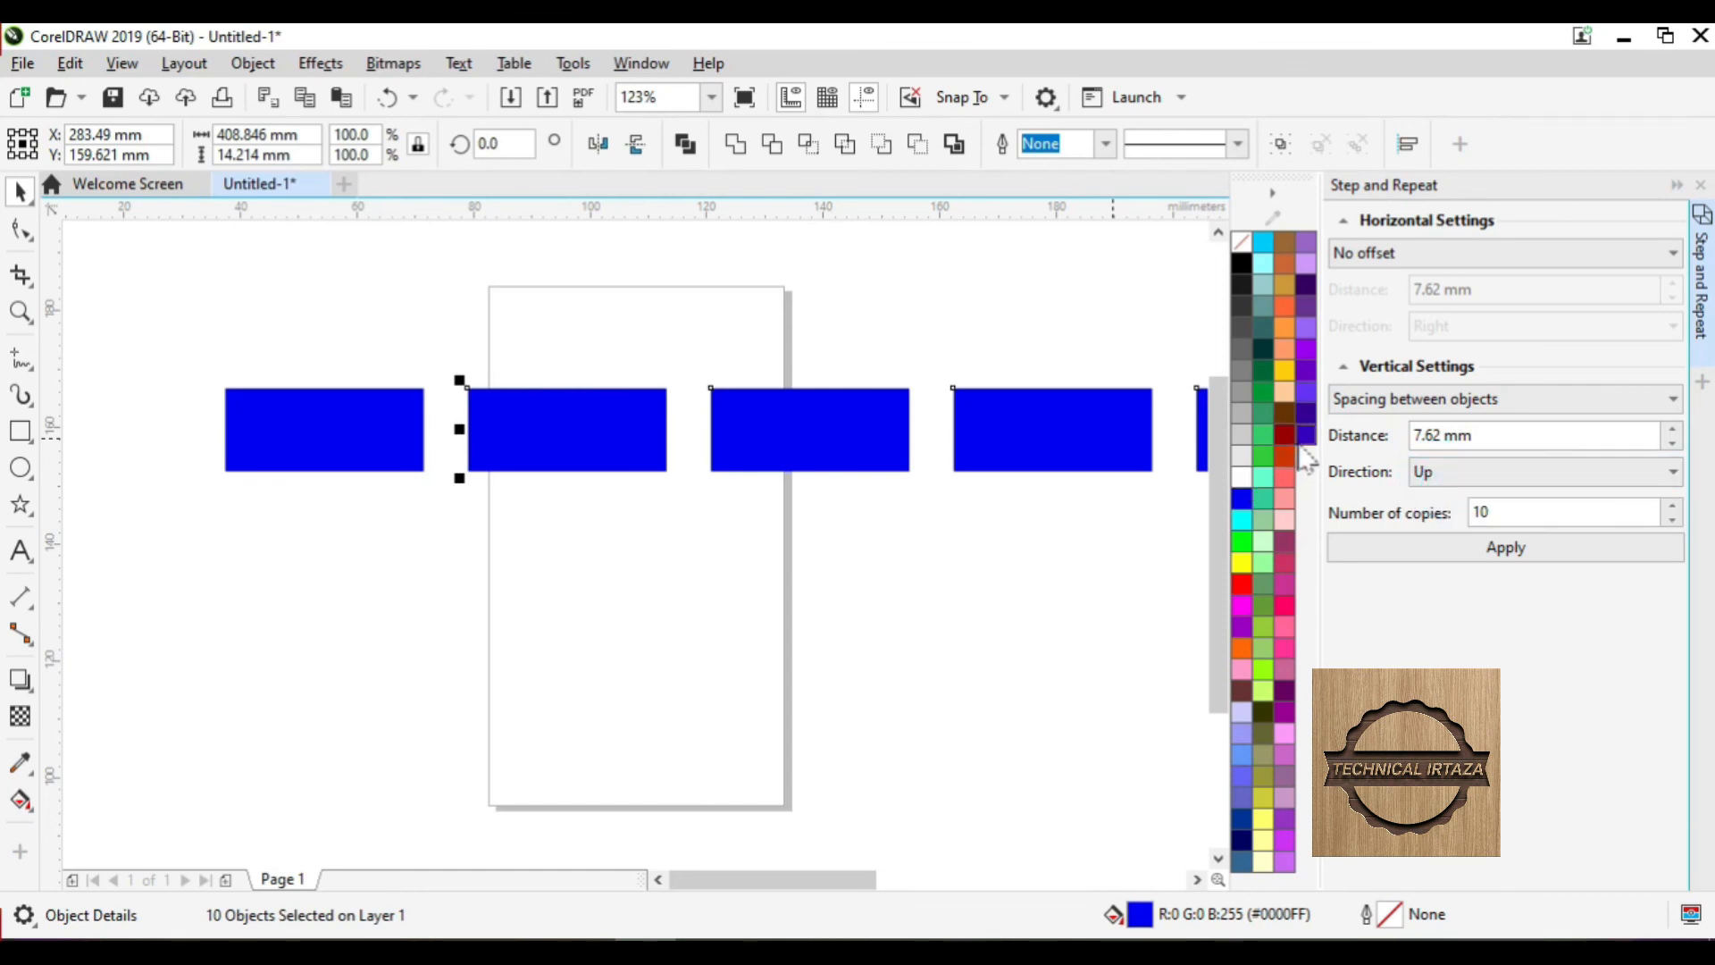
{"action": "left_click", "coordinate": [1459, 475]}
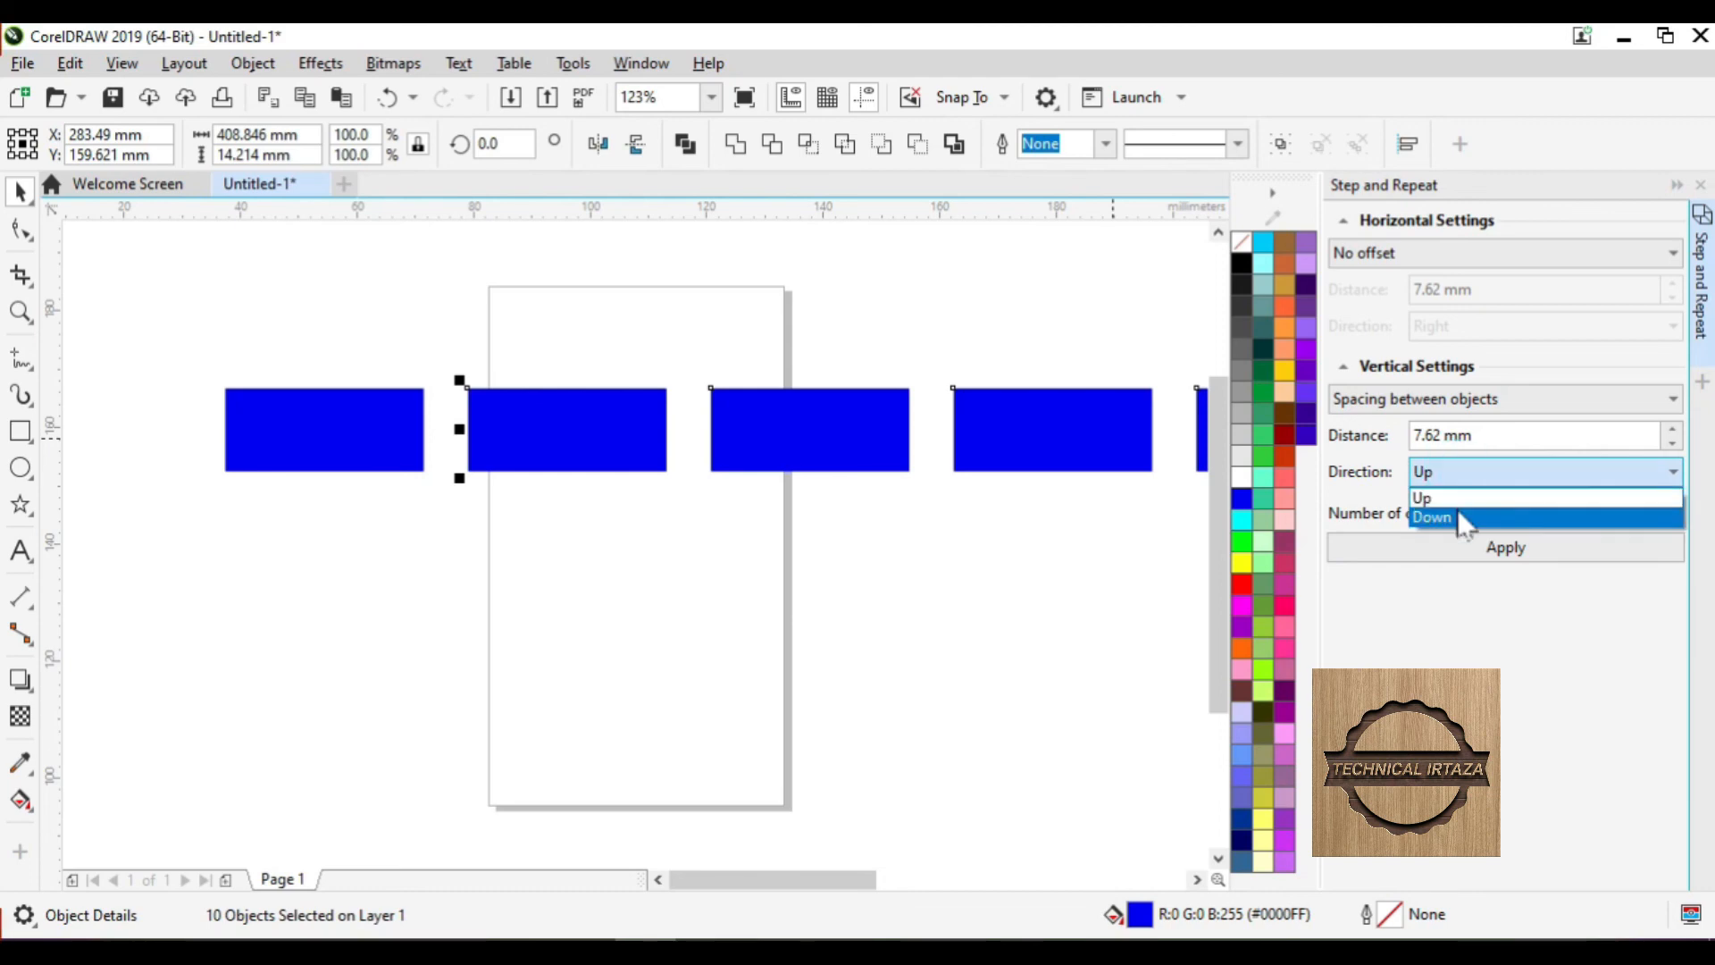
{"action": "left_click", "coordinate": [1458, 499]}
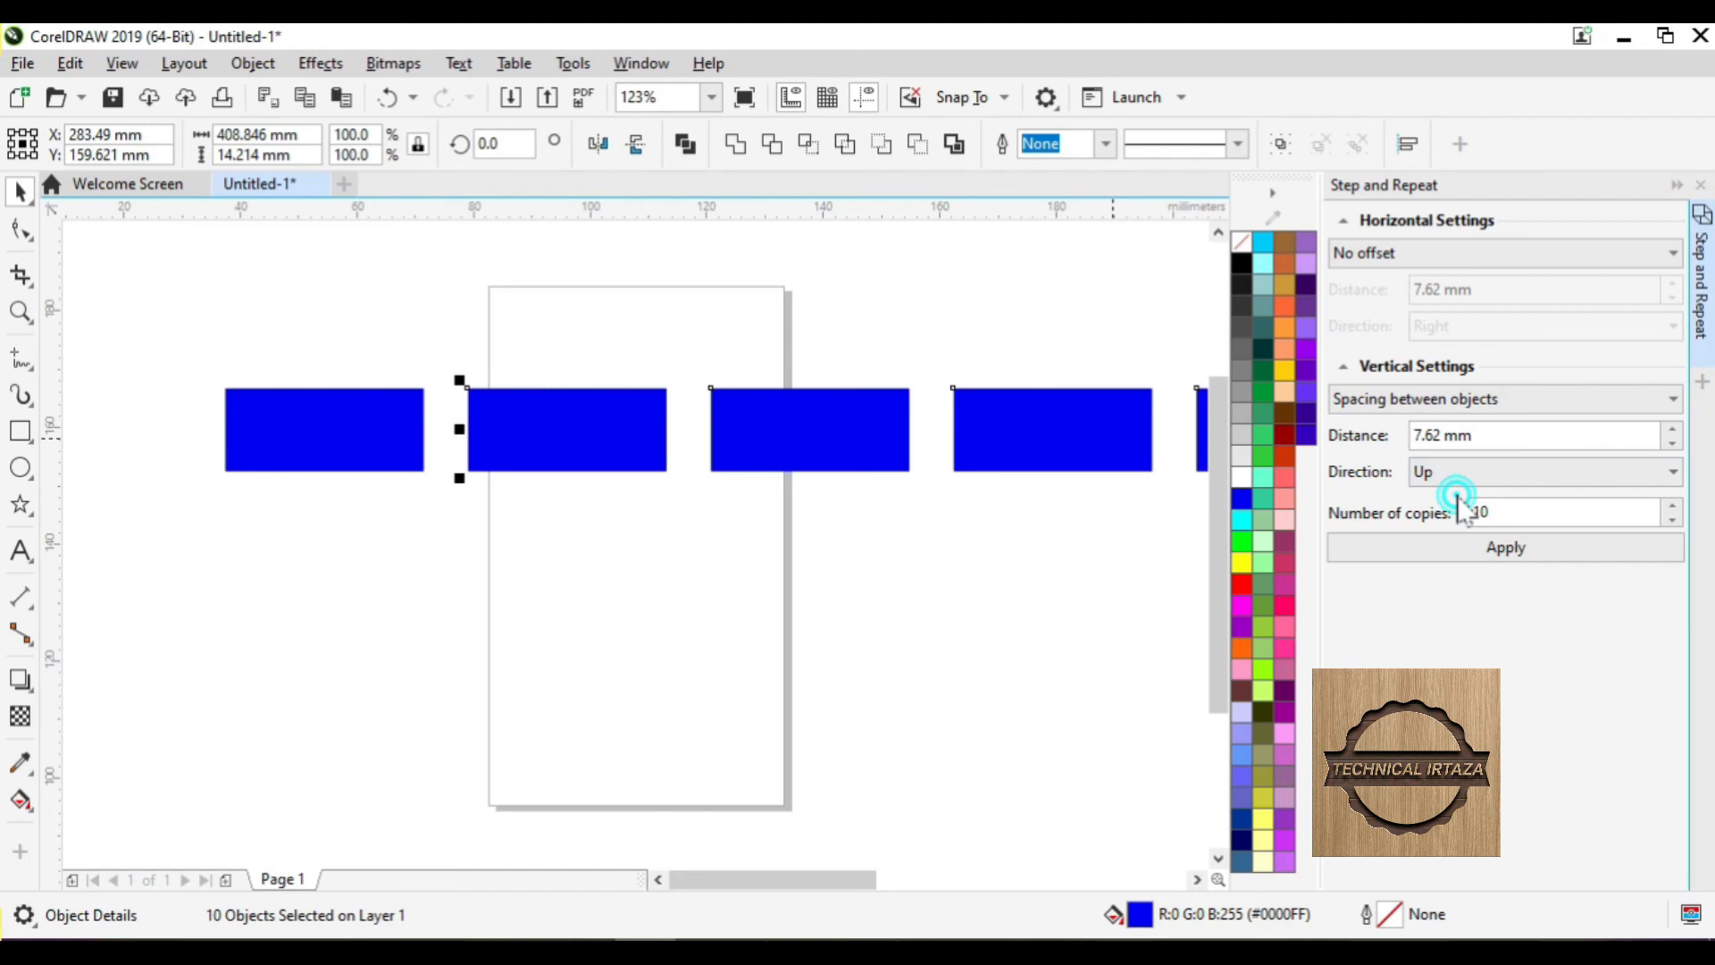
{"action": "left_click", "coordinate": [1505, 548]}
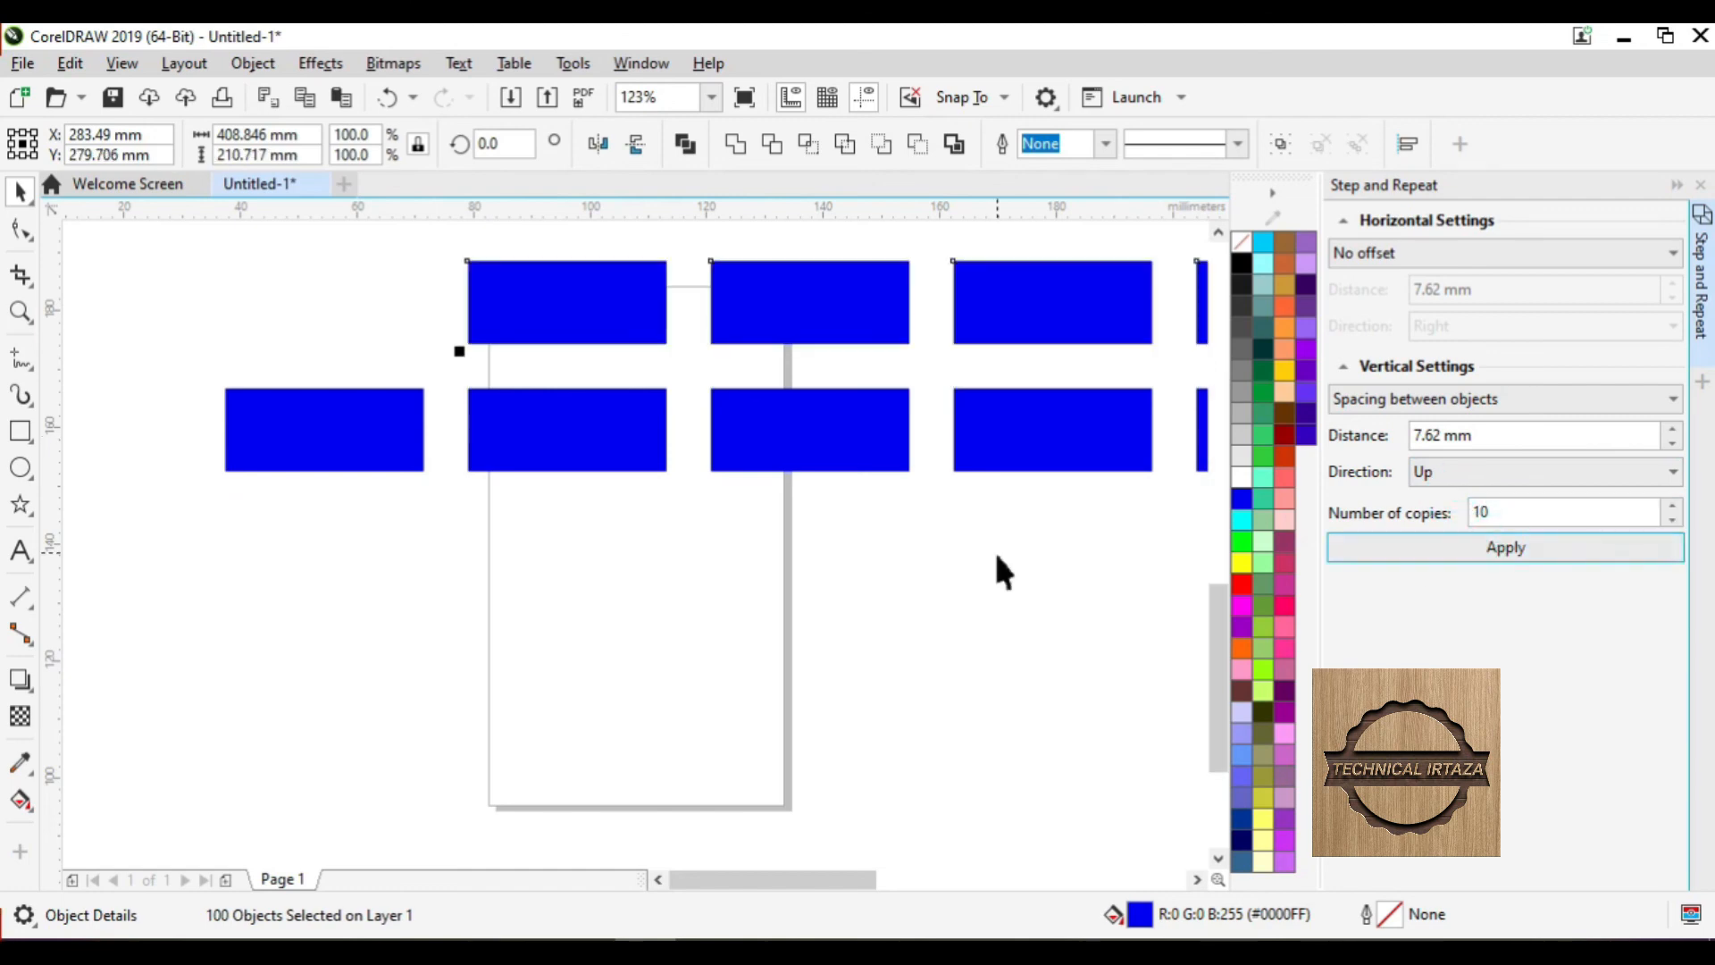
- Select all 111 rectangles, fit them in view, and open the Edit menu
{"action": "key", "text": "F4"}
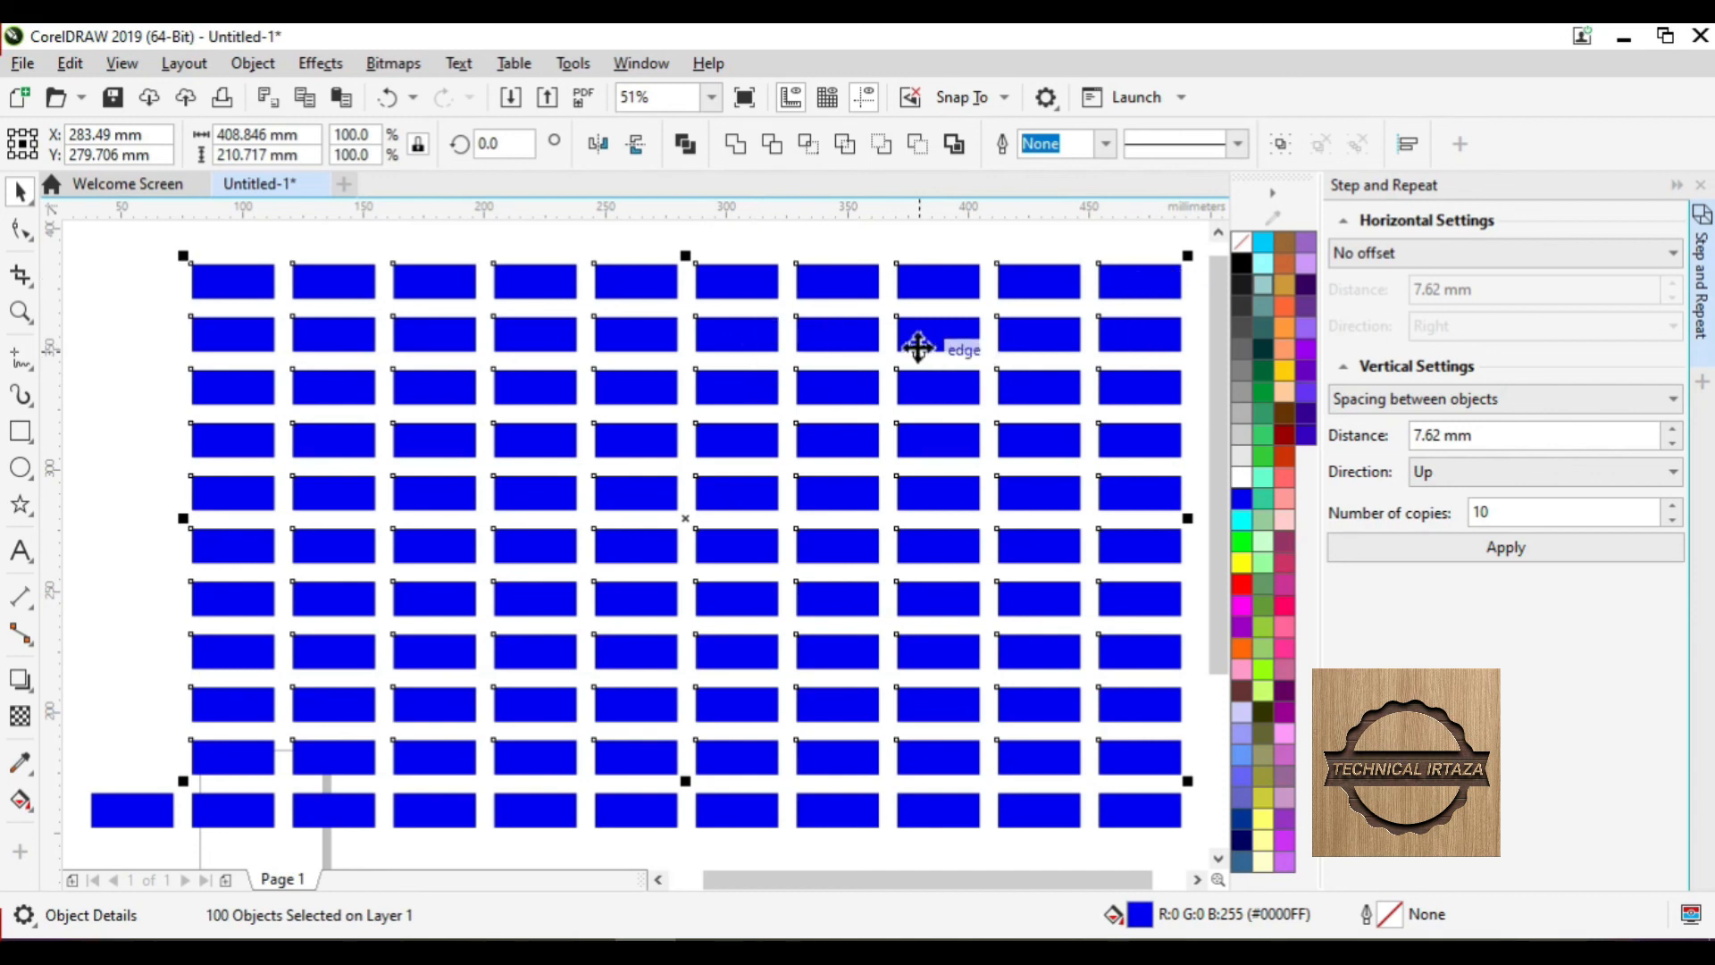
{"action": "key", "text": "ctrl+a"}
{"action": "key", "text": "shift+F2"}
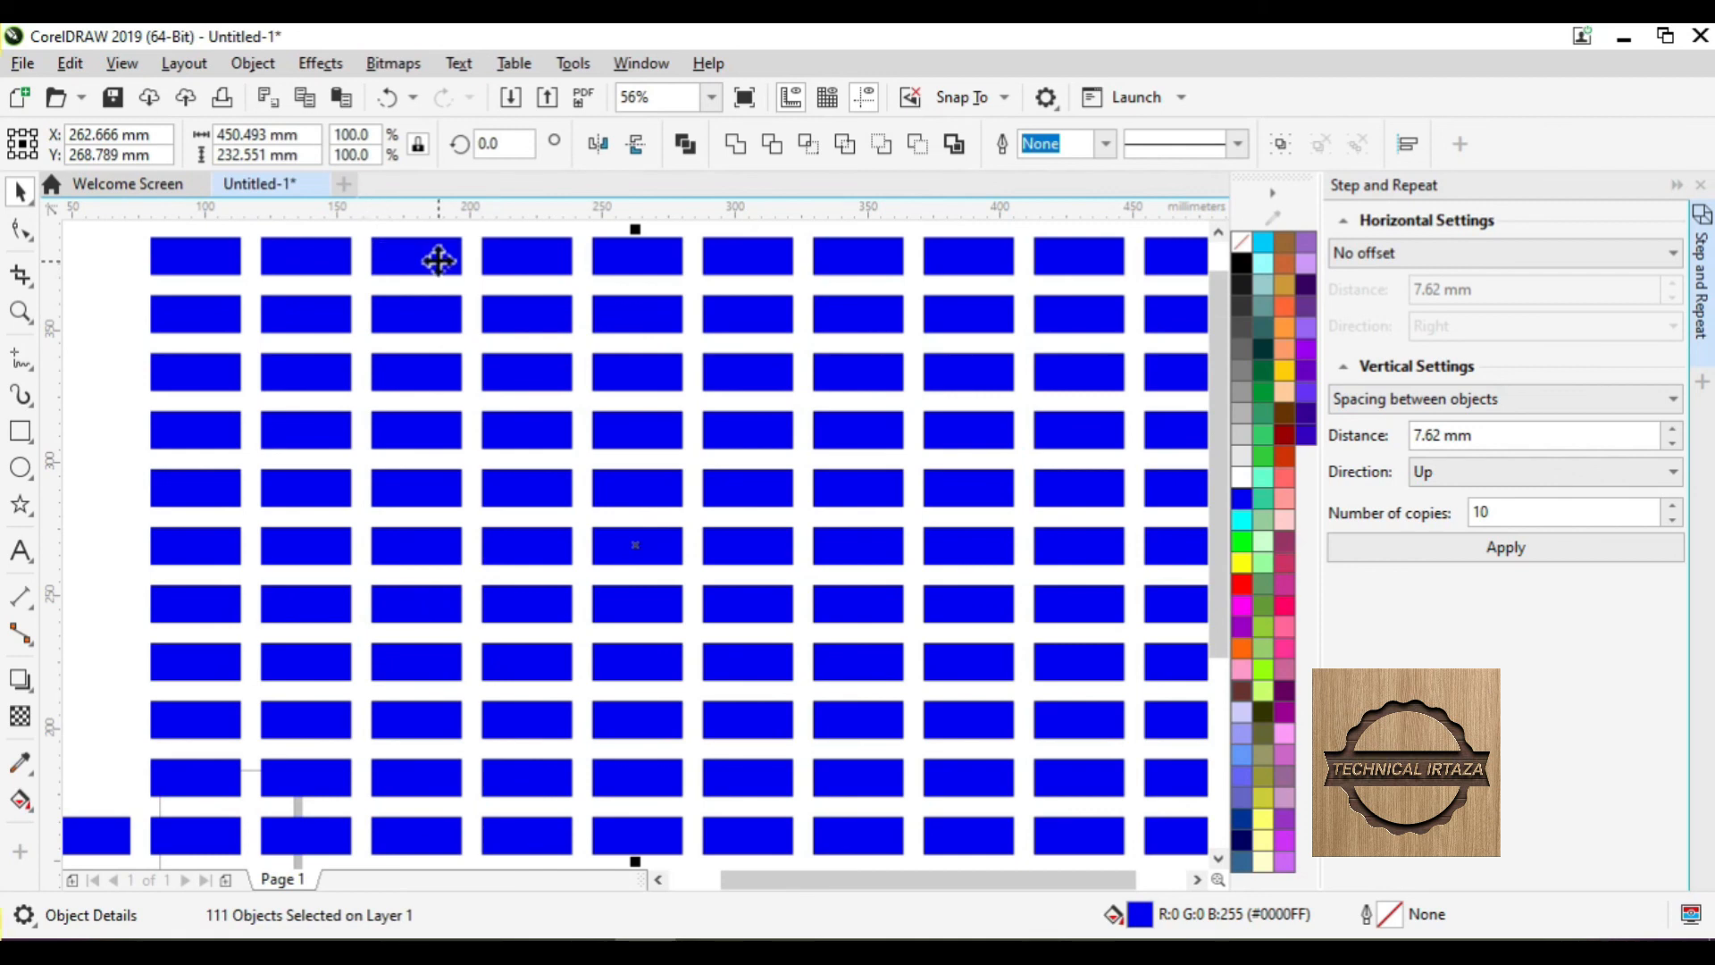
{"action": "left_click", "coordinate": [54, 64]}
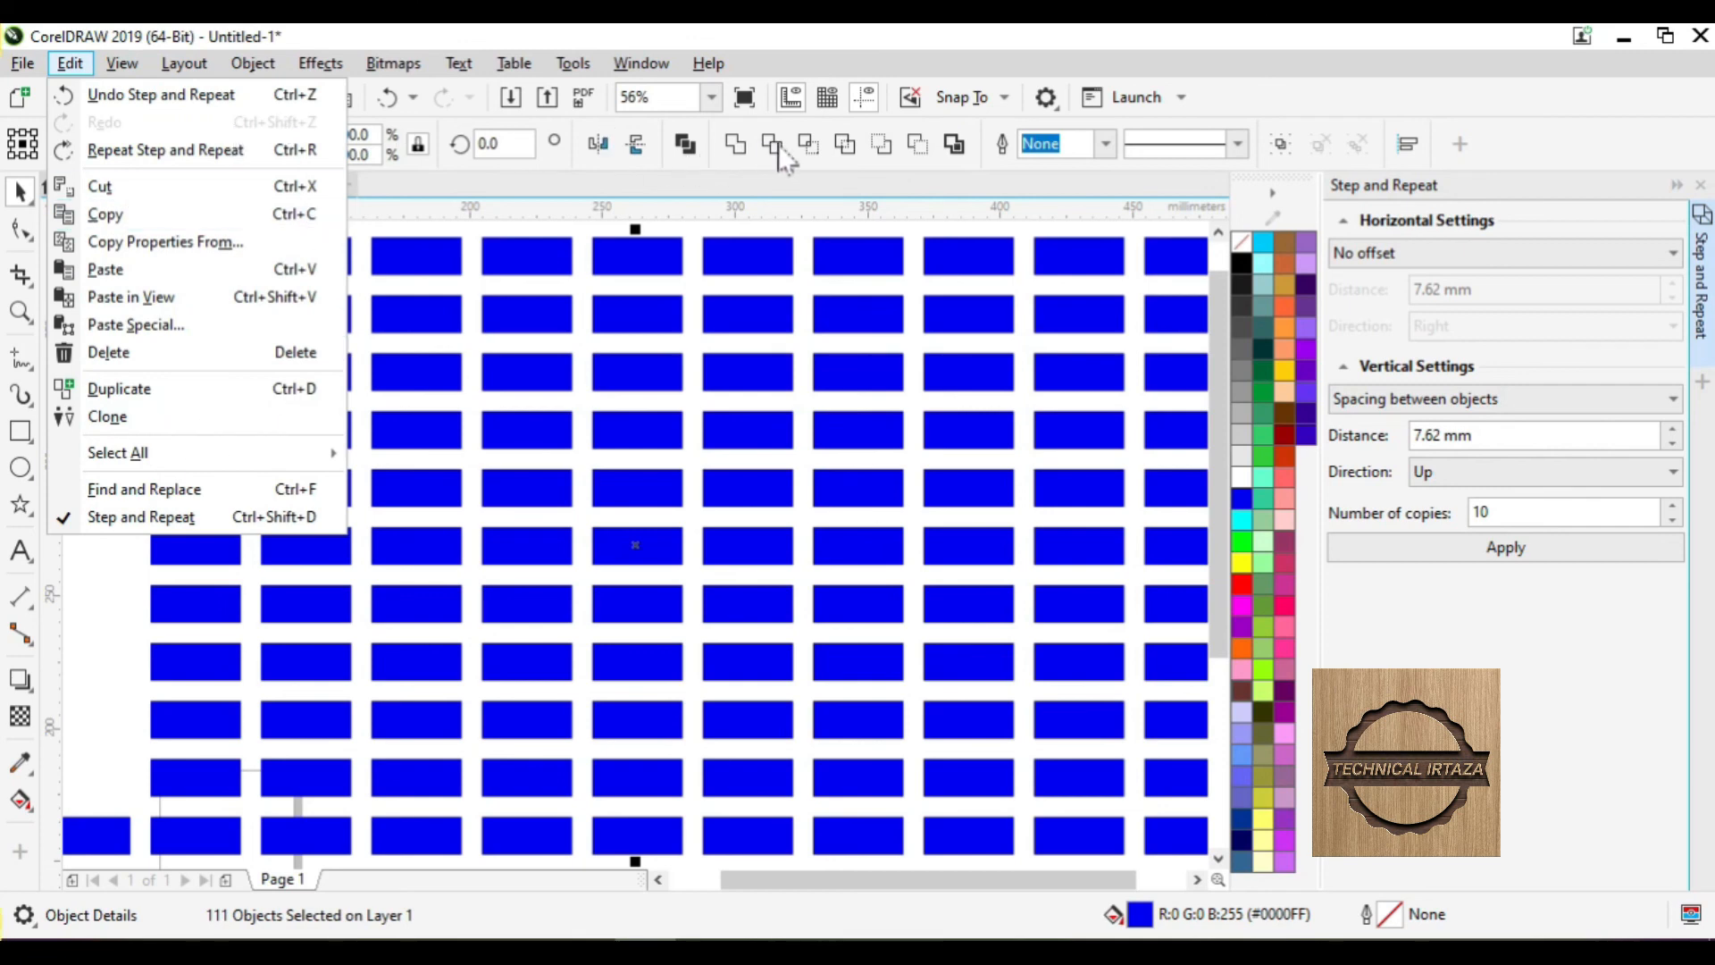
- Dismiss the Edit menu, close the Step and Repeat docker, and deselect the grid
{"action": "left_click", "coordinate": [757, 172]}
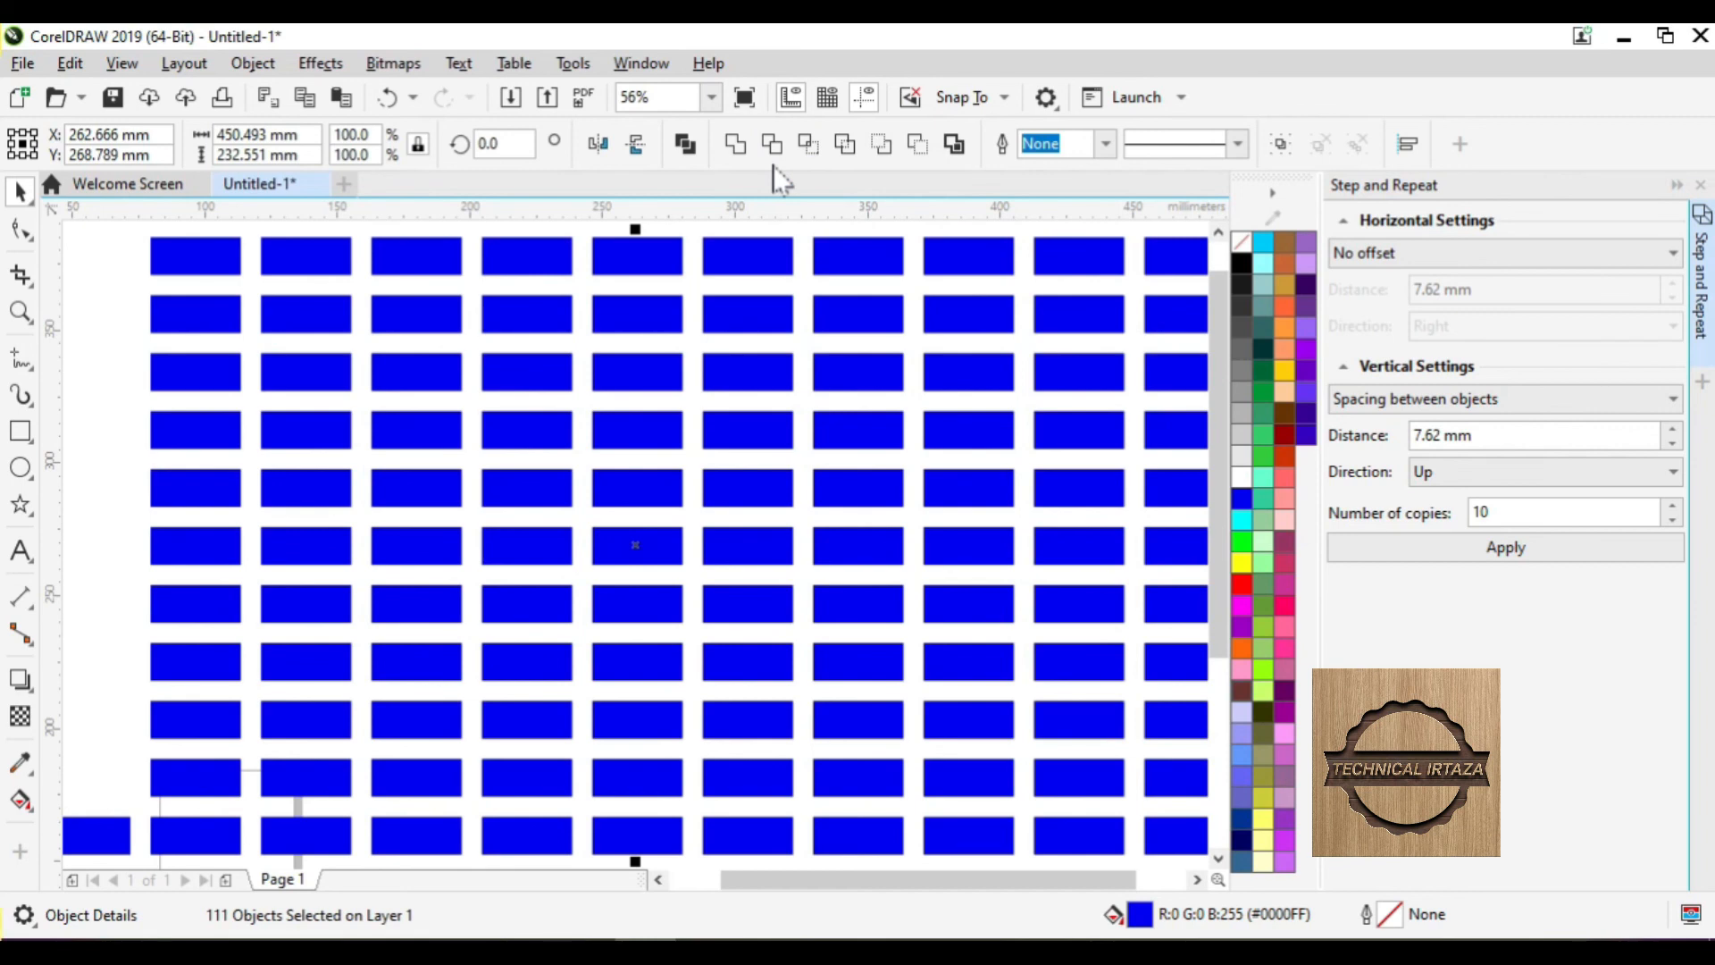
{"action": "left_click", "coordinate": [71, 62]}
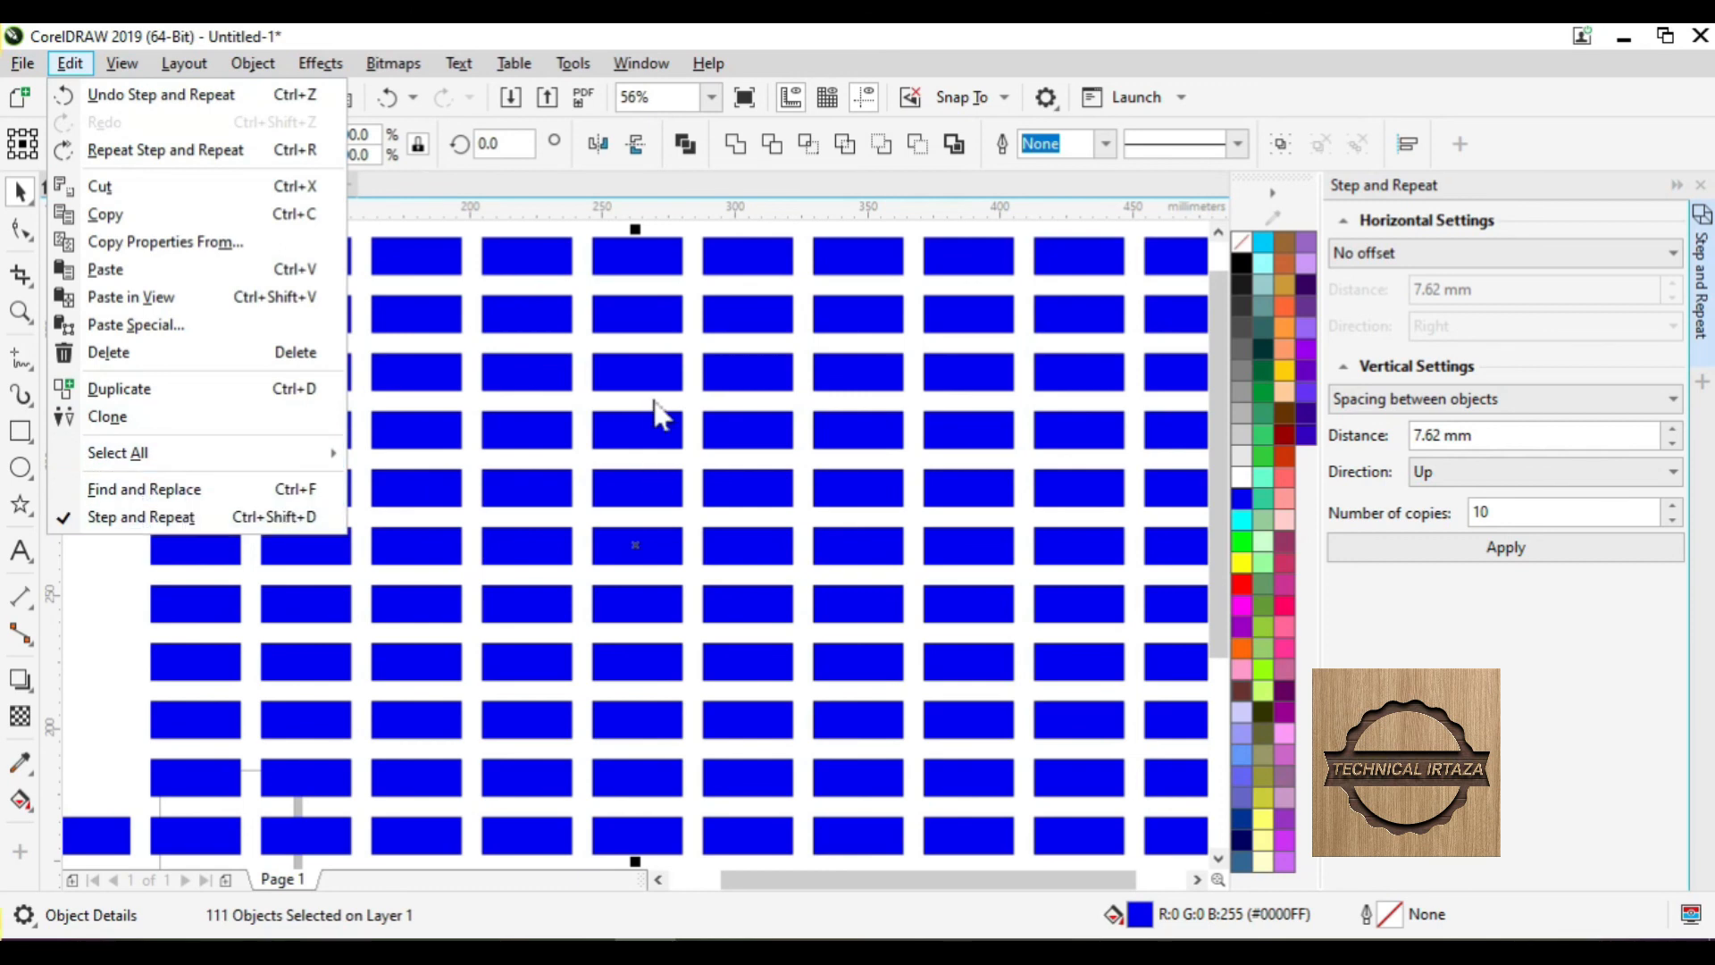
{"action": "left_click", "coordinate": [738, 279]}
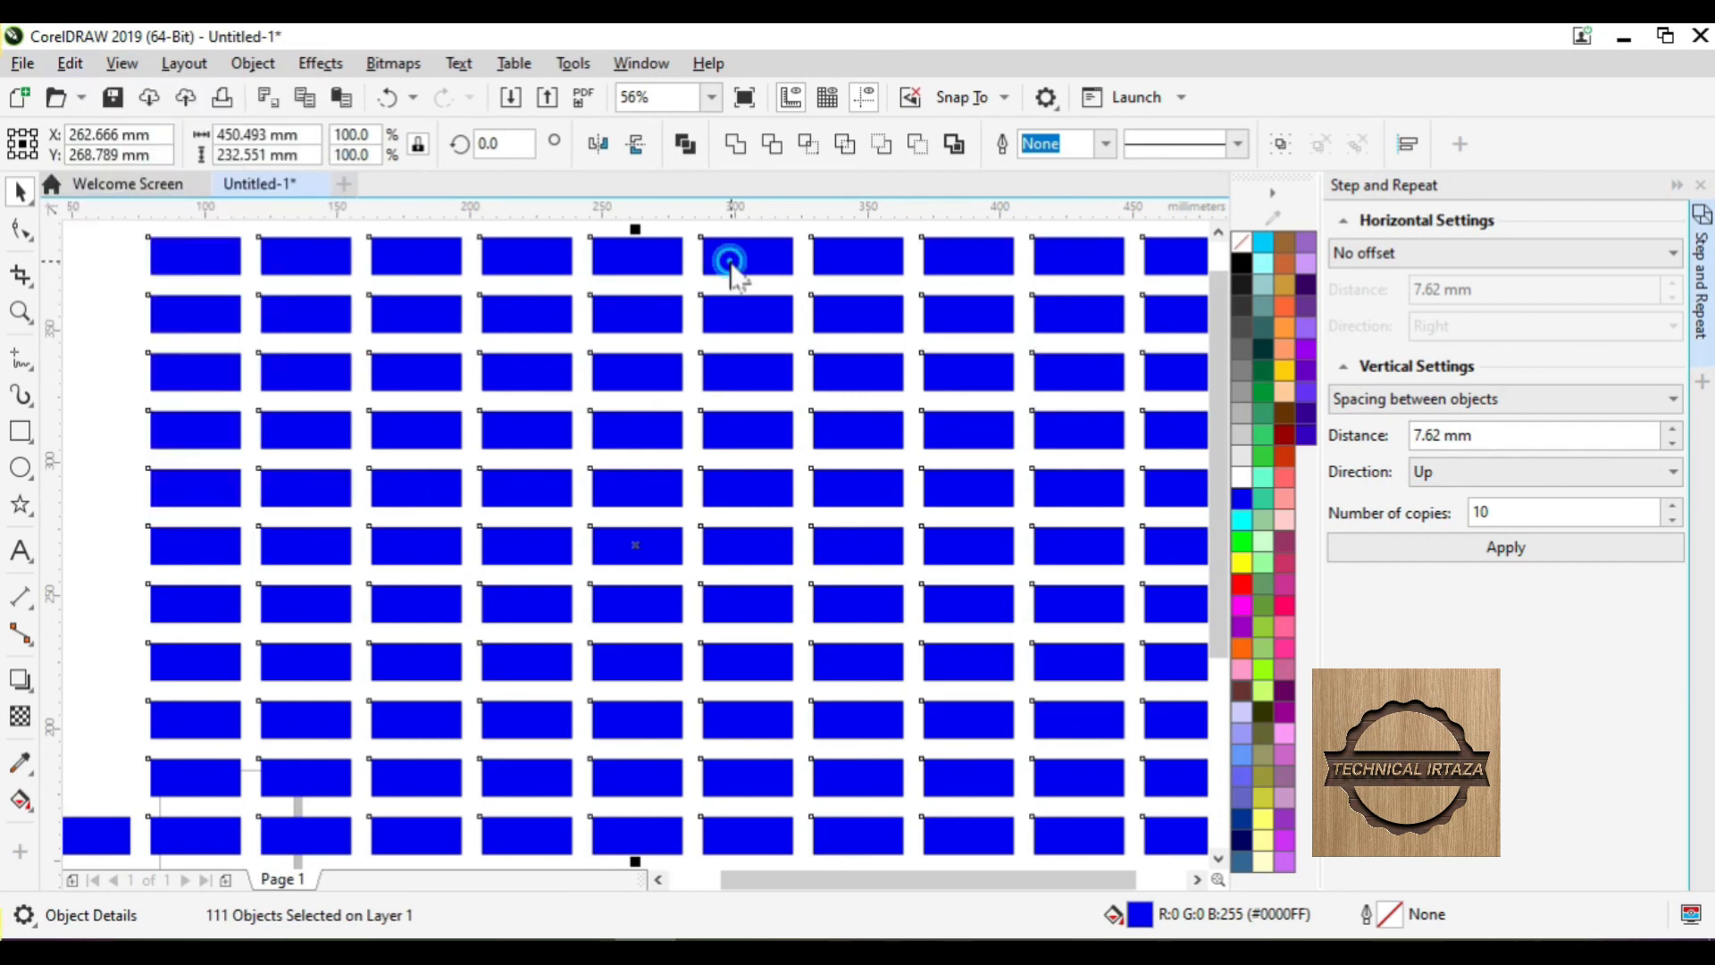
{"action": "left_click", "coordinate": [1699, 185]}
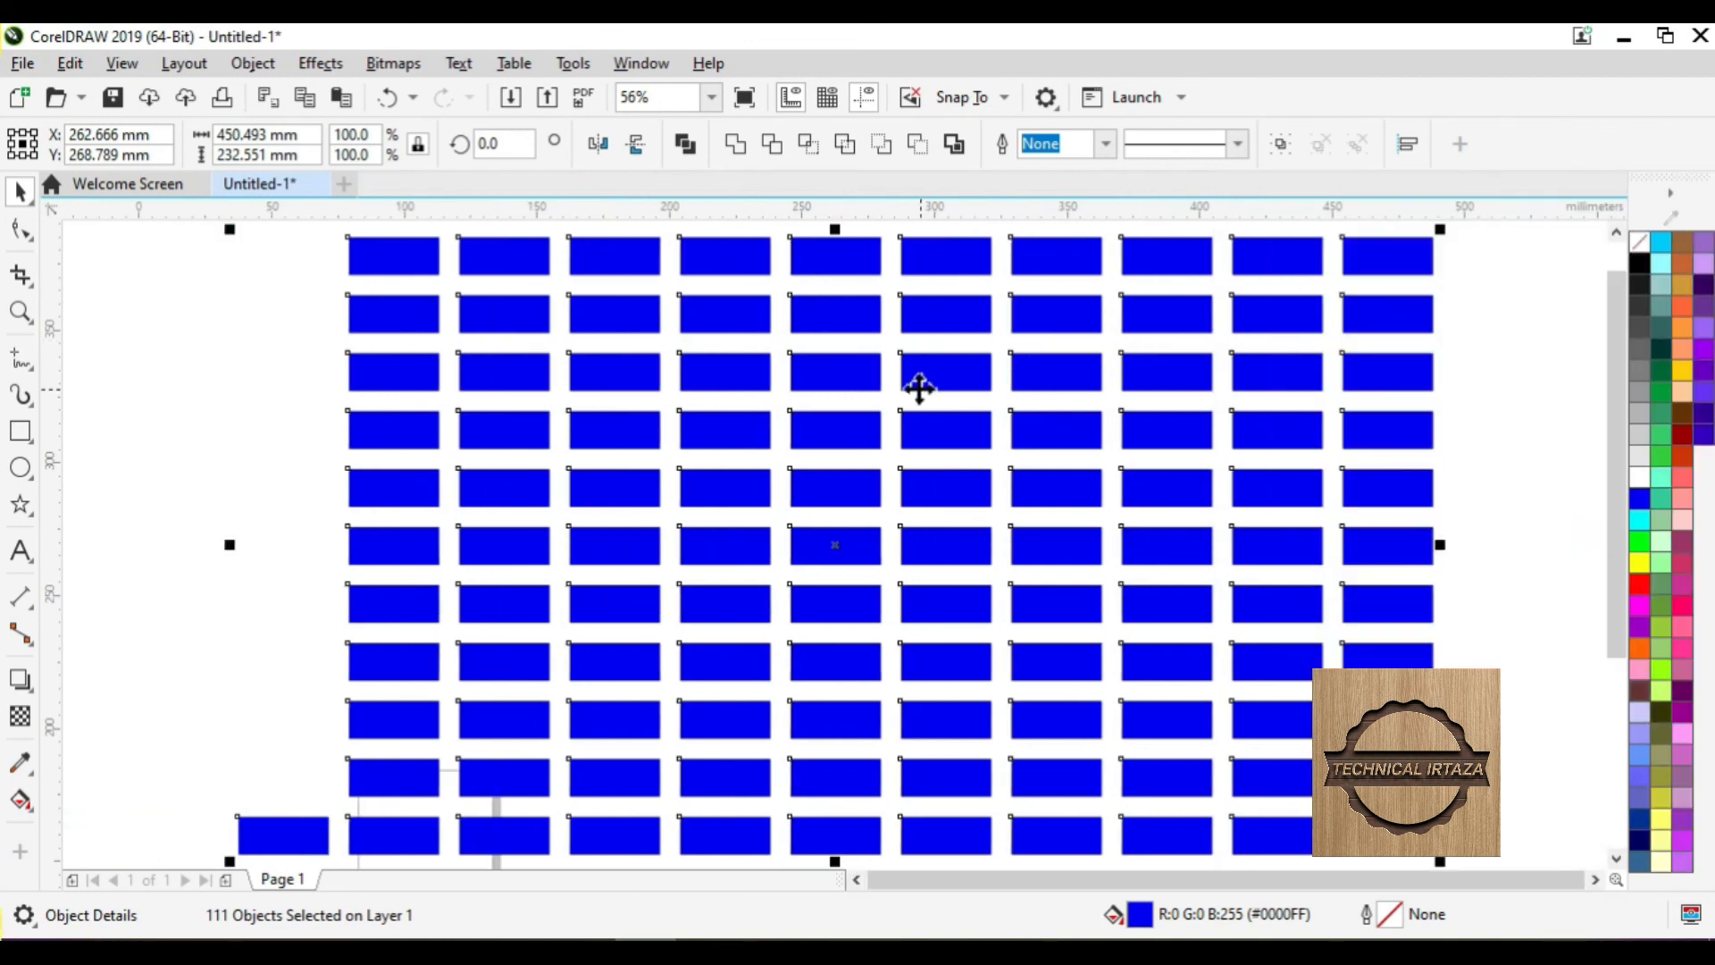
{"action": "left_click", "coordinate": [1476, 340]}
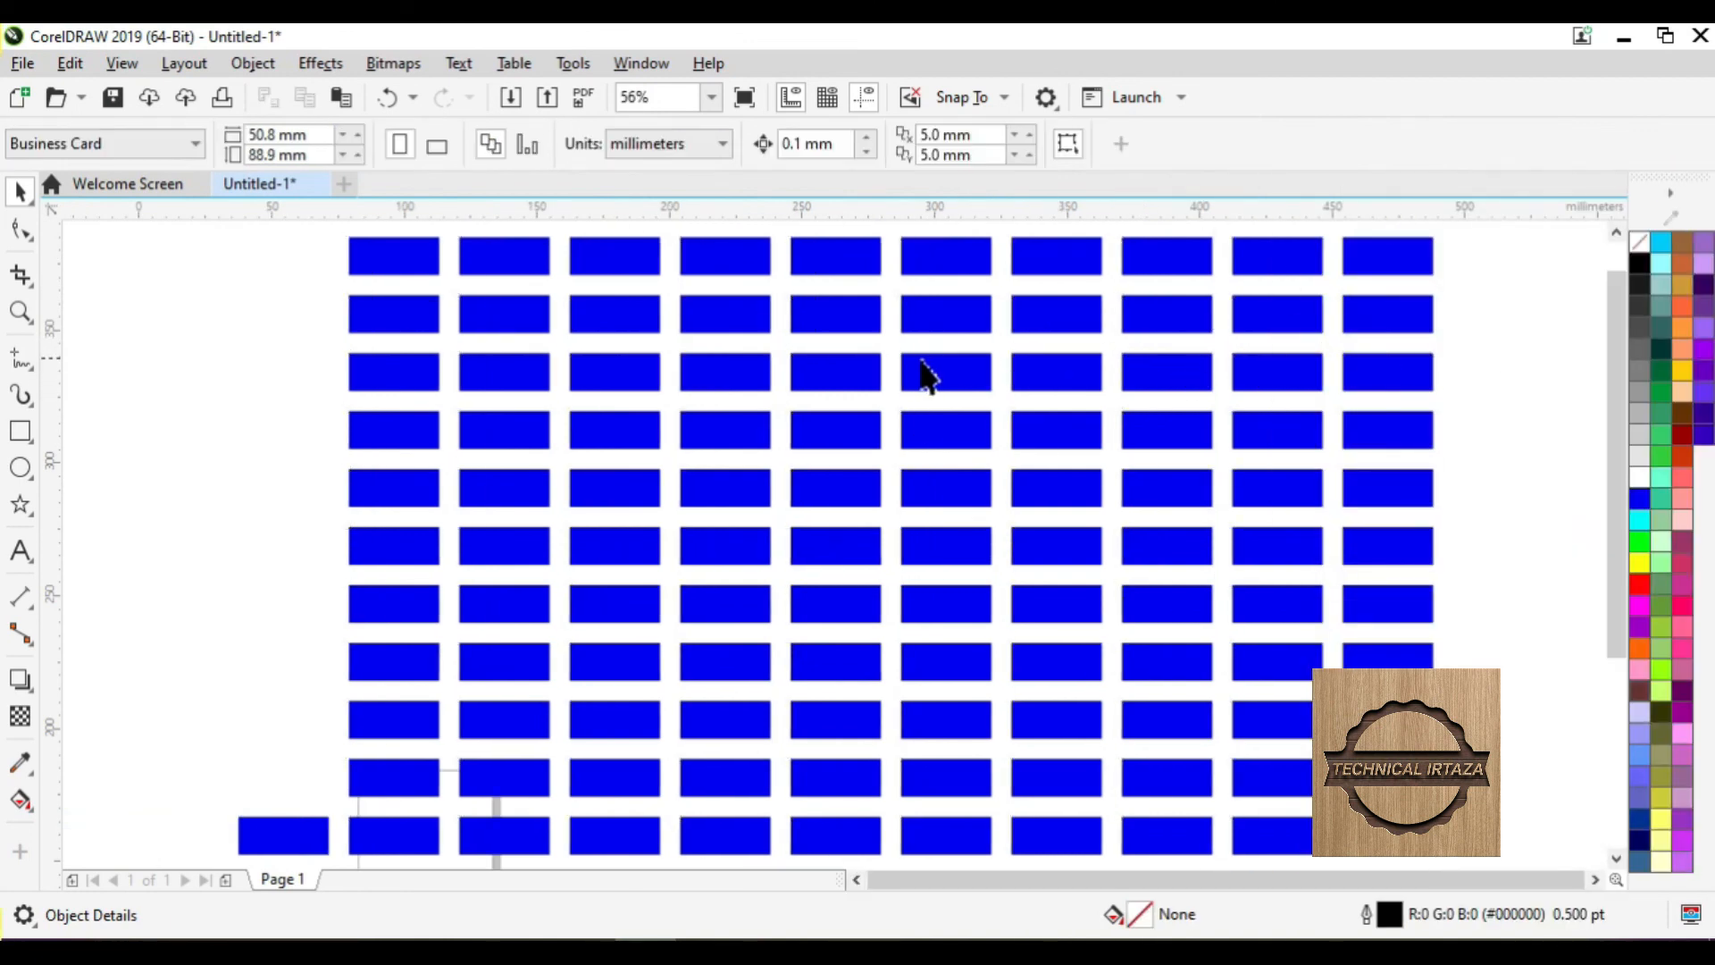